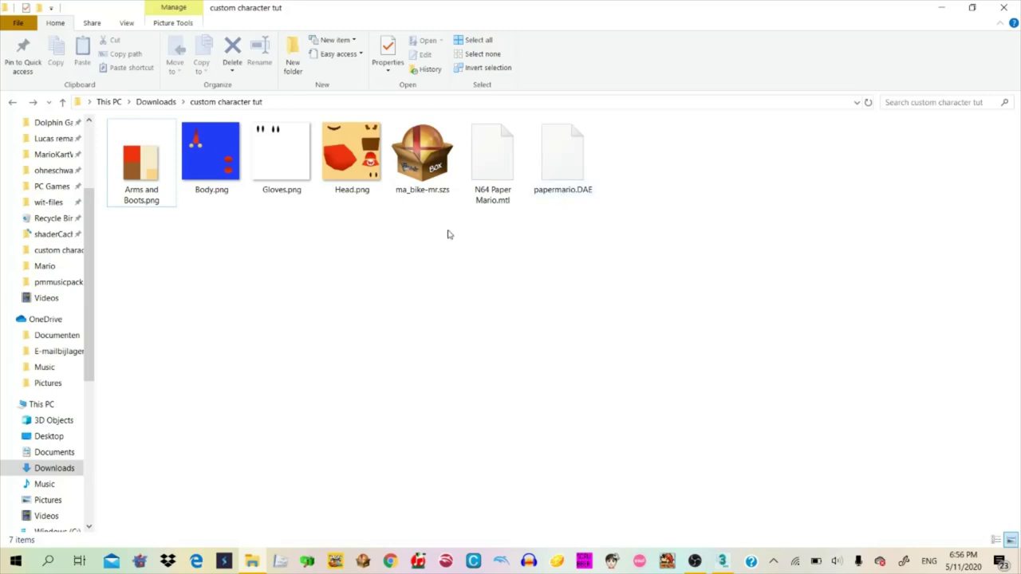
Switch to 3ds Max and start opening a file, discarding the changes to the current scene
click(722, 563)
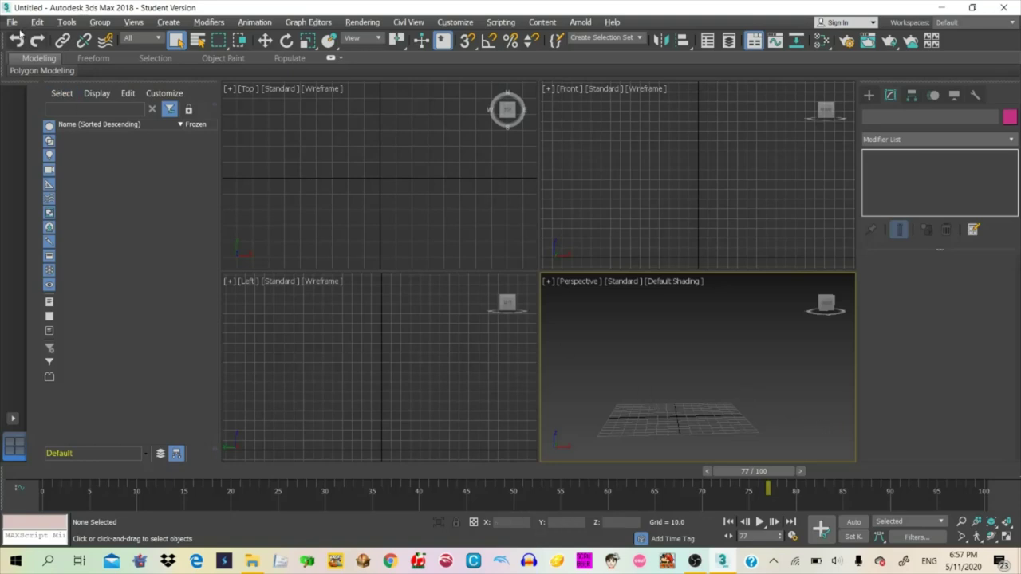
click(12, 22)
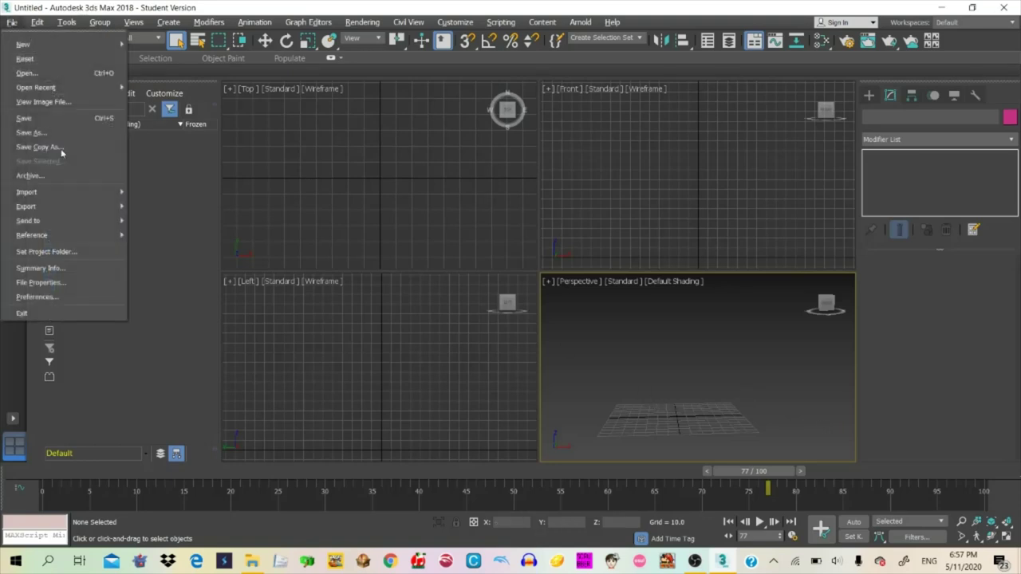
click(62, 76)
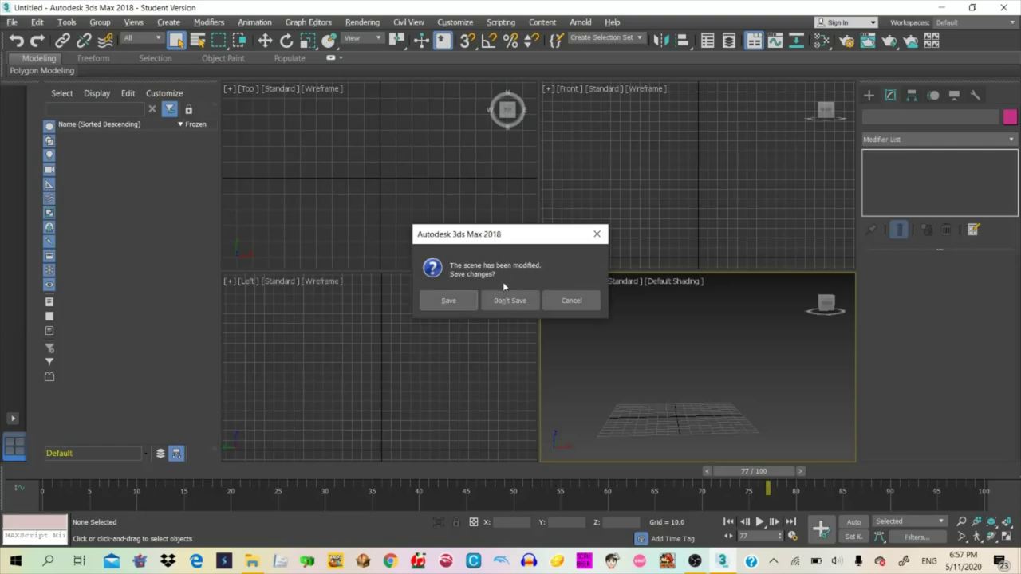
drag(492, 241, 535, 275)
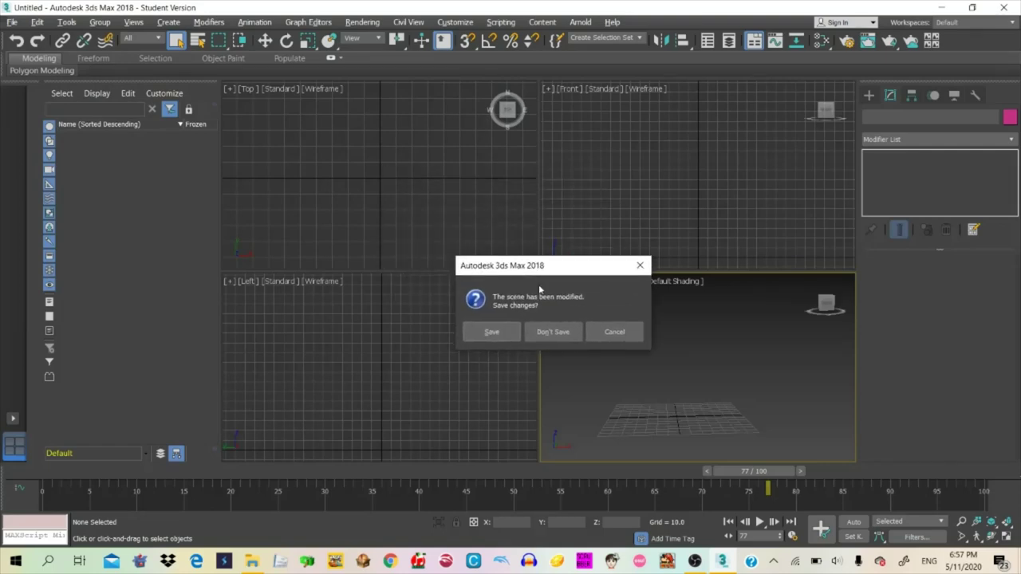
click(552, 331)
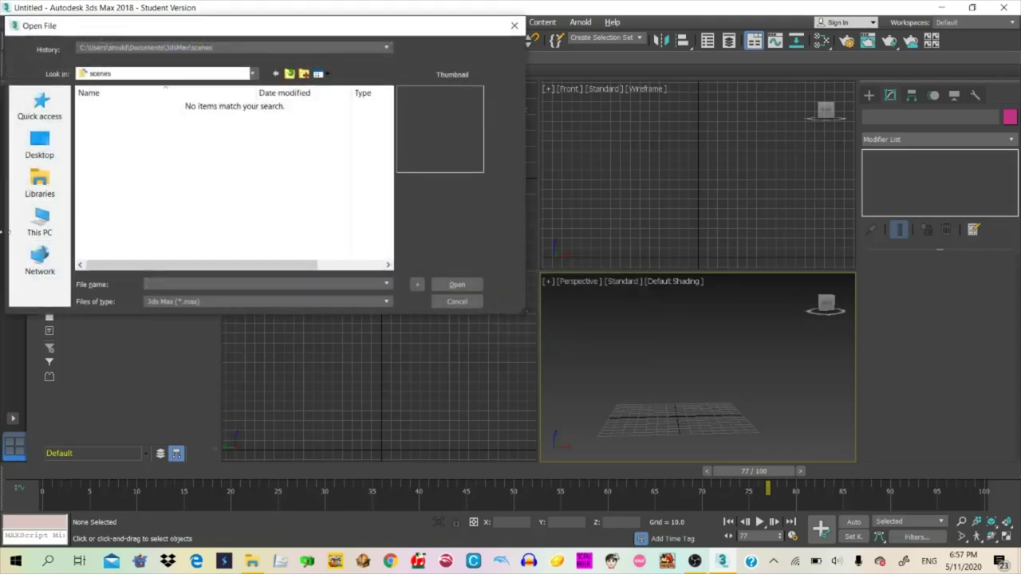
List all file types and open papermario.DAE from the custom character tut folder in Downloads
click(39, 223)
click(183, 301)
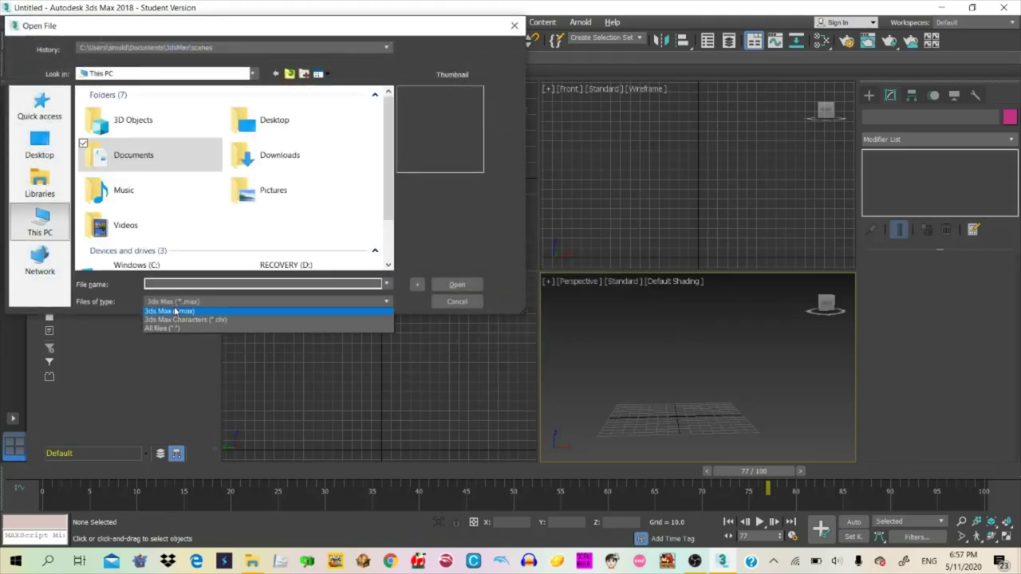
click(168, 330)
double_click(315, 161)
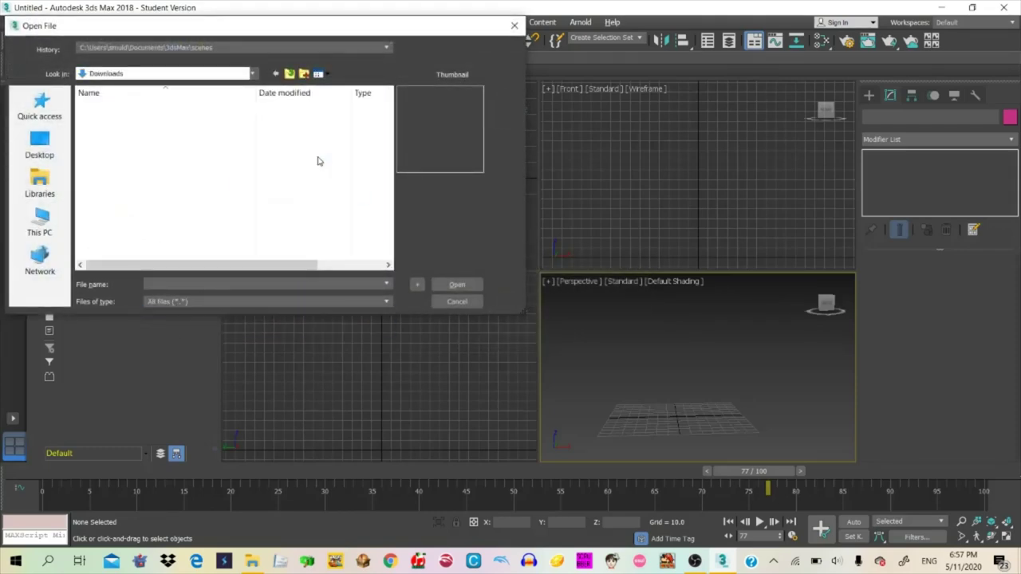
double_click(151, 118)
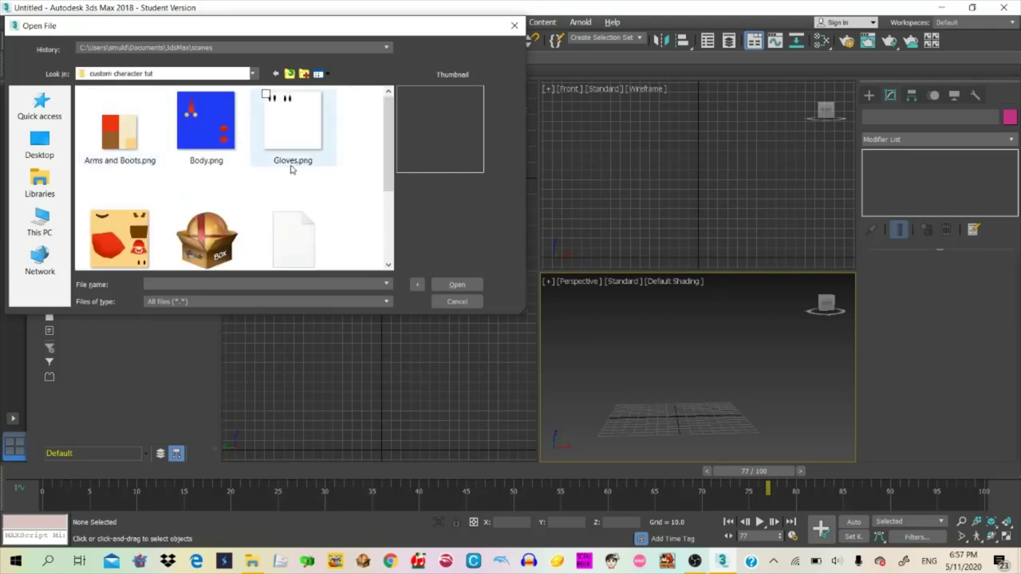
scroll(364, 151, down, 3)
click(131, 244)
double_click(130, 244)
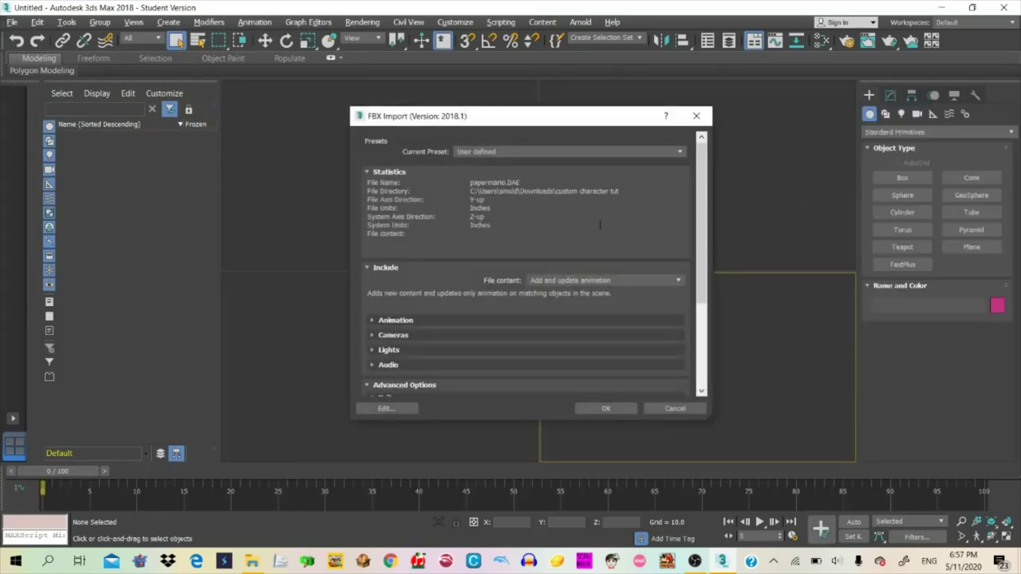
Import the model with automatic units off and file units converted to Centimeters, and dismiss the import warnings
drag(700, 230, 706, 318)
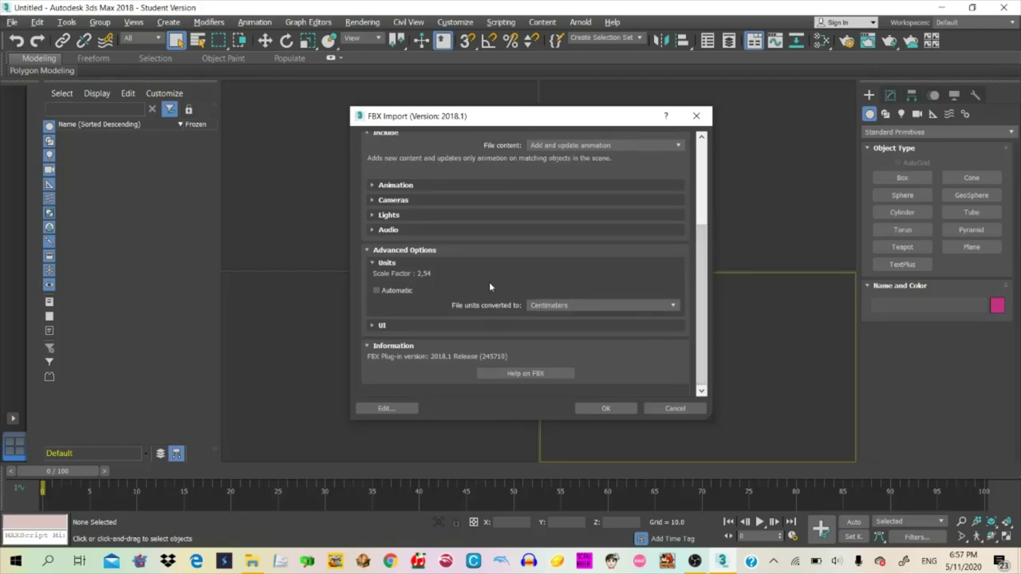
click(374, 252)
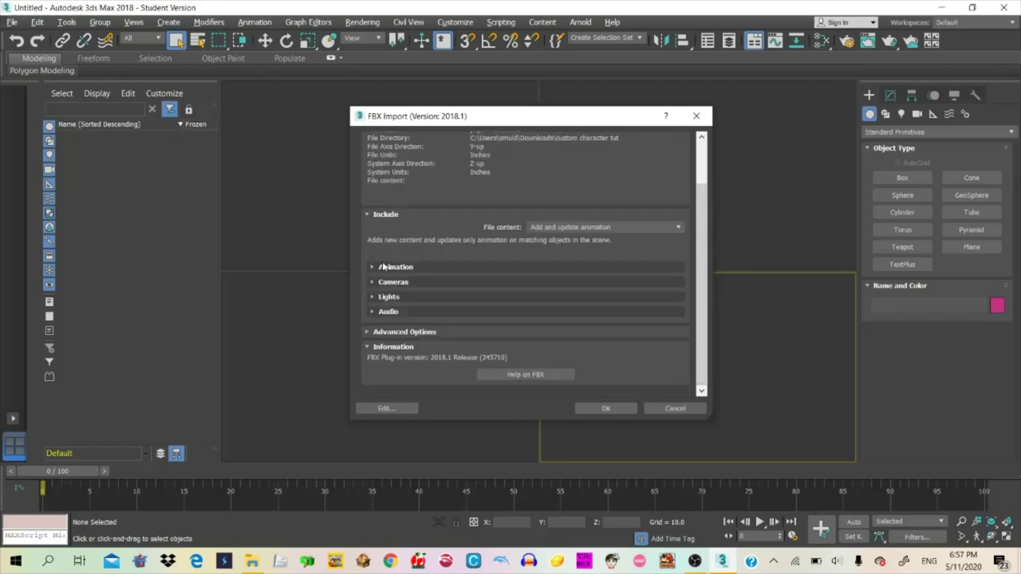
click(371, 332)
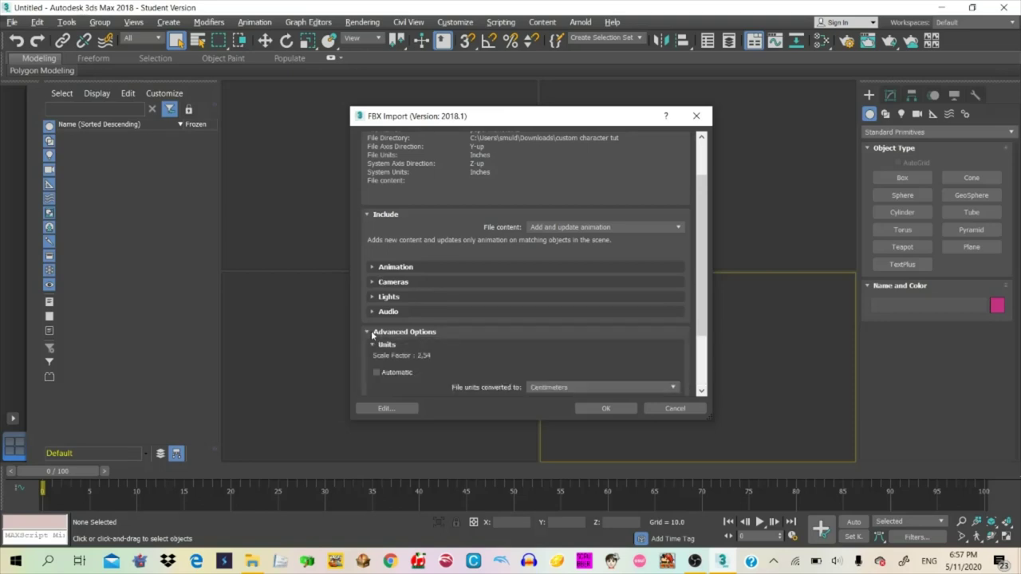
drag(703, 293, 703, 344)
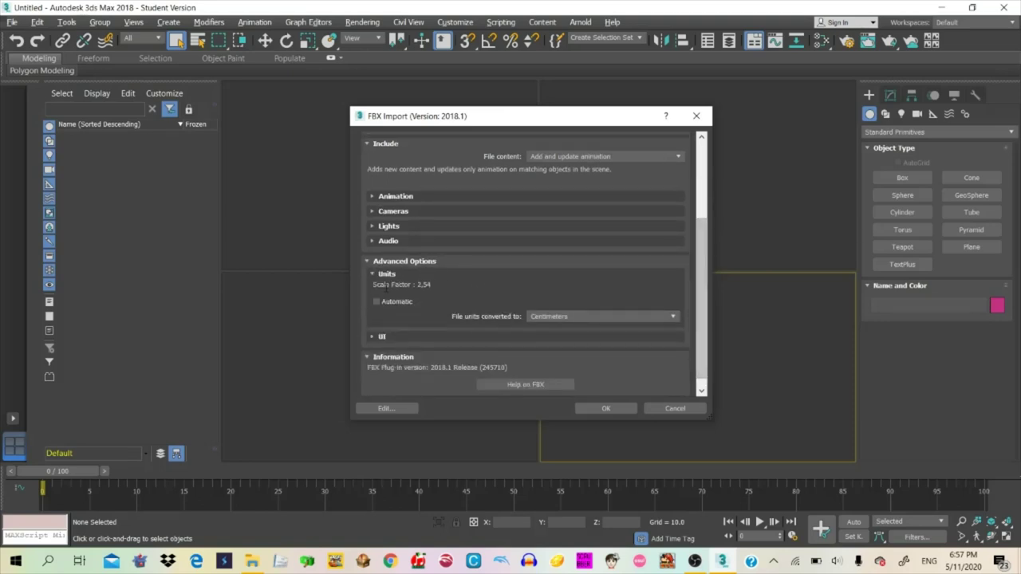
click(397, 303)
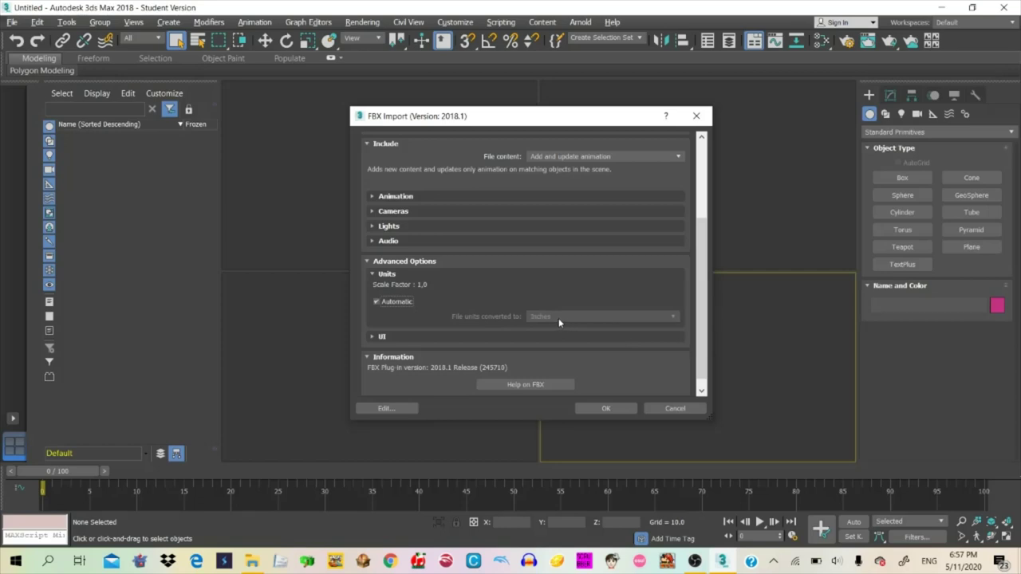
click(395, 303)
click(542, 317)
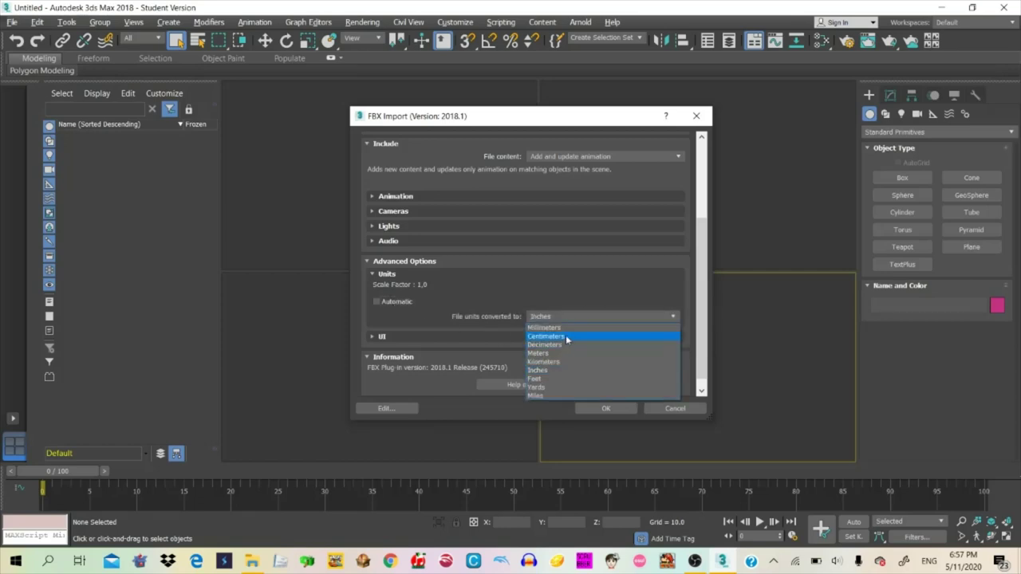
click(566, 337)
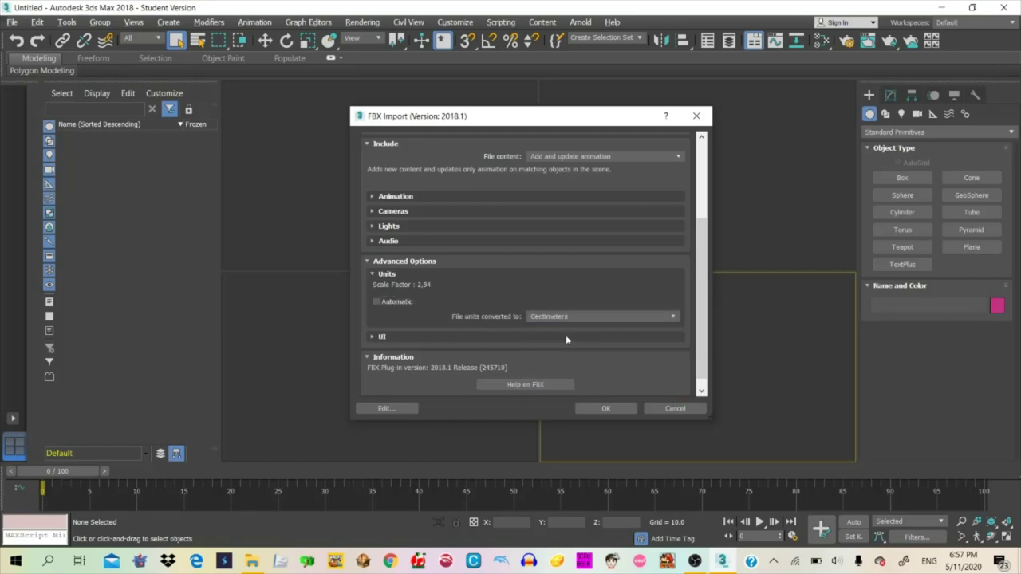
click(617, 407)
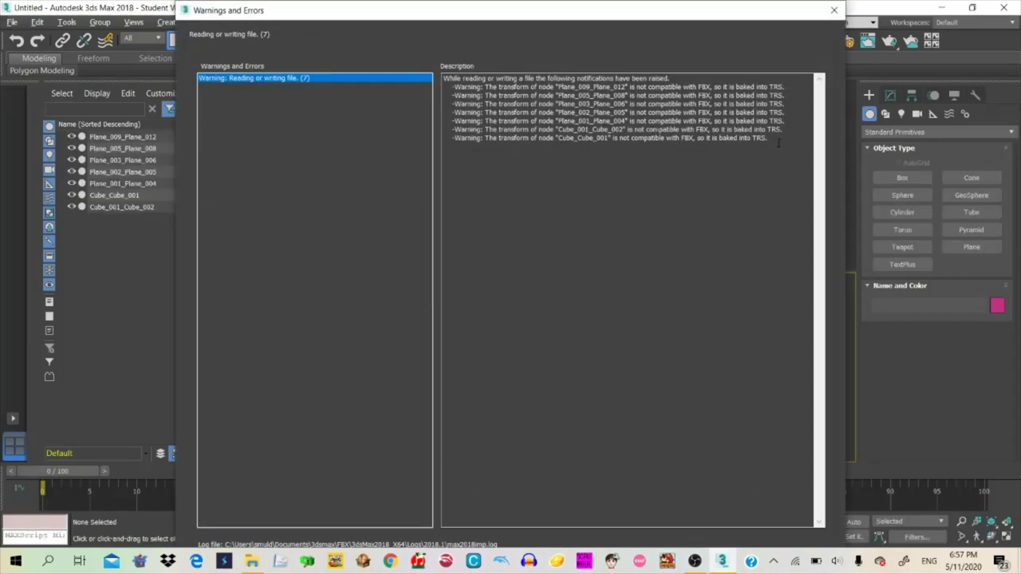
drag(779, 144, 615, 157)
click(615, 164)
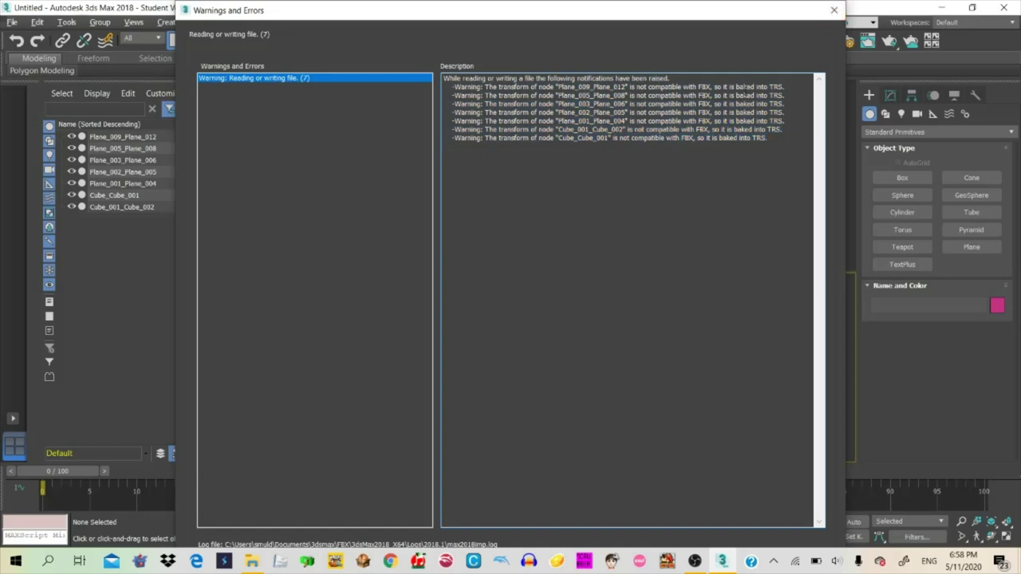
click(833, 10)
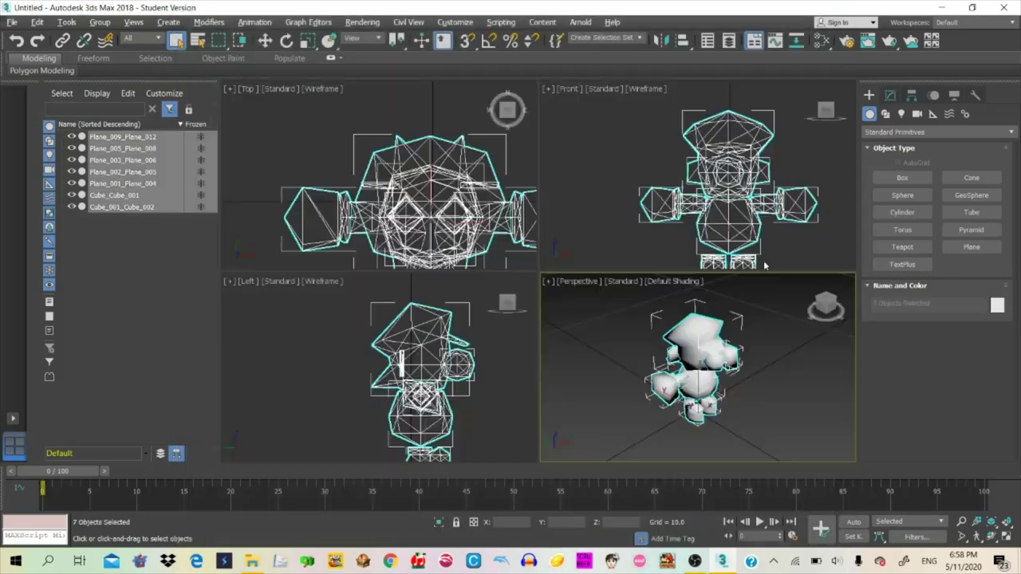
Turn the perspective view to the character's front, deselect all objects and show the polygon and vertex statistics
click(832, 309)
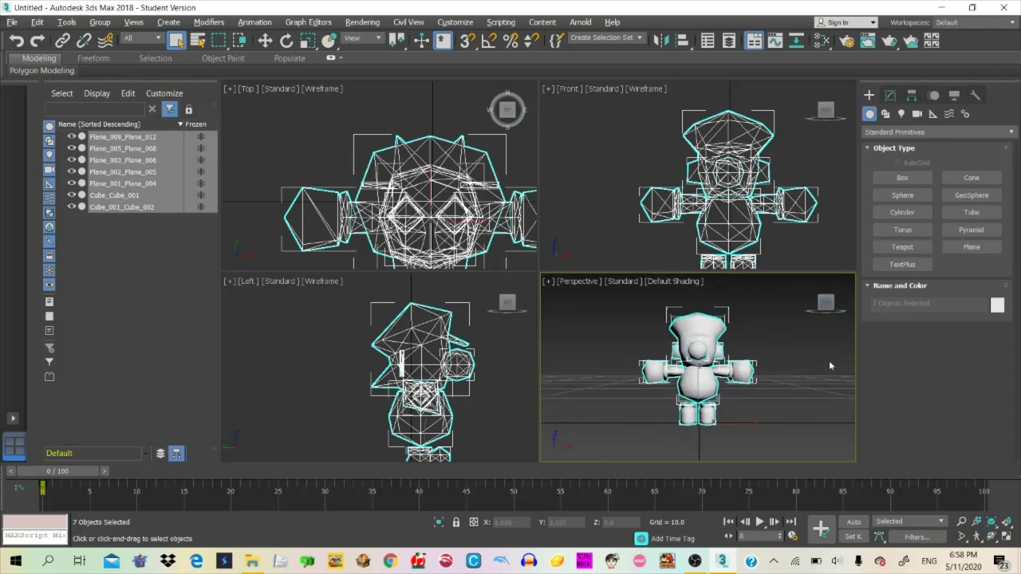
click(829, 360)
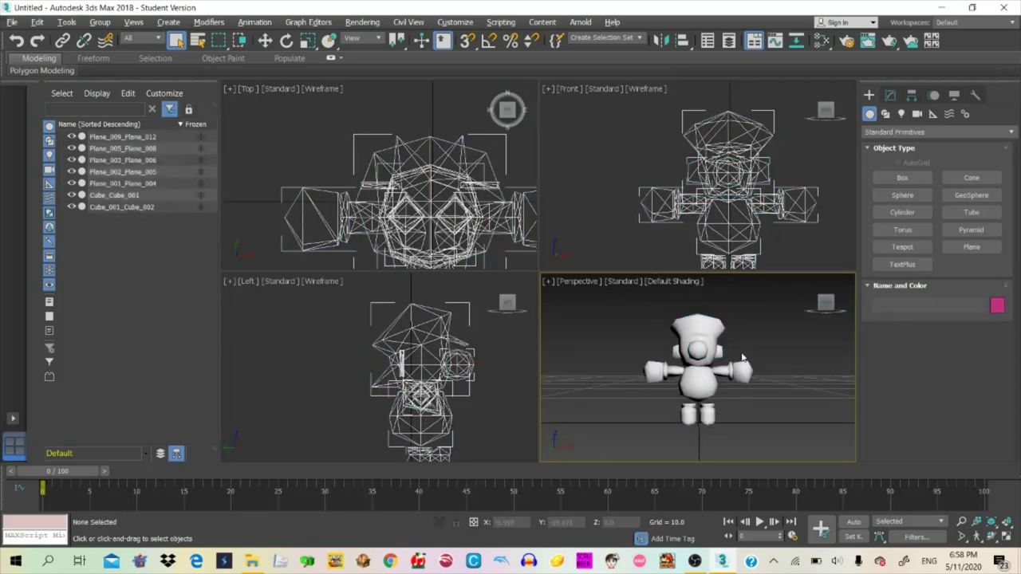
key(7)
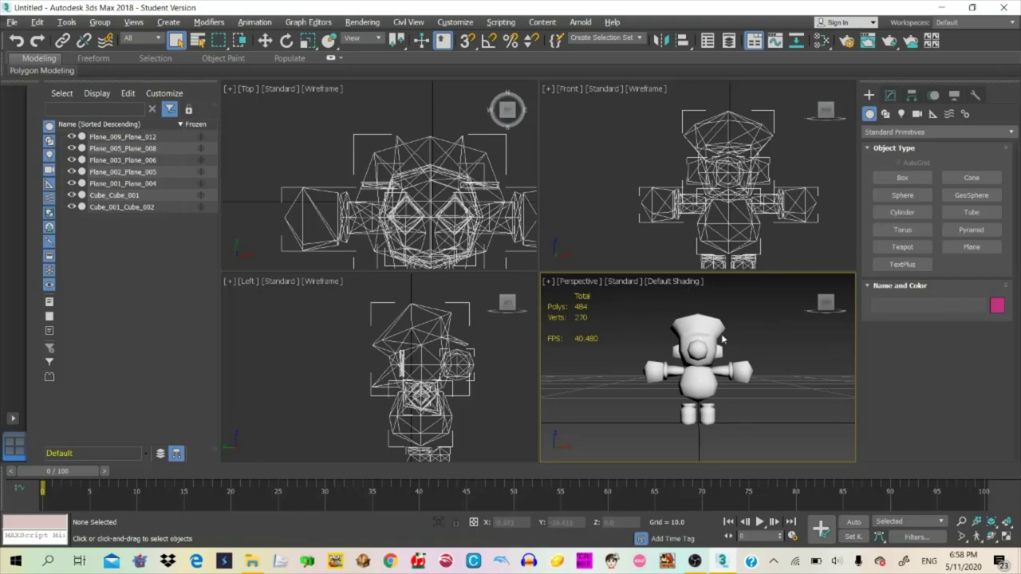
scroll(723, 338, up, 3)
scroll(722, 339, down, 3)
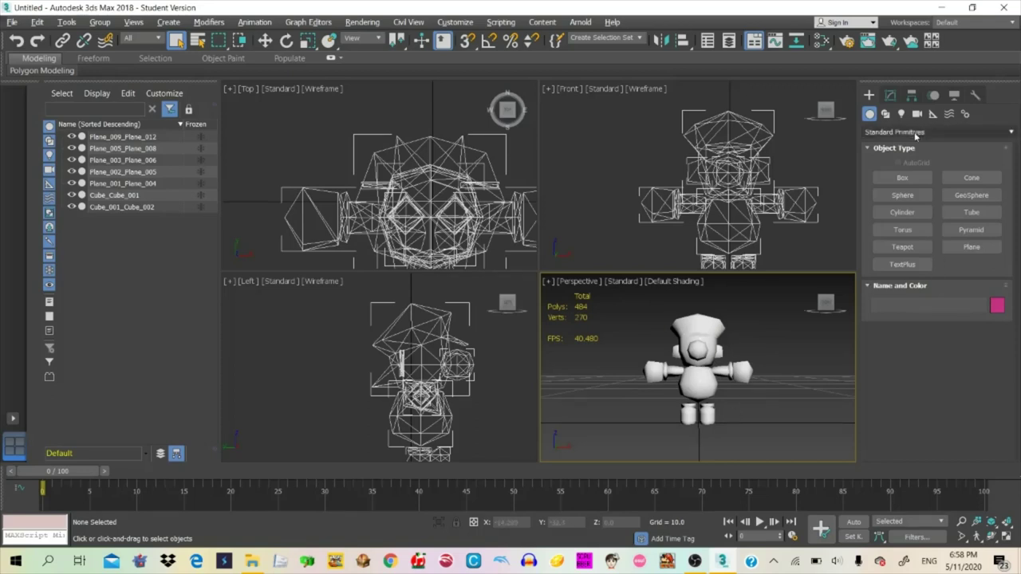
Add a ProOptimizer modifier to the character's head mesh, Cube_Cube_001
click(891, 96)
click(924, 139)
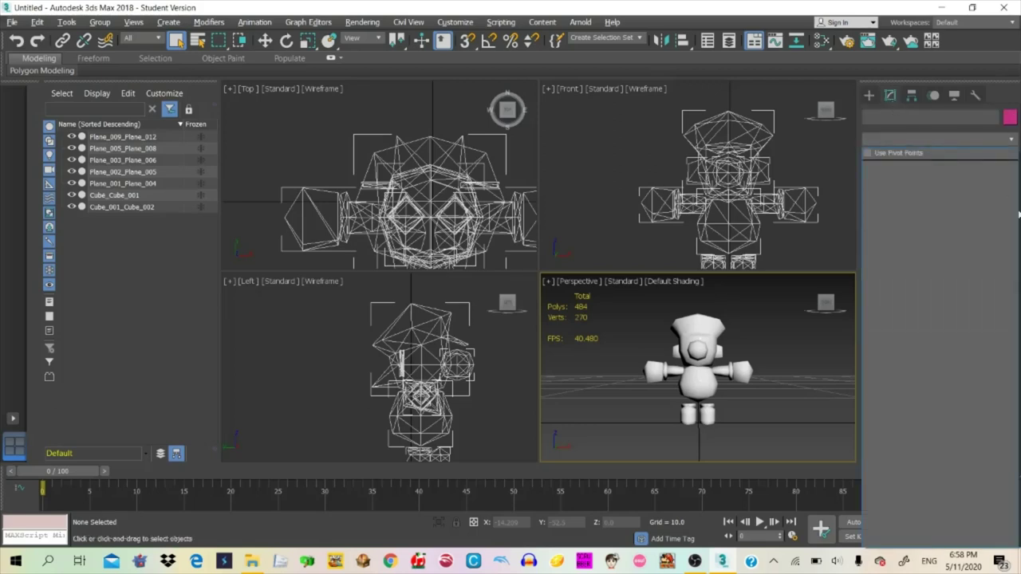
click(970, 135)
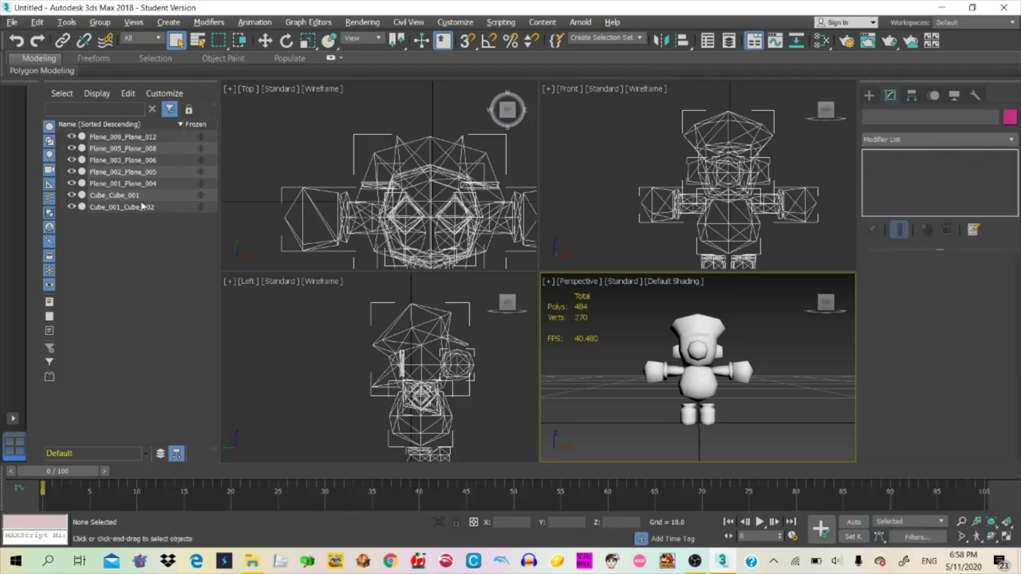
click(673, 209)
click(937, 138)
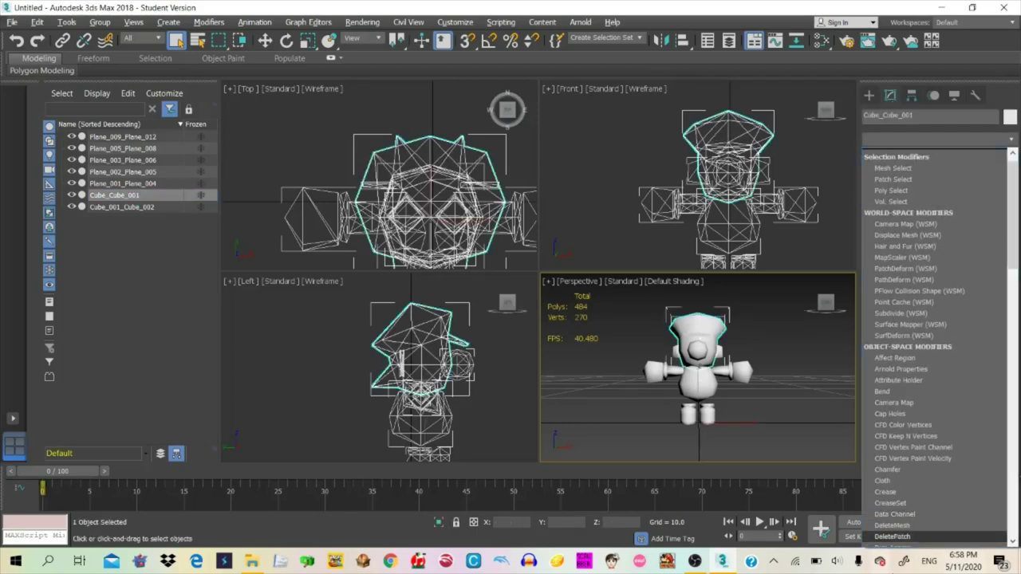
click(881, 560)
click(933, 140)
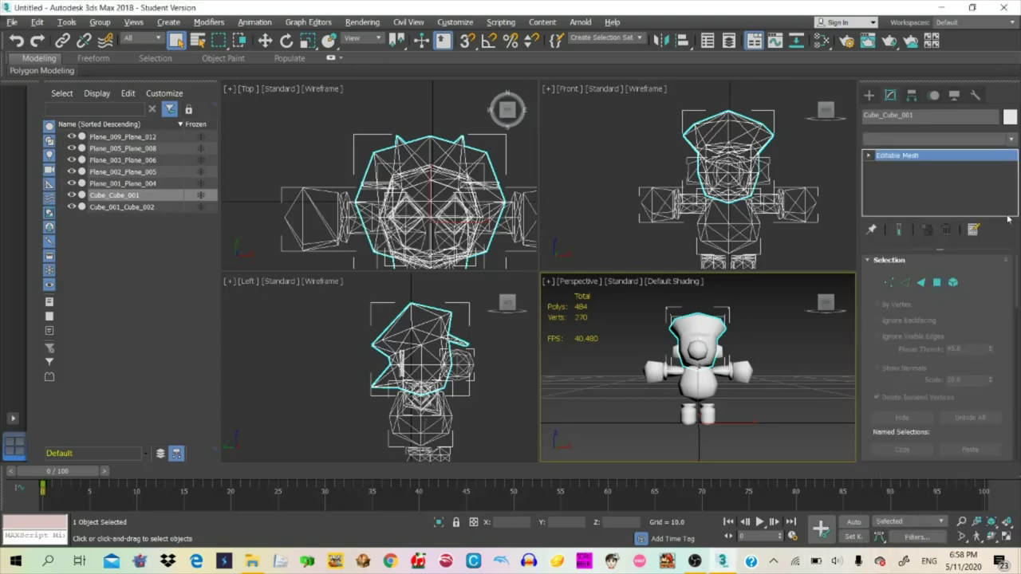
drag(1009, 209, 1004, 410)
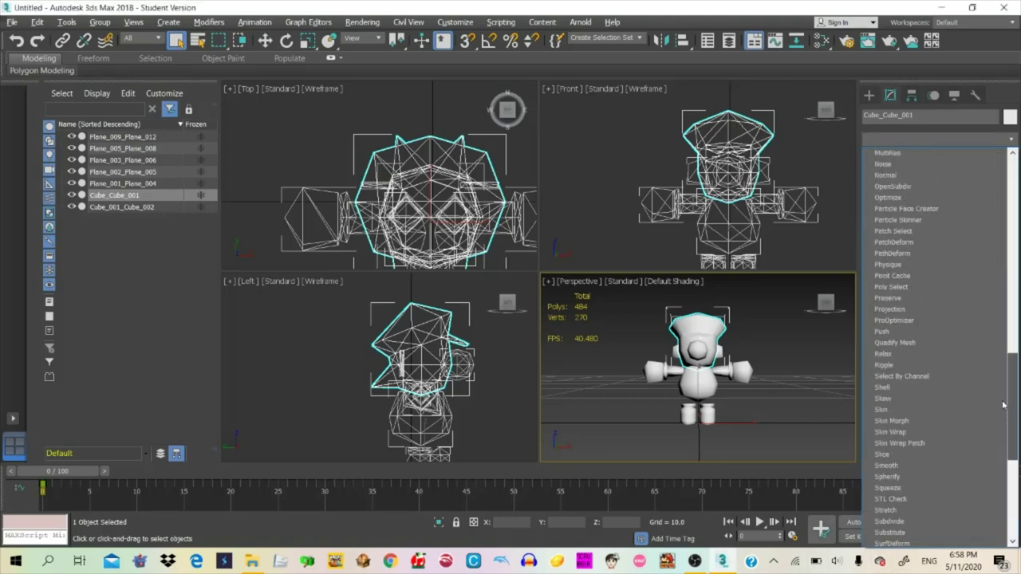
scroll(925, 335, up, 3)
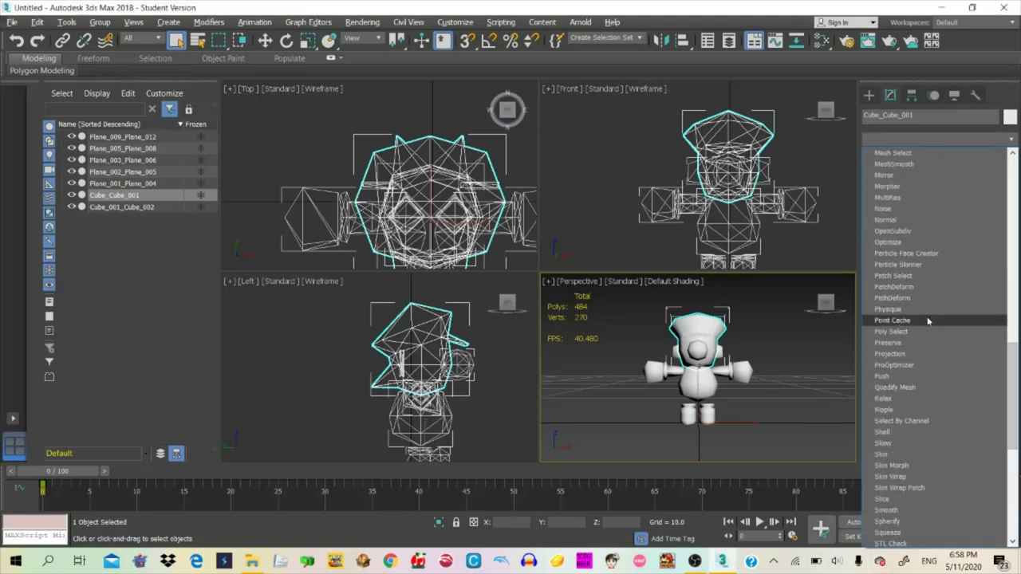
click(908, 365)
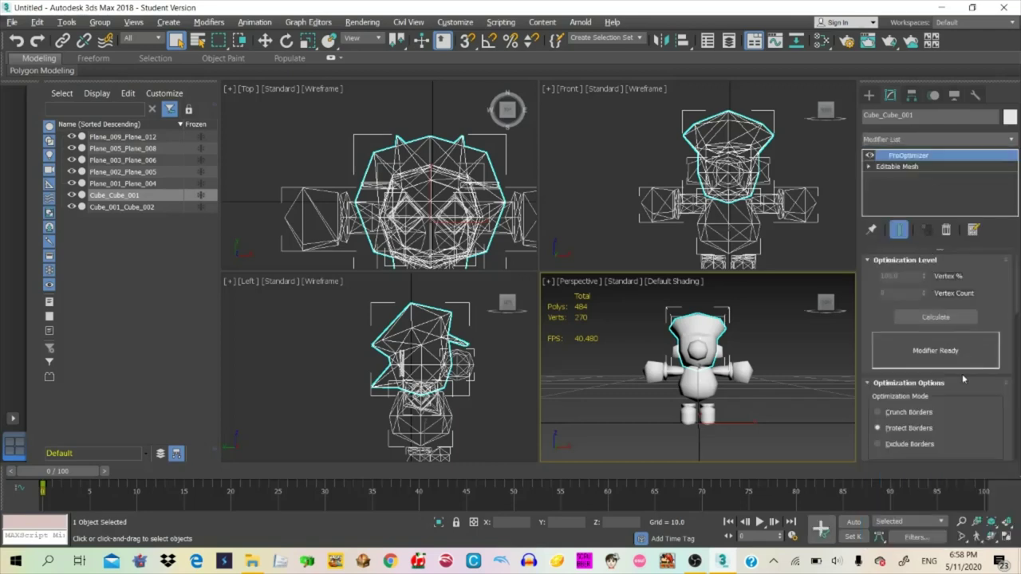
Calculate the ProOptimizer reduction for the head mesh and set its Vertex % to 1
scroll(925, 319, down, 5)
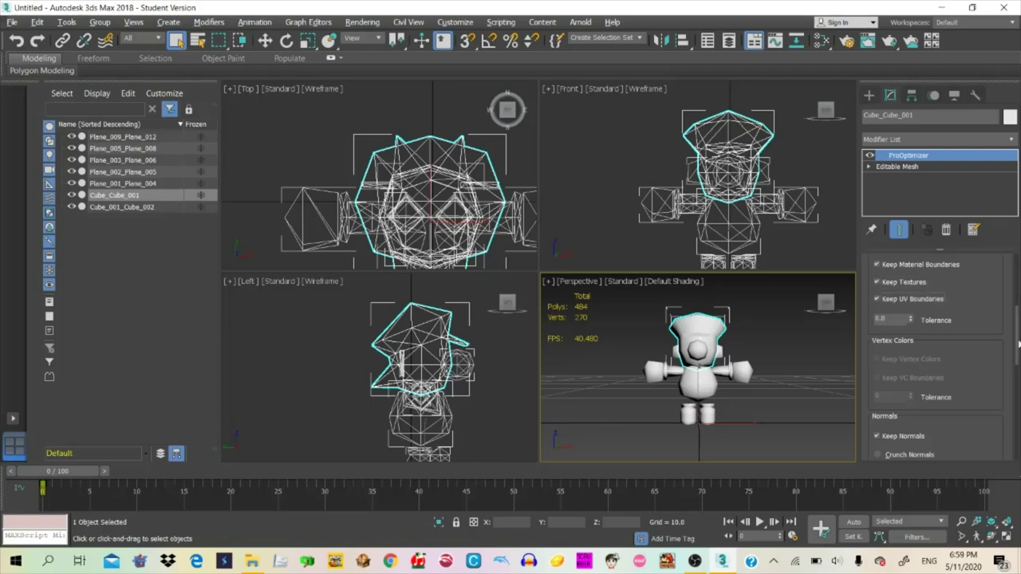
drag(1016, 335, 1016, 246)
click(935, 316)
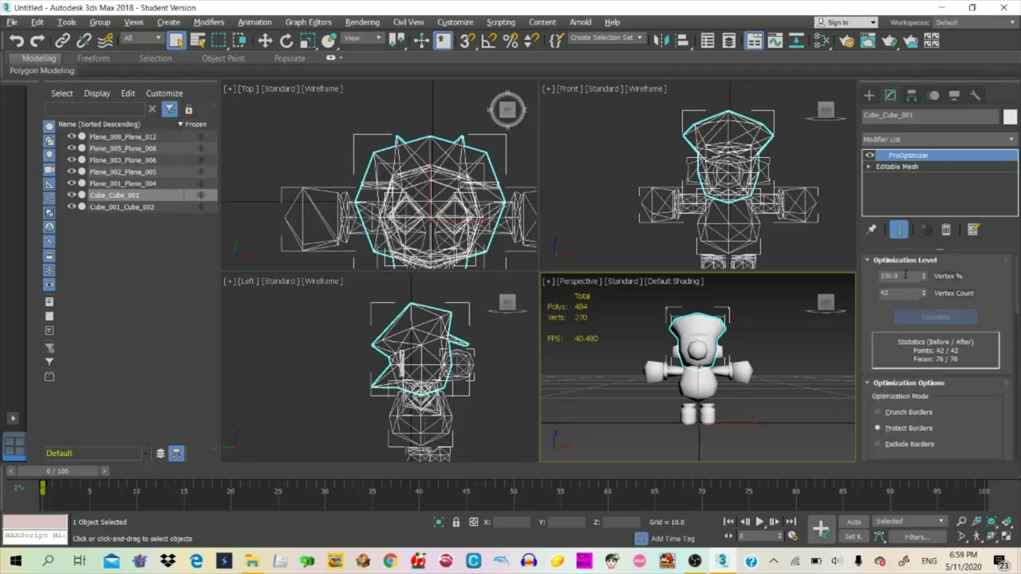
double_click(893, 276)
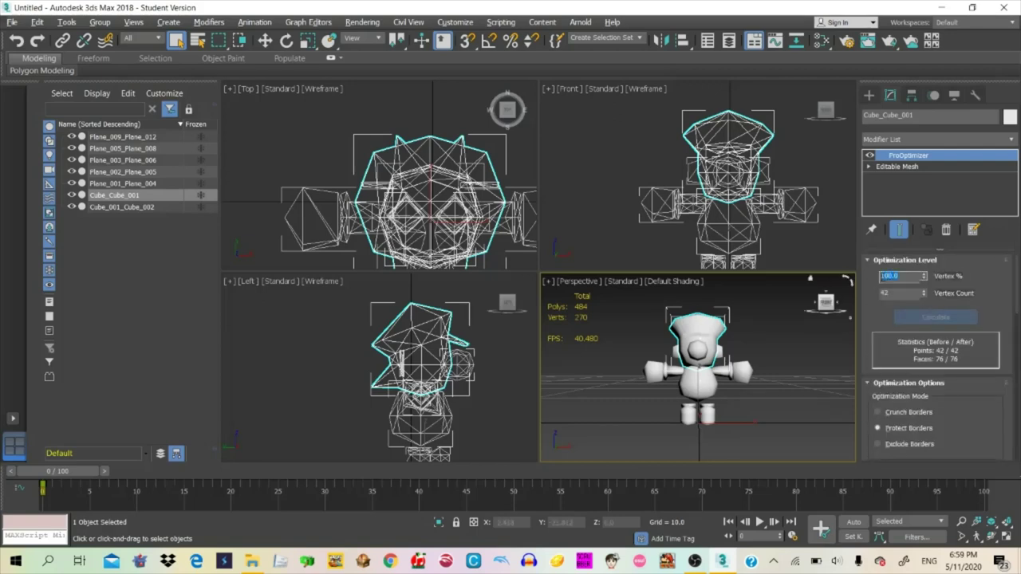
key(BackSpace)
key(Return)
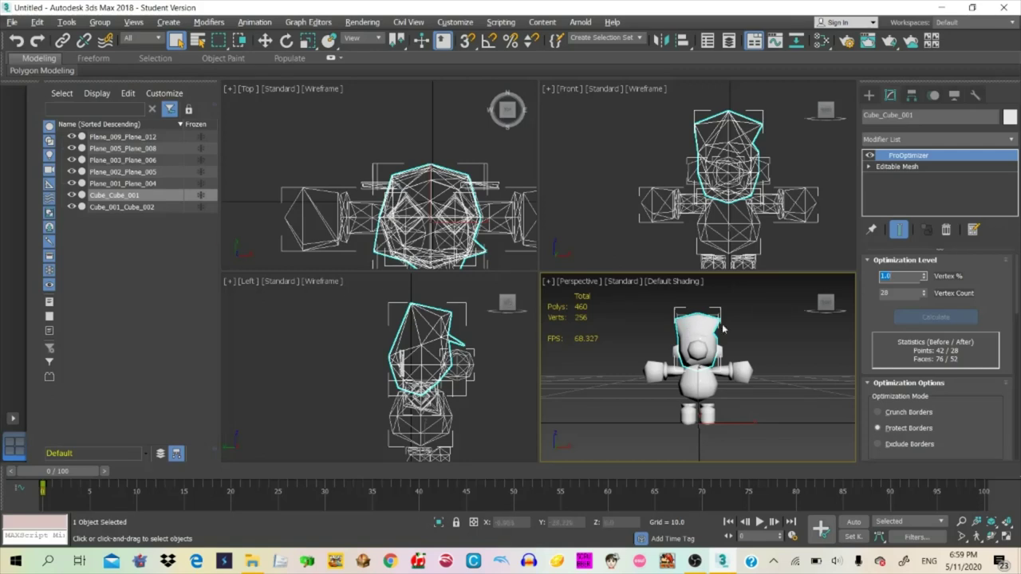
click(837, 307)
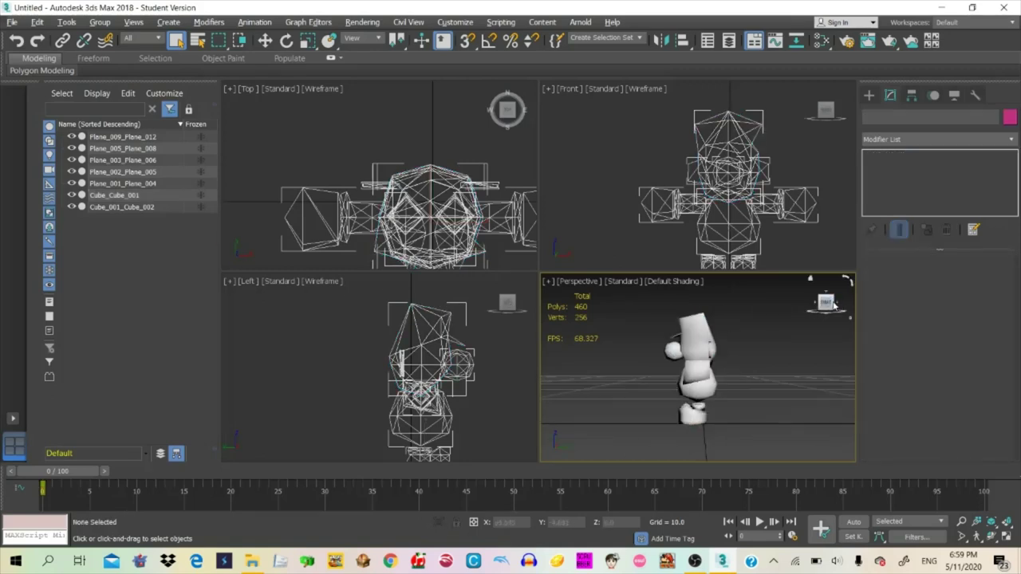
Undo the ProOptimizer reduction and the added modifier on the head mesh, and deselect all objects
click(825, 304)
key(ctrl+z)
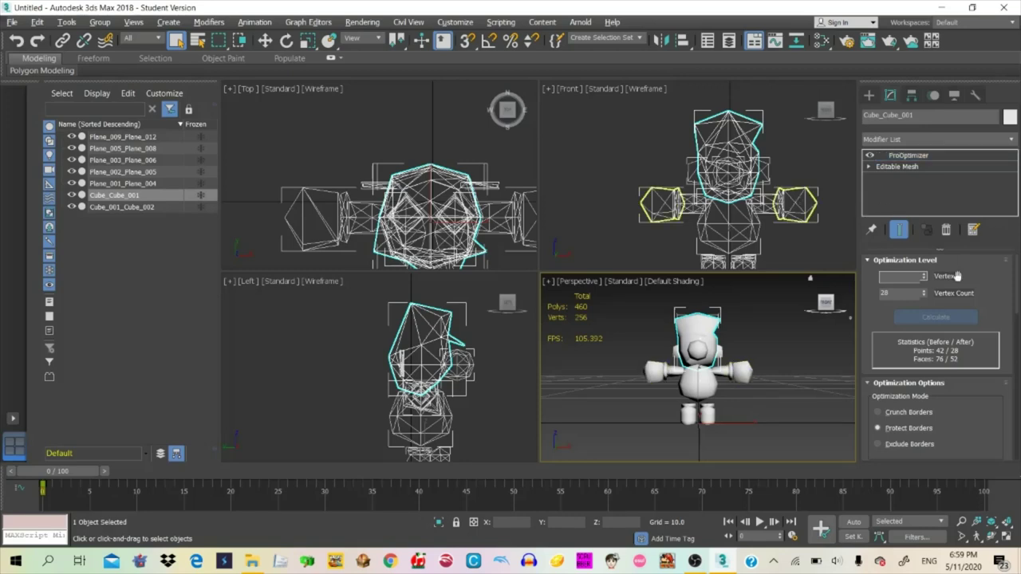
key(ctrl+z)
key(ctrl+z)
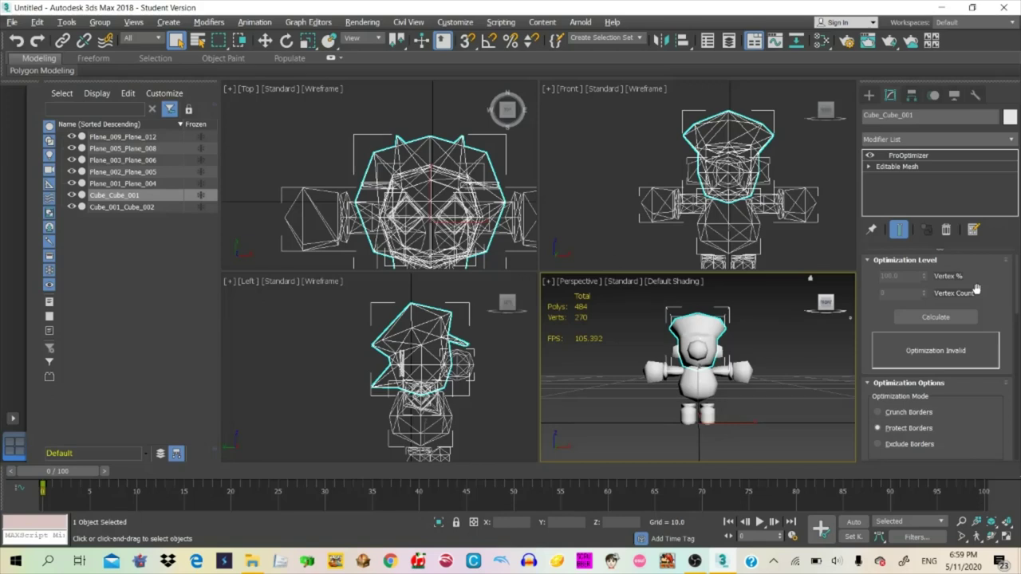
key(ctrl+z)
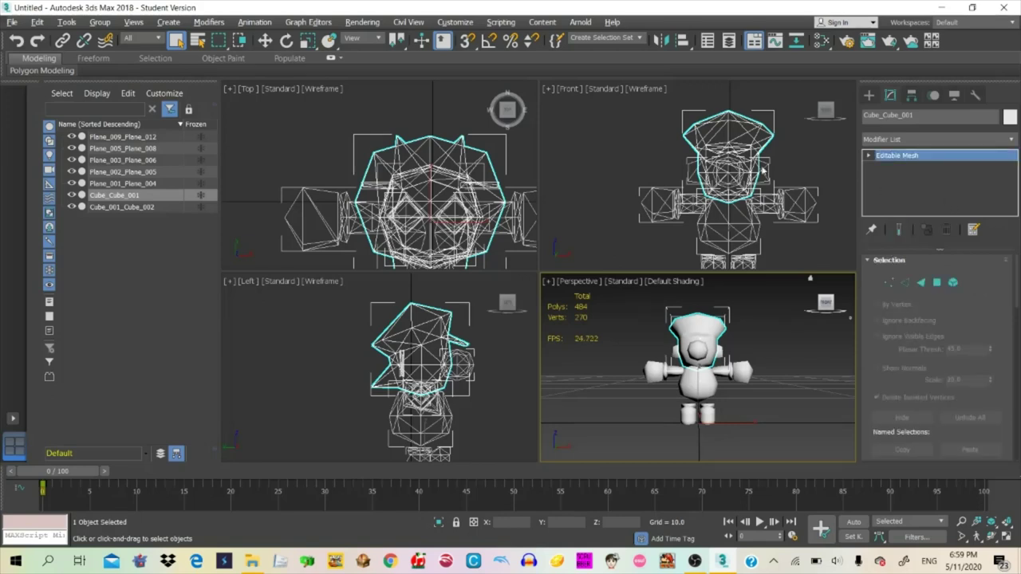
click(167, 239)
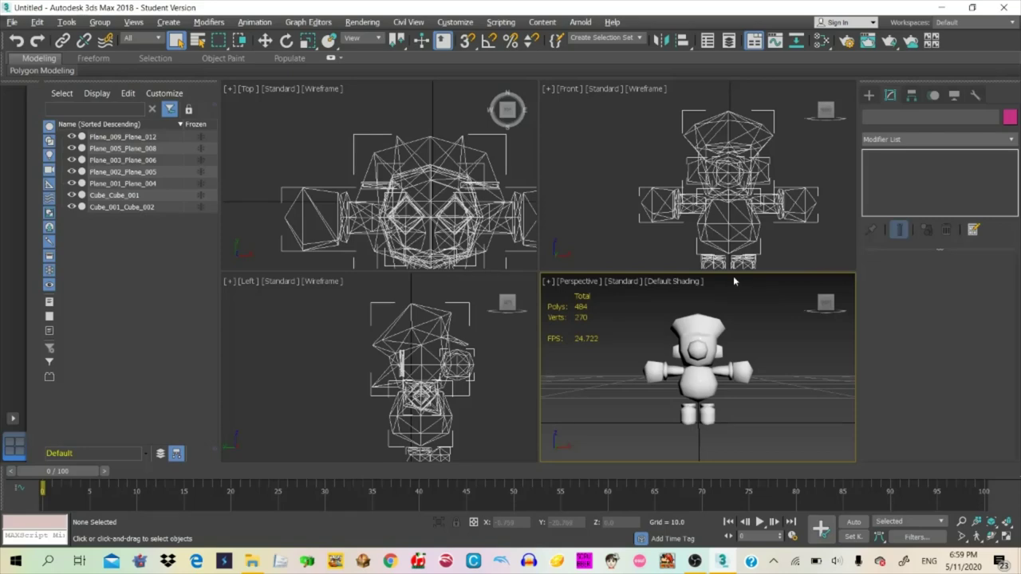
Apply the Head.png texture from the custom character tut folder to the character's head, nose and ears
key(alt+Tab)
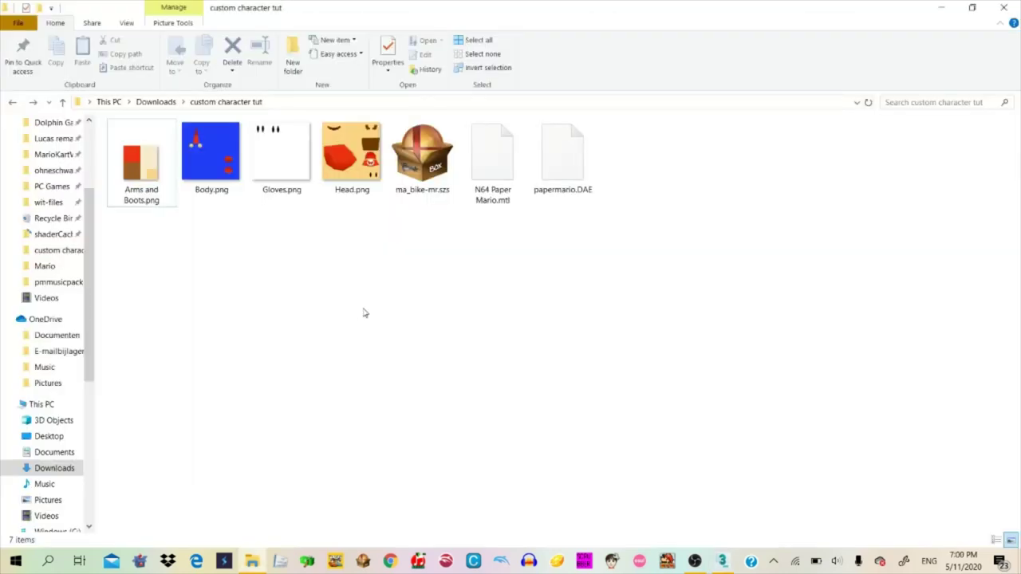
key(alt+Tab)
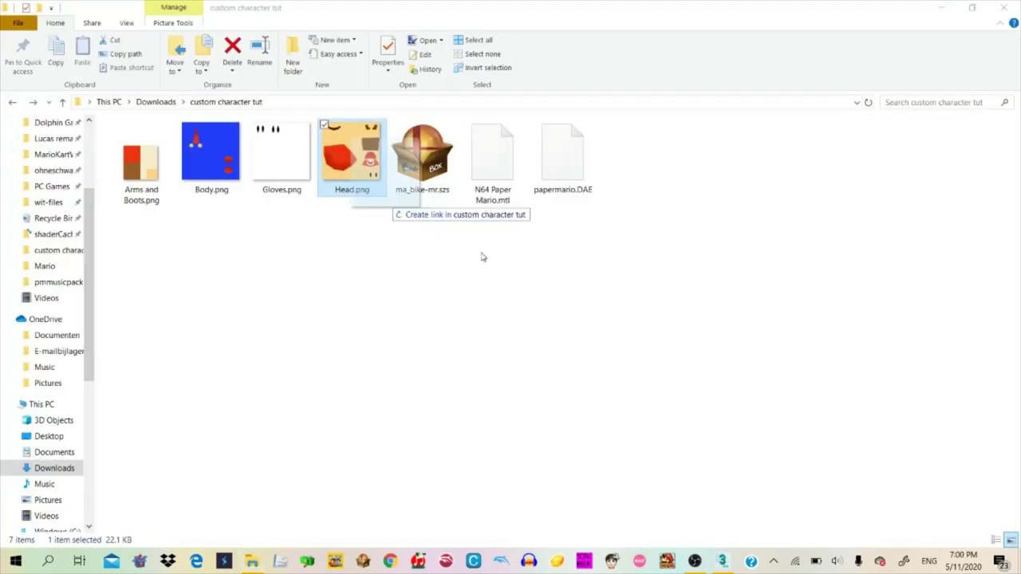
click(707, 345)
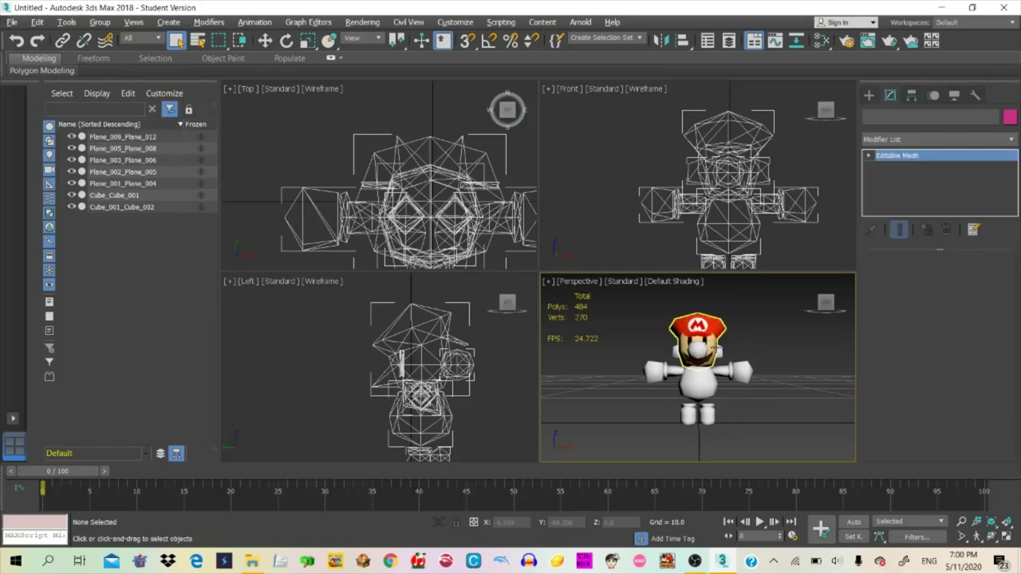
key(alt+Tab)
key(alt+Tab)
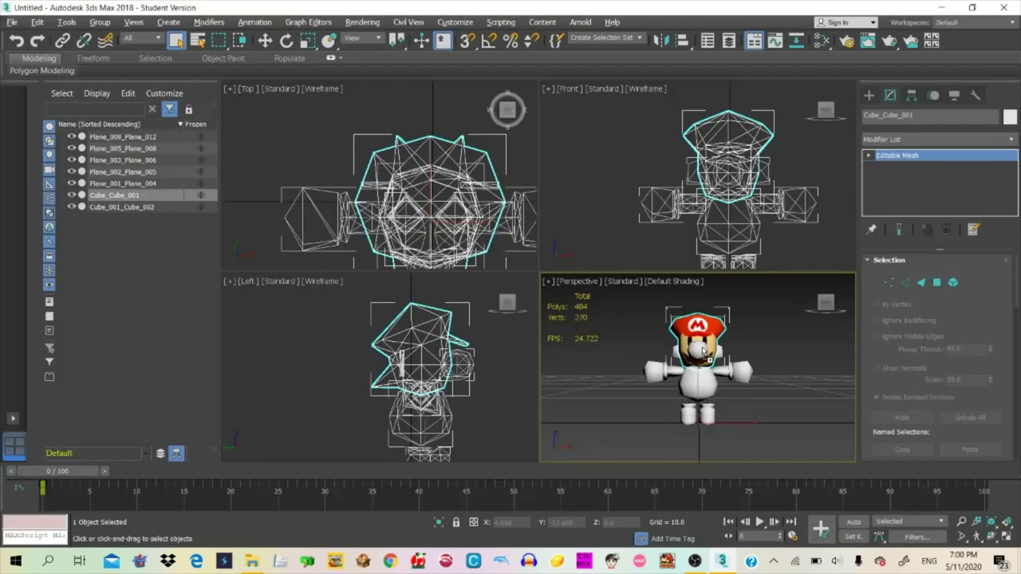
key(alt+Tab)
drag(331, 158, 674, 352)
key(alt+Tab)
key(alt+Tab)
key(alt+Tab)
scroll(613, 319, up, 3)
Apply the Body.png texture to the character's body and Arms and Boots.png to the arms
key(alt+Tab)
drag(223, 169, 752, 421)
key(alt+Tab)
key(alt+Tab)
drag(141, 164, 719, 404)
key(alt+Tab)
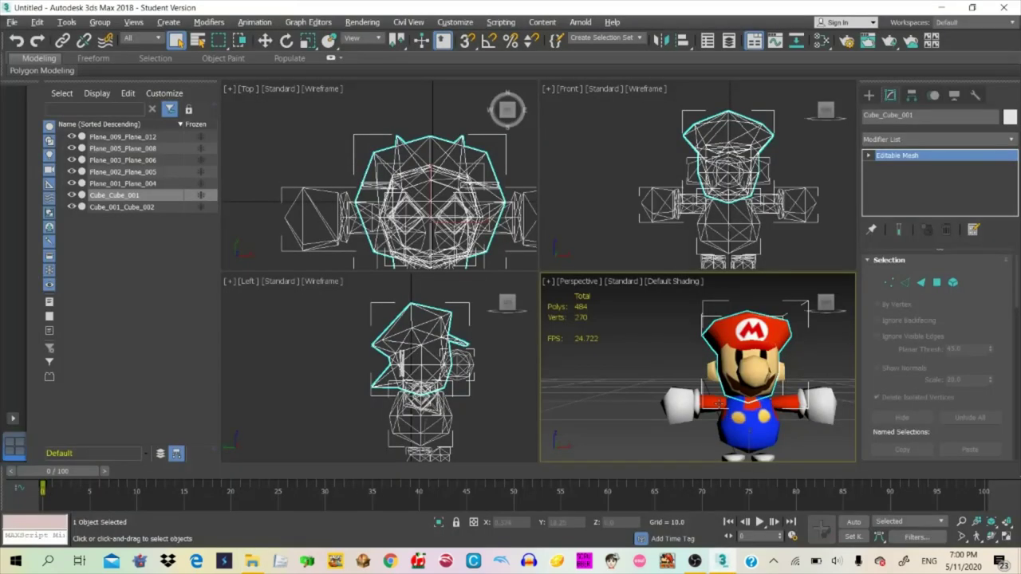
Apply Gloves.png to the character's hands and Arms and Boots.png to the boots, and deselect all objects
key(alt+Tab)
drag(279, 161, 677, 402)
key(alt+Tab)
key(alt+Tab)
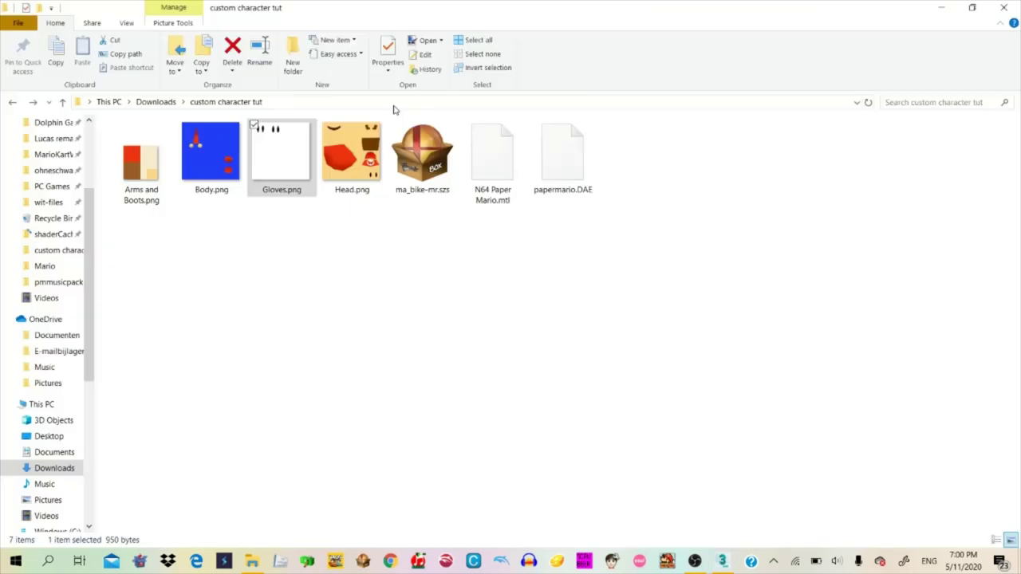
drag(153, 189, 732, 457)
key(alt+Tab)
scroll(799, 301, down, 2)
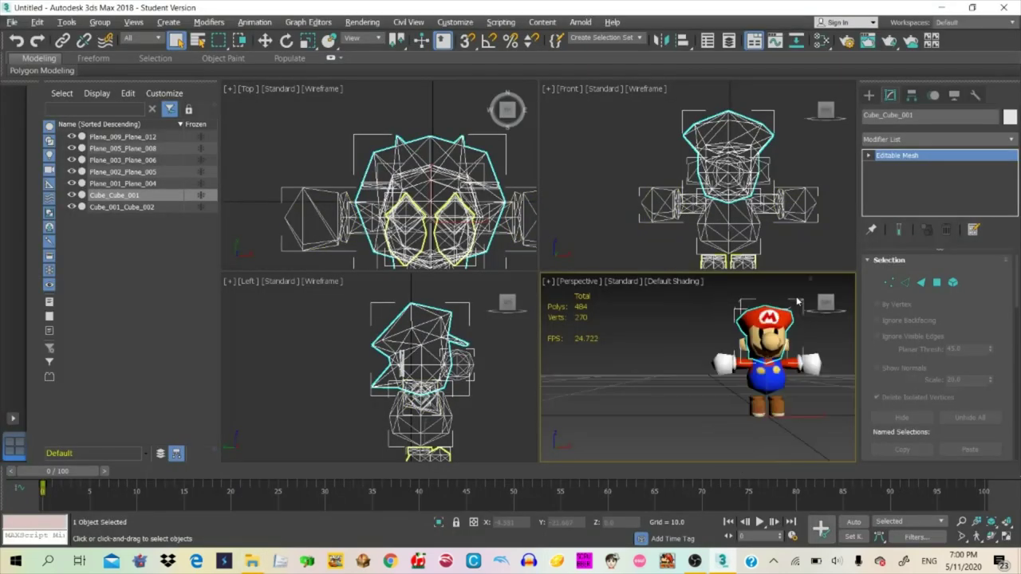
click(836, 391)
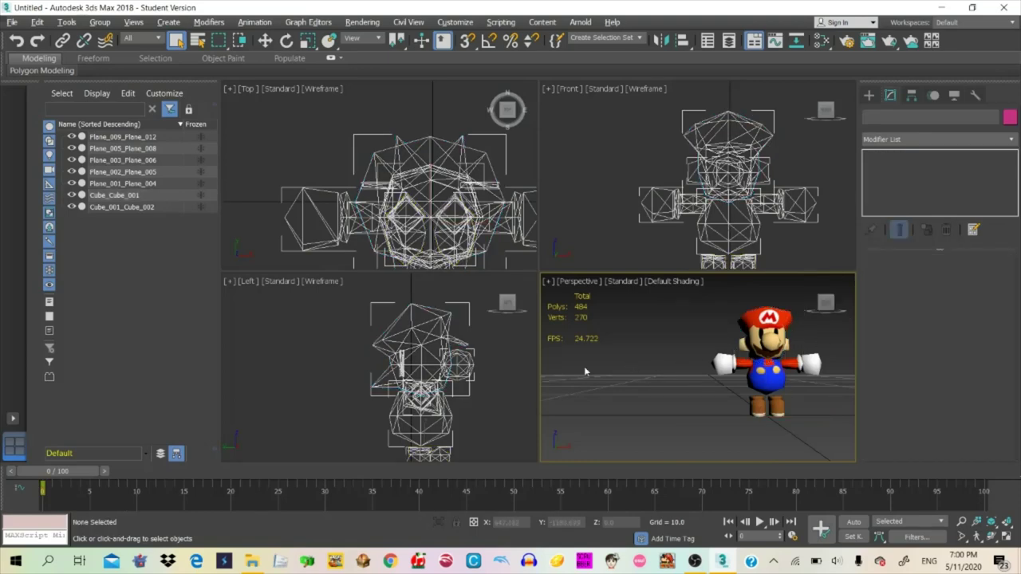
key(Up)
drag(584, 368, 638, 362)
key(Up)
drag(769, 387, 740, 390)
key(Down)
right_click(741, 391)
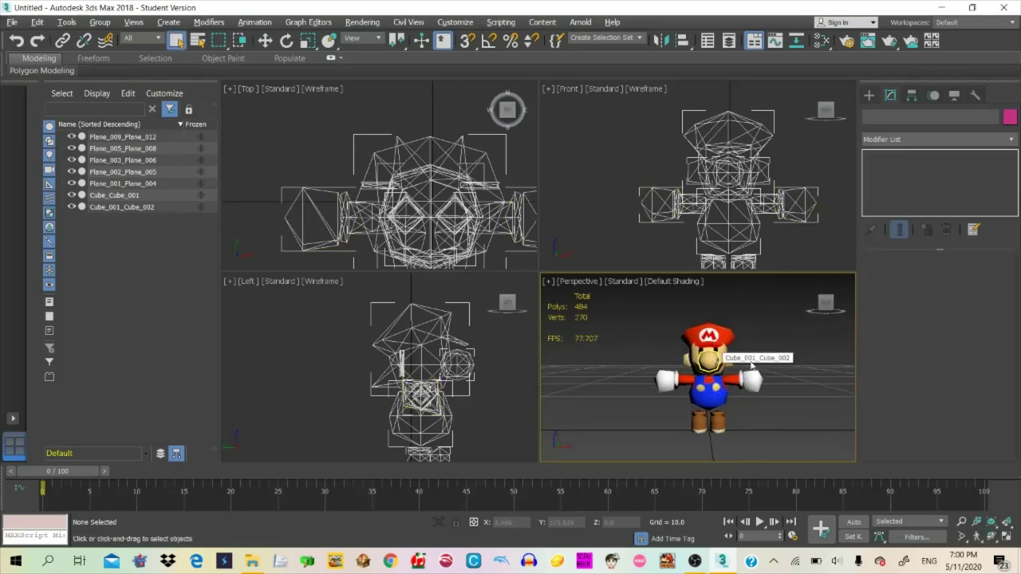
Open ma_bike-mr.szs from the custom character tut folder in BrawlBox and dismiss the connection message
key(alt+Tab)
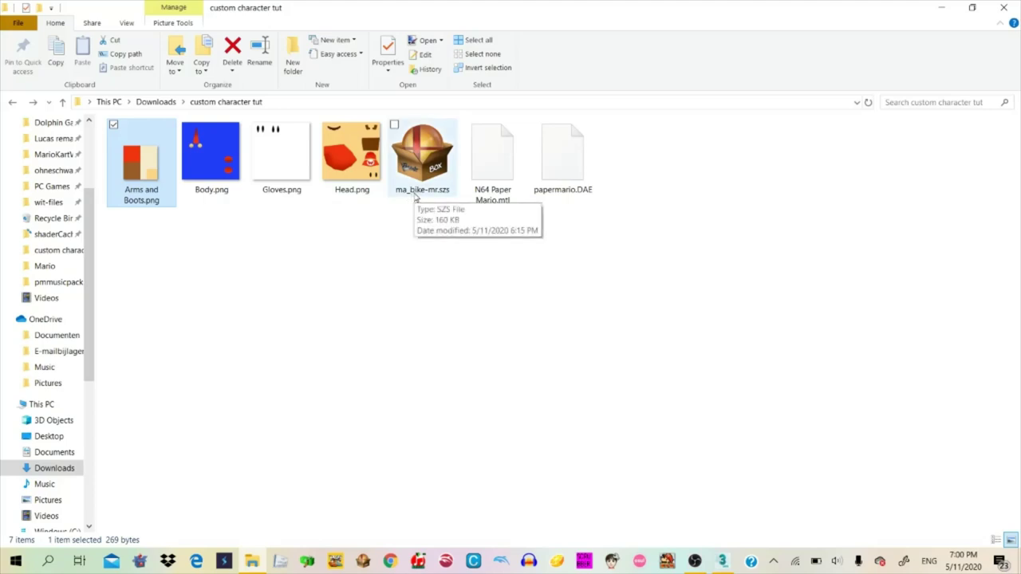
click(419, 228)
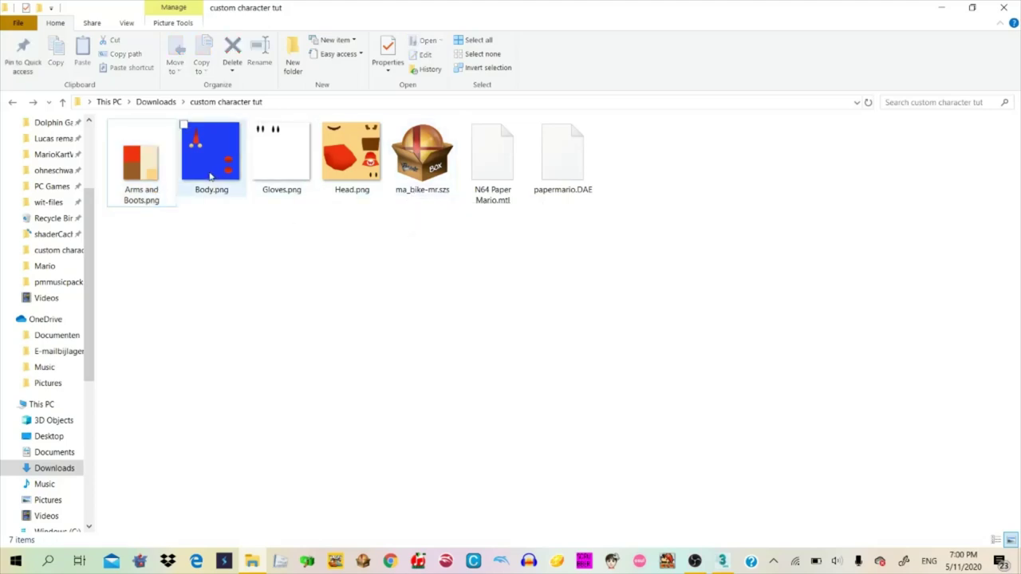
click(413, 180)
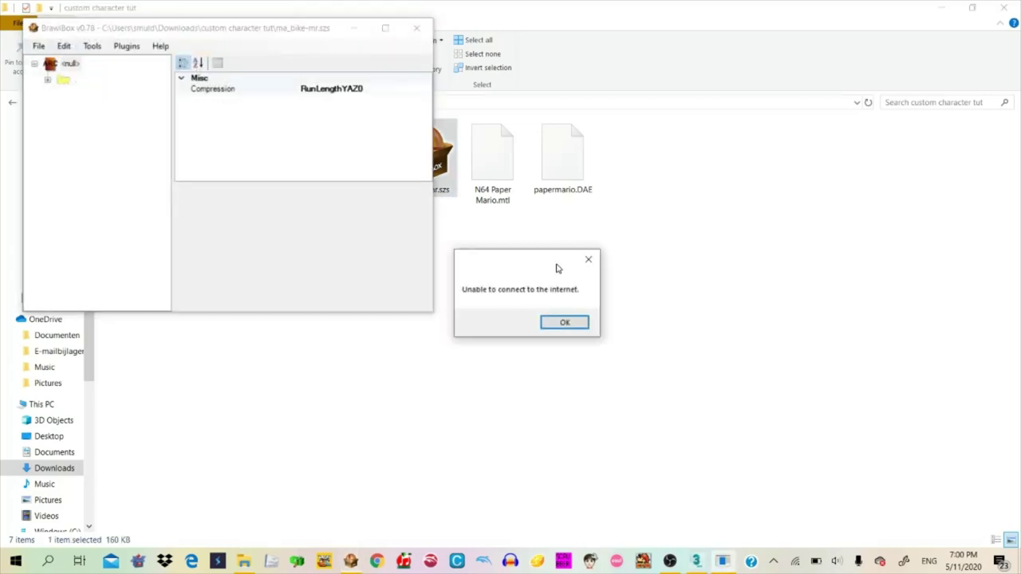
click(569, 324)
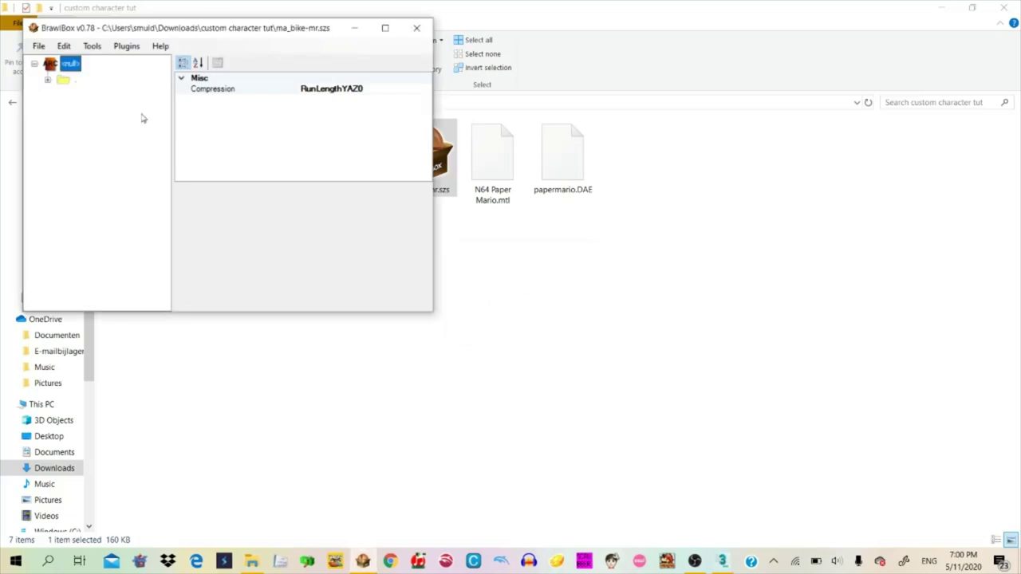
Expand the archive down to the 3DModels of driver_model.brres and select the model entry
click(48, 80)
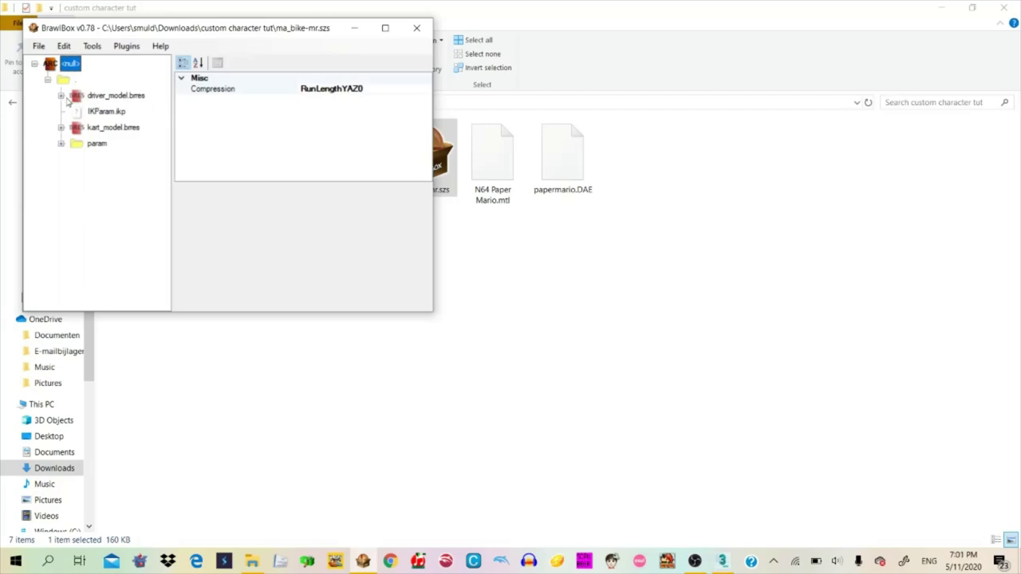
click(62, 96)
click(74, 112)
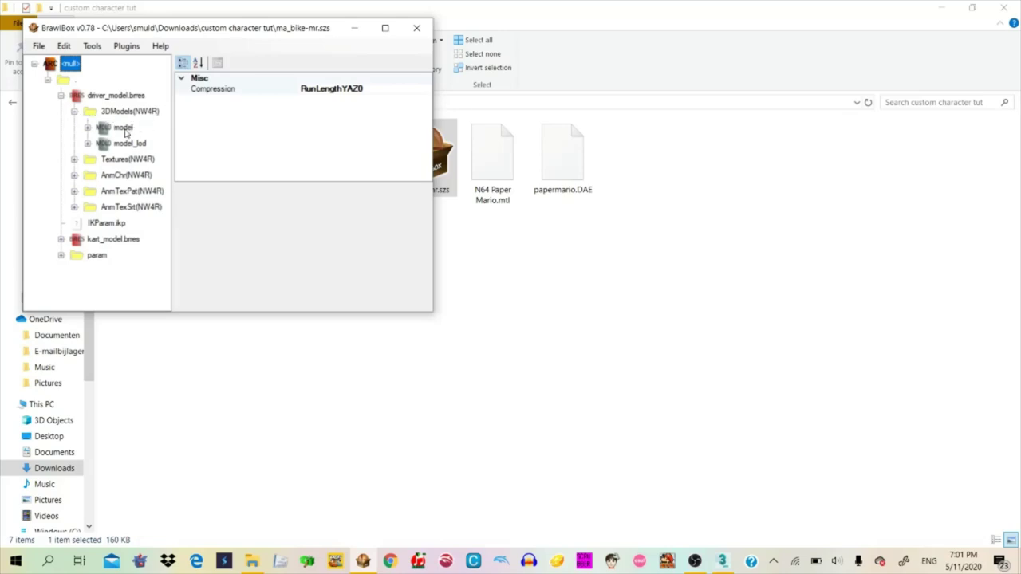
click(126, 128)
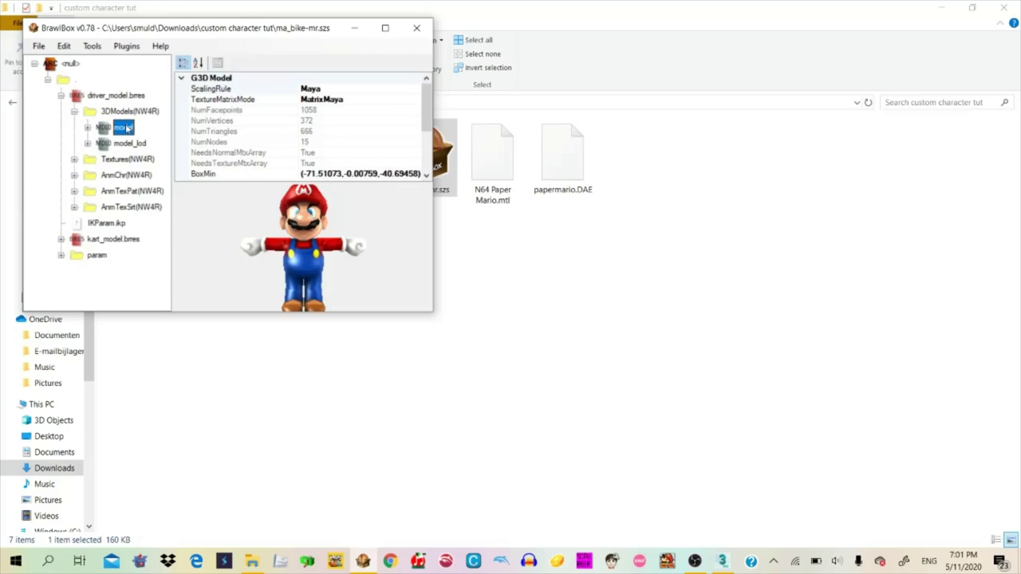
Export the selected model as a DAE file into the custom character tut folder
right_click(127, 129)
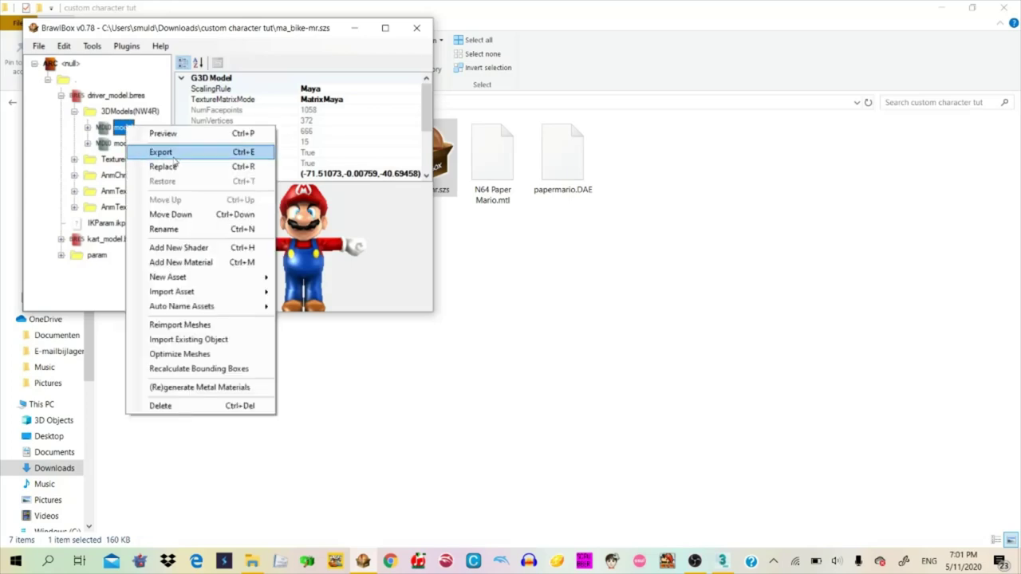
click(244, 152)
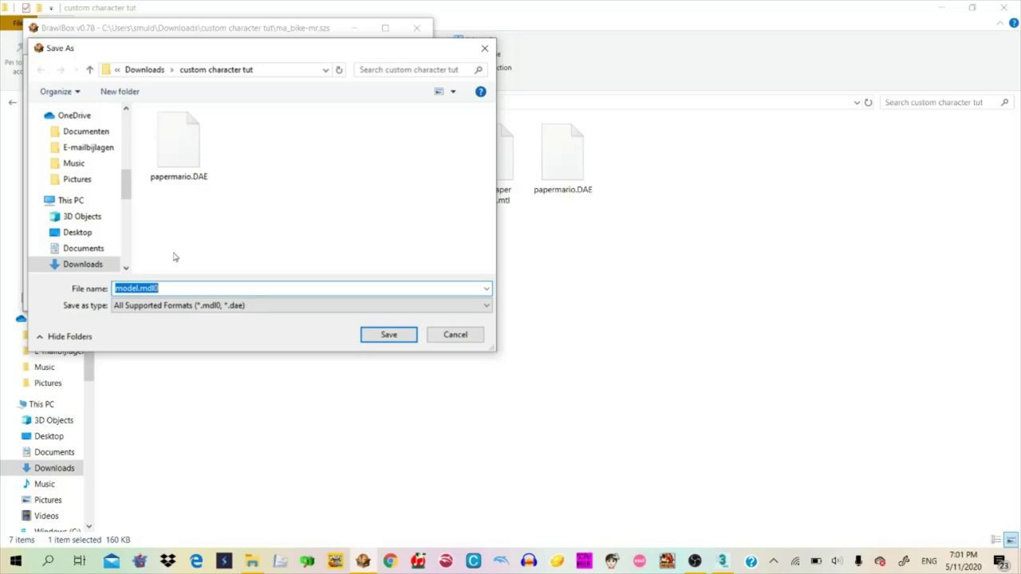
click(180, 306)
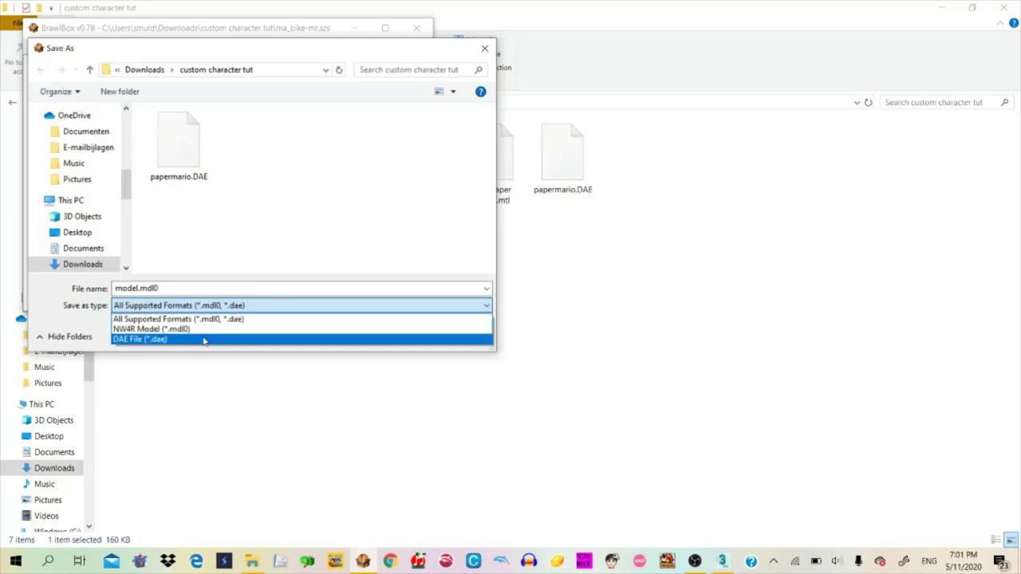
click(205, 338)
click(389, 335)
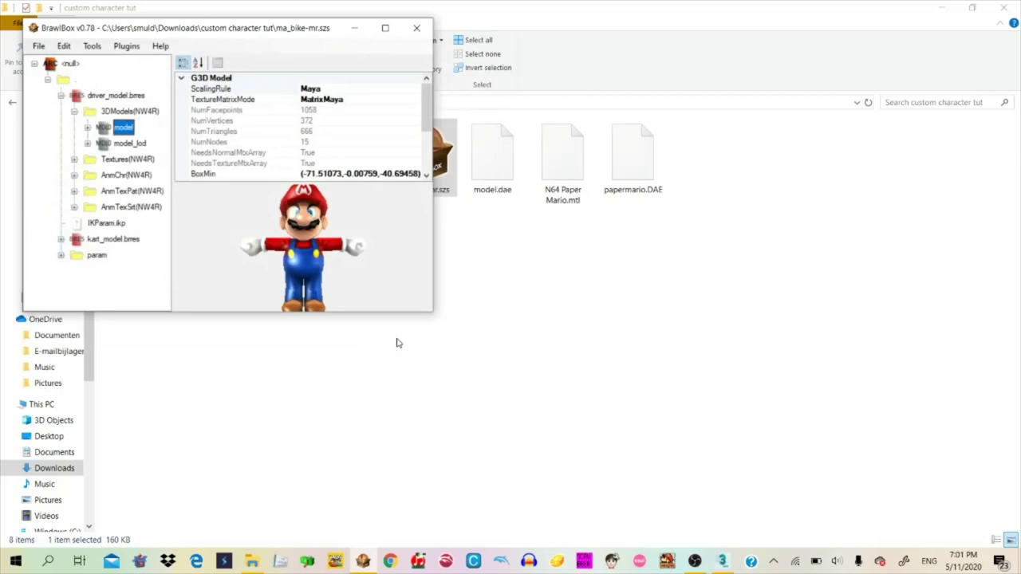
click(630, 396)
key(alt+Tab)
key(alt+Tab)
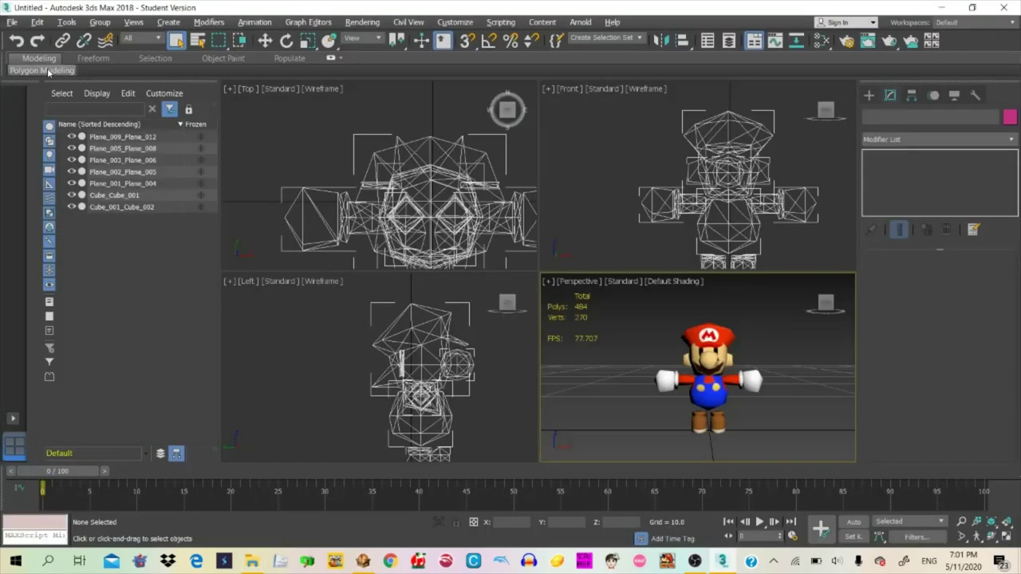
click(12, 21)
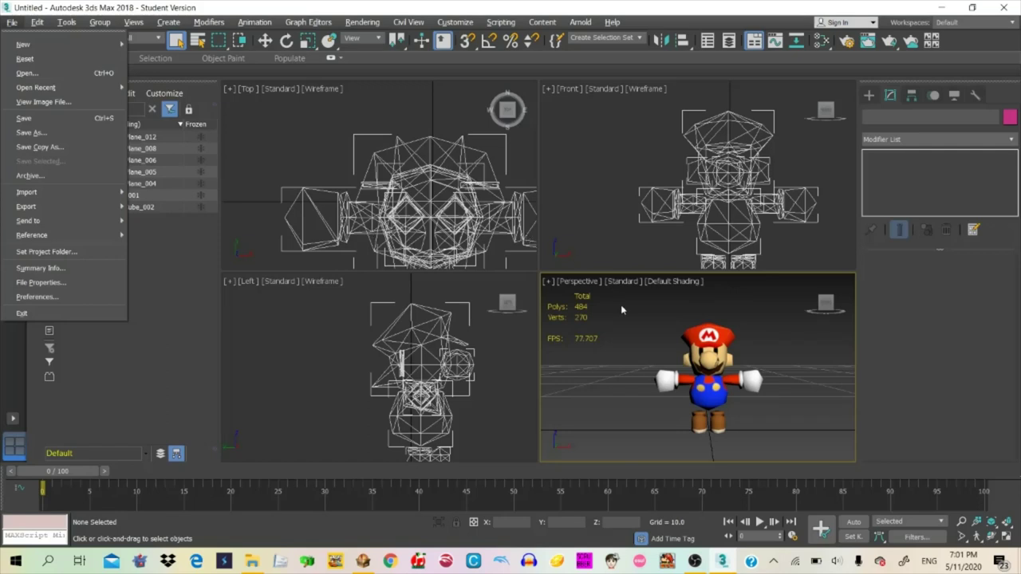
key(alt+Tab)
key(Tab)
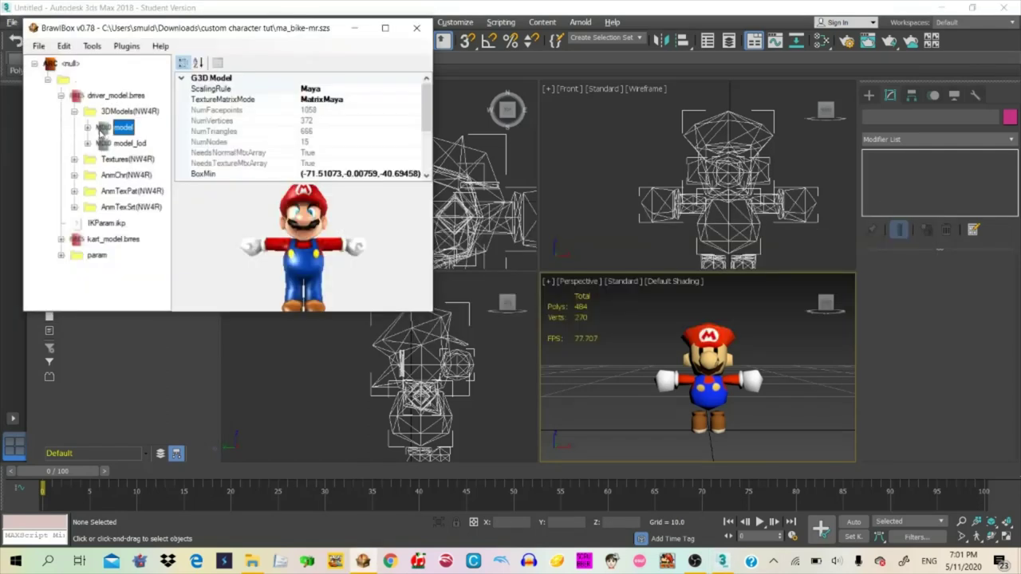
Export the mario_all_tx material of the driver model as a raw data file into the custom character tut folder
click(88, 127)
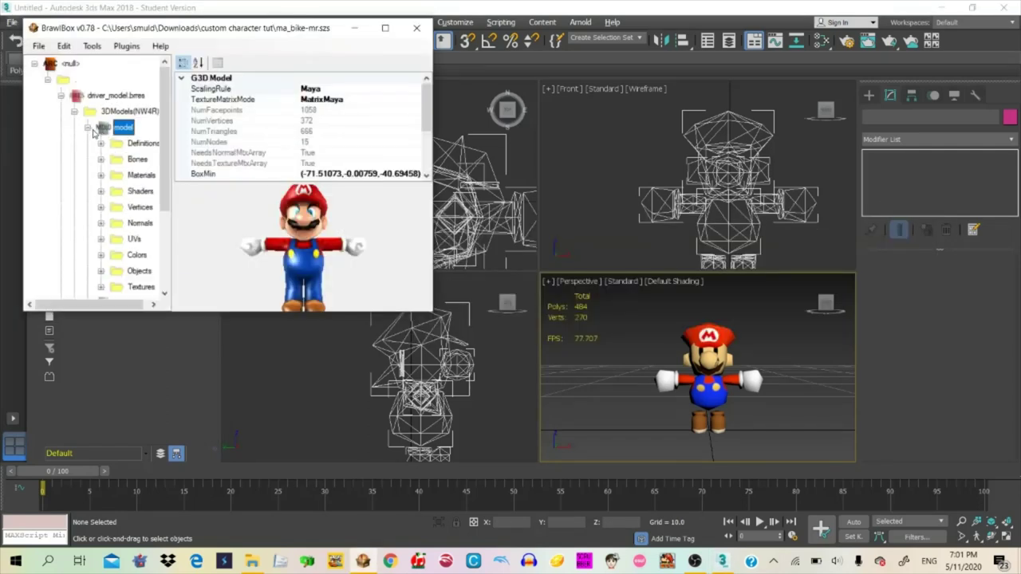
scroll(97, 137, down, 1)
click(101, 143)
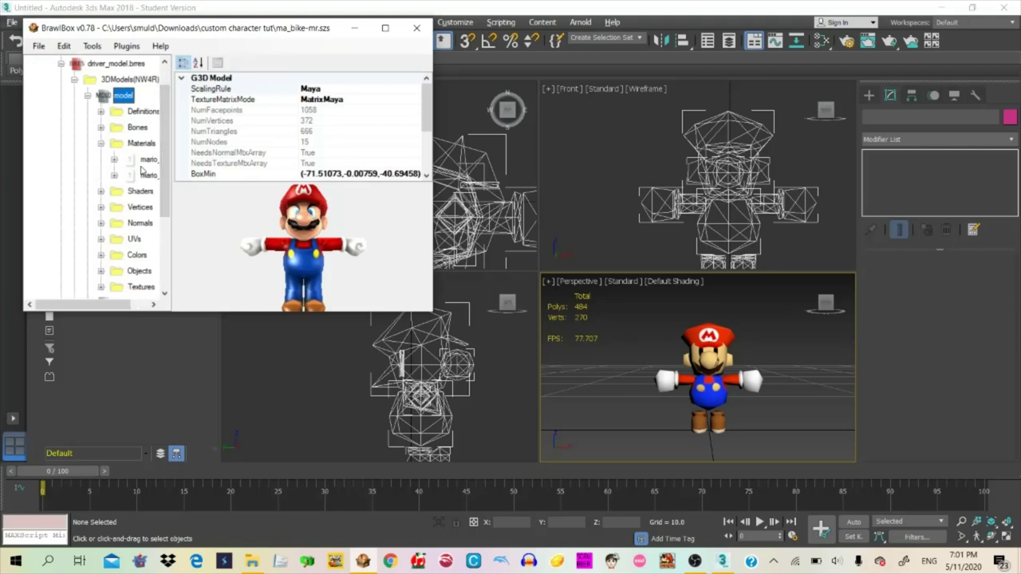
drag(86, 306, 105, 307)
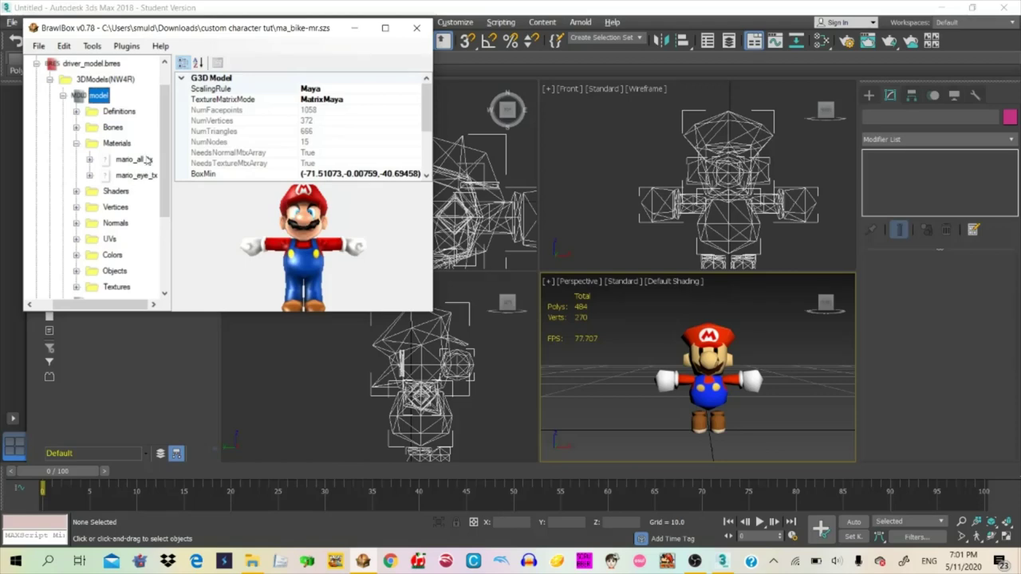
click(133, 160)
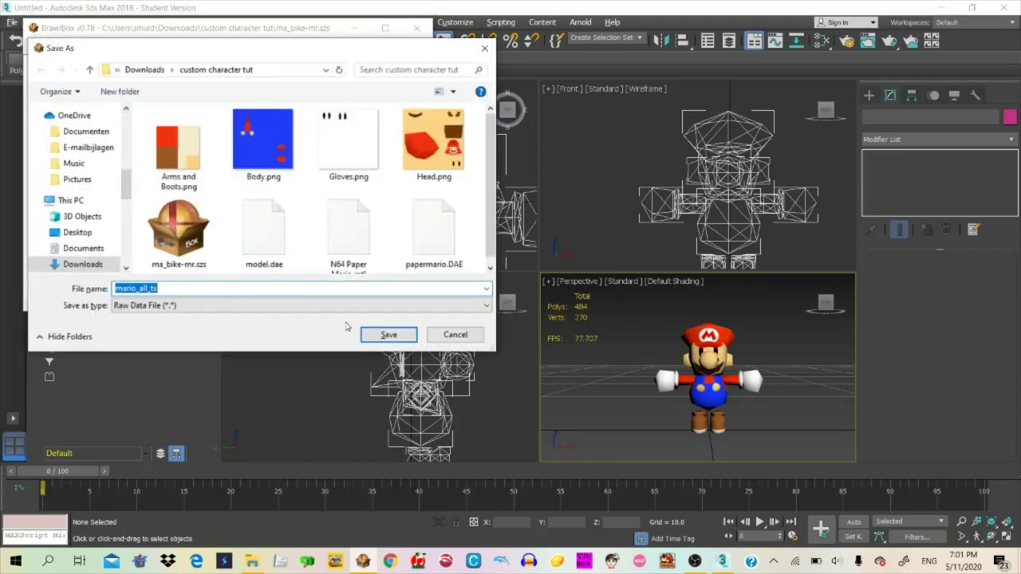
click(388, 334)
Export Shader0 of the driver model as a raw data file and minimize BrawlBox to return to 3ds Max
click(76, 192)
click(141, 209)
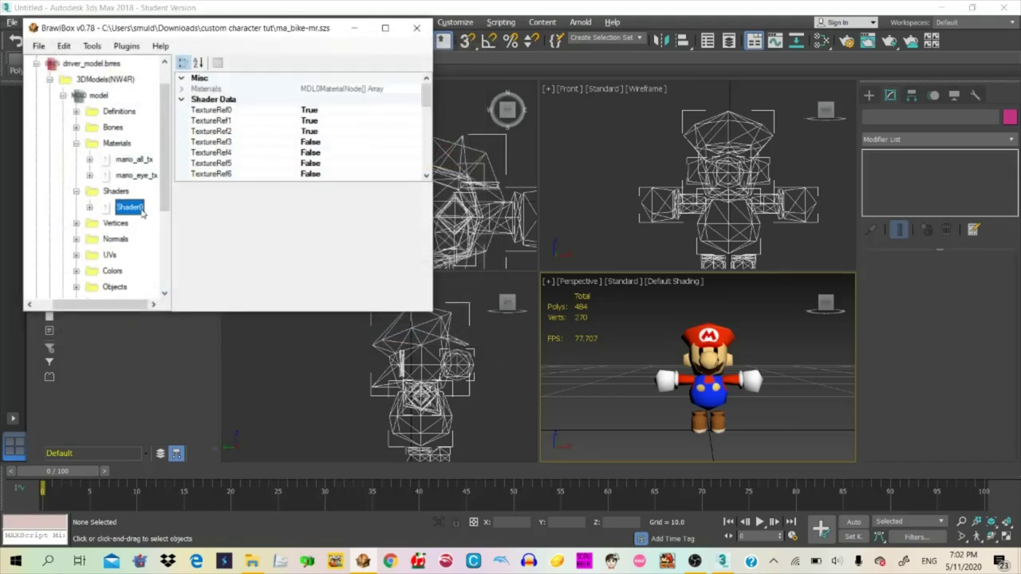
key(ctrl+e)
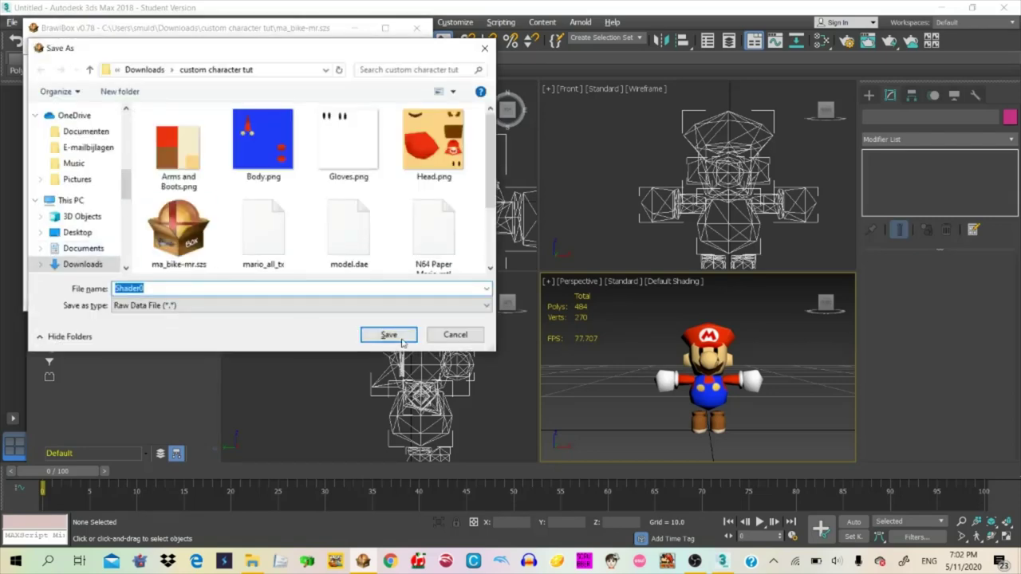
click(398, 336)
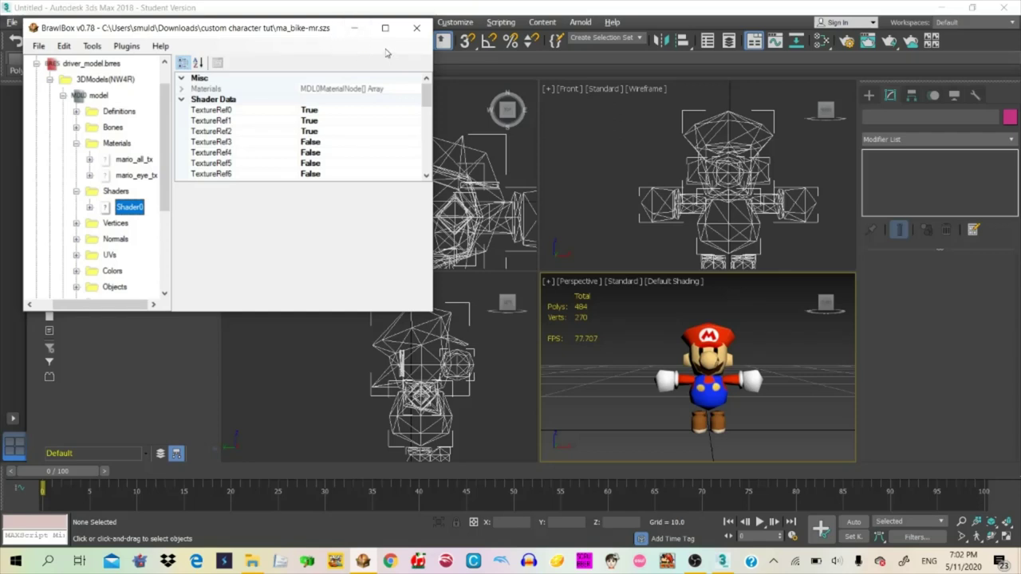
click(354, 28)
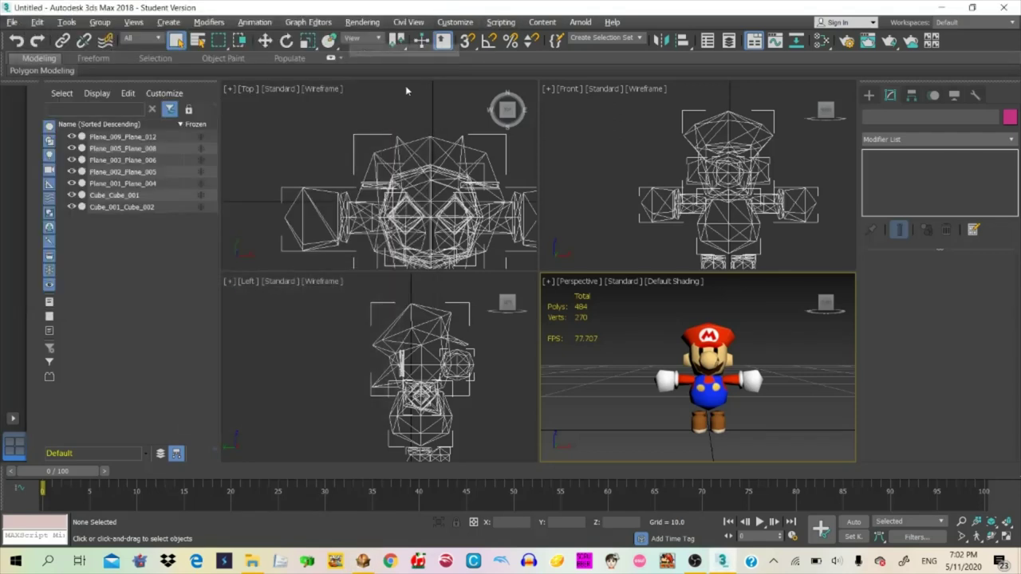
Import model.dae from the custom character tut folder, reviewing the file unit conversion options
click(11, 21)
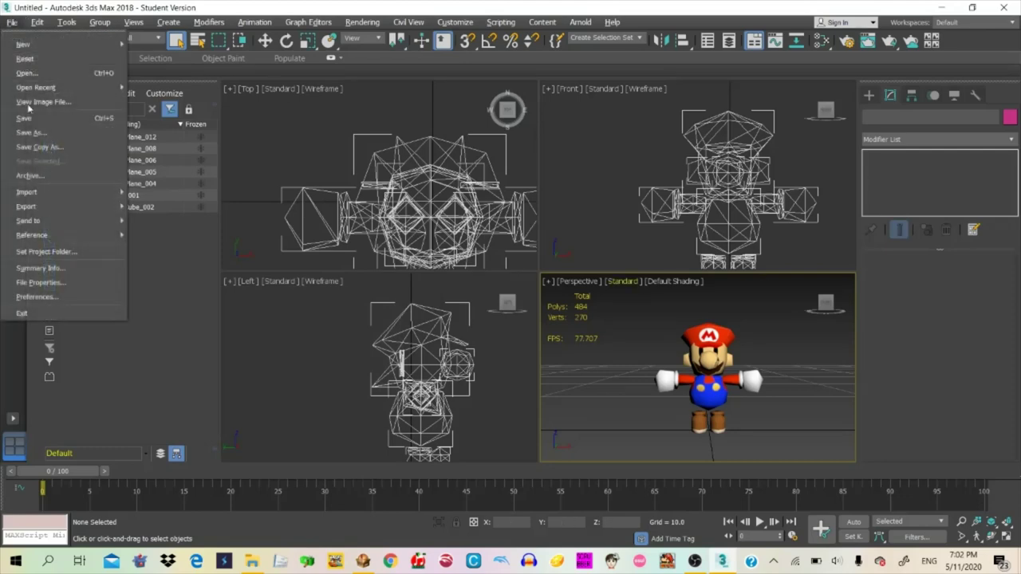
mouse_move(57, 194)
click(198, 203)
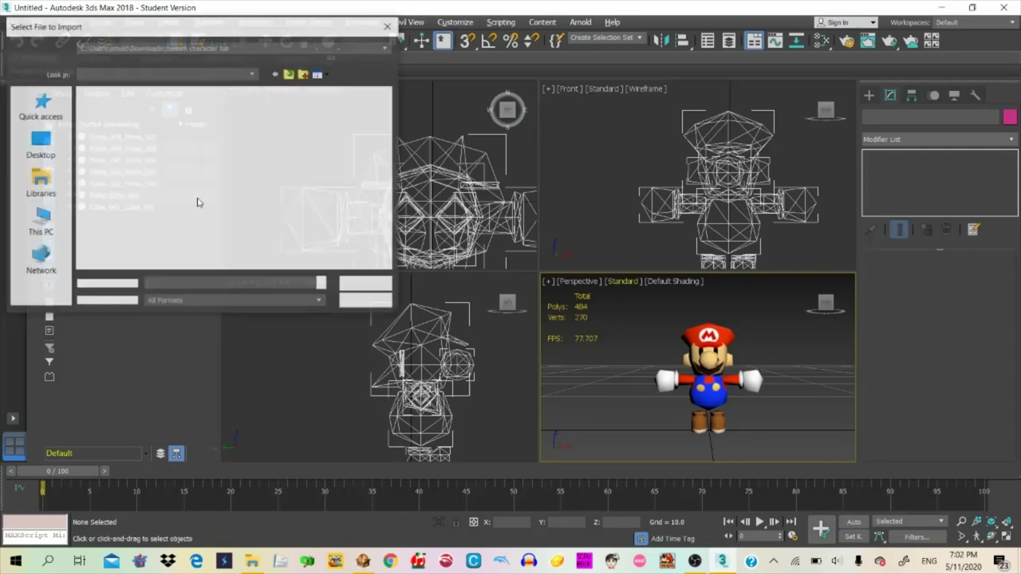
double_click(120, 138)
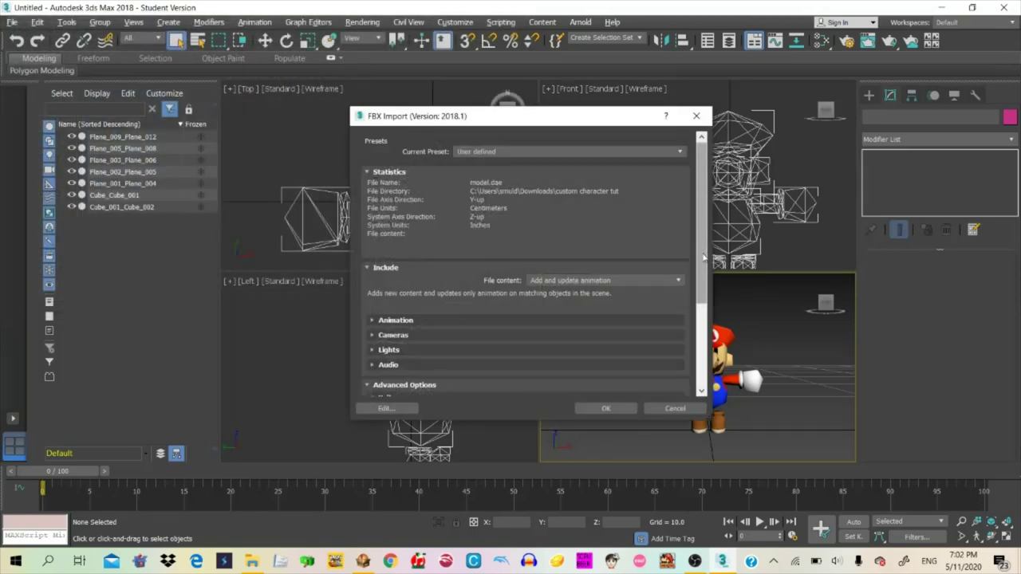
scroll(693, 299, down, 4)
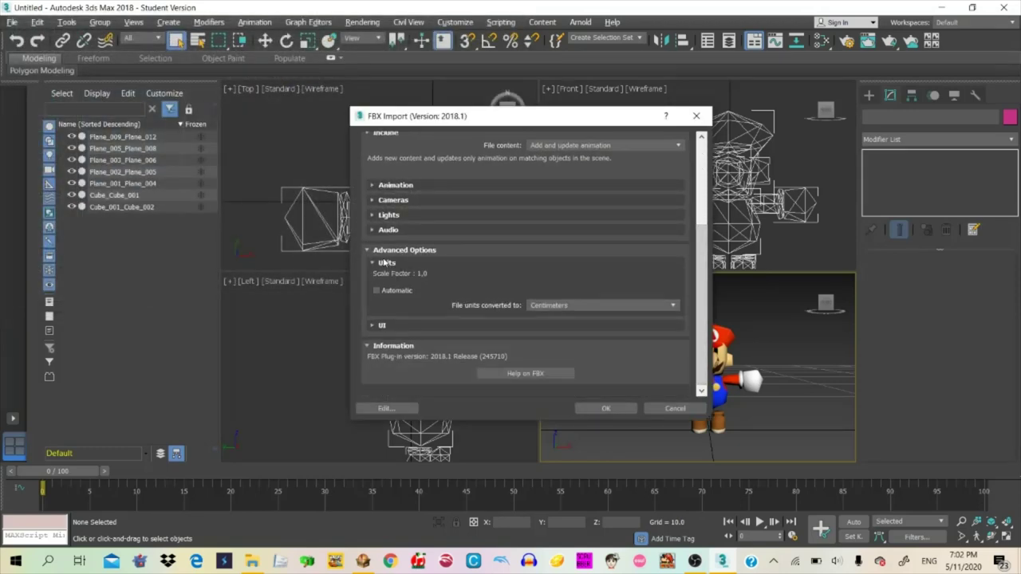
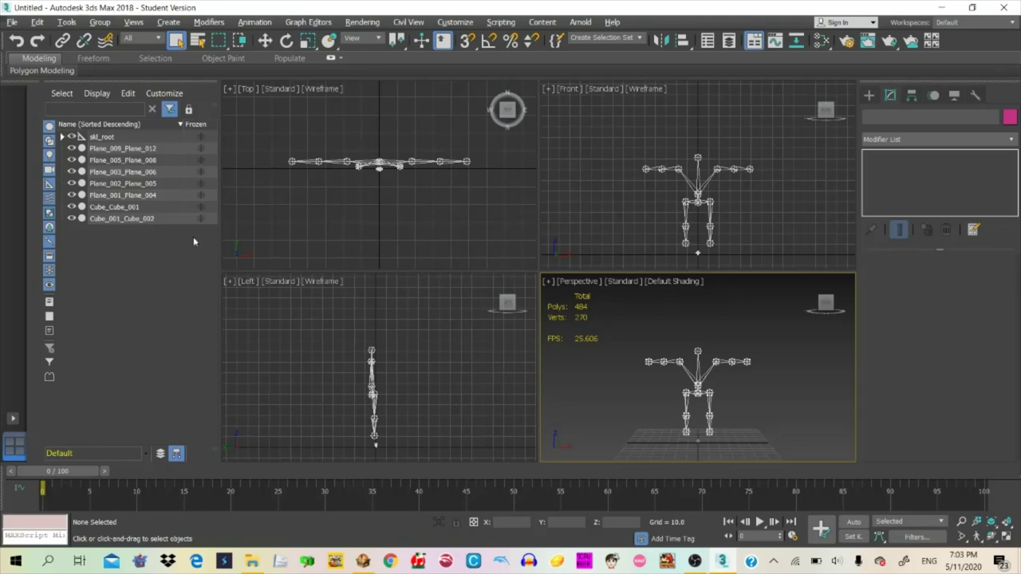
Apply a Skin modifier to the Cube_001_Cube_002 mesh
click(137, 222)
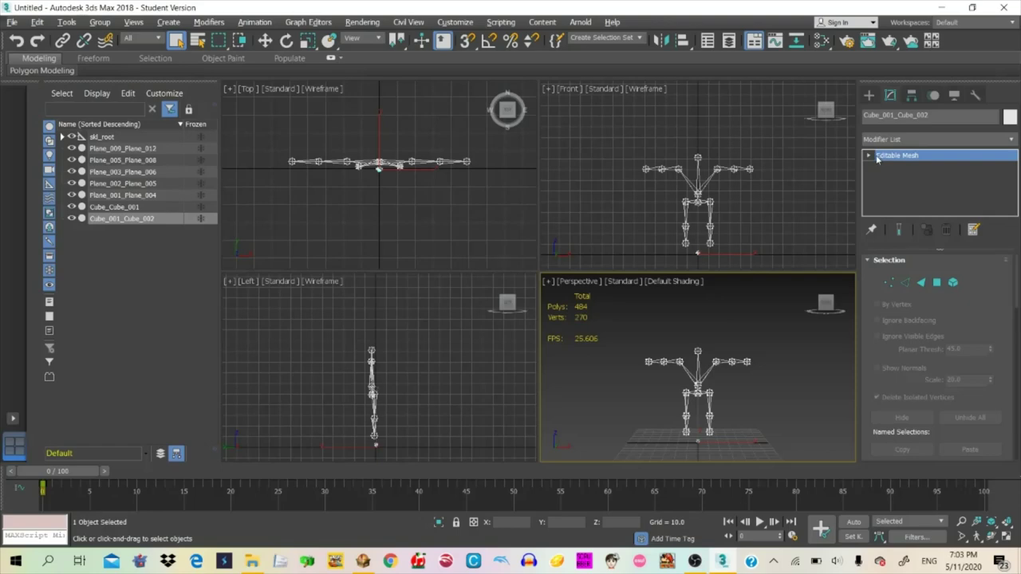
click(923, 141)
scroll(995, 500, down, 15)
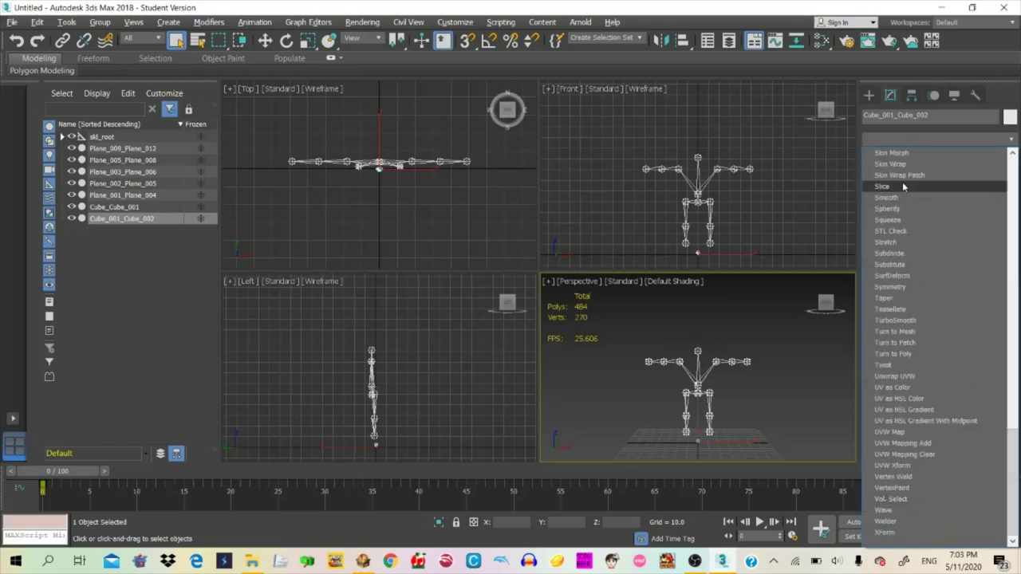
click(1019, 443)
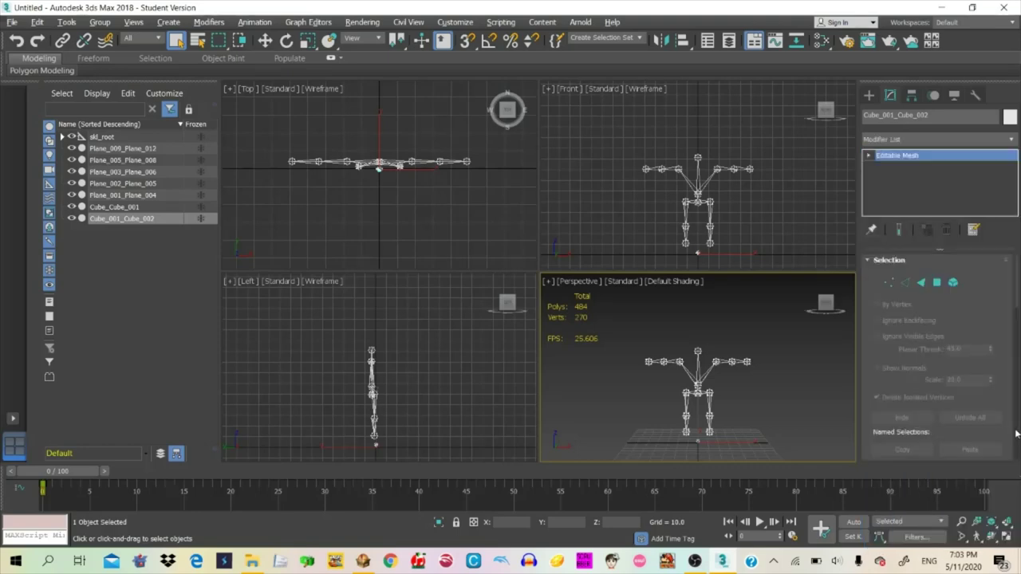
click(980, 140)
drag(1017, 241, 1006, 394)
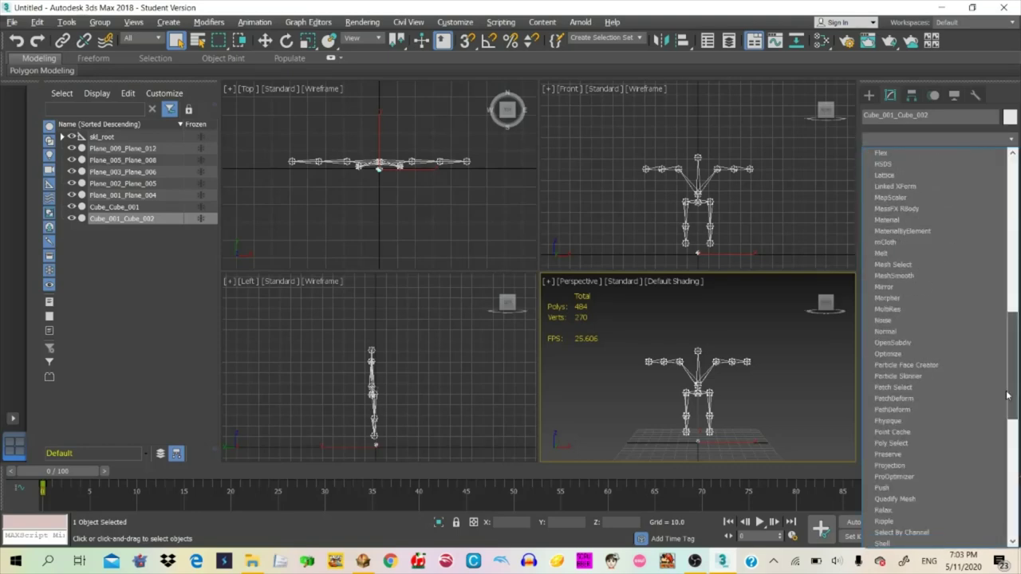
scroll(1006, 395, down, 3)
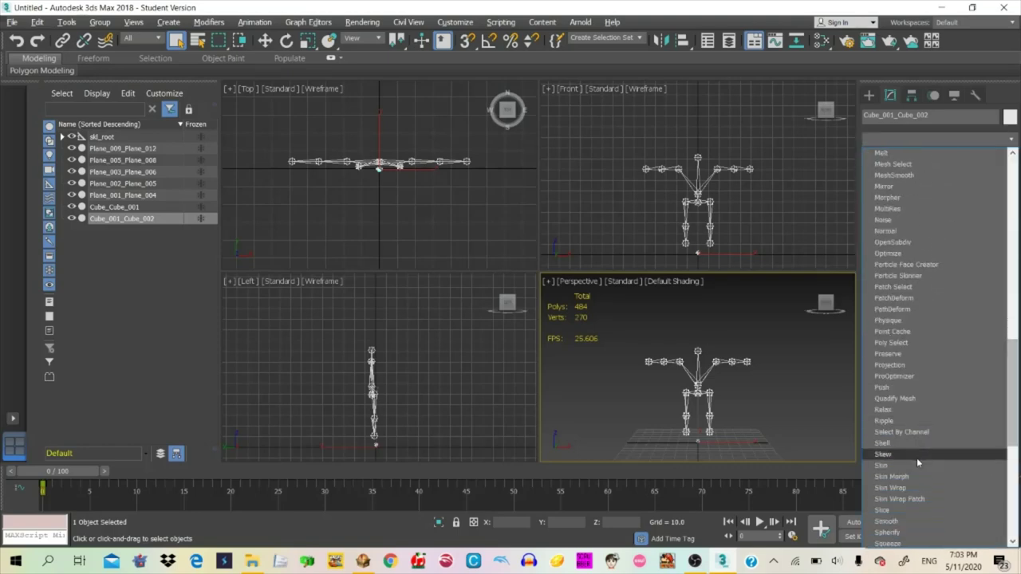
click(915, 467)
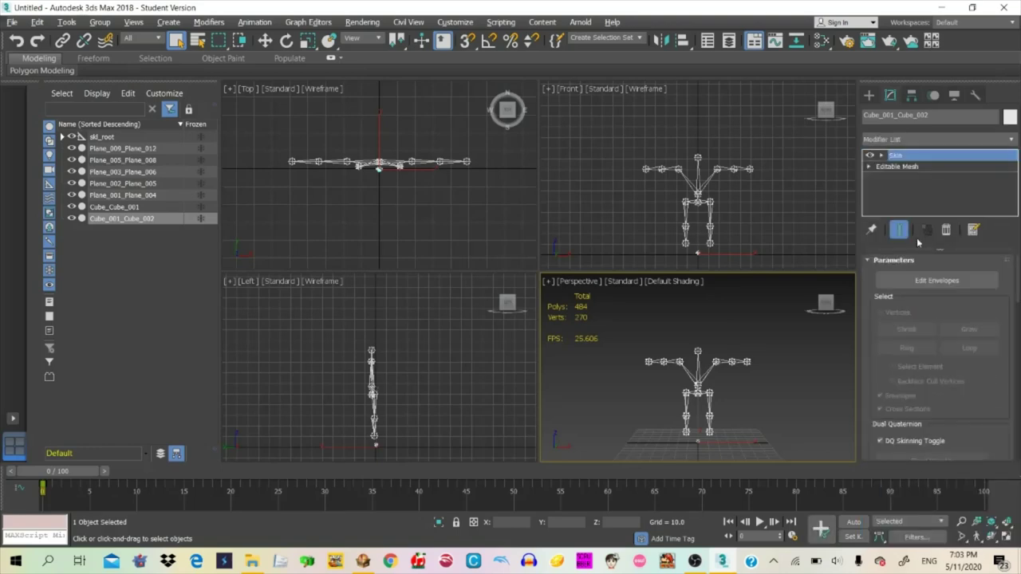
Delete the Skin modifier from Cube_001_Cube_002 and clear the selection
click(909, 157)
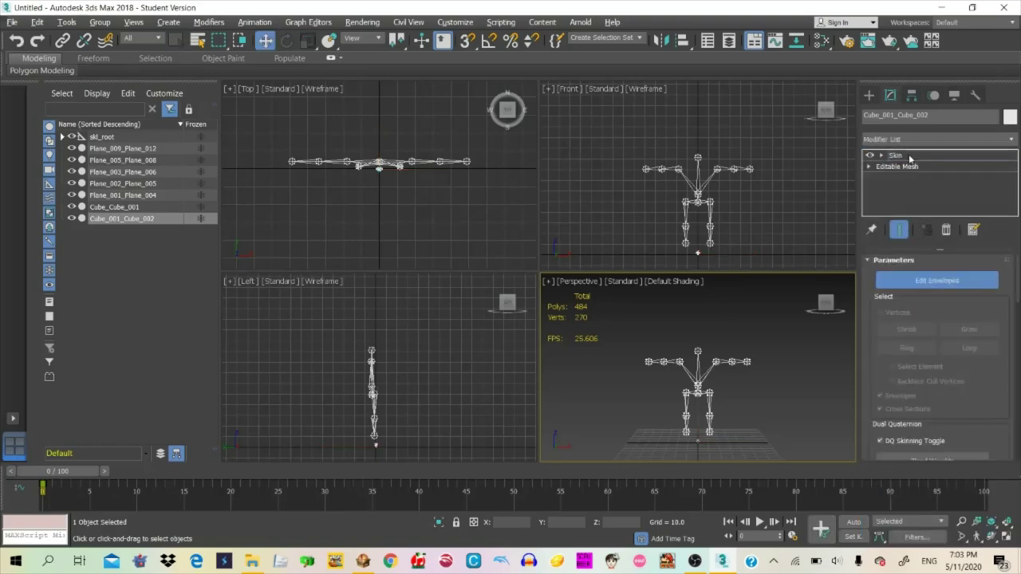
right_click(907, 156)
click(896, 174)
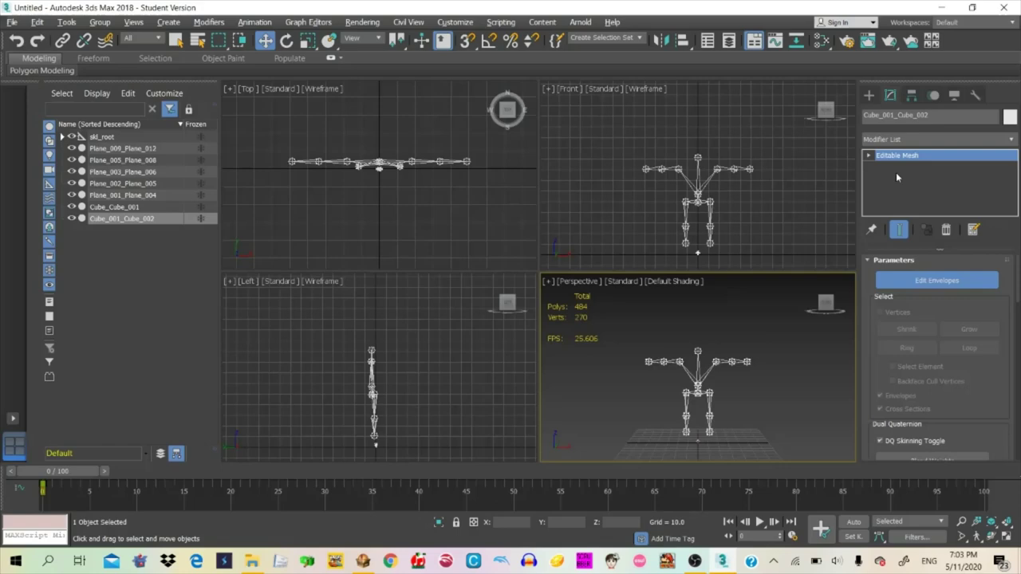
click(156, 248)
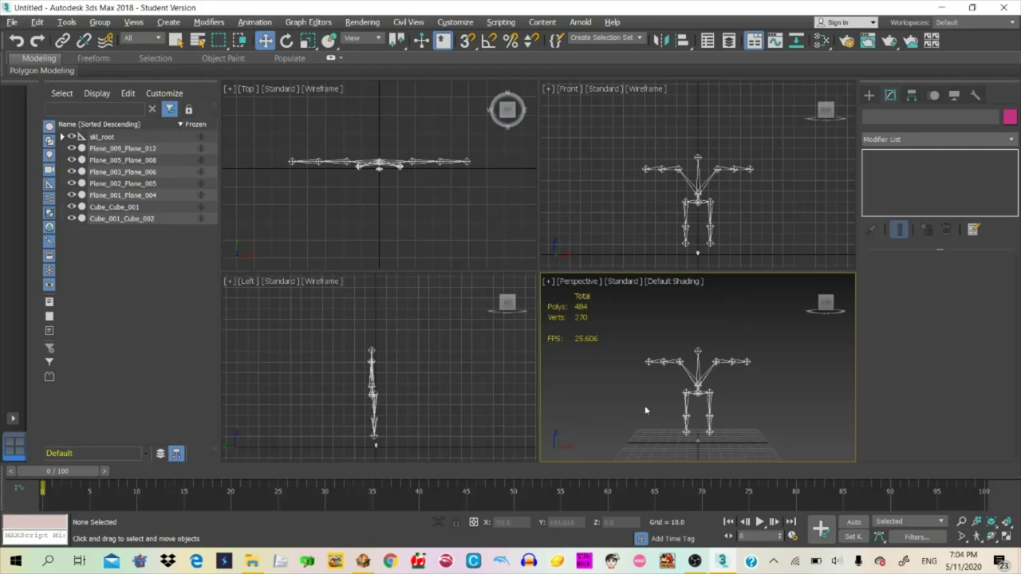
Select all seven Plane and Cube meshes of Mario and scale them up uniformly to roughly the skeleton's size
click(137, 218)
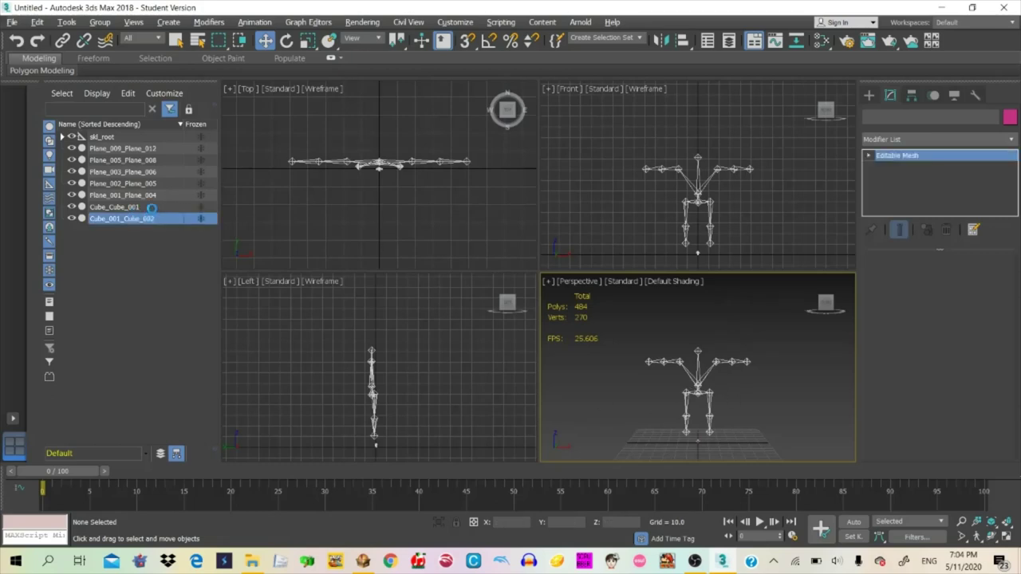
drag(158, 210, 157, 150)
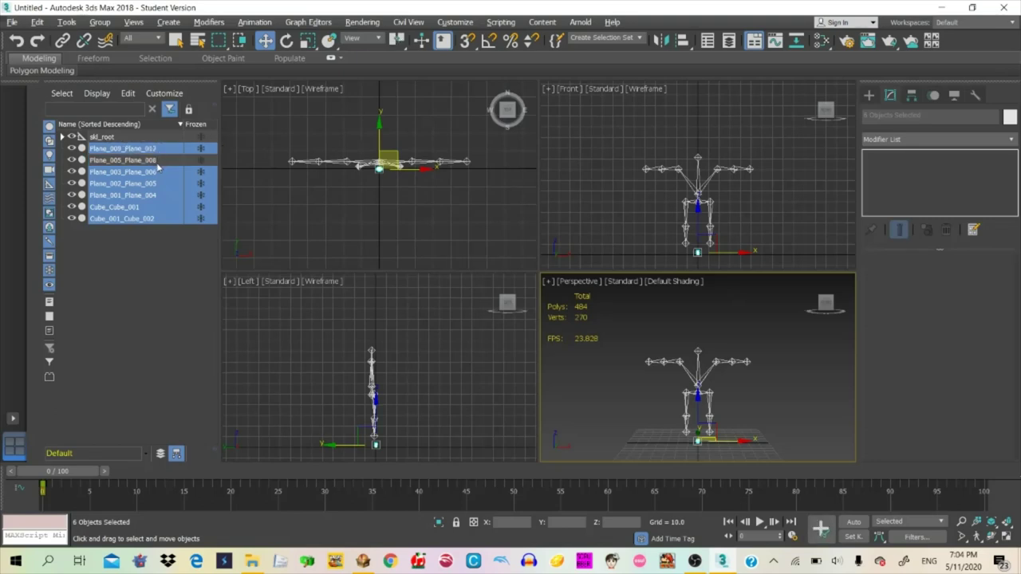
key(r)
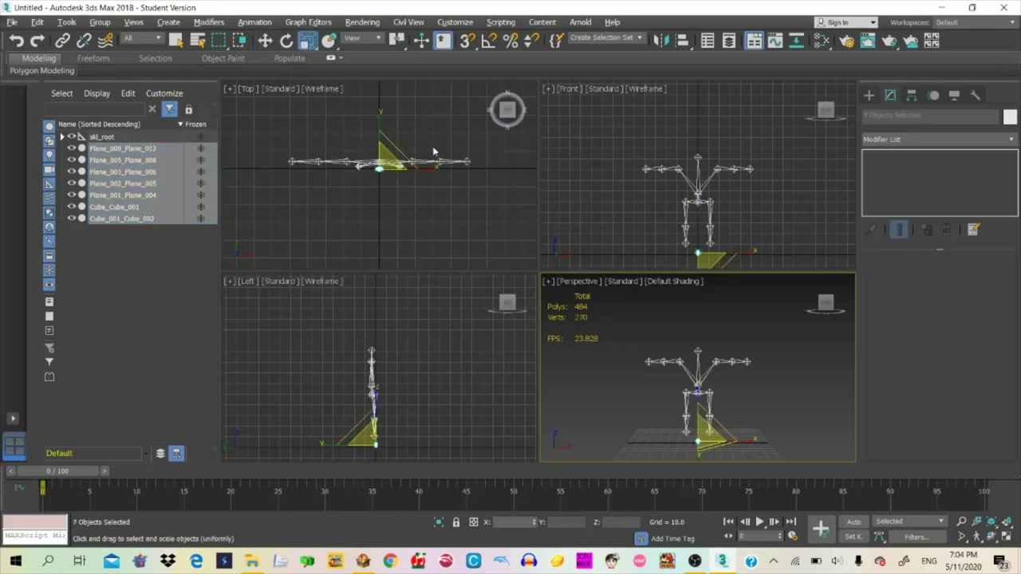
drag(700, 409, 730, 171)
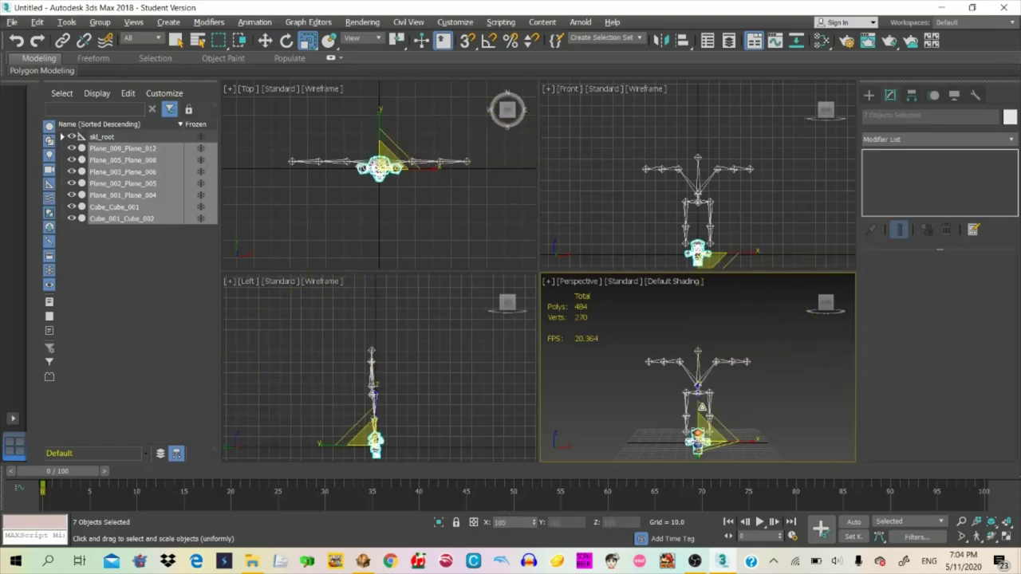
drag(700, 429, 713, 244)
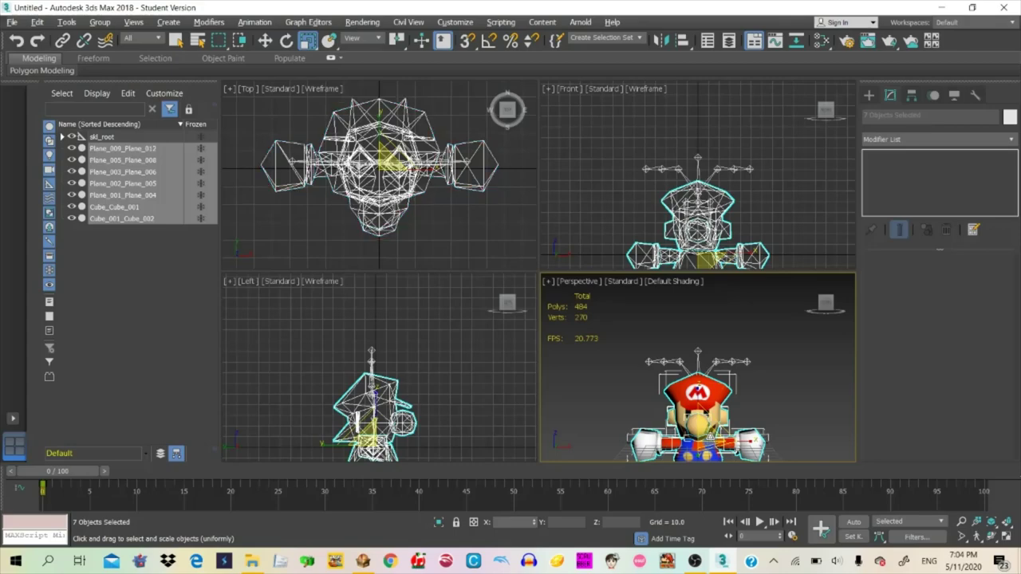
drag(712, 437, 709, 440)
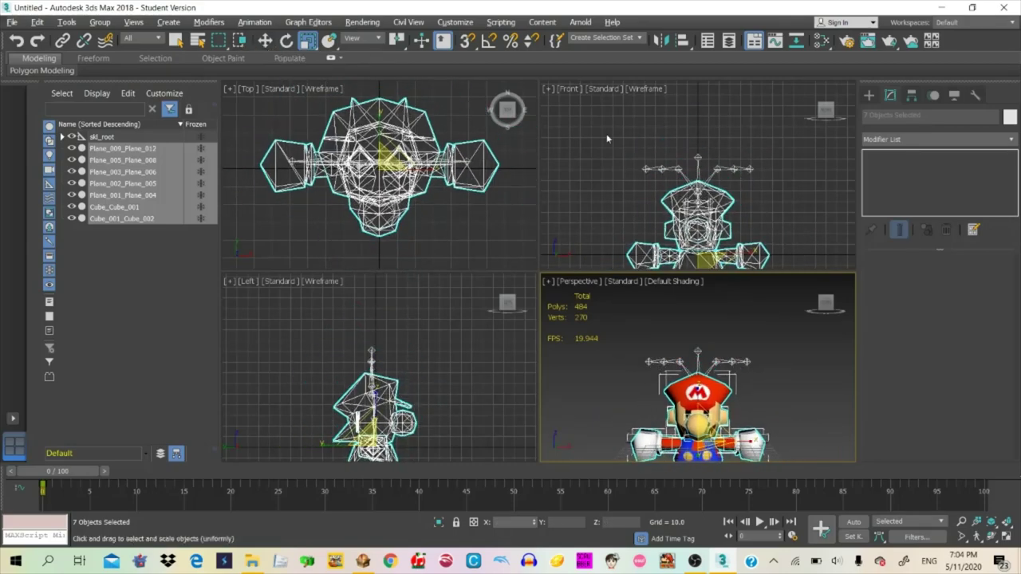
Move the selected Mario meshes up so the feet rest at ground level and the body is centred on the skeleton
click(264, 40)
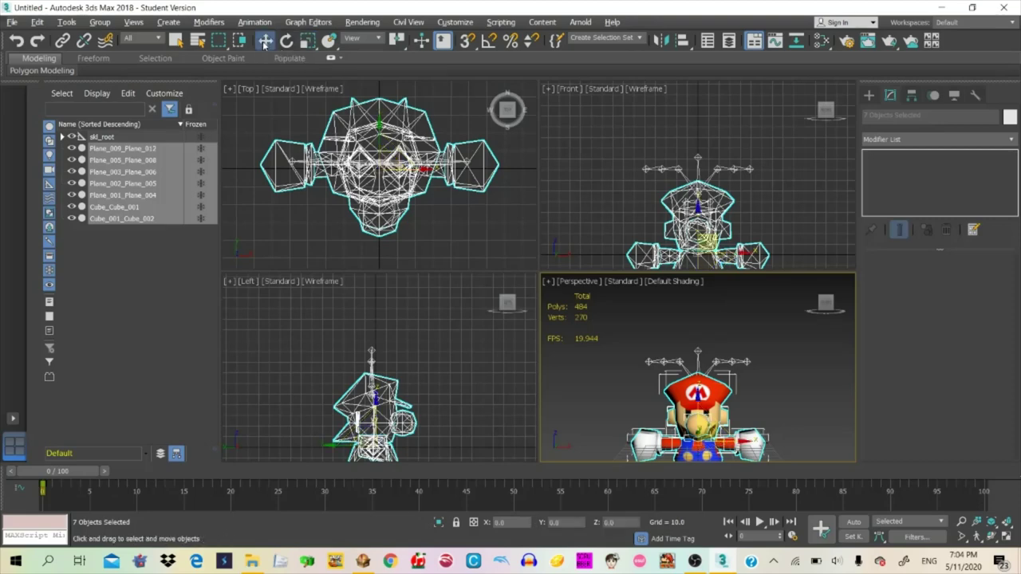
drag(713, 404, 716, 343)
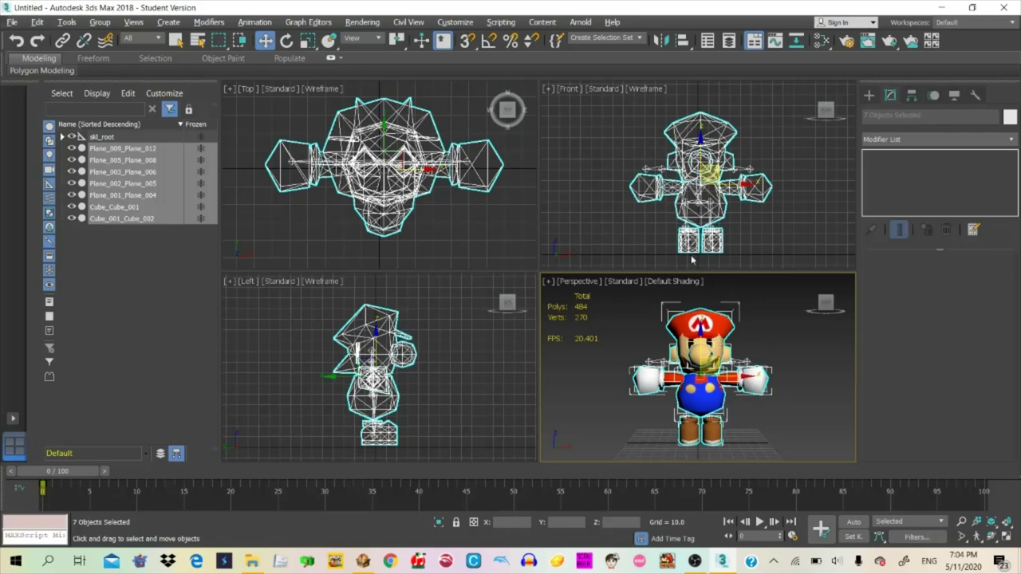
drag(720, 326, 715, 329)
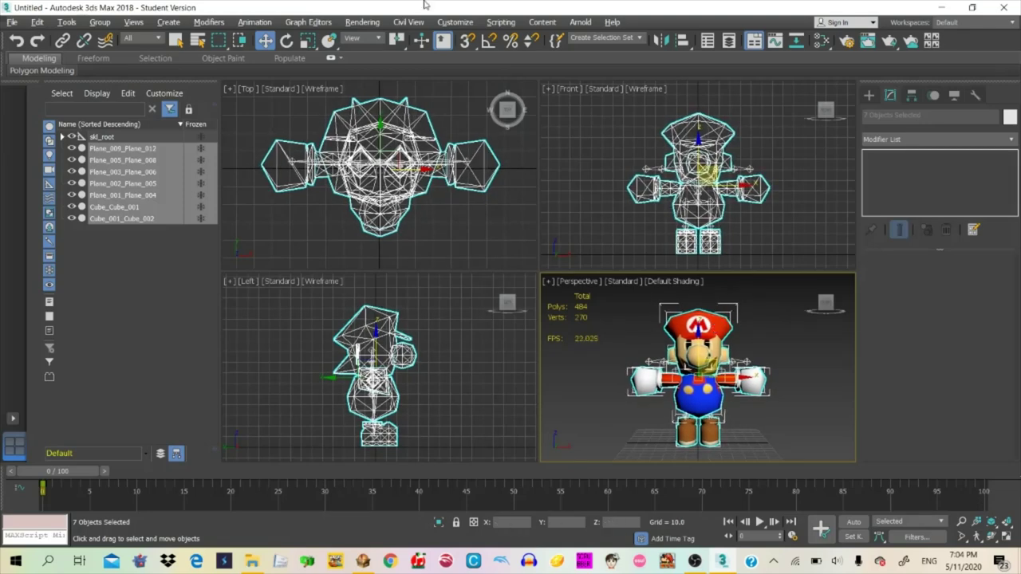
Scale the Mario meshes to about 124%, raise them back to ground level over the skeleton, and deselect them
click(307, 40)
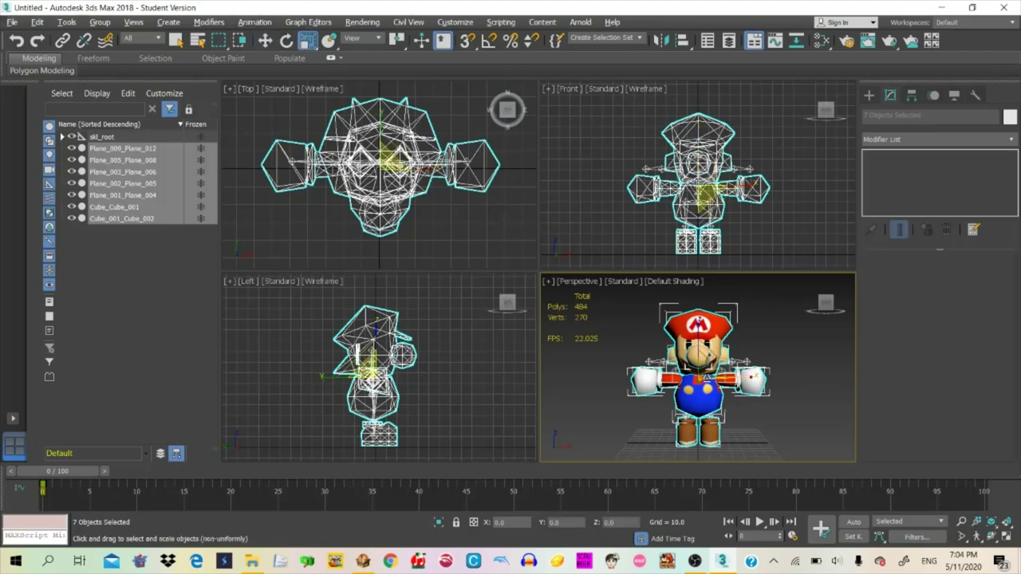
drag(709, 373, 709, 339)
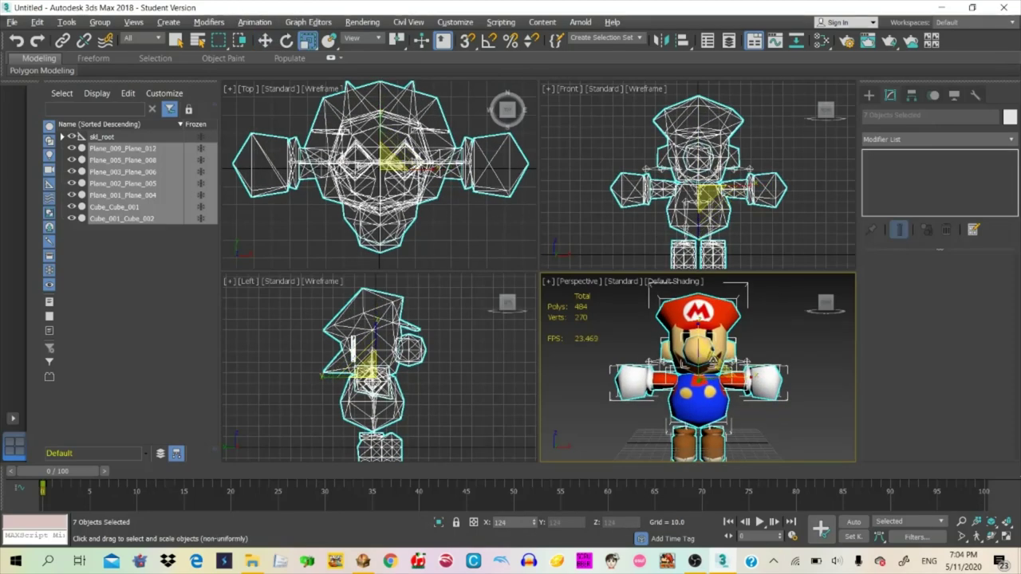
click(265, 41)
drag(729, 333, 726, 307)
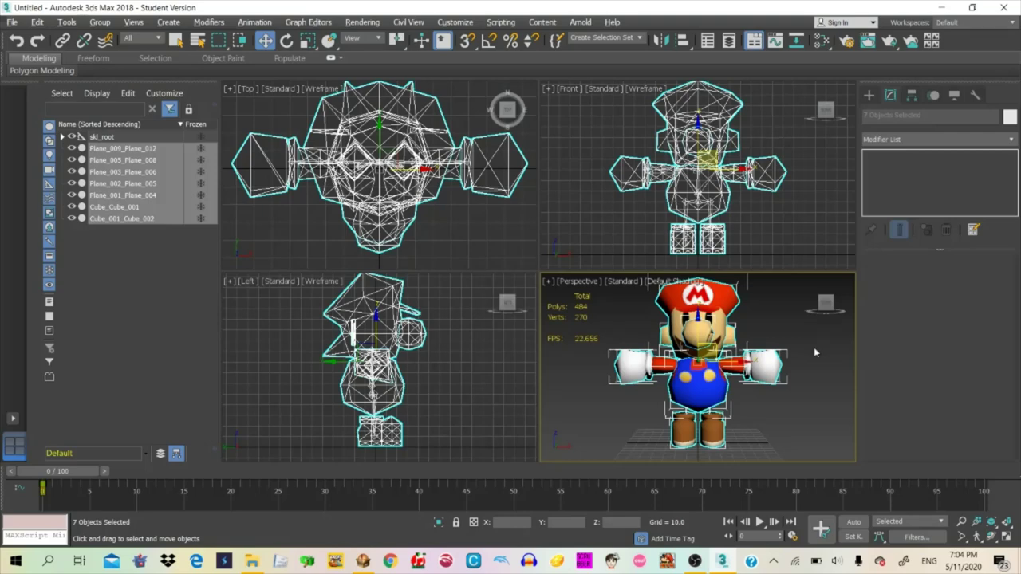
click(814, 352)
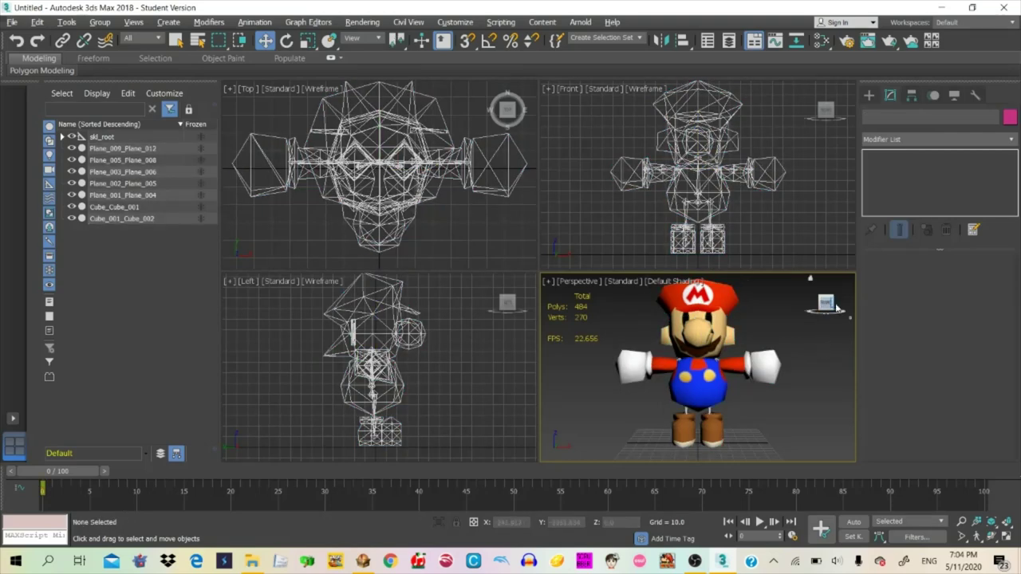
Inspect the scaled Mario model's fit around the skeleton from the side, at an angle and from the front
drag(830, 305, 832, 306)
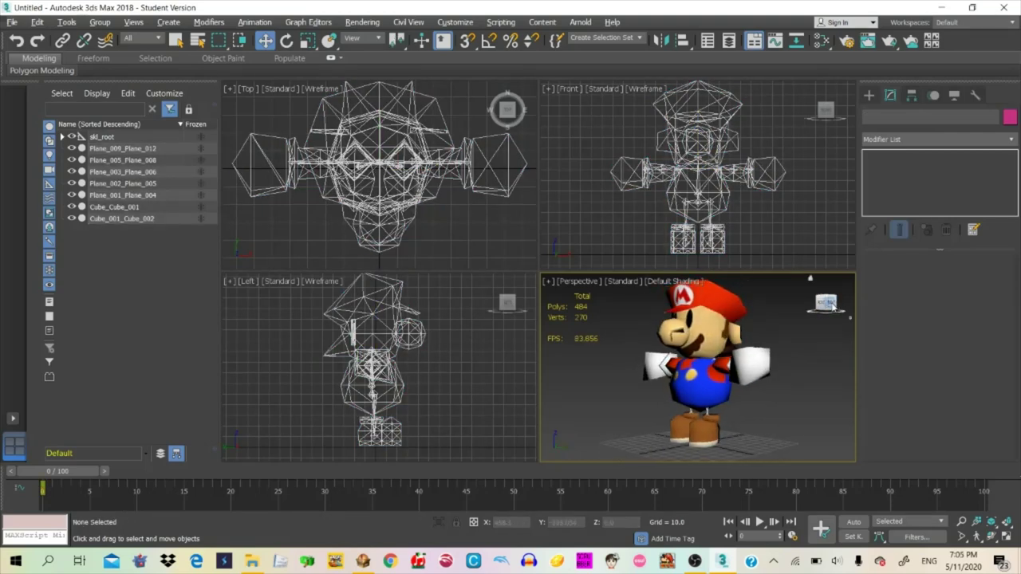
click(832, 306)
key(ctrl+z)
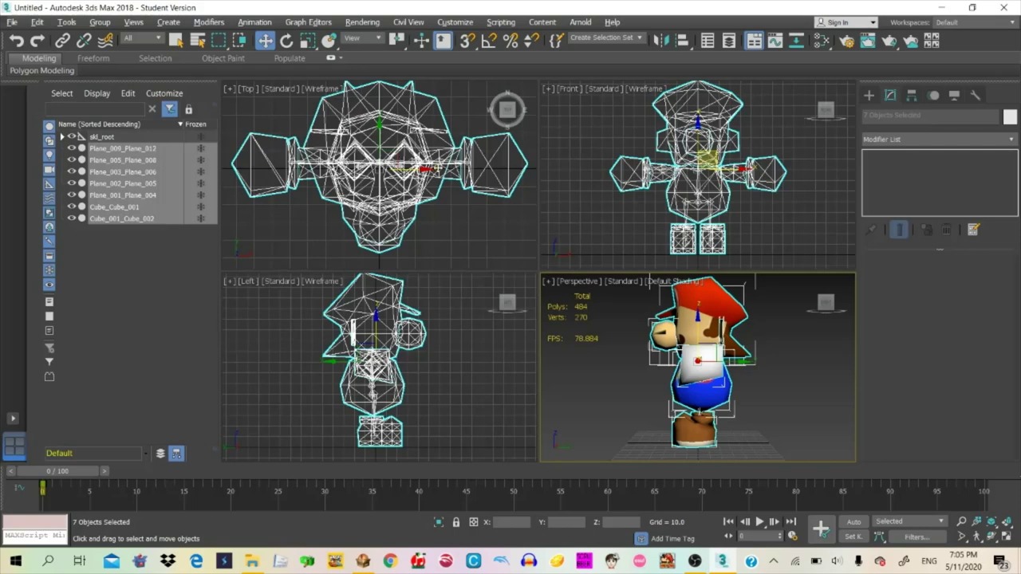
click(821, 306)
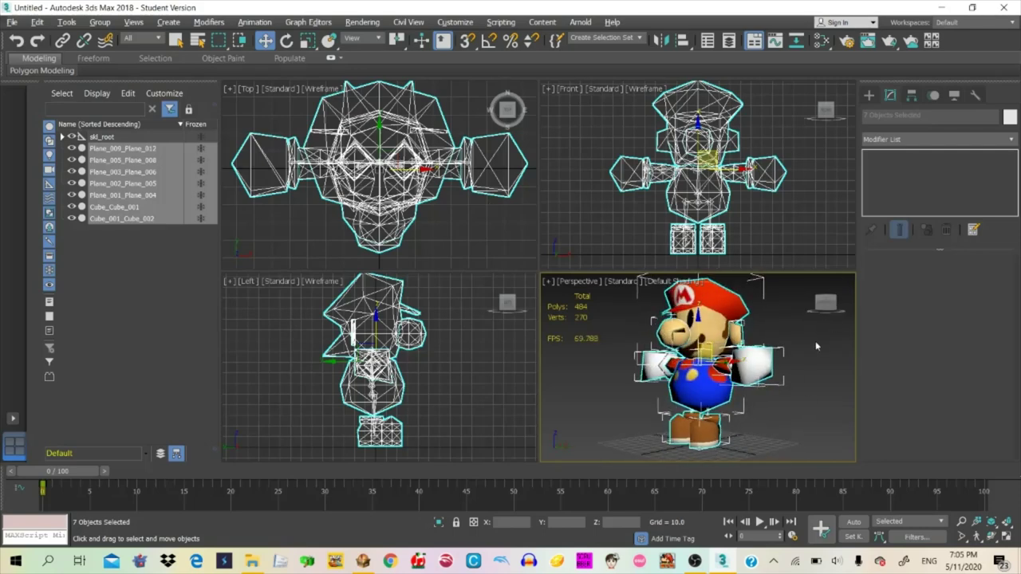
click(839, 438)
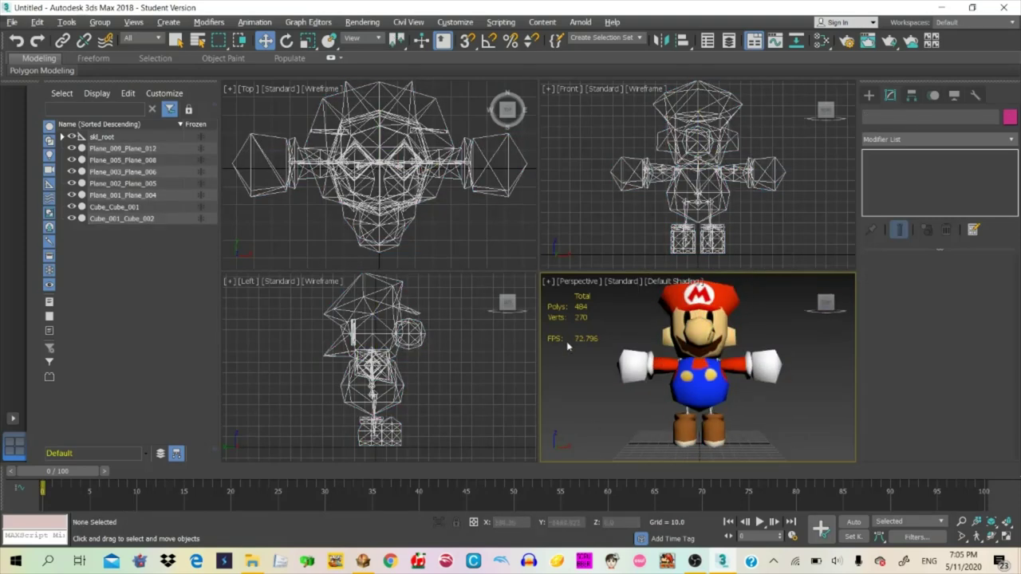
scroll(783, 368, down, 2)
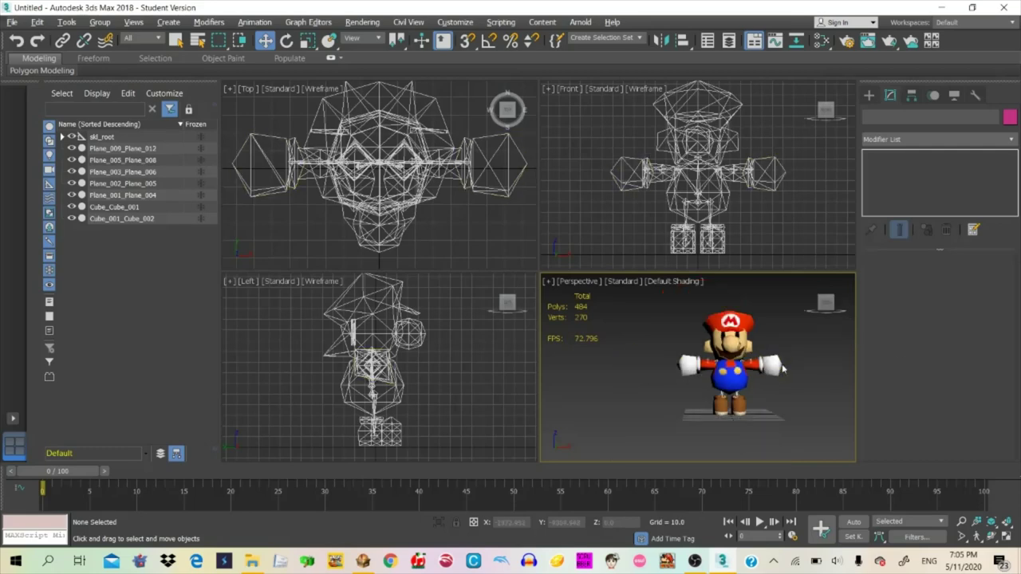
scroll(783, 368, up, 2)
scroll(782, 369, down, 2)
scroll(790, 338, up, 3)
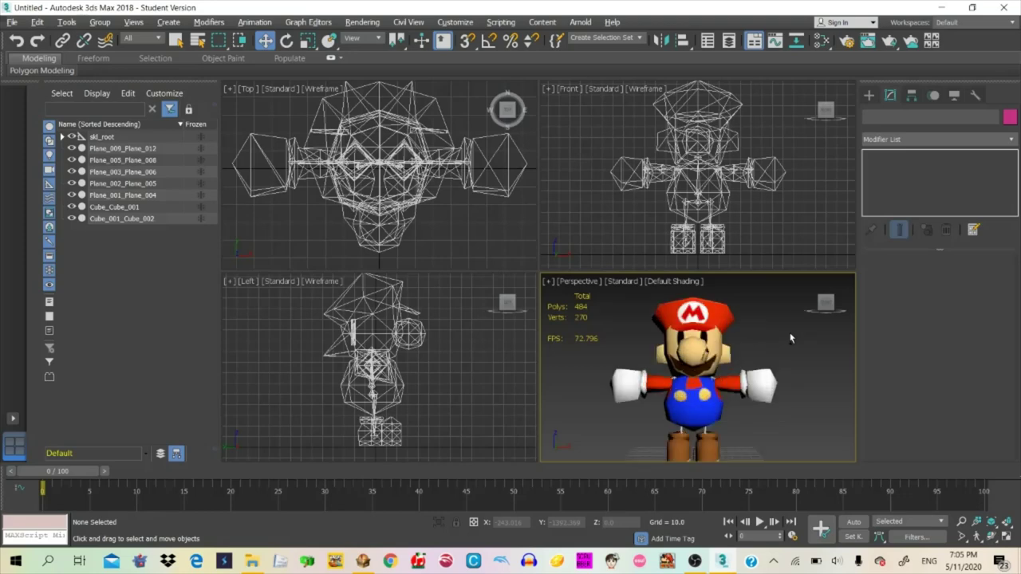
scroll(790, 338, down, 3)
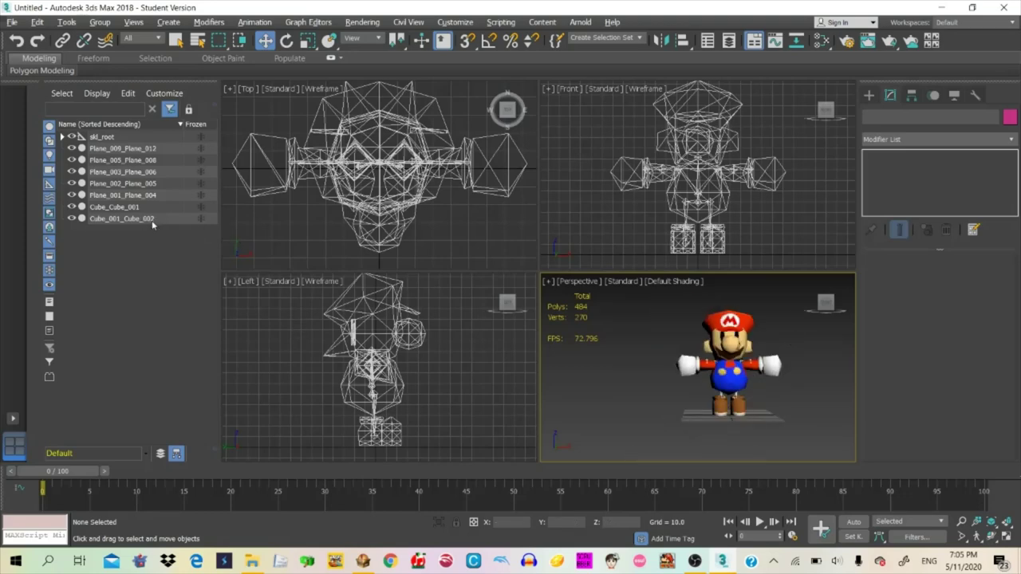
Select all seven Plane and Cube meshes of Mario and apply an Edit Normals modifier to them
drag(149, 221, 154, 208)
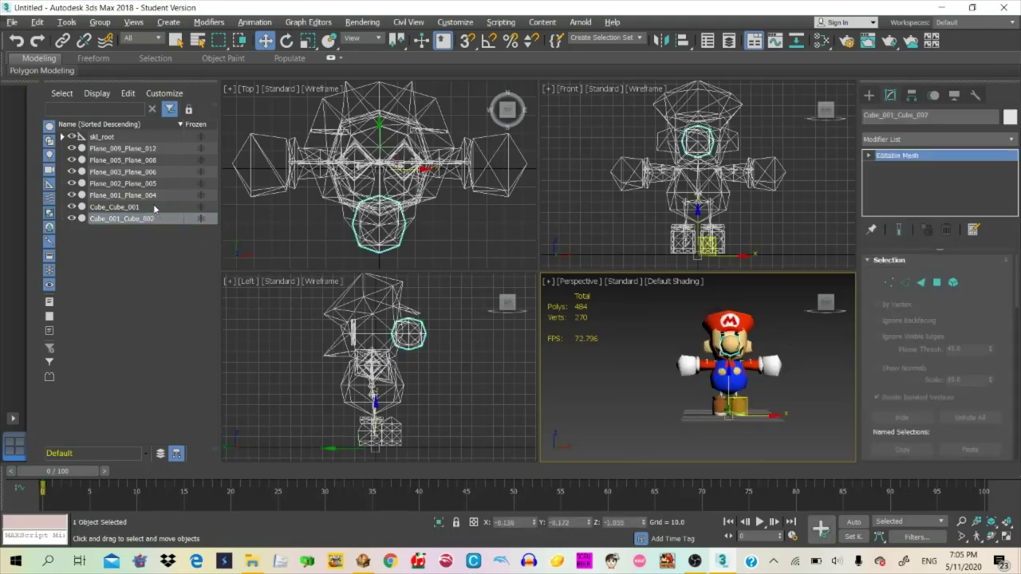
ctrl+click(153, 199)
key(ctrl+z)
key(ctrl+z)
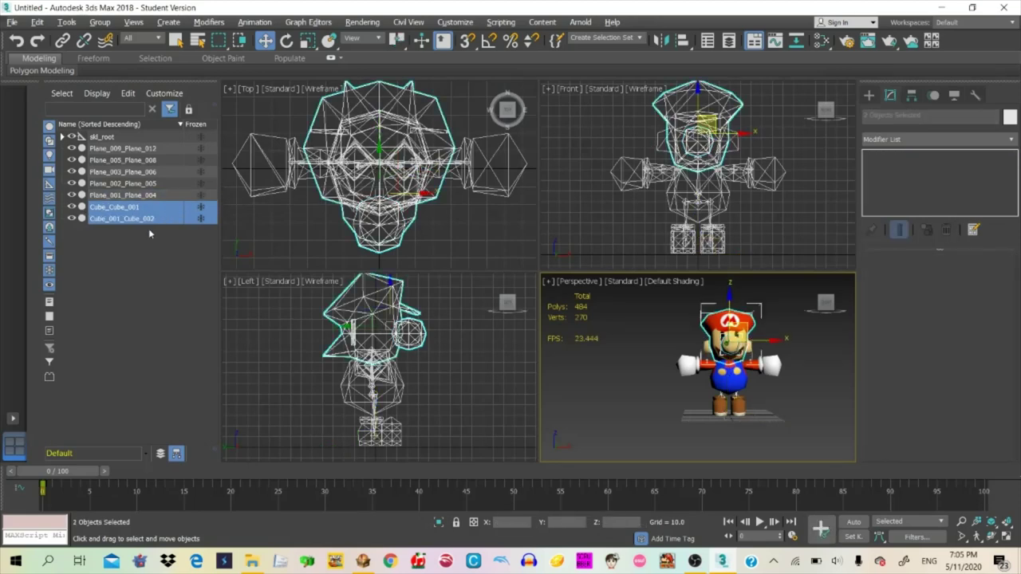
ctrl+click(142, 194)
ctrl+click(145, 183)
ctrl+click(148, 172)
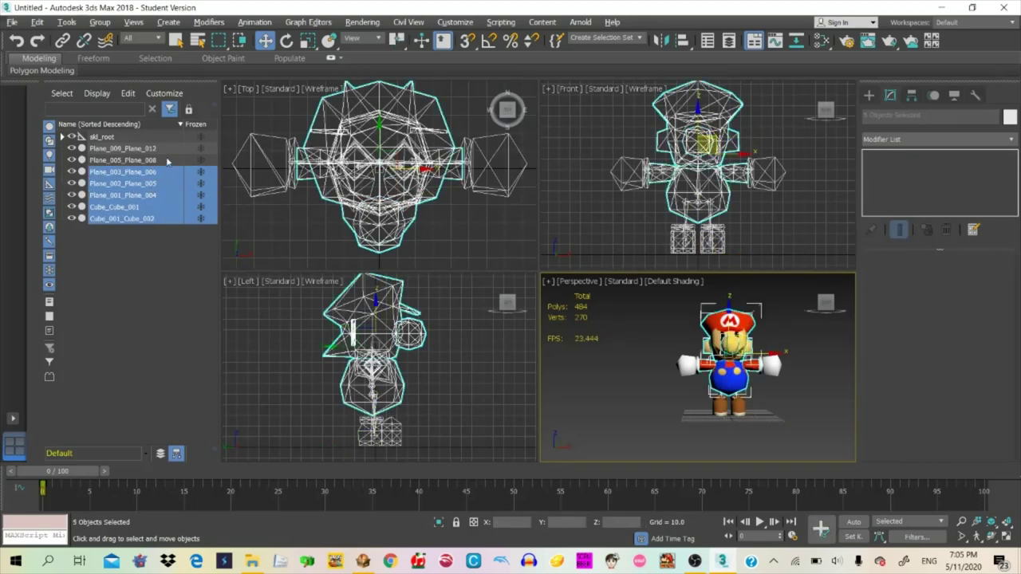
ctrl+click(153, 160)
ctrl+click(162, 149)
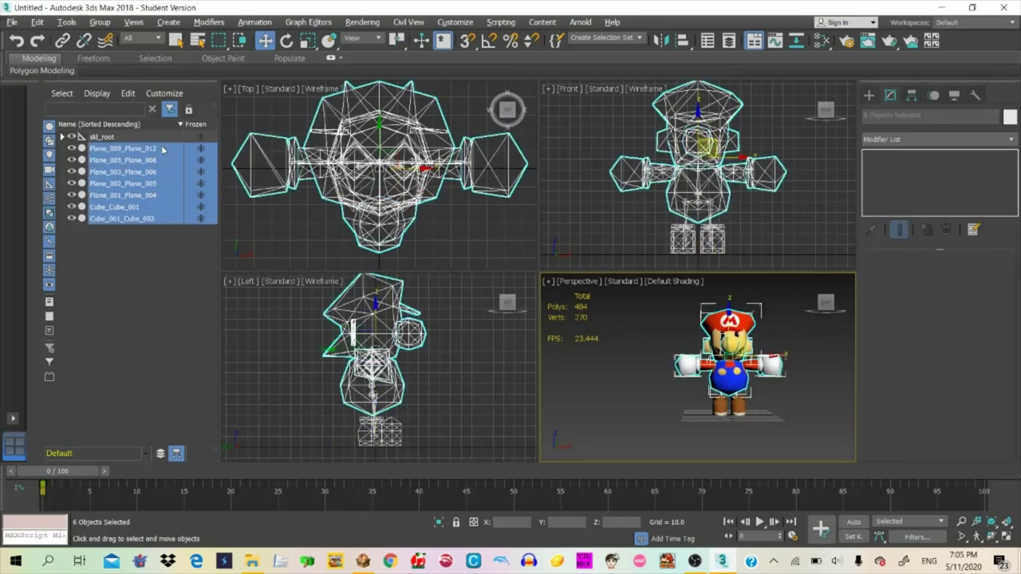
click(920, 141)
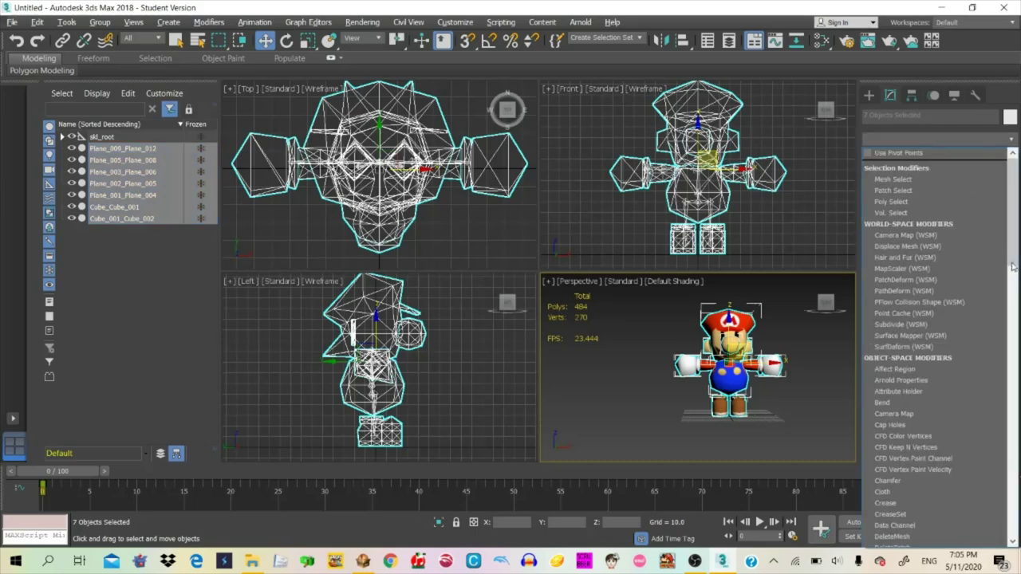
scroll(1013, 291, down, 8)
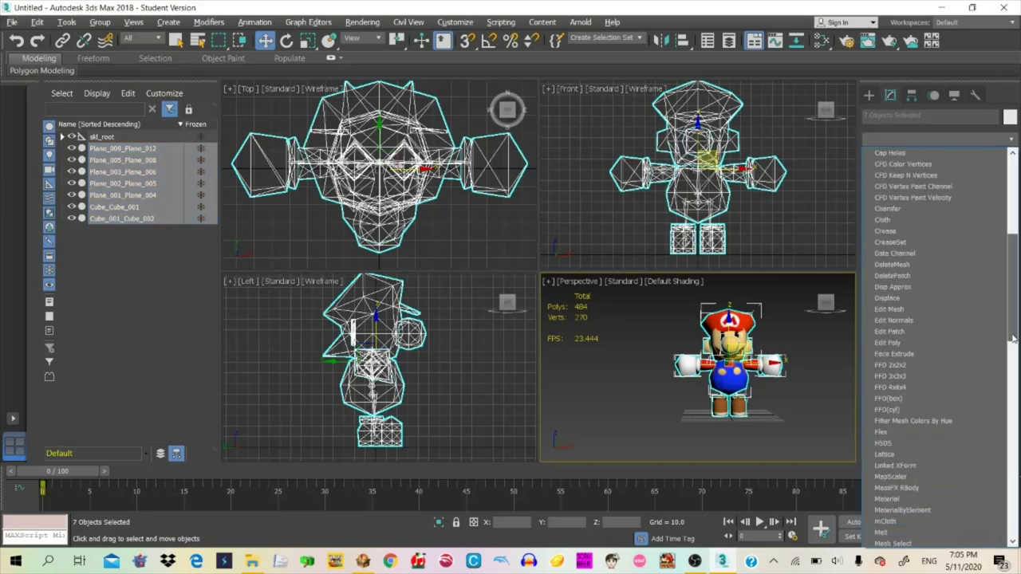
click(901, 320)
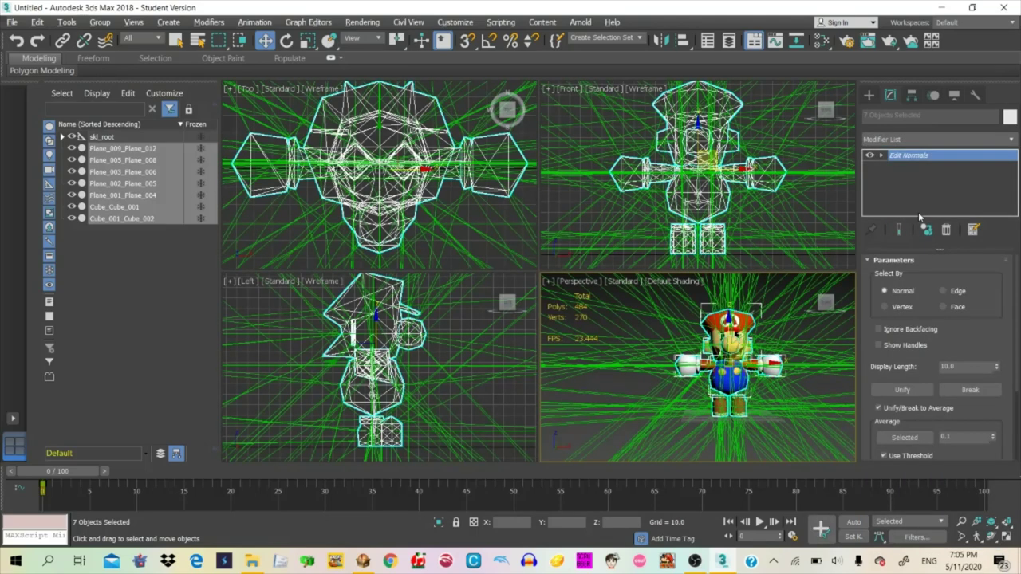
Select all normals across the Mario meshes and average the selected ones using a threshold of 0.1
click(908, 159)
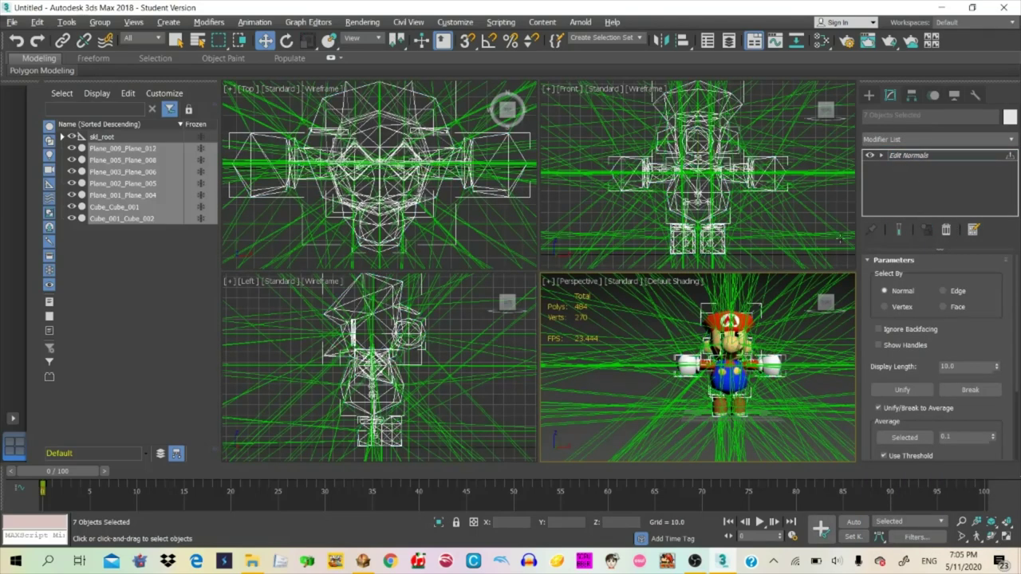
drag(727, 260, 795, 429)
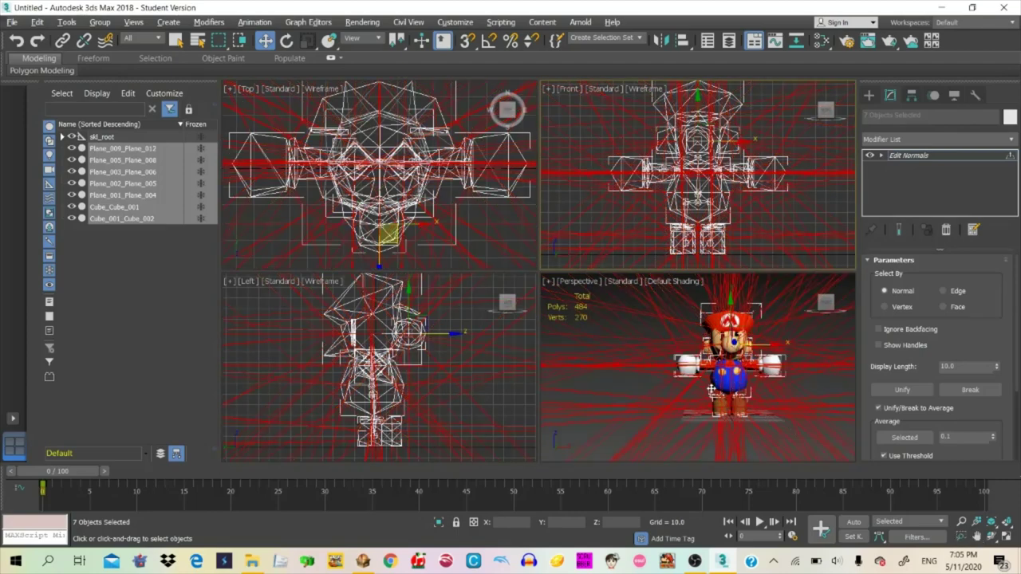
scroll(1015, 332, down, 4)
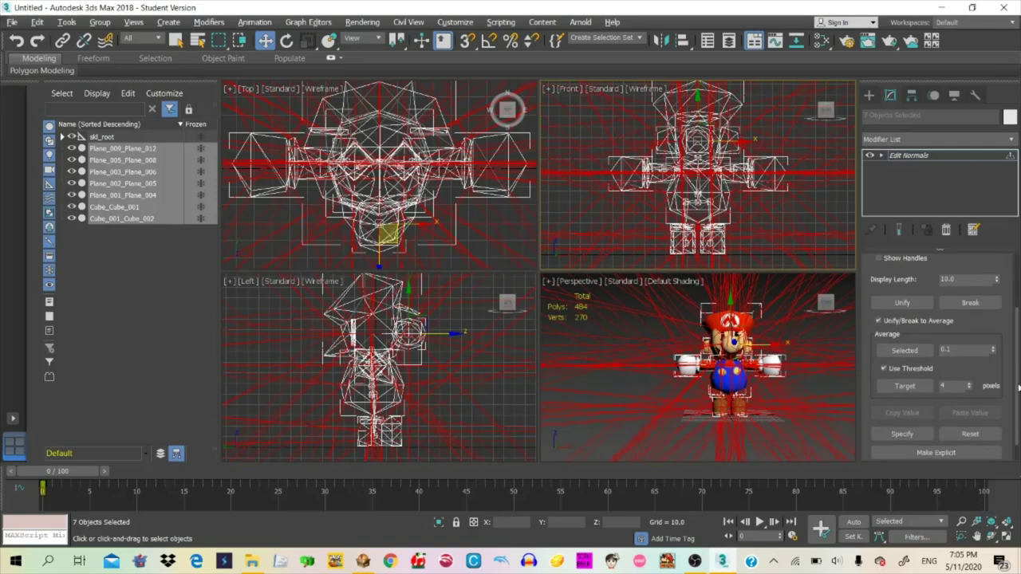
mouse_move(1016, 343)
mouse_down()
mouse_move(1018, 327)
mouse_move(1016, 360)
mouse_up()
click(884, 345)
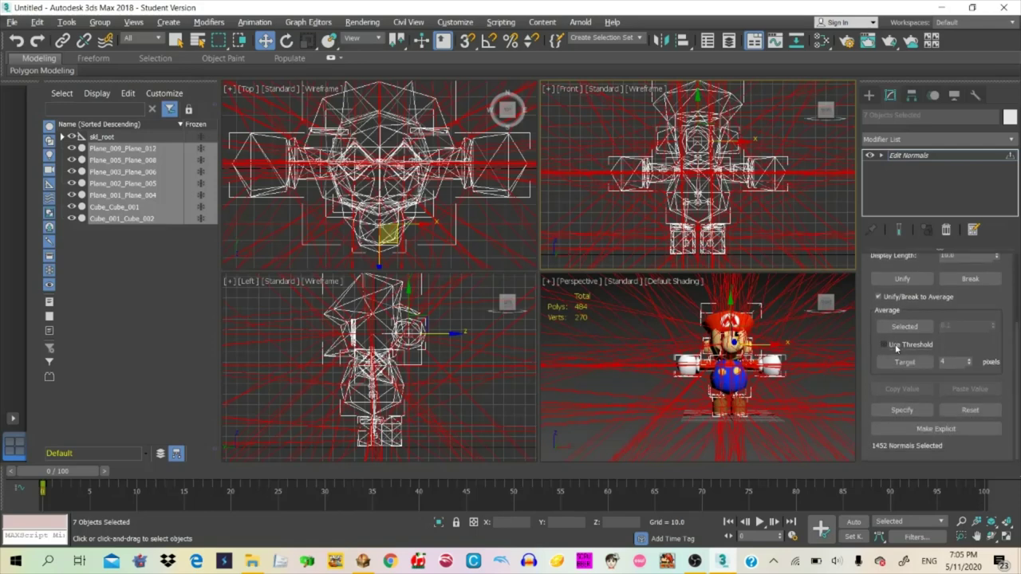
click(909, 346)
click(893, 328)
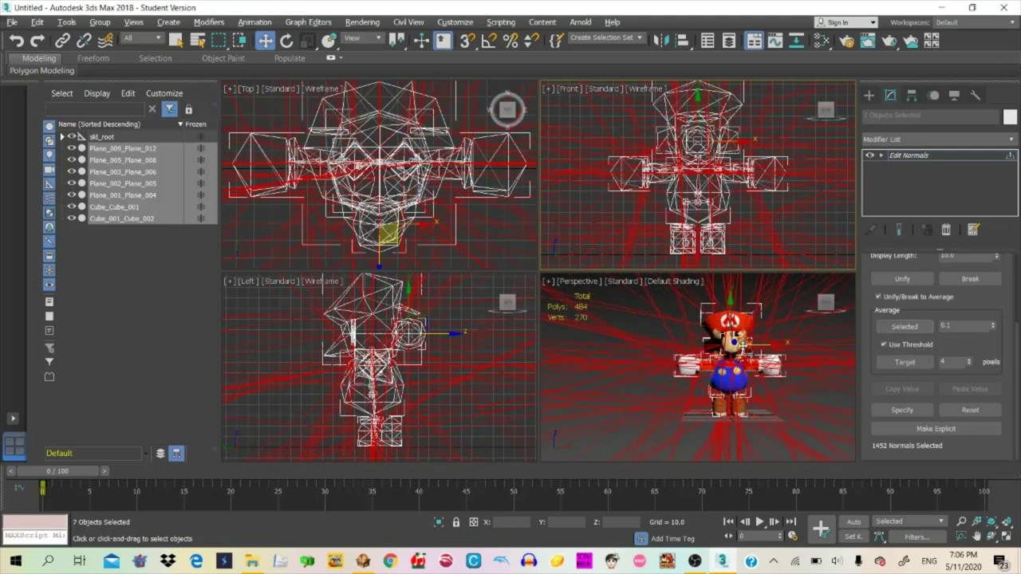
Examine the shading on Mario's face, arms and body up close and at full-figure distance
scroll(715, 339, up, 6)
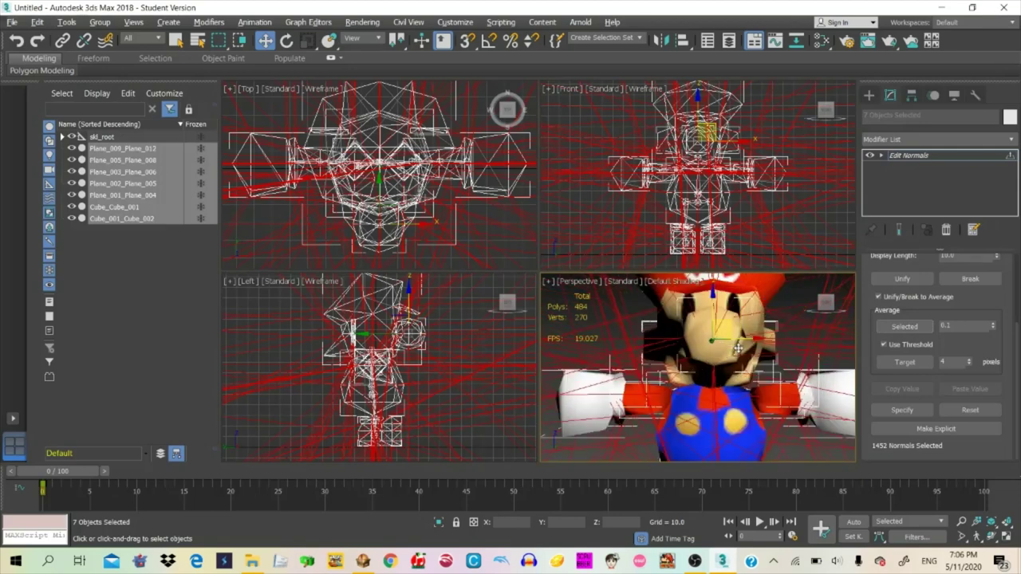
scroll(738, 349, down, 4)
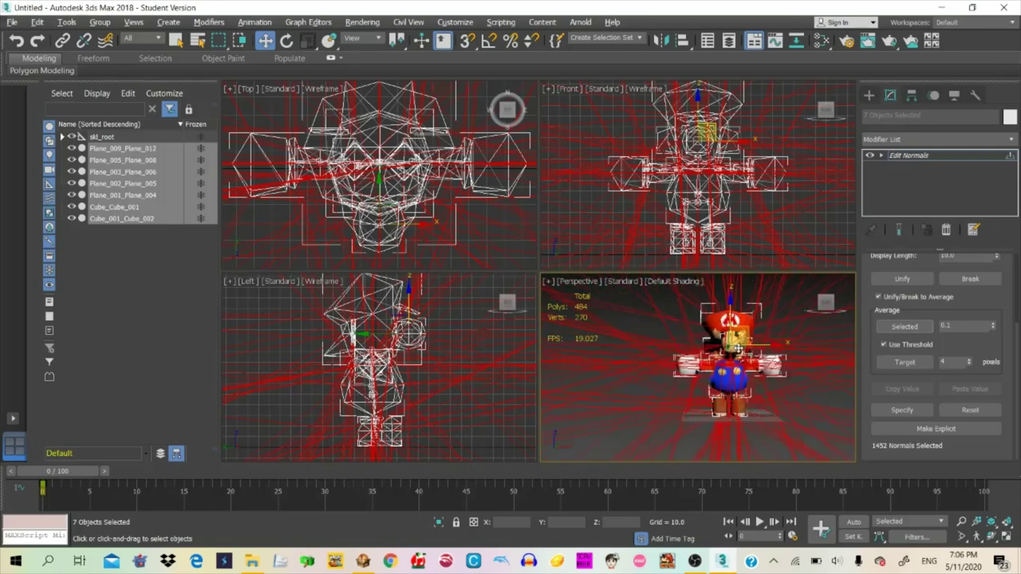
scroll(737, 348, up, 2)
scroll(737, 348, down, 3)
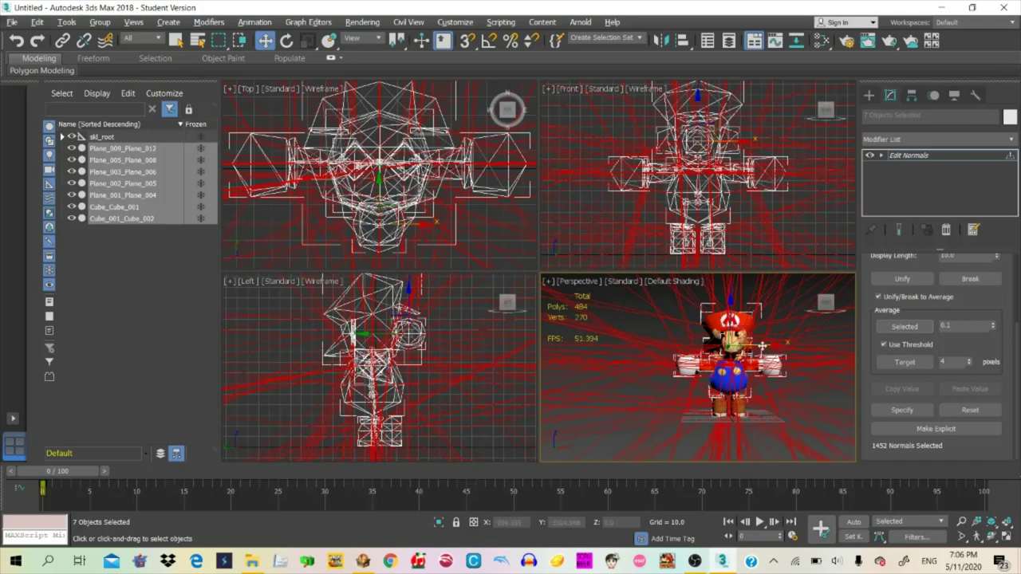
scroll(762, 345, up, 5)
scroll(762, 346, down, 3)
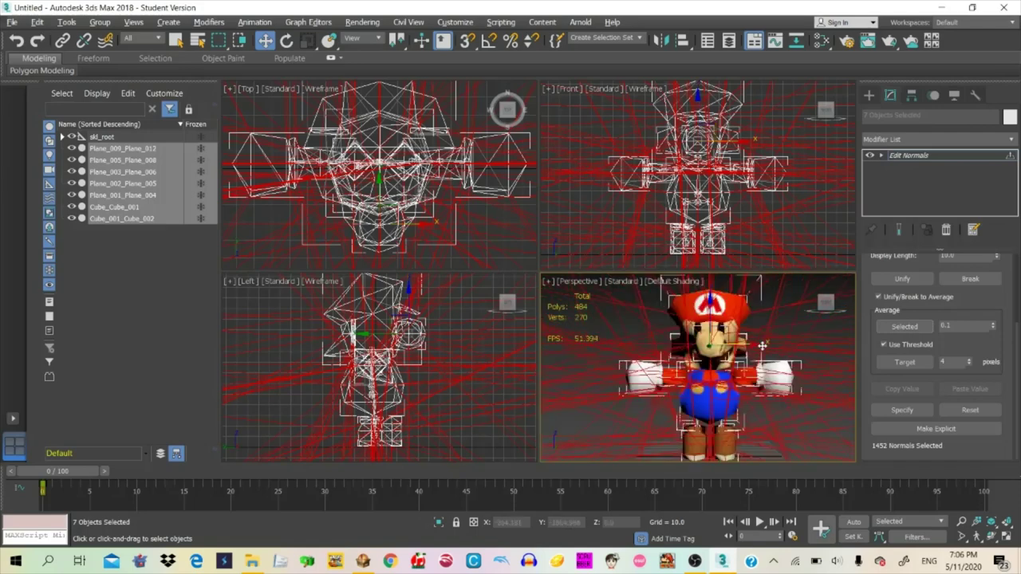
scroll(762, 345, down, 3)
scroll(762, 345, up, 5)
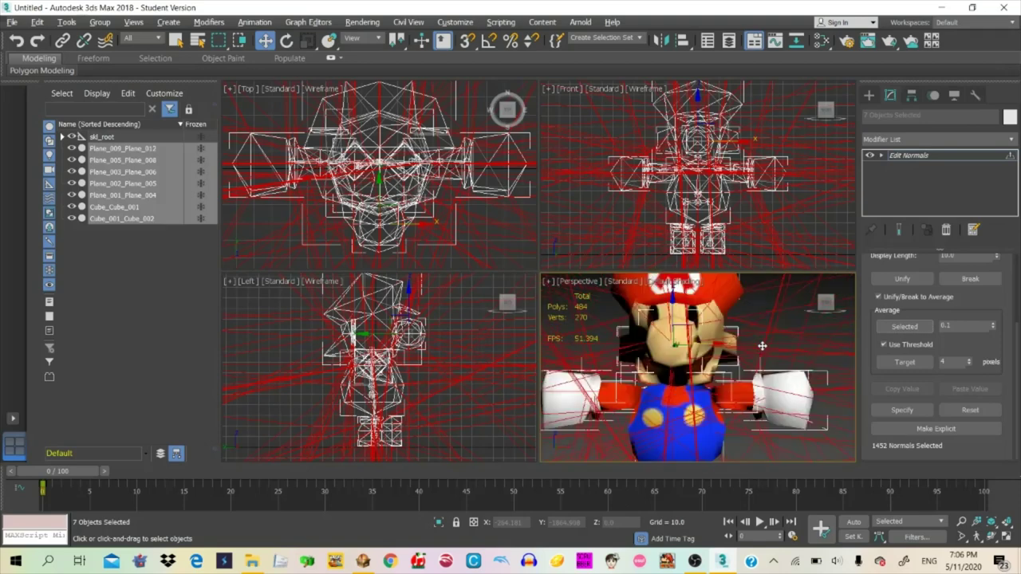
scroll(762, 345, down, 5)
click(689, 339)
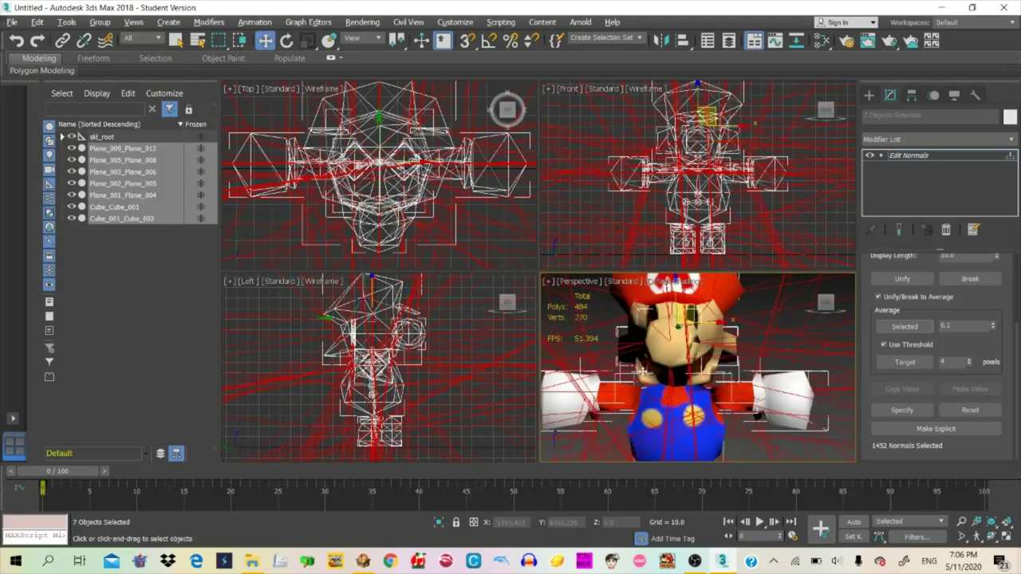
scroll(642, 371, down, 5)
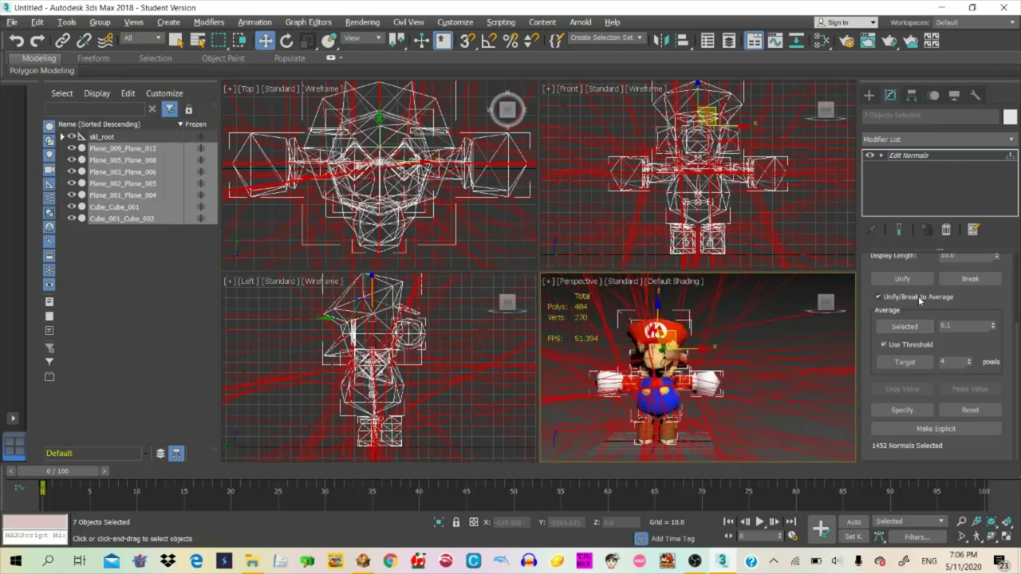
scroll(979, 333, up, 1)
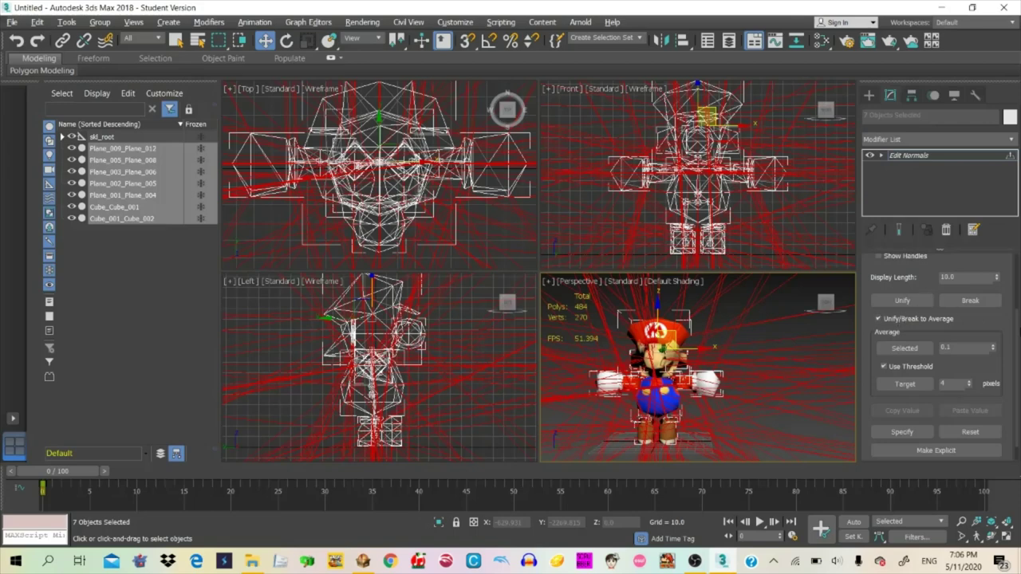
Unify the selected normals of the Mario meshes with Unify/Break to Average enabled
click(926, 317)
click(913, 300)
click(905, 317)
click(904, 317)
click(902, 301)
click(902, 301)
click(902, 302)
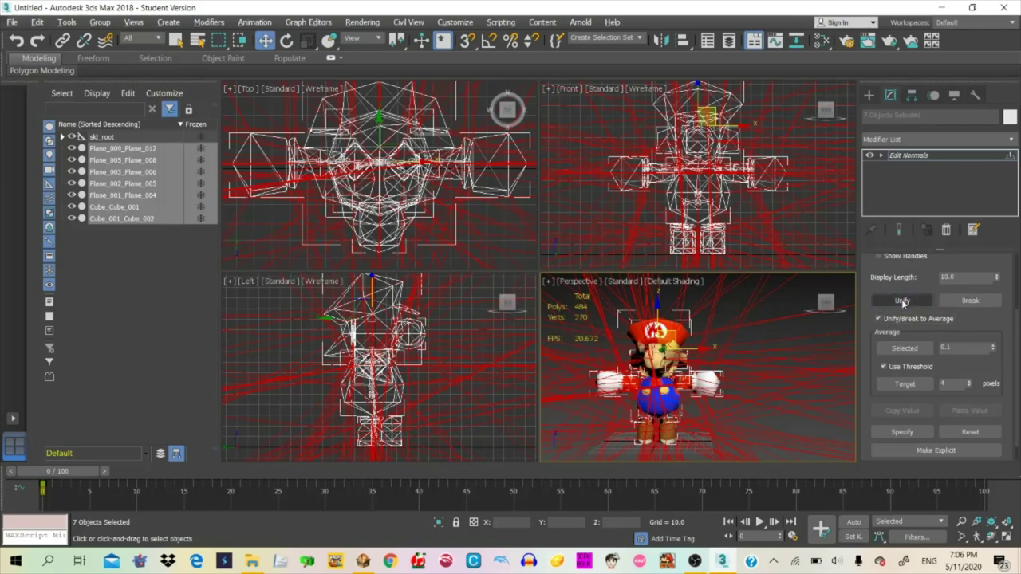
click(903, 316)
click(904, 317)
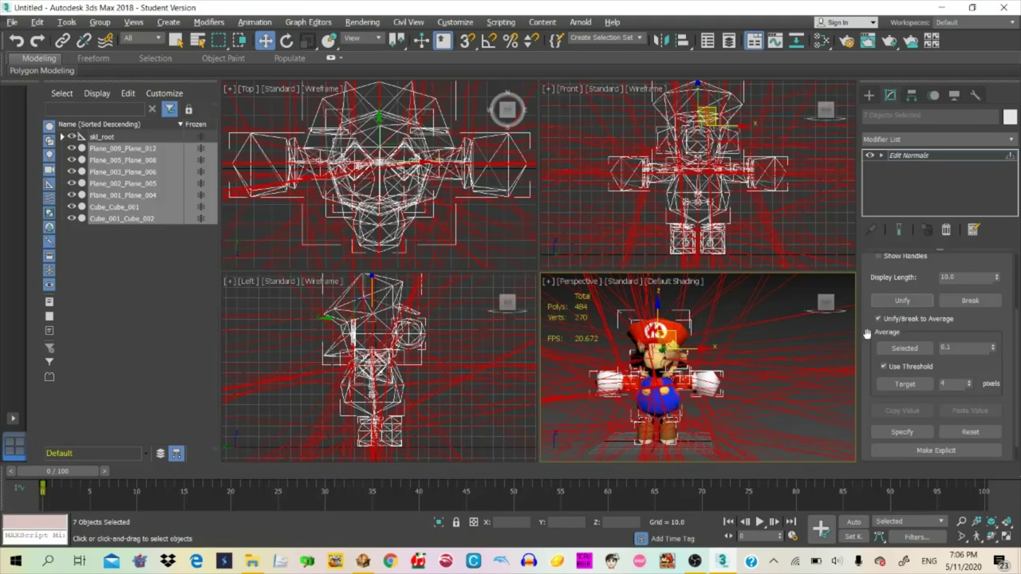
click(901, 300)
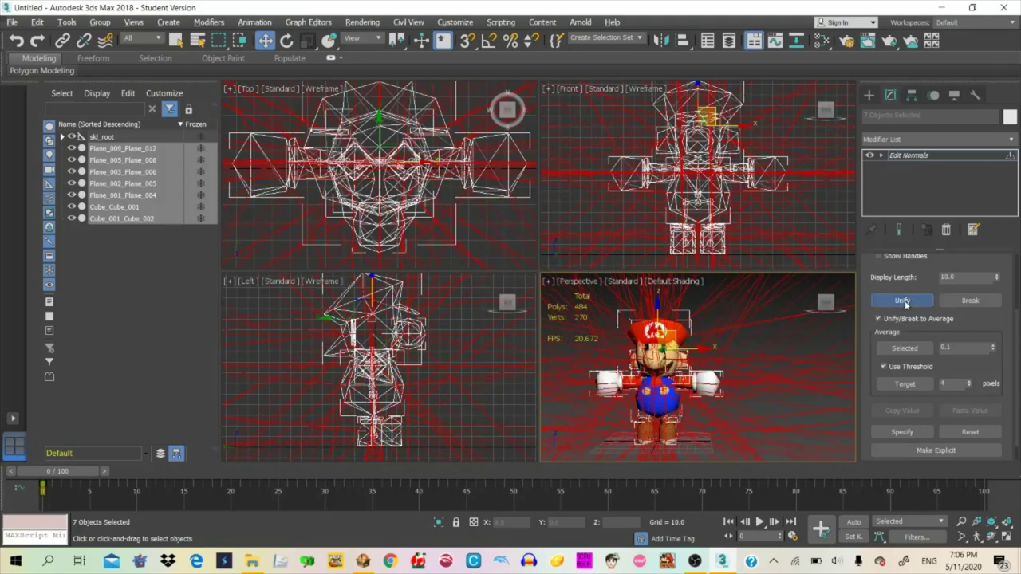
click(902, 301)
click(902, 301)
Average the selected normals again with the 0.1 threshold, and clear the normal selection
click(904, 348)
click(904, 347)
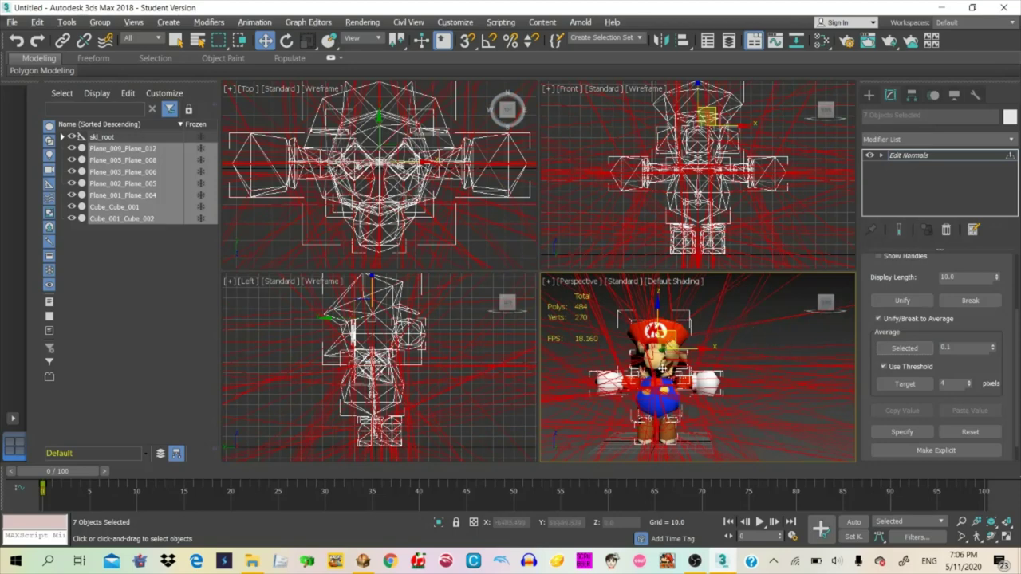
drag(825, 311, 769, 365)
click(760, 343)
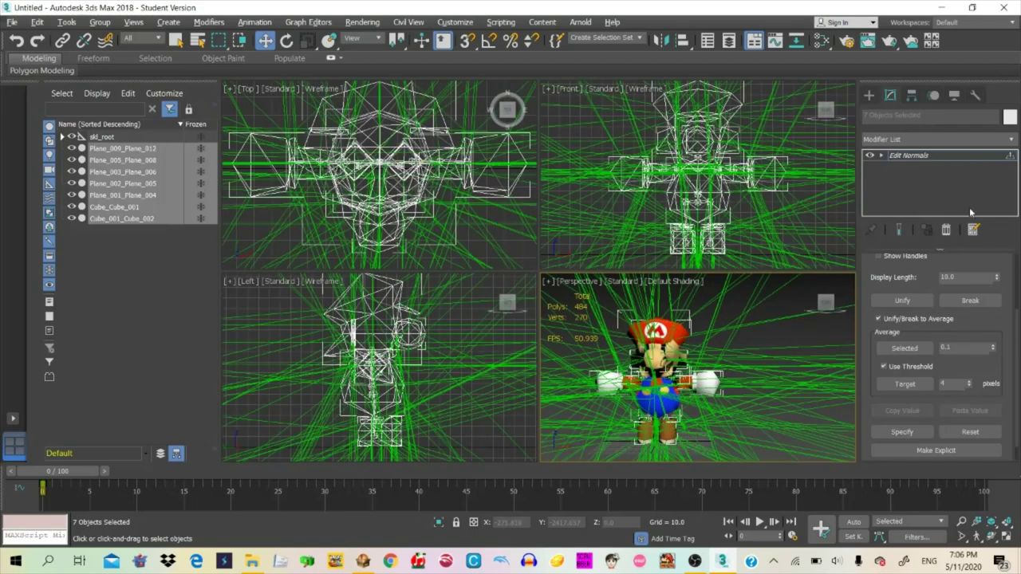
Collapse all modifiers in the stack to bake Edit Normals into the Mario meshes, and deselect them
scroll(1010, 317, up, 3)
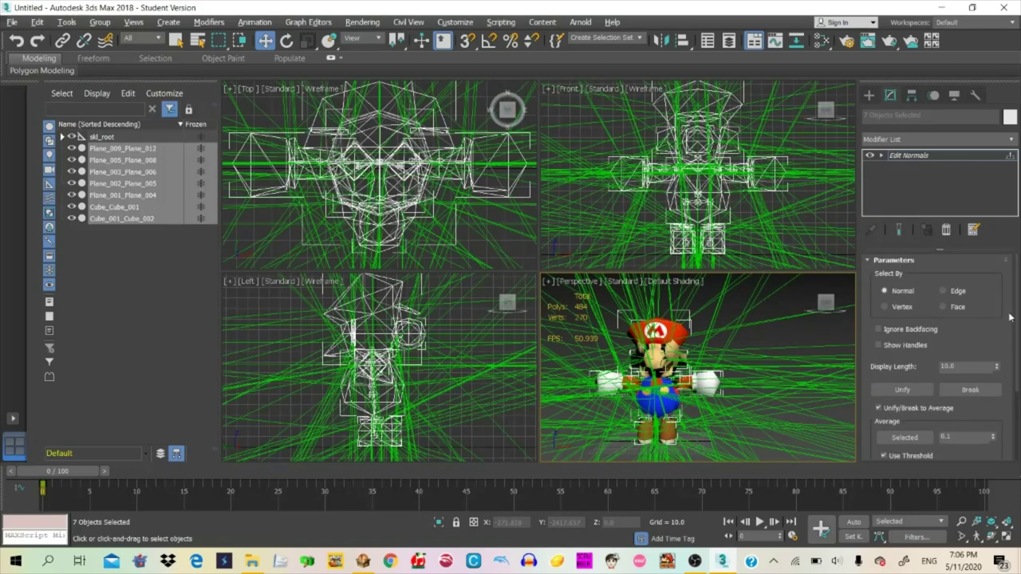
right_click(920, 157)
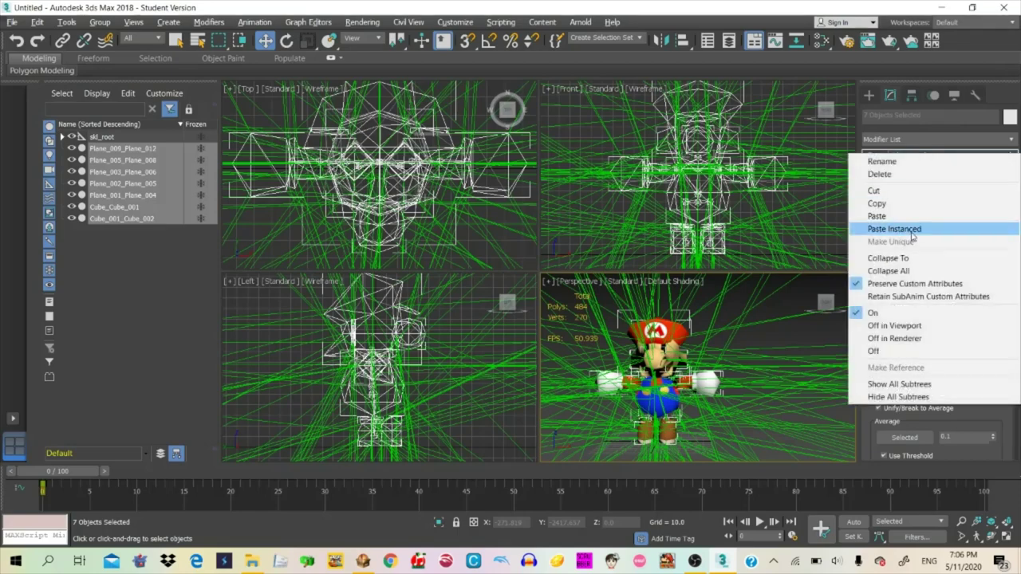
click(887, 268)
click(591, 329)
click(724, 364)
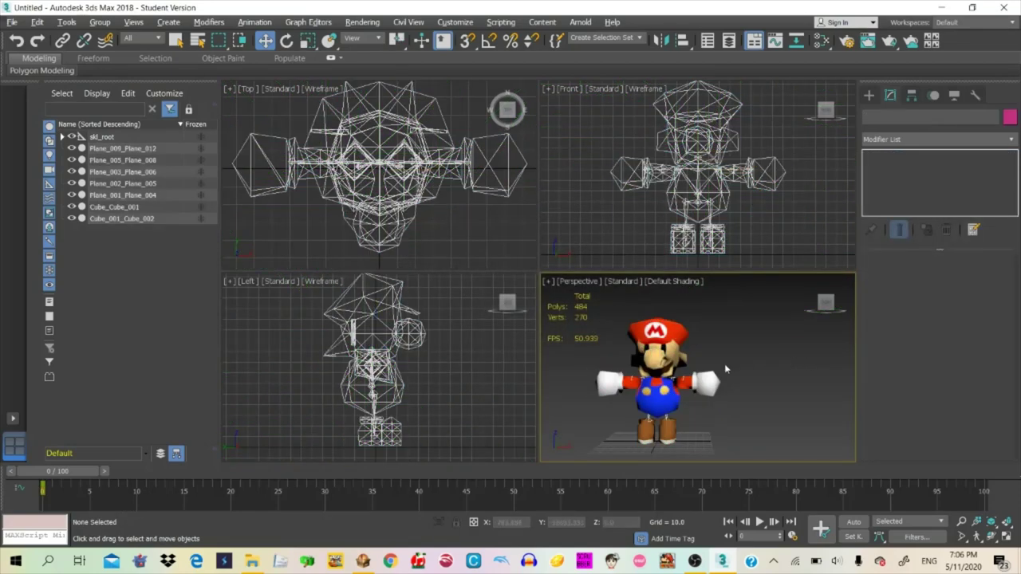
Inspect the smoothed Mario model from the side, at an angle, from the front and up close
mouse_move(817, 303)
click(816, 304)
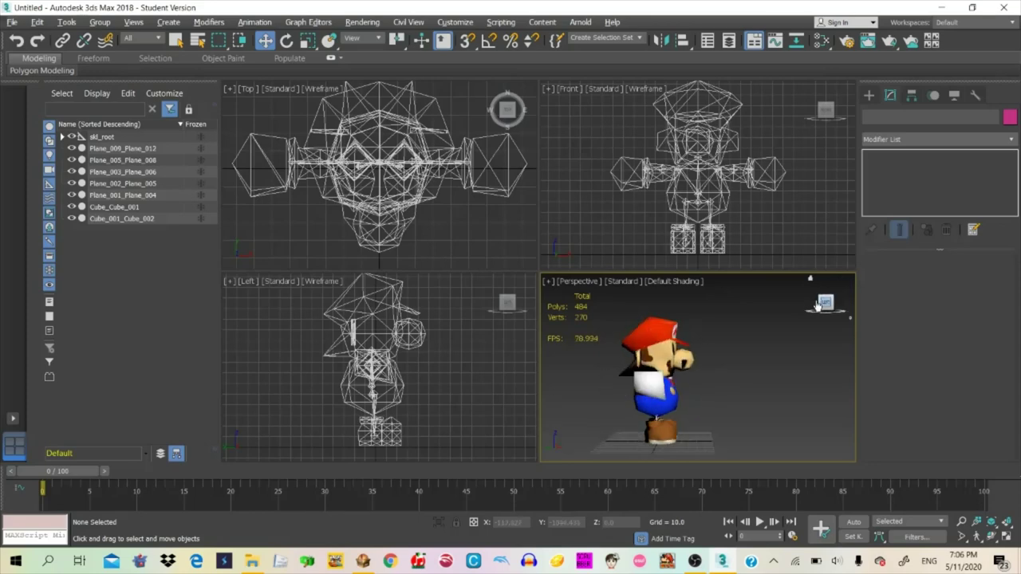
click(816, 304)
click(817, 306)
click(817, 307)
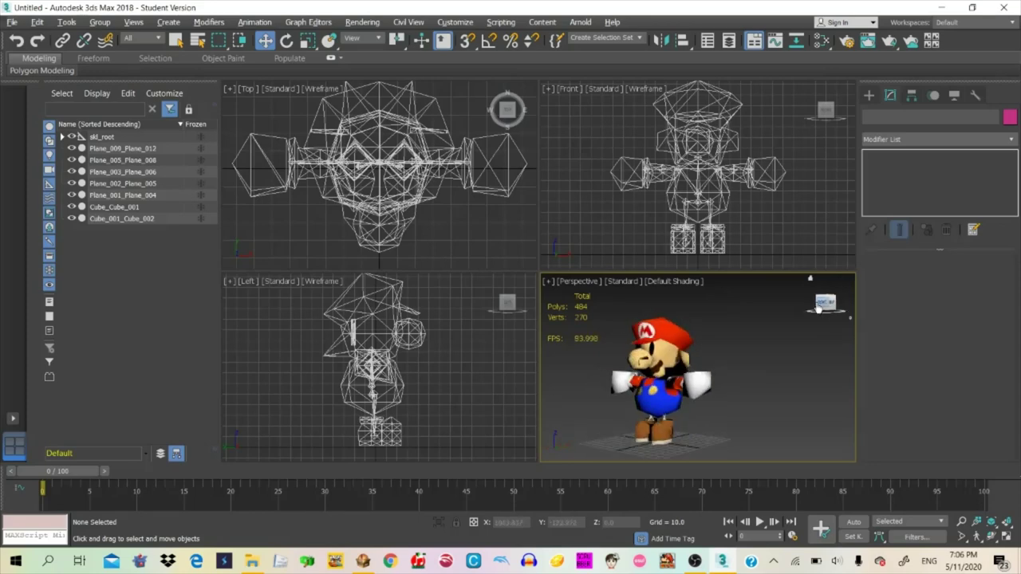
scroll(613, 375, up, 8)
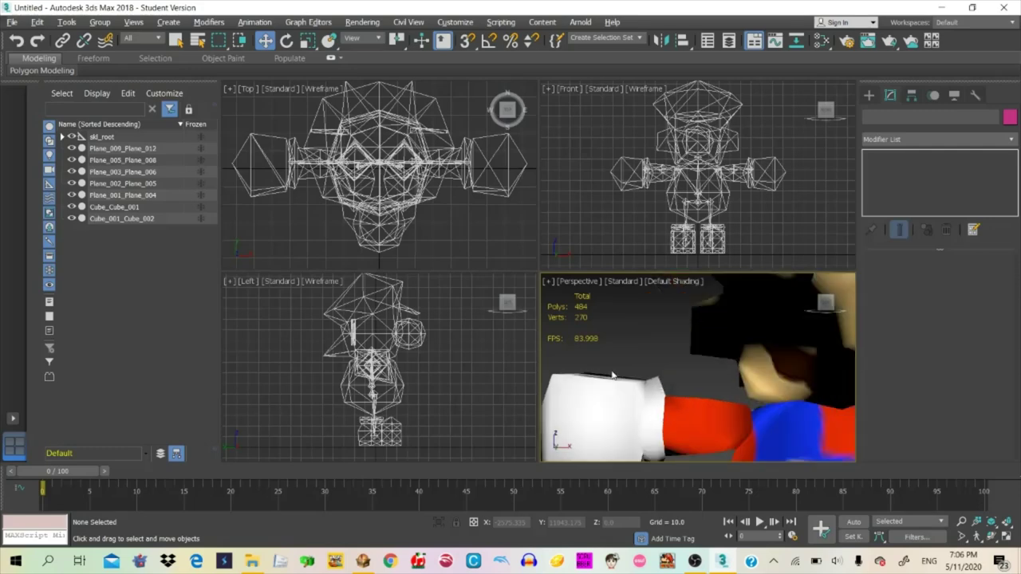
scroll(613, 375, down, 8)
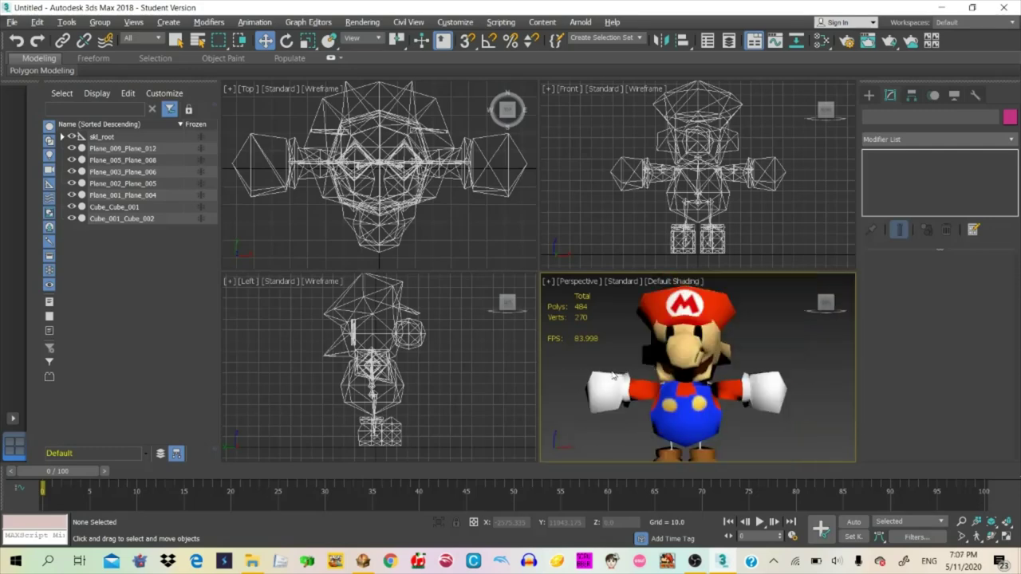
scroll(612, 375, up, 3)
scroll(613, 375, down, 3)
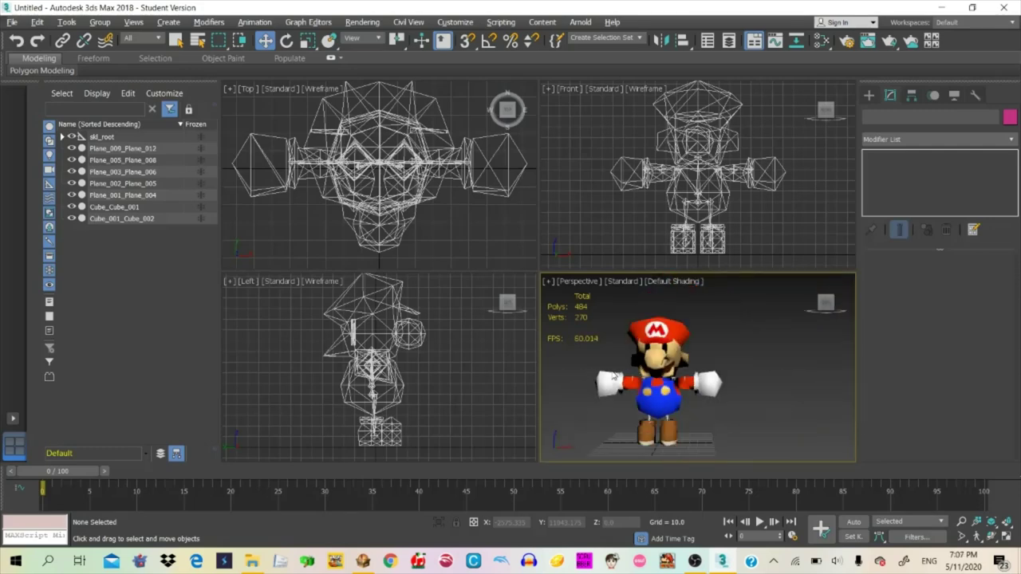
Select all seven Mario meshes and apply a VertexPaint modifier to them
key(ctrl+a)
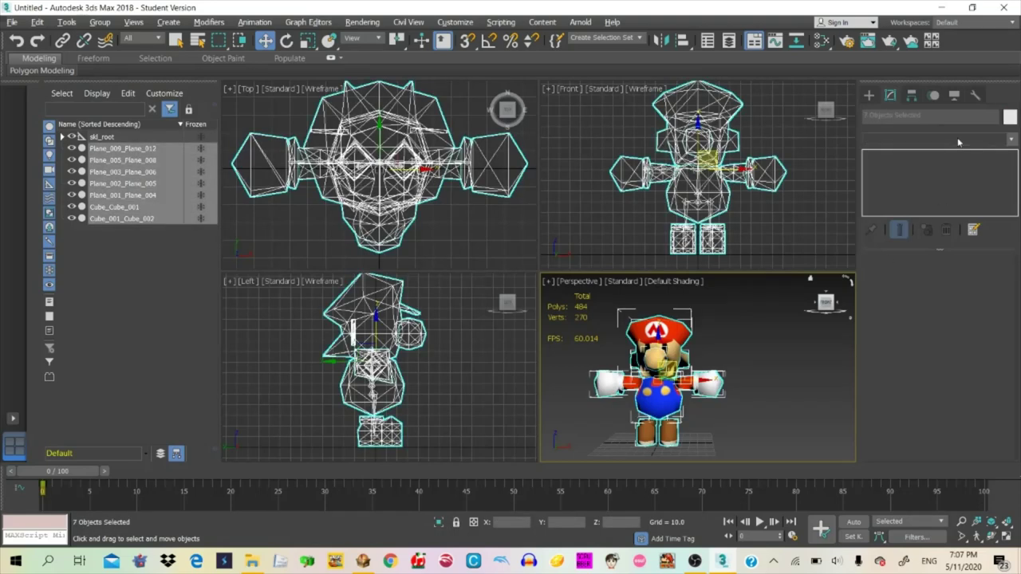
click(933, 139)
scroll(998, 217, down, 6)
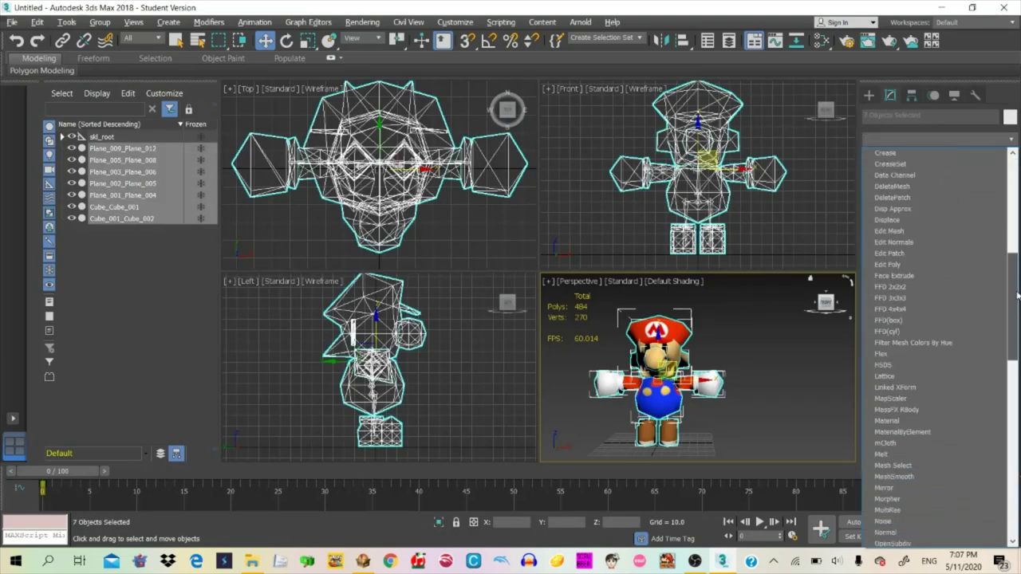
scroll(997, 223, up, 4)
drag(1012, 228, 990, 518)
click(892, 487)
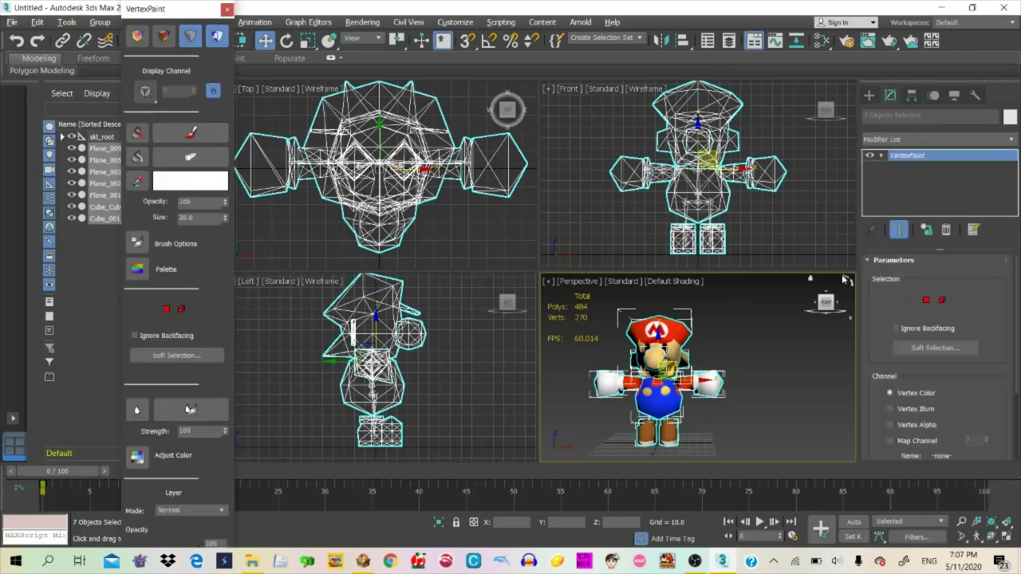
Turn on the shaded vertex color display, keep the paint color white at 255, 255, 255, and activate the Paint brush
mouse_move(150, 7)
mouse_down()
mouse_move(187, 11)
mouse_move(162, 5)
mouse_move(162, 17)
mouse_up()
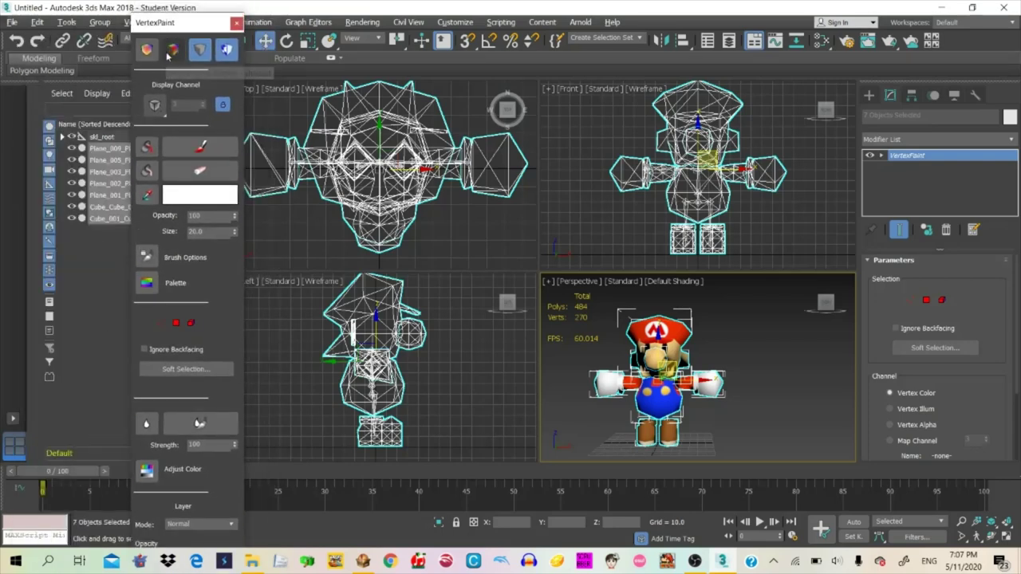
click(172, 43)
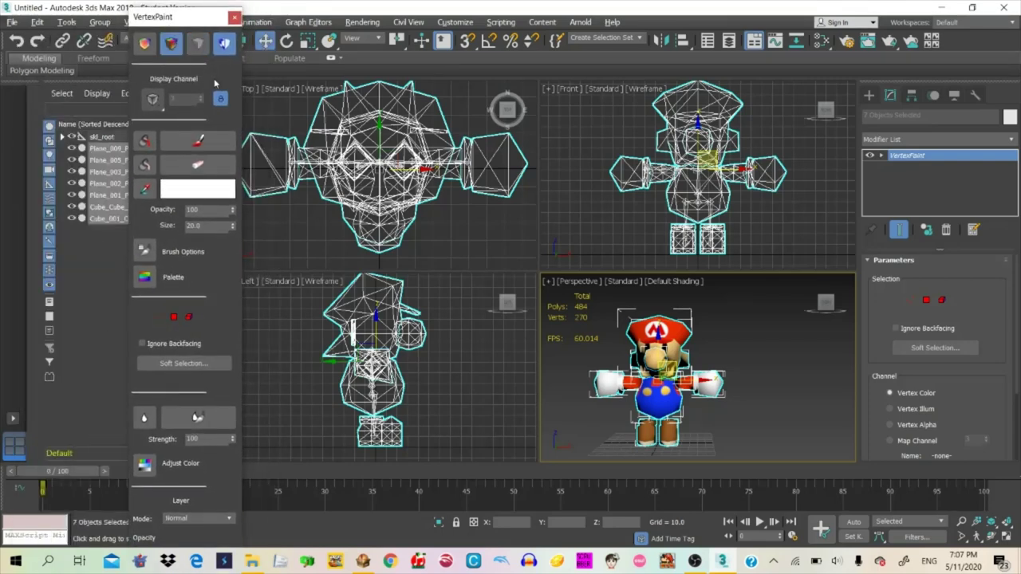
click(165, 194)
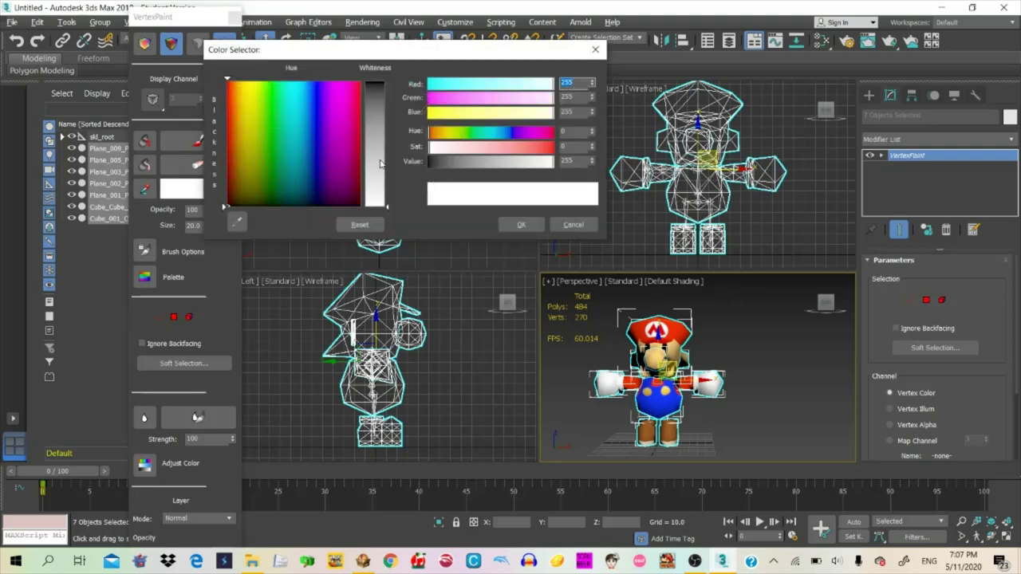
drag(387, 86, 386, 208)
click(522, 225)
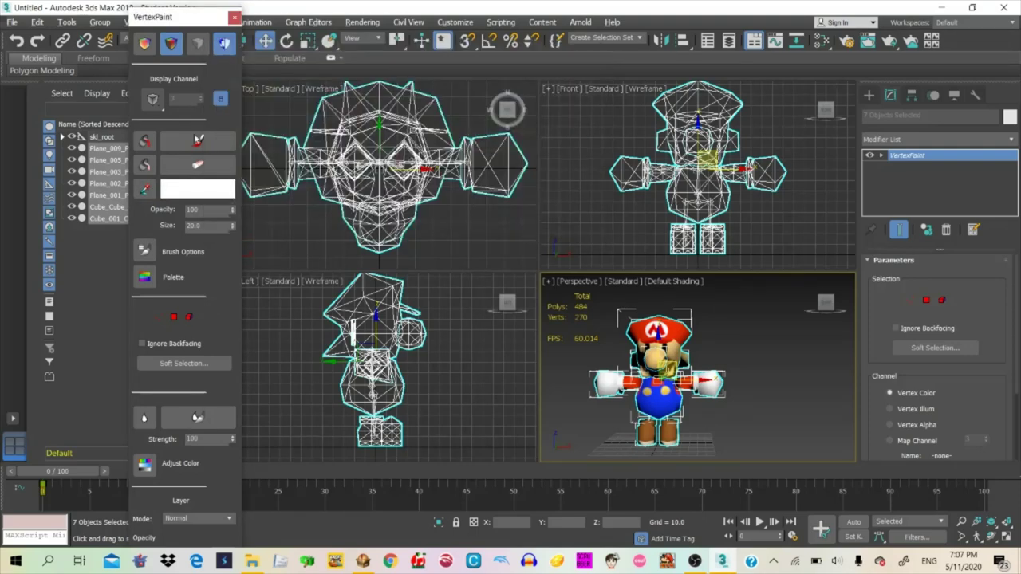
click(147, 187)
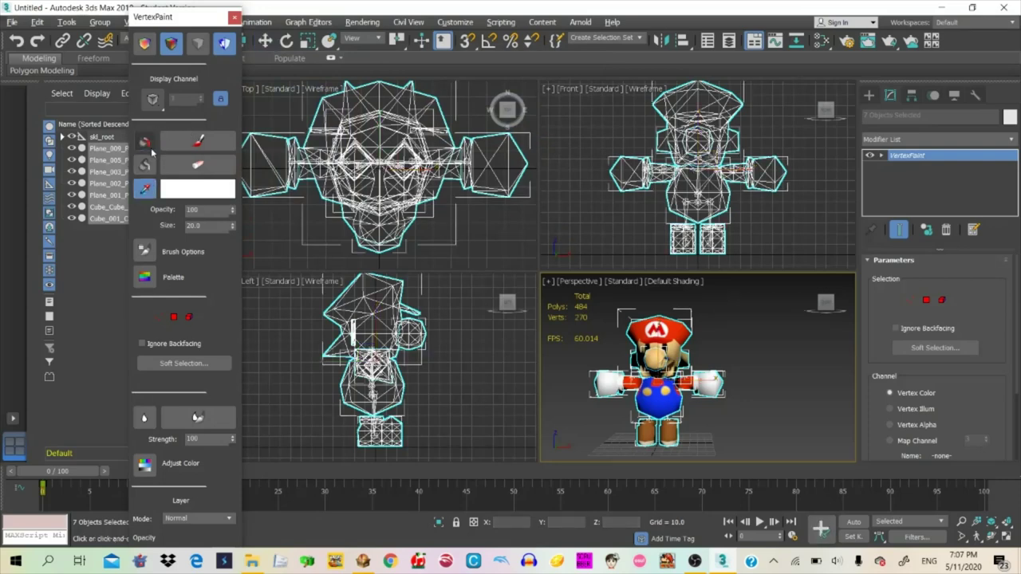
click(179, 150)
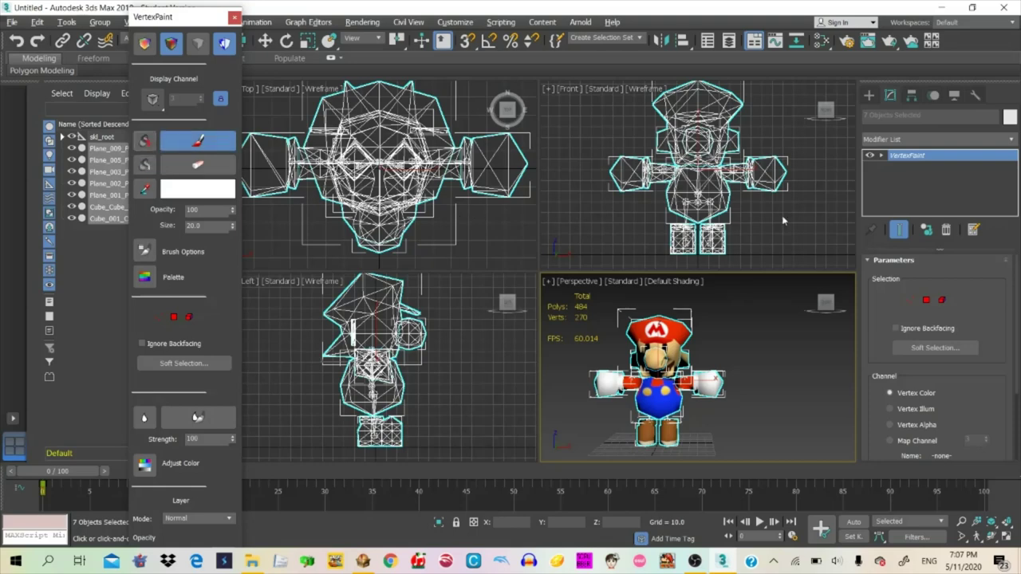
Collapse all modifiers in the stack to bake VertexPaint into the Mario meshes
right_click(912, 159)
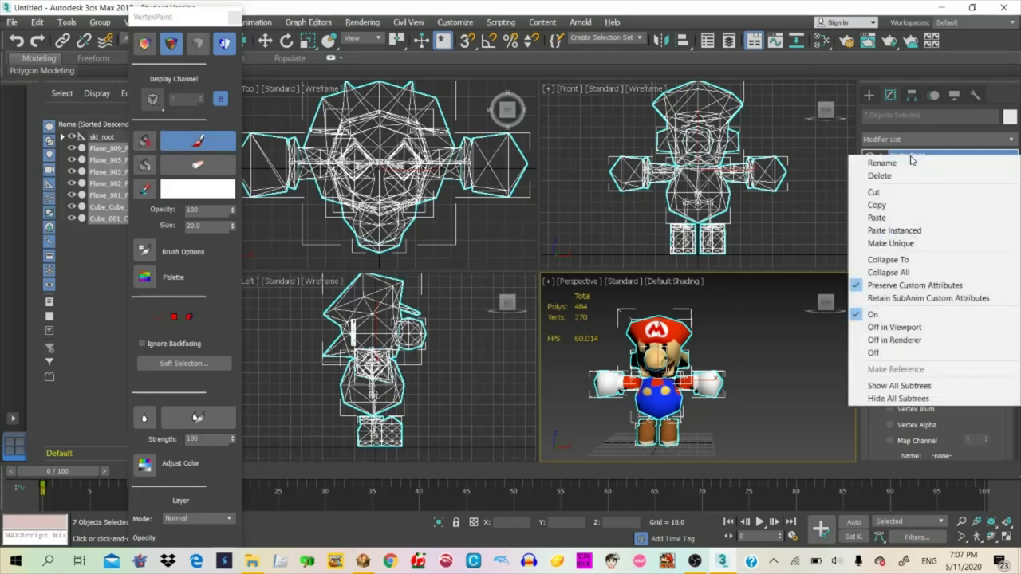
click(911, 274)
click(592, 329)
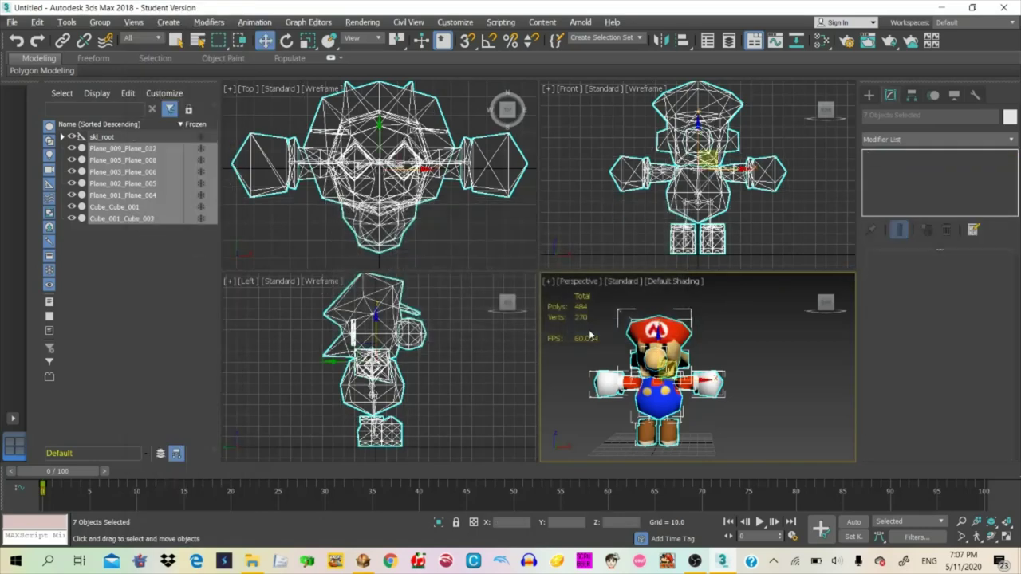
Apply a Skin modifier to the seven selected Mario meshes
click(893, 141)
scroll(987, 432, down, 15)
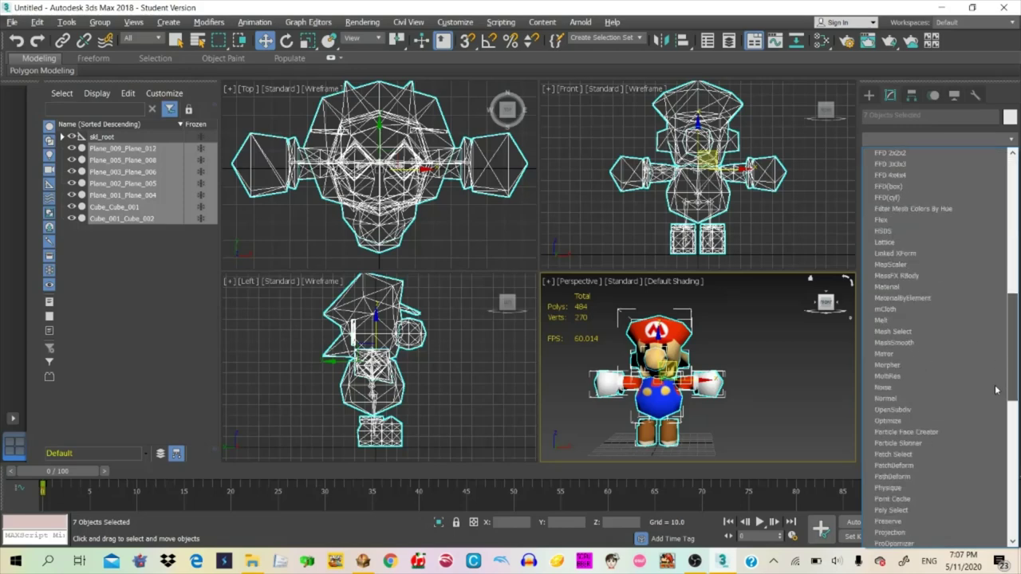
scroll(986, 427, down, 1)
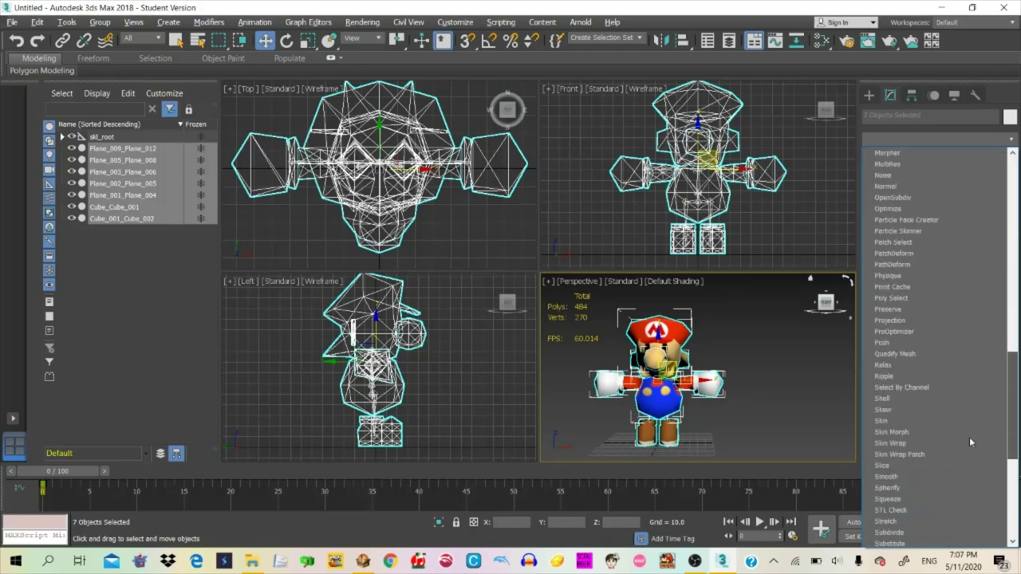
click(927, 419)
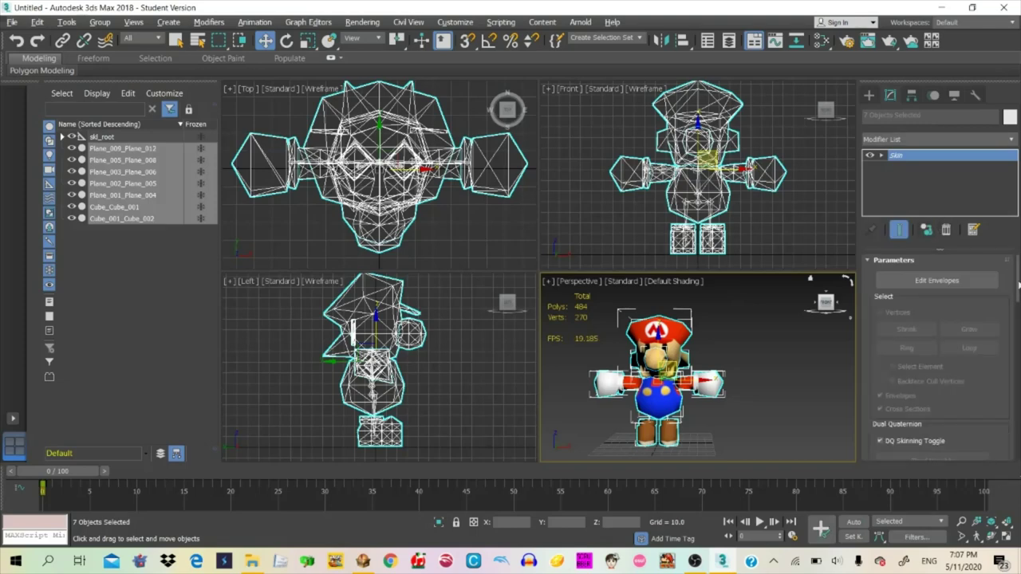
mouse_move(1017, 278)
mouse_down()
mouse_move(1017, 294)
mouse_move(1011, 280)
mouse_up()
click(938, 281)
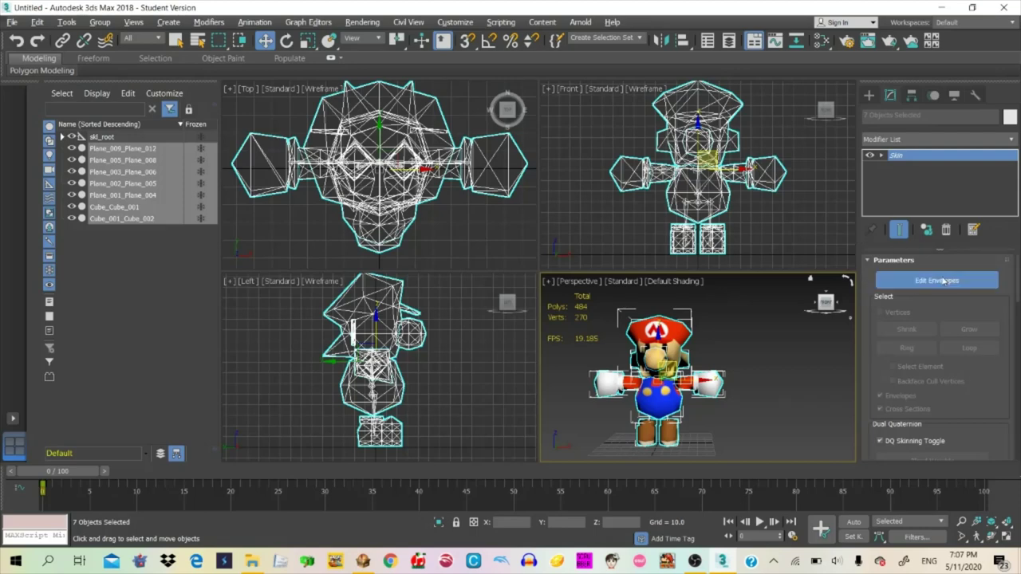
scroll(937, 319, down, 5)
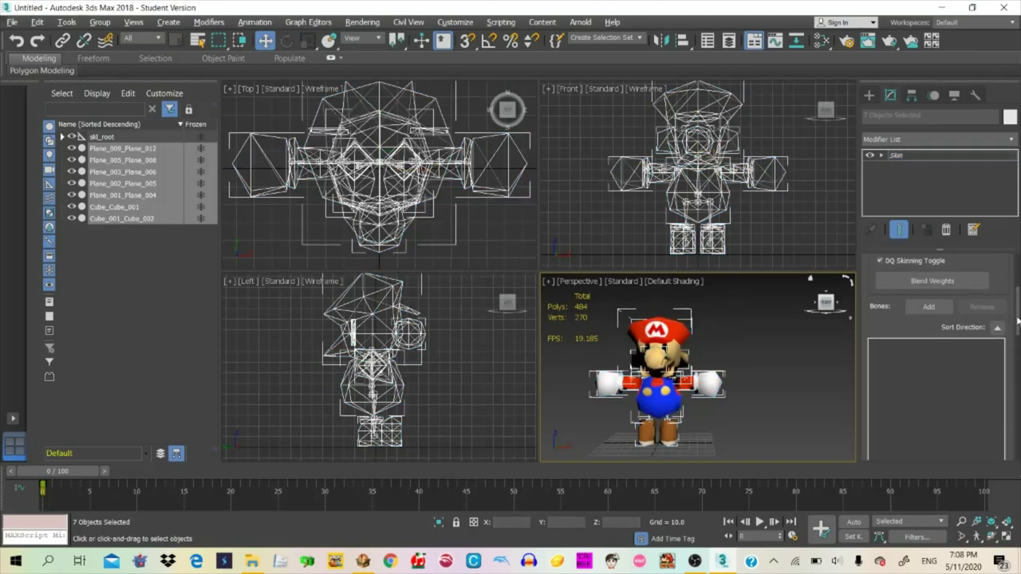
click(937, 310)
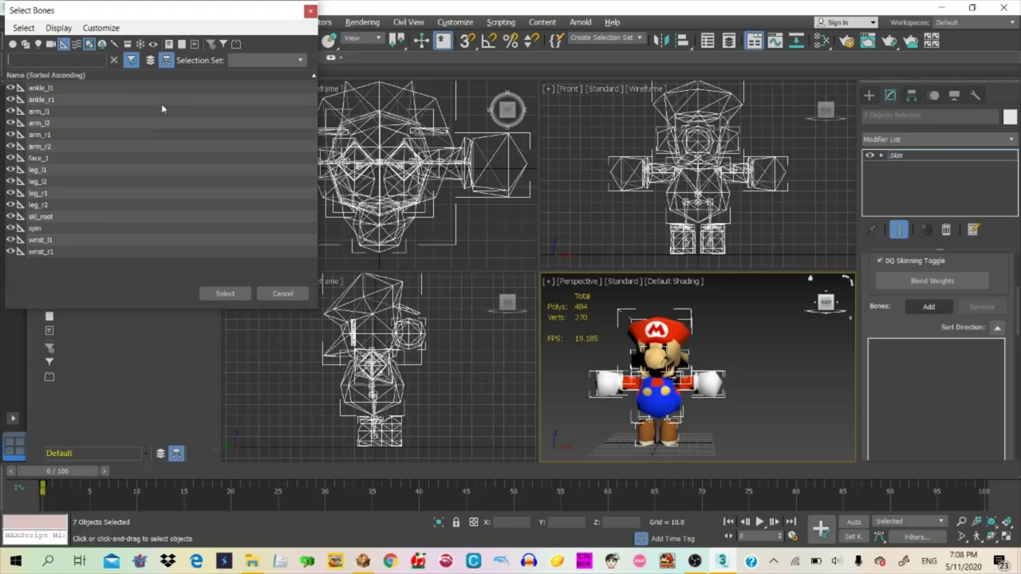
drag(156, 13, 272, 48)
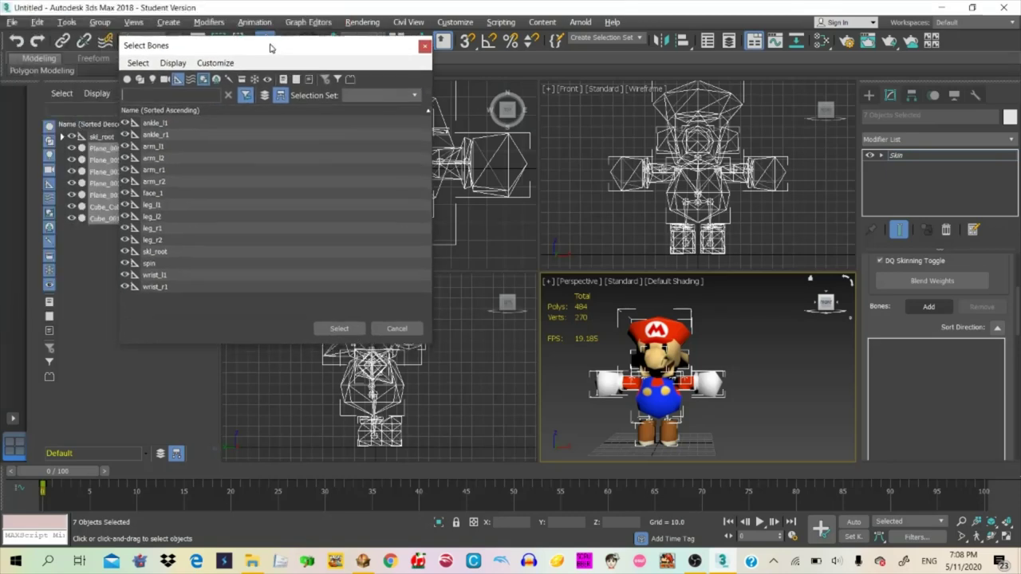
click(174, 183)
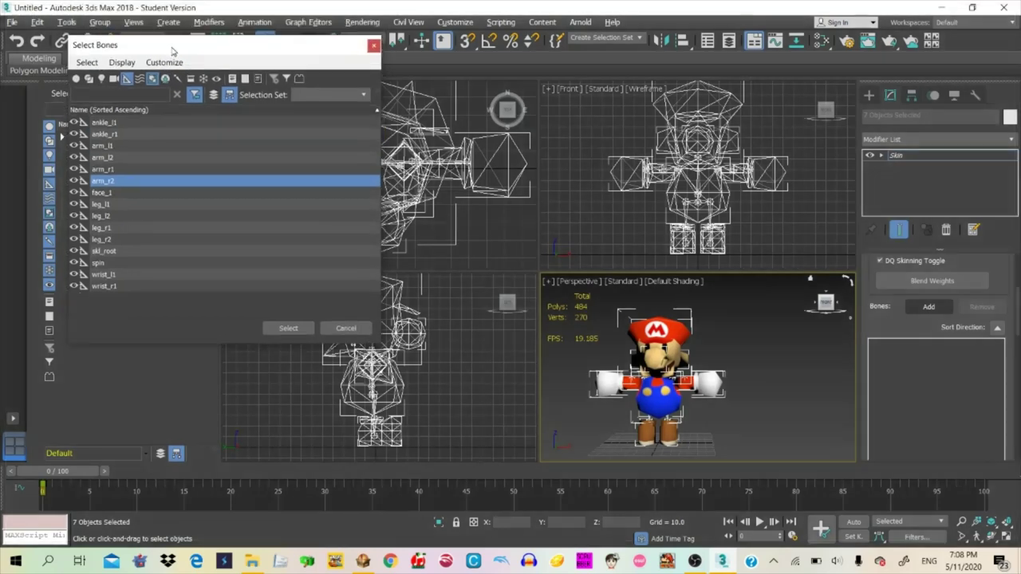
drag(208, 44, 577, 118)
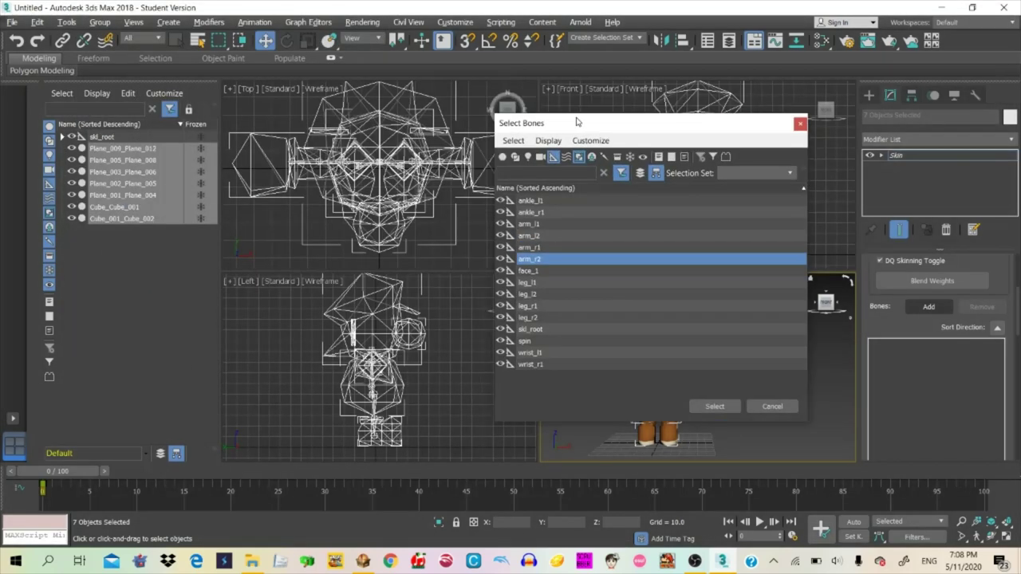
click(586, 201)
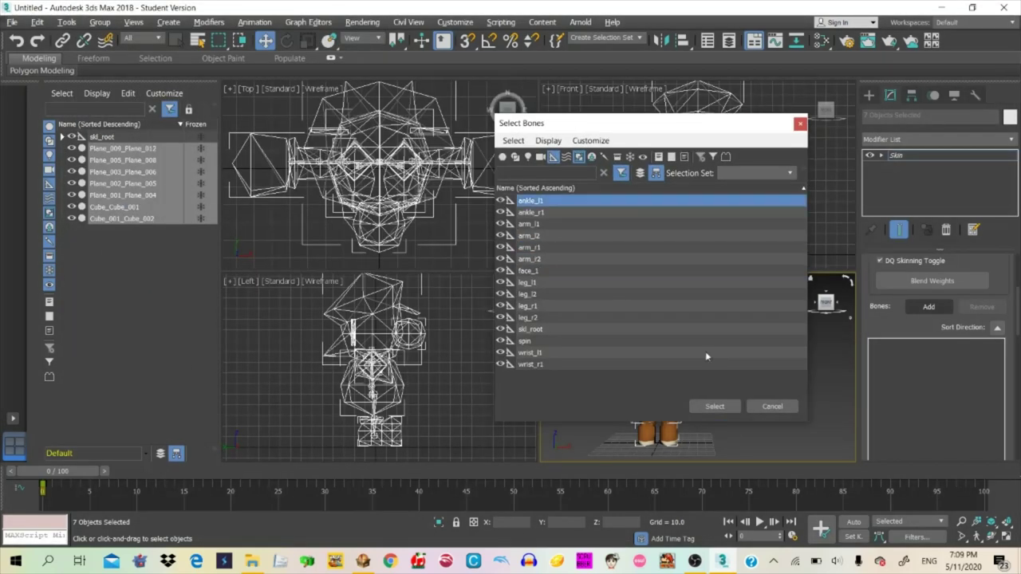
drag(561, 127, 352, 91)
click(599, 366)
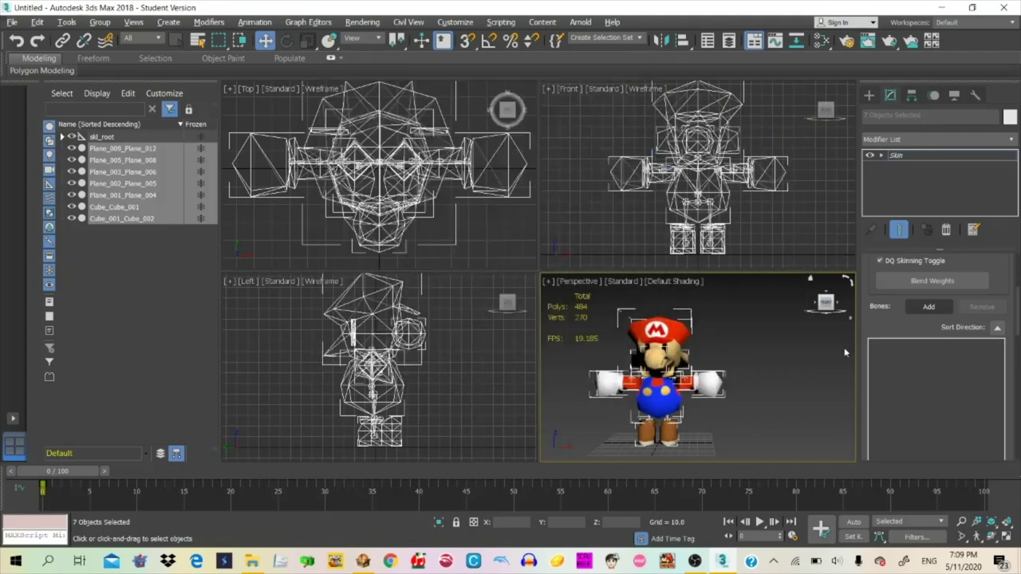
Expand the whole skl_root hierarchy to examine the spin, face, arm, wrist, leg and ankle bones
click(61, 137)
click(71, 148)
click(82, 172)
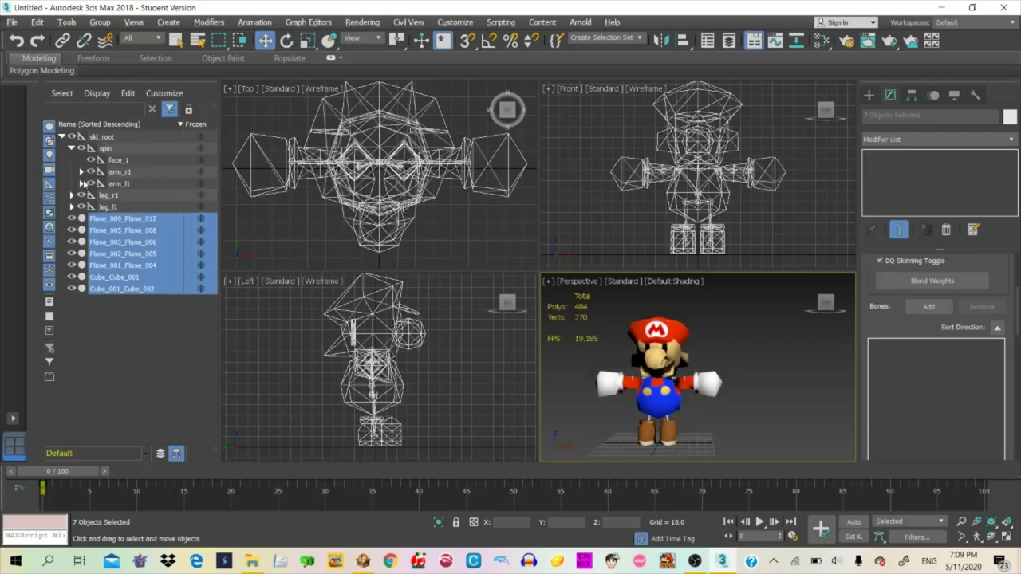
click(89, 183)
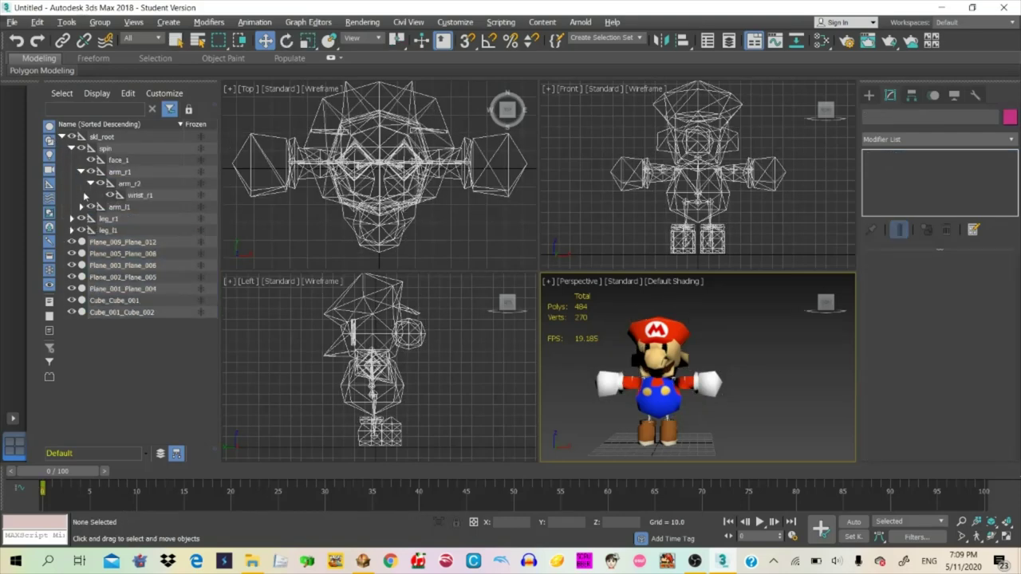
click(81, 207)
click(91, 219)
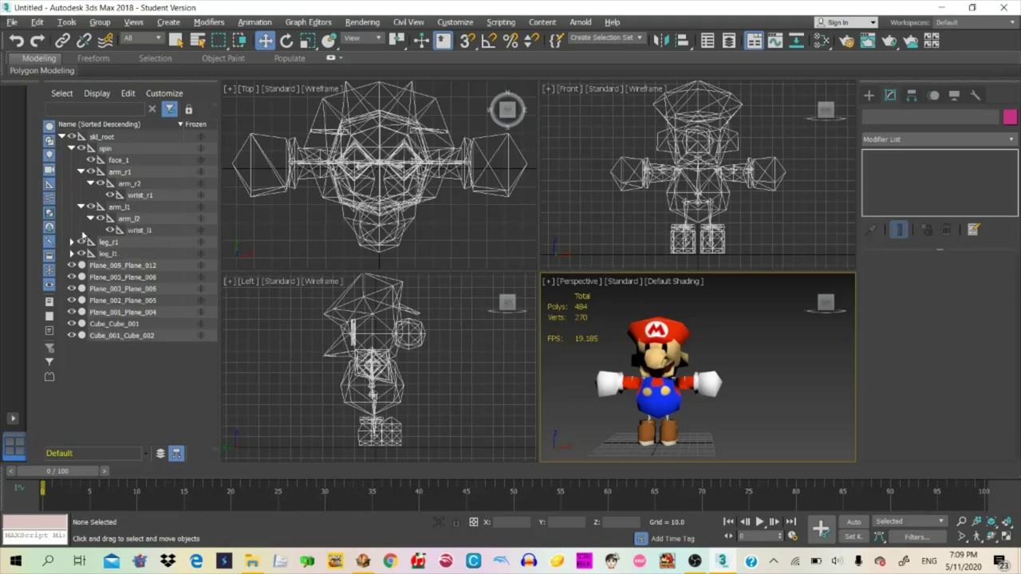
click(71, 242)
click(80, 253)
click(71, 277)
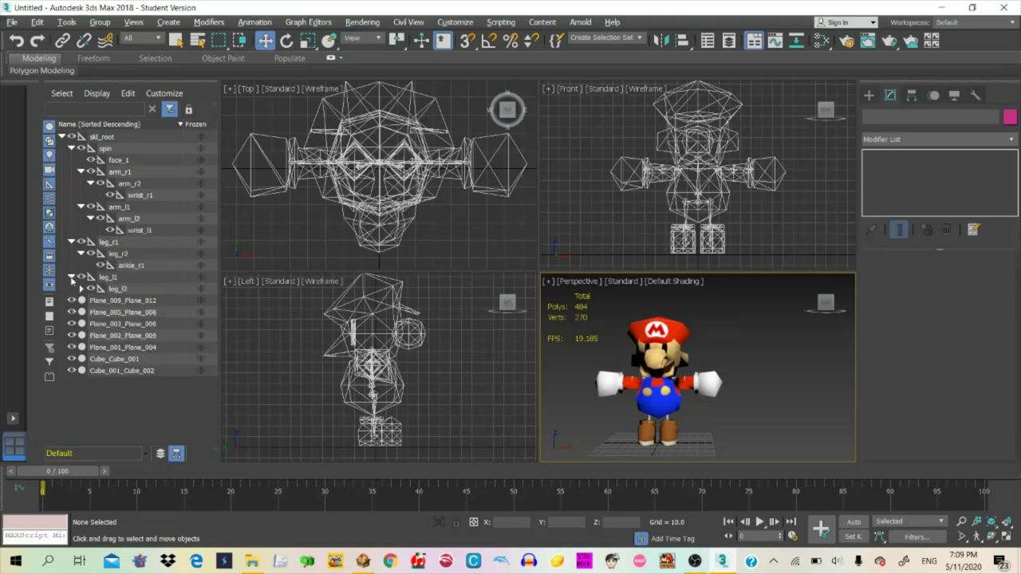
click(80, 289)
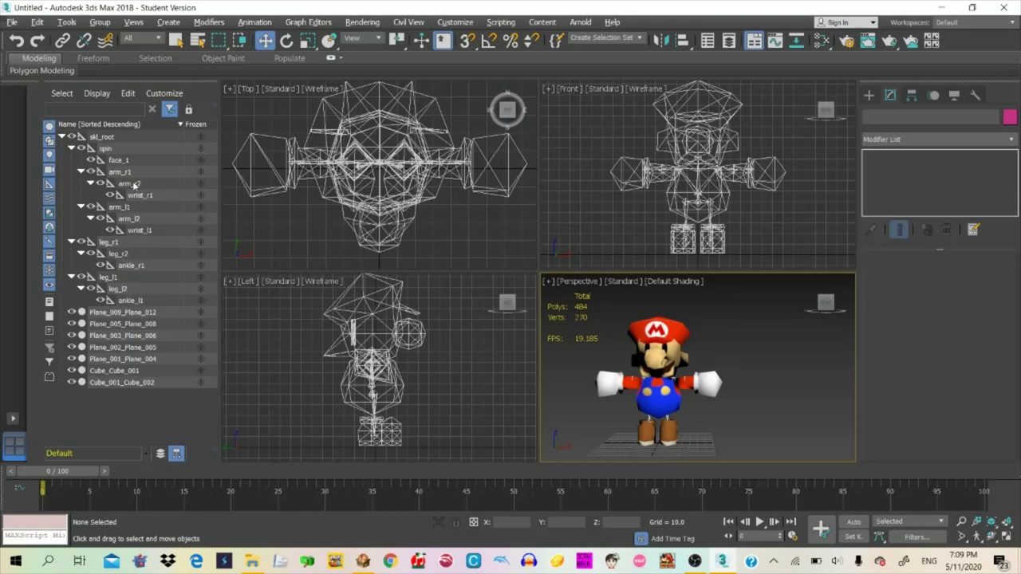
Restore the mesh selection, collapse the skl_root hierarchy, and add all listed bones to the Skin modifier with Edit Envelopes active
key(ctrl+z)
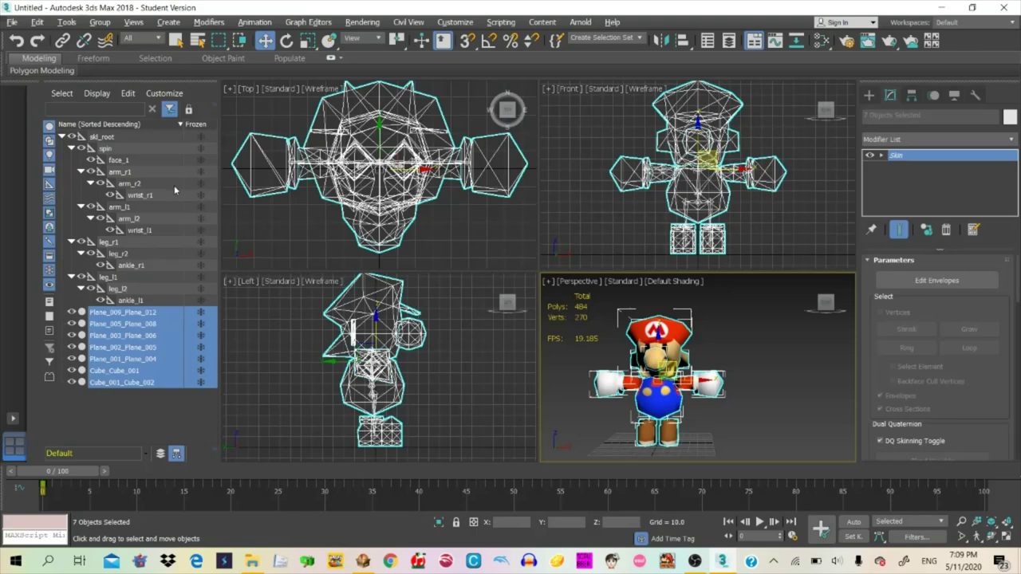
click(62, 138)
click(949, 278)
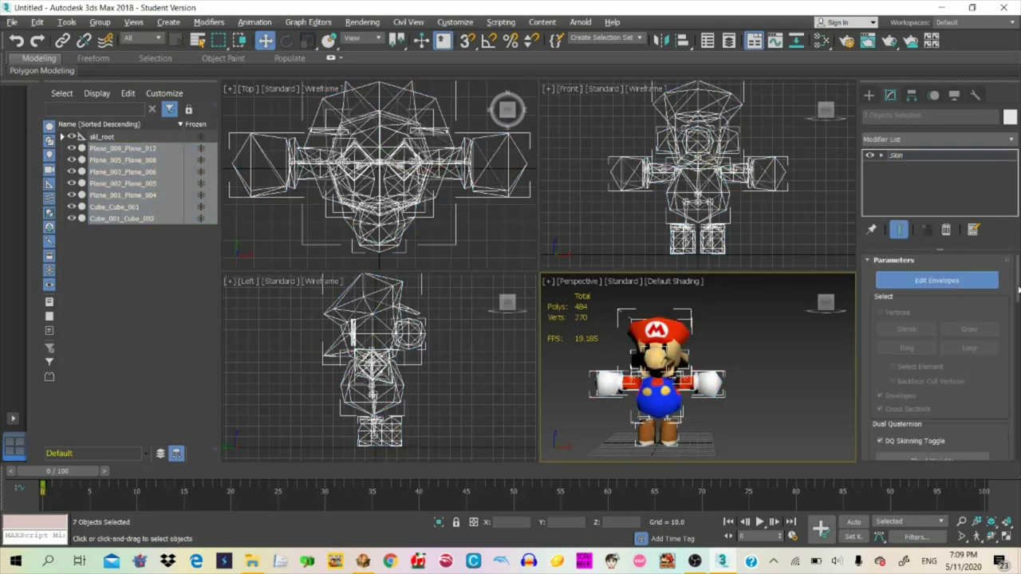
scroll(937, 335, down, 5)
click(928, 285)
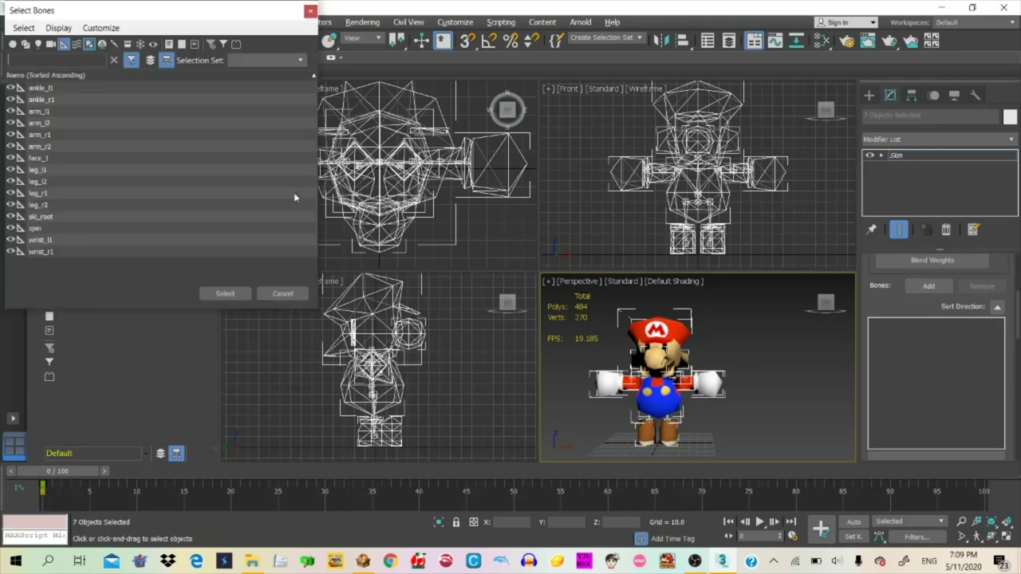
key(ctrl+a)
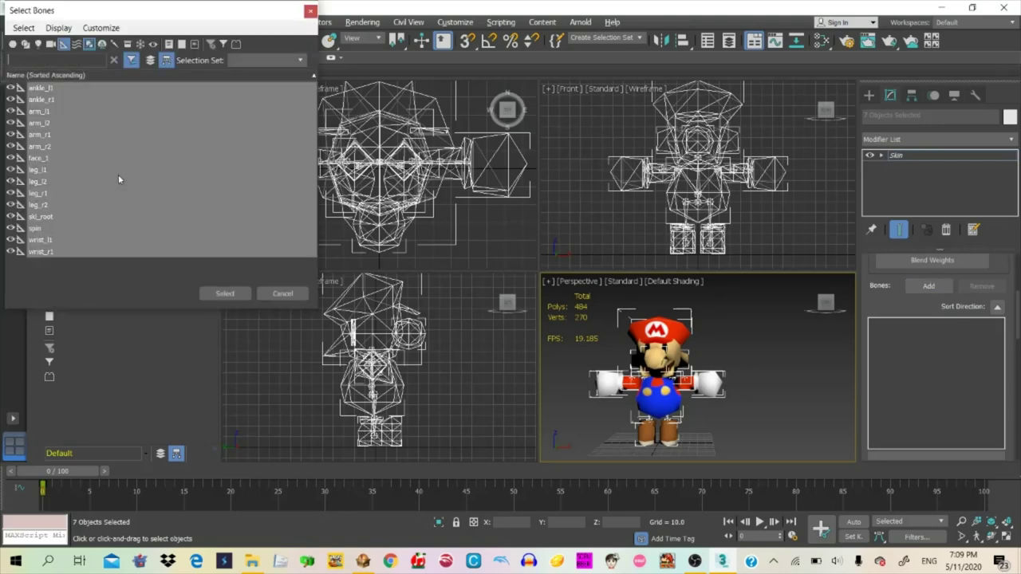
click(224, 295)
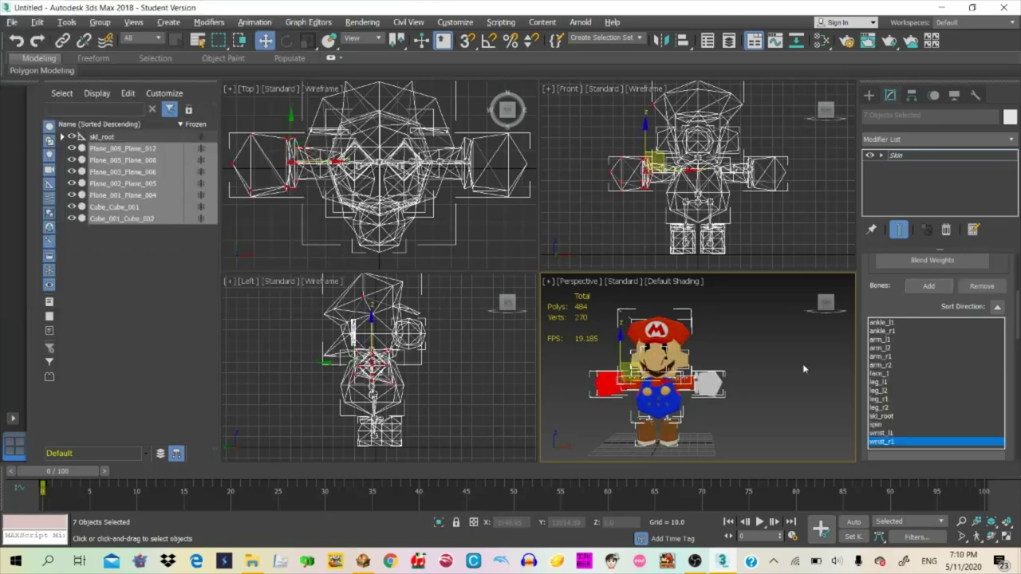
Enable vertex selection in the Skin modifier's envelope editing
scroll(1017, 325, down, 1)
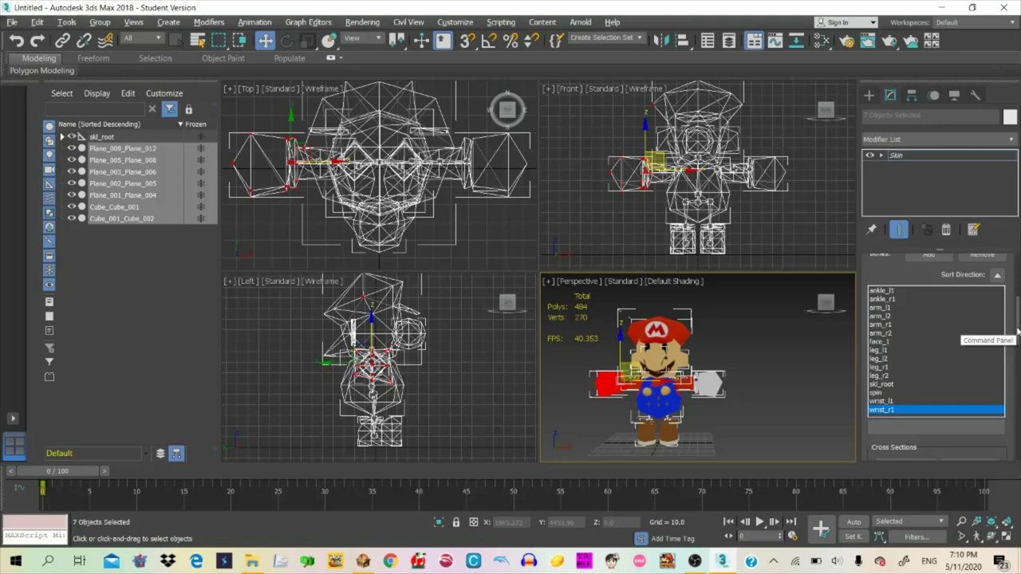
scroll(1017, 330, up, 5)
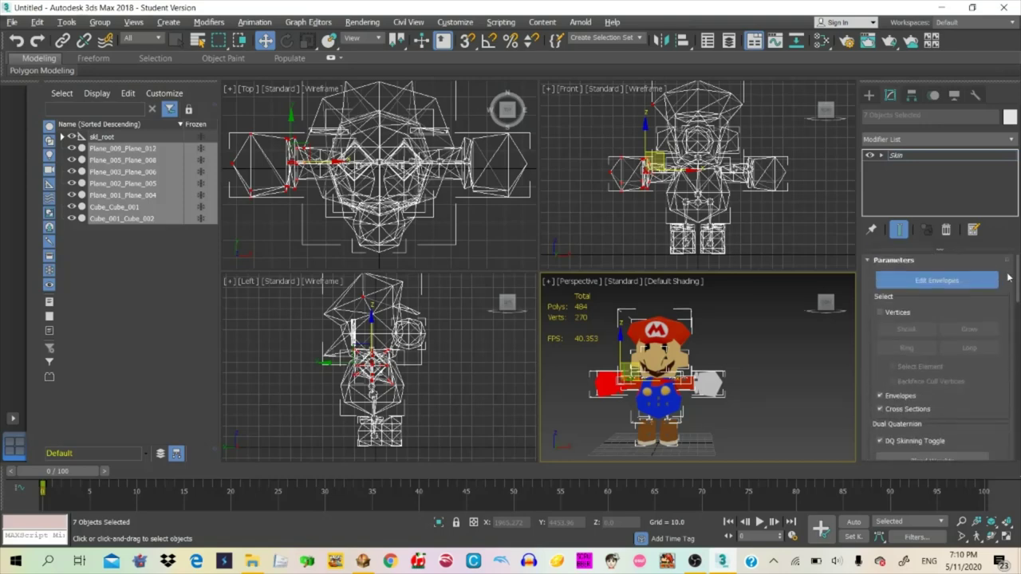
click(880, 313)
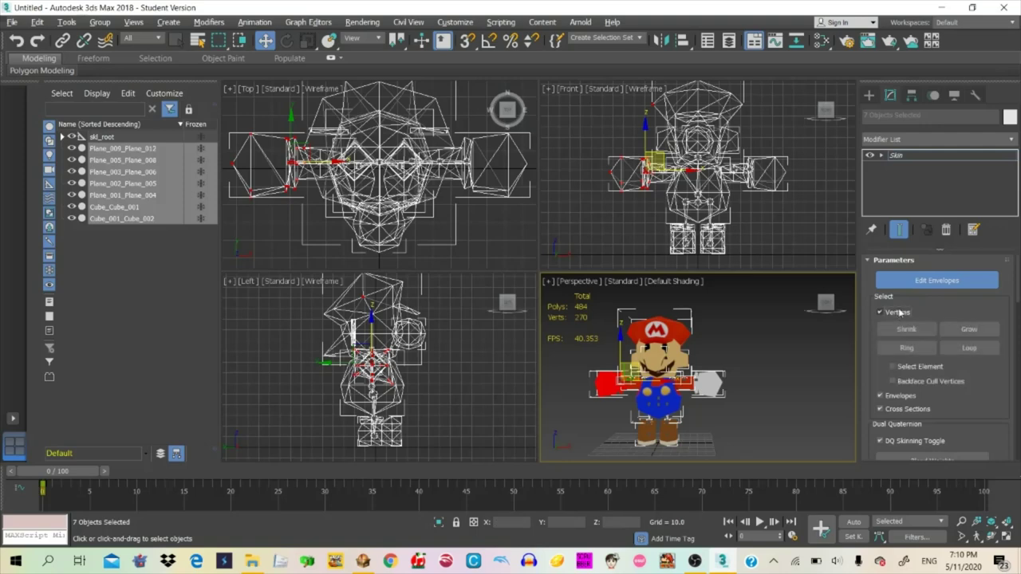
Make skl_root the active bone in the Skin modifier's envelope editing
scroll(1018, 291, down, 5)
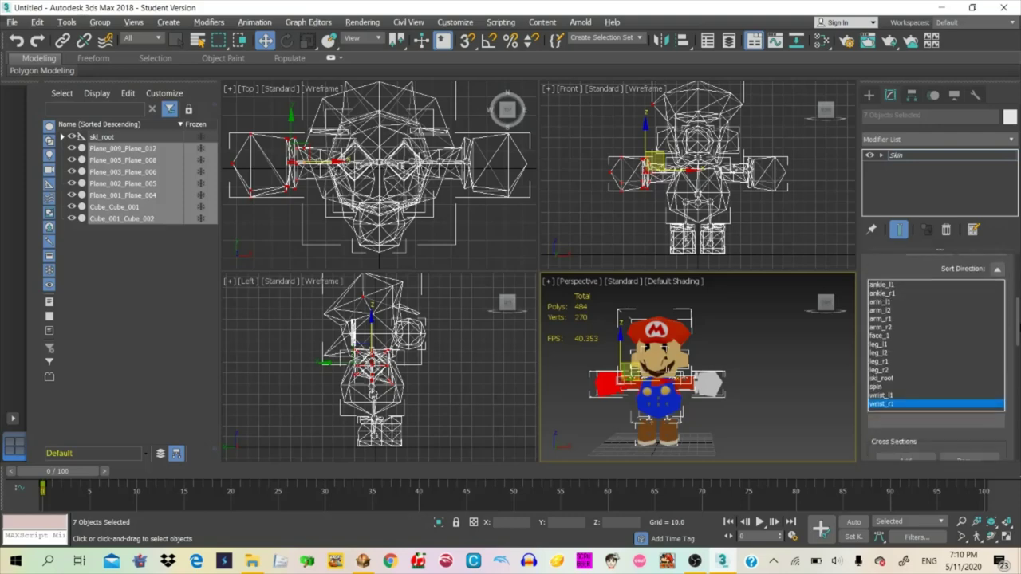
drag(1019, 326, 1018, 326)
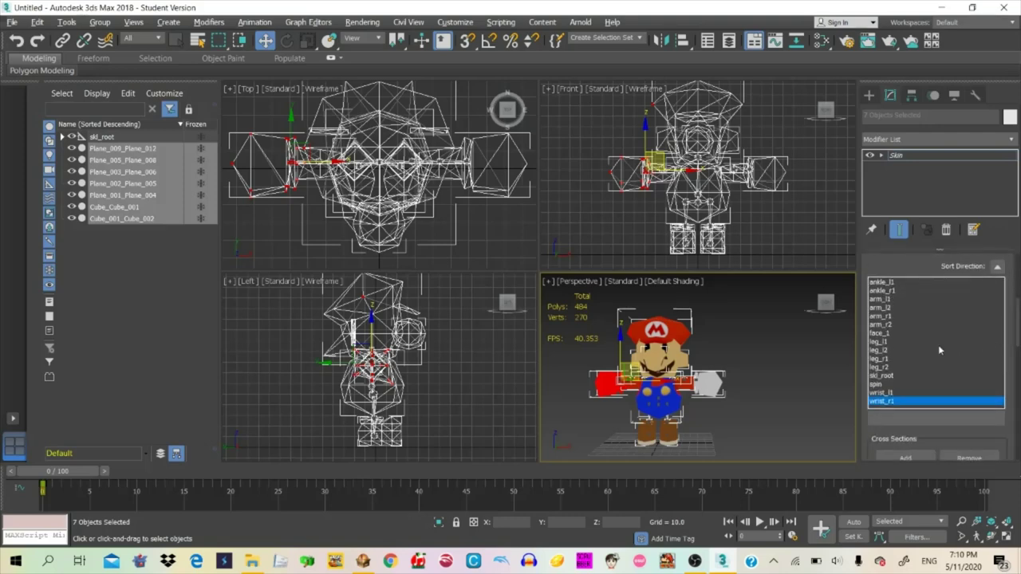
click(885, 375)
key(Up)
key(Left)
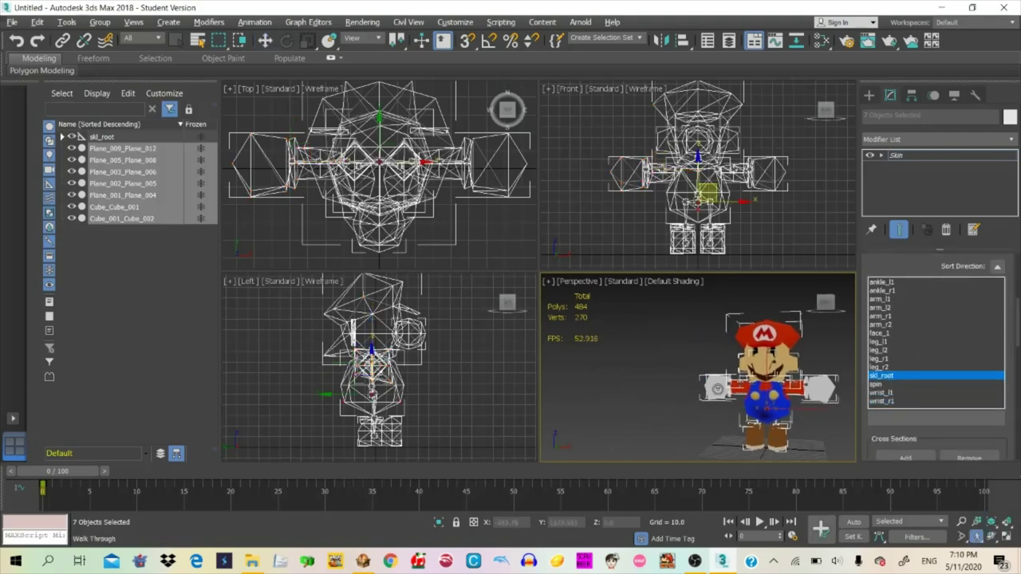
key(Up)
key(Right)
key(Down)
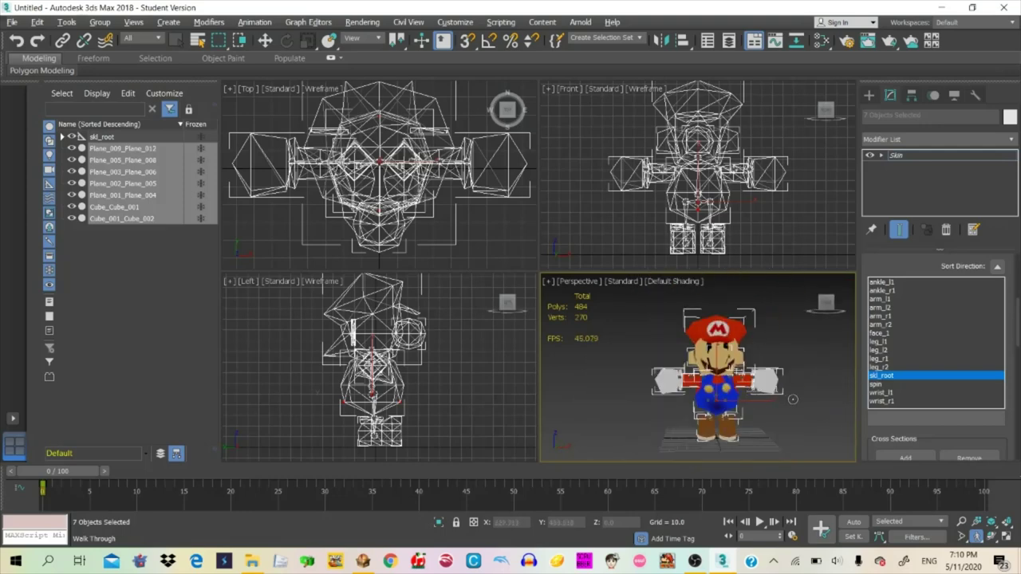
key(w)
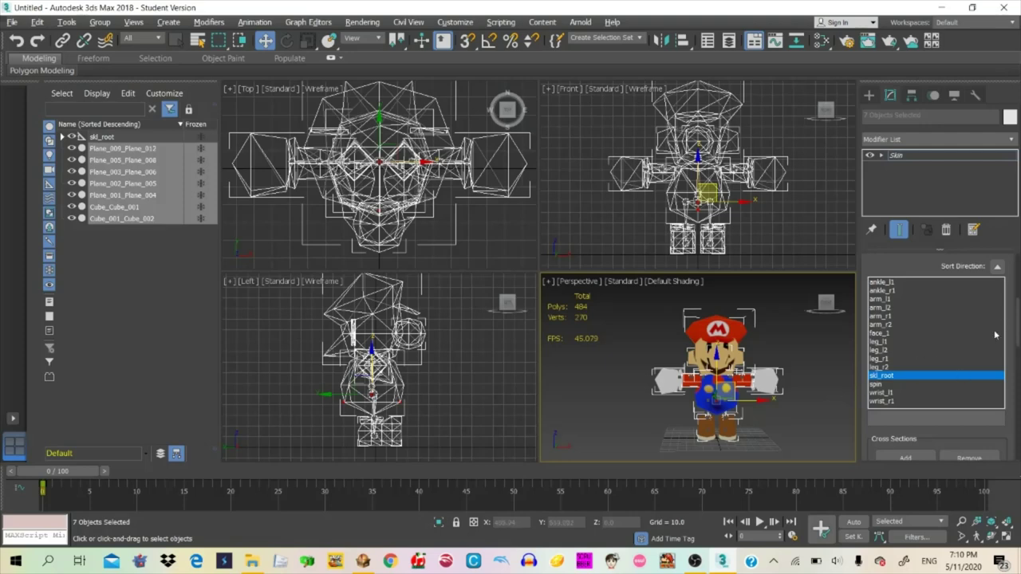
Select all vertices of the Mario model and set their absolute effect for skl_root to 1
drag(1015, 321, 1013, 354)
scroll(1013, 357, down, 2)
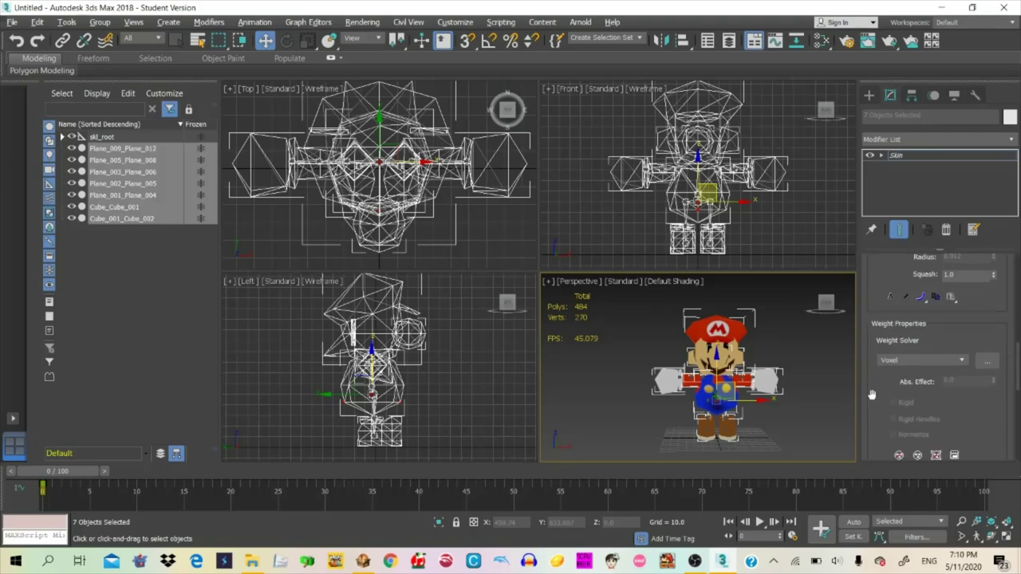
drag(635, 450, 812, 245)
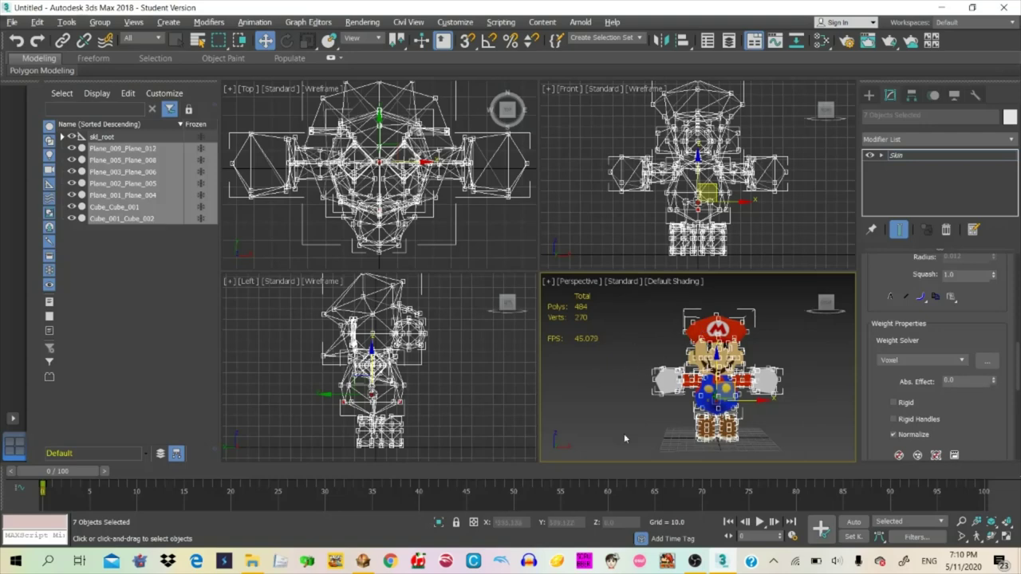
drag(621, 451, 832, 258)
drag(784, 293, 812, 257)
double_click(964, 382)
text(1)
key(Return)
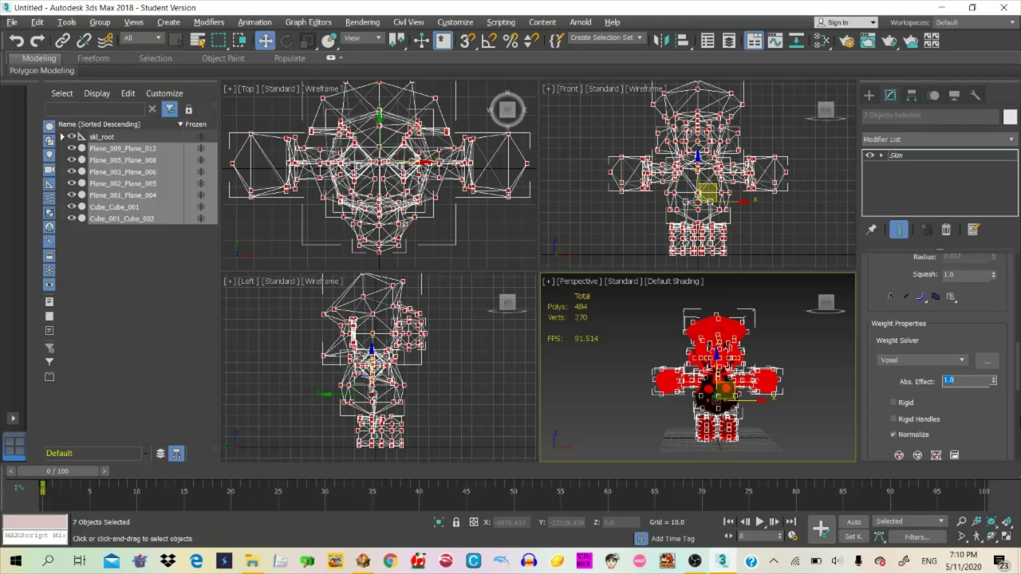
Compare how the skl_root and spin bones influence the model's vertices
scroll(1017, 371, down, 1)
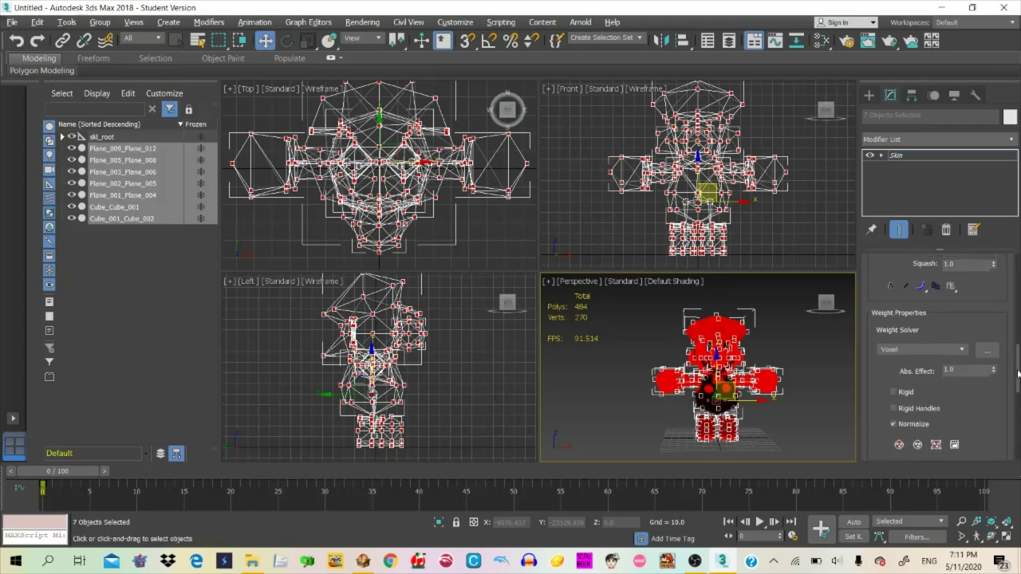
drag(1017, 372, 1007, 333)
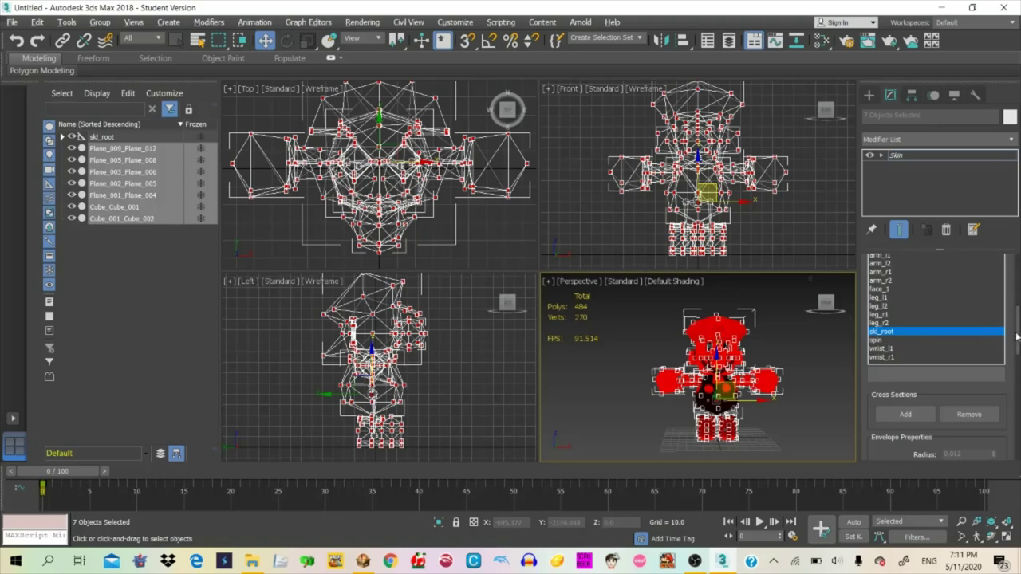
drag(1017, 333, 1017, 319)
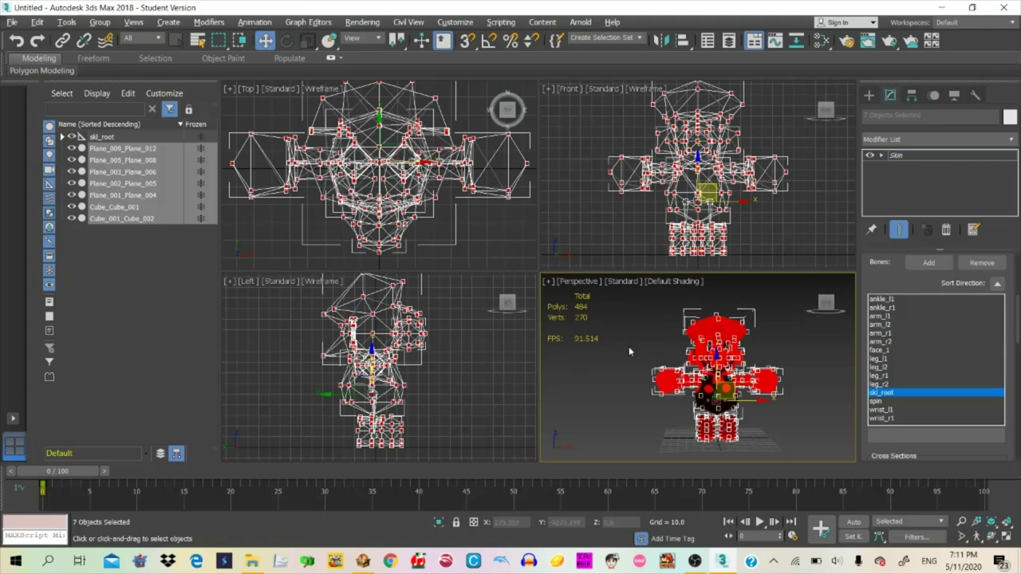
click(879, 402)
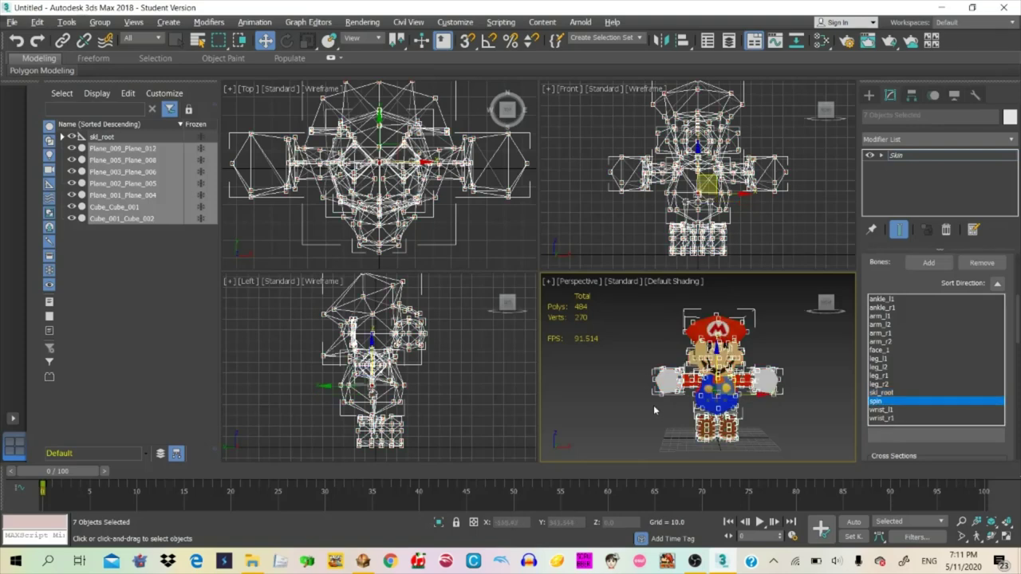
drag(649, 402, 812, 273)
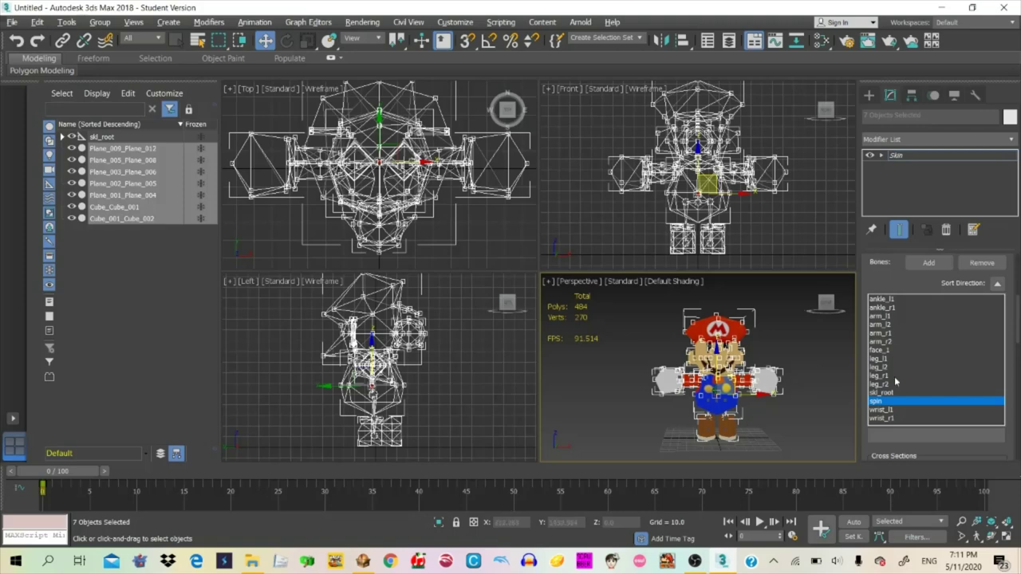
click(621, 414)
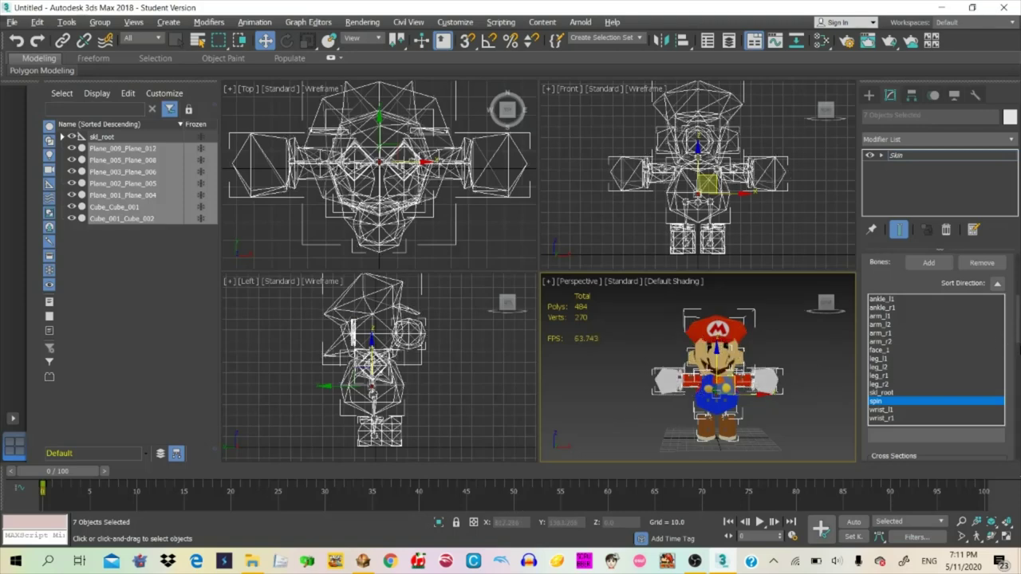
click(879, 392)
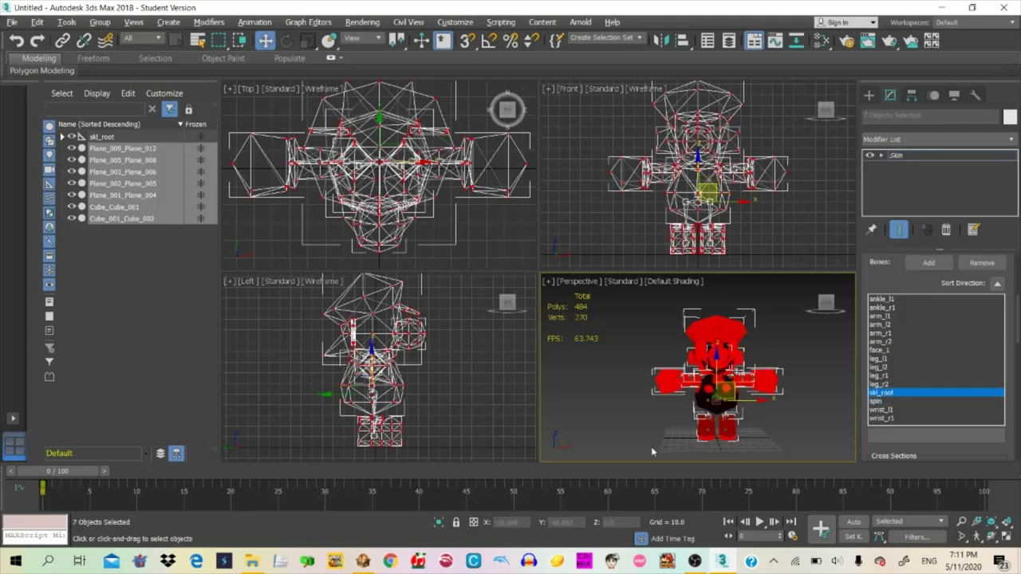
drag(639, 441, 791, 261)
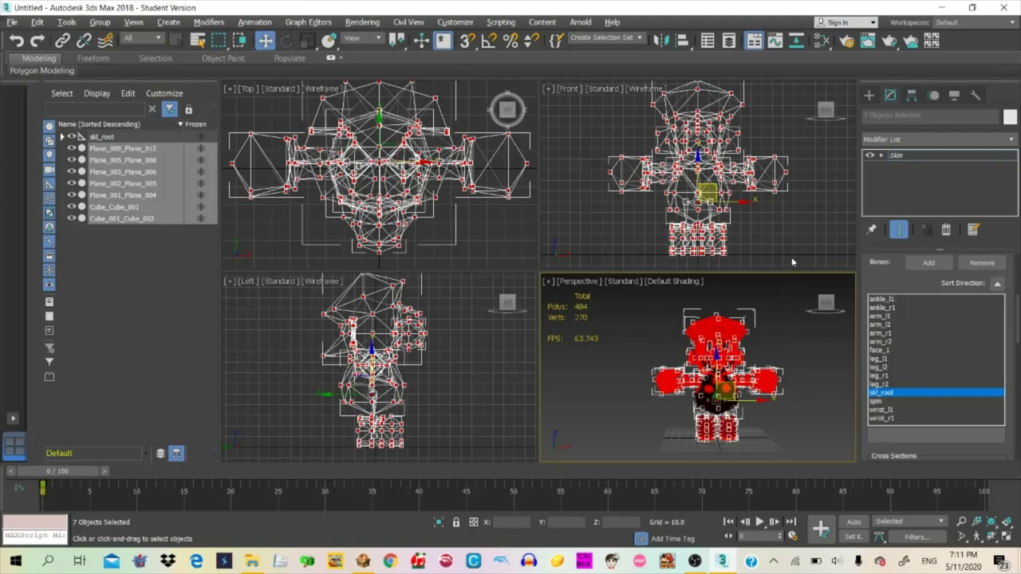
click(672, 300)
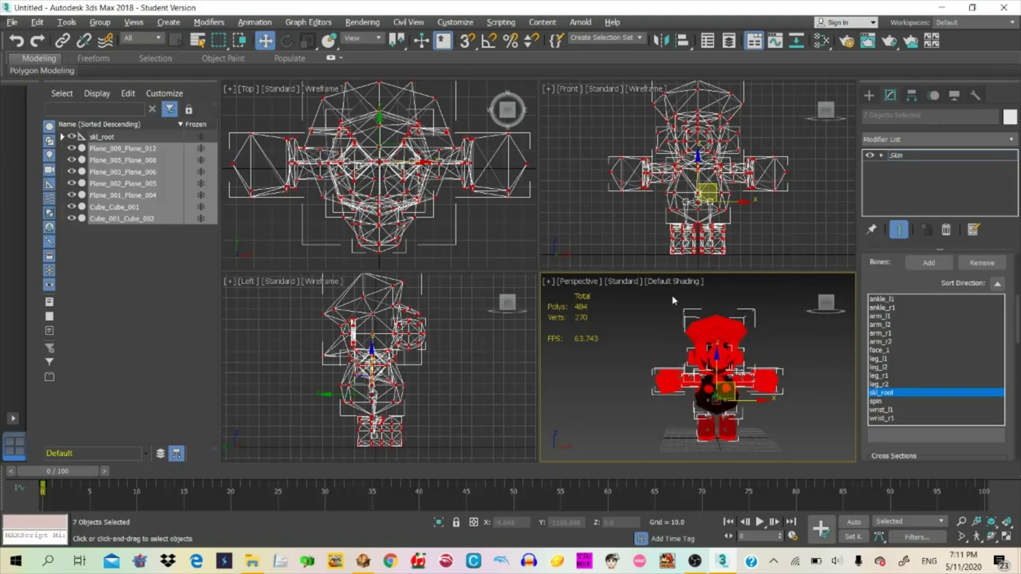
click(883, 401)
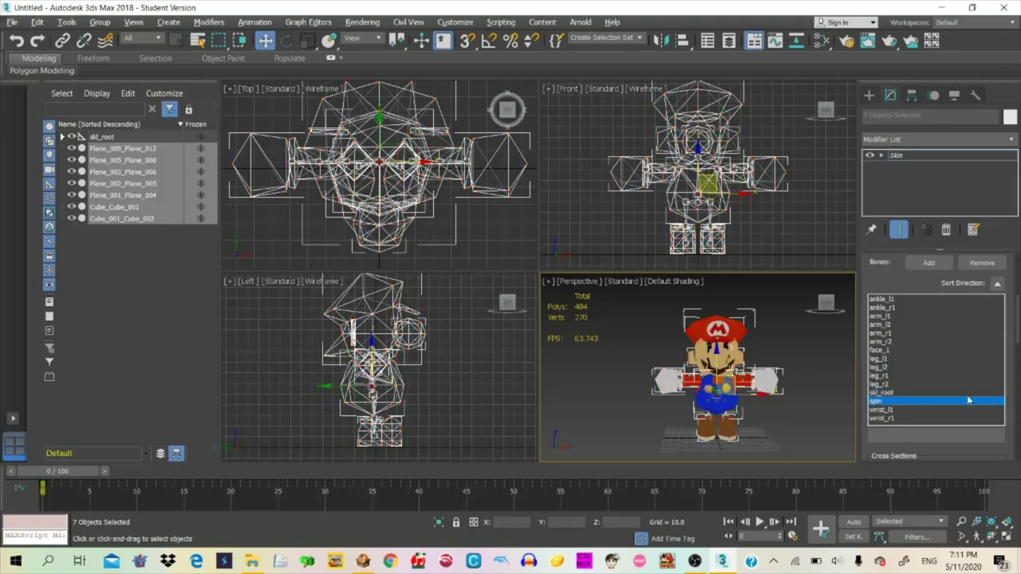
click(920, 393)
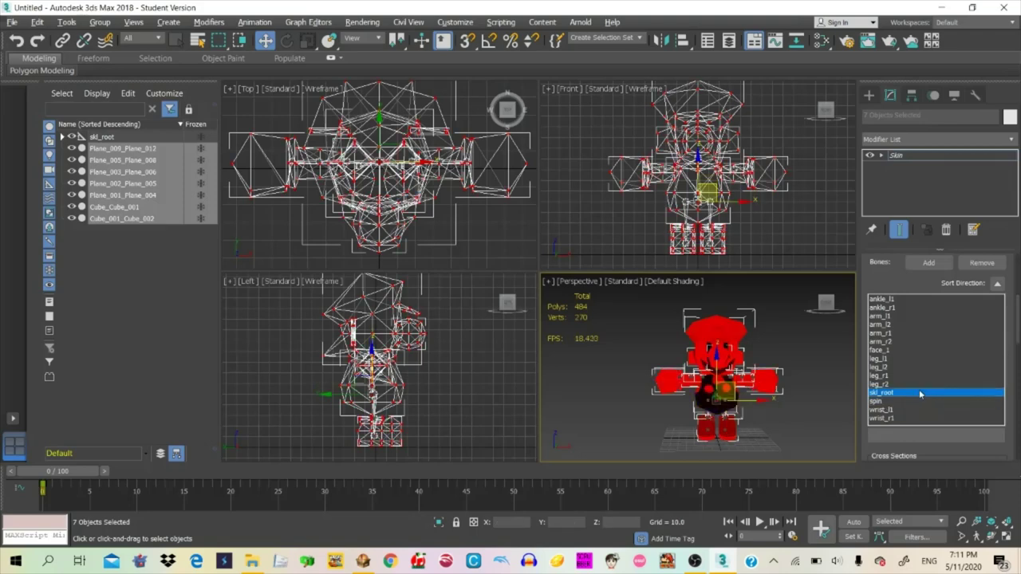
Select the spin bone and the vertices from the upper torso to the cap, then set their absolute effect to 1
click(880, 401)
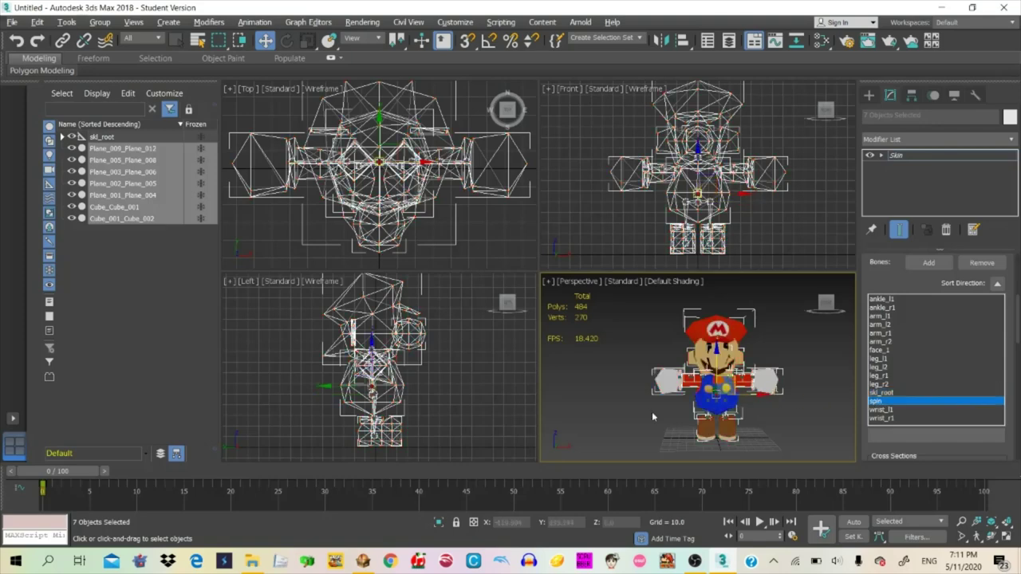
scroll(728, 411, up, 2)
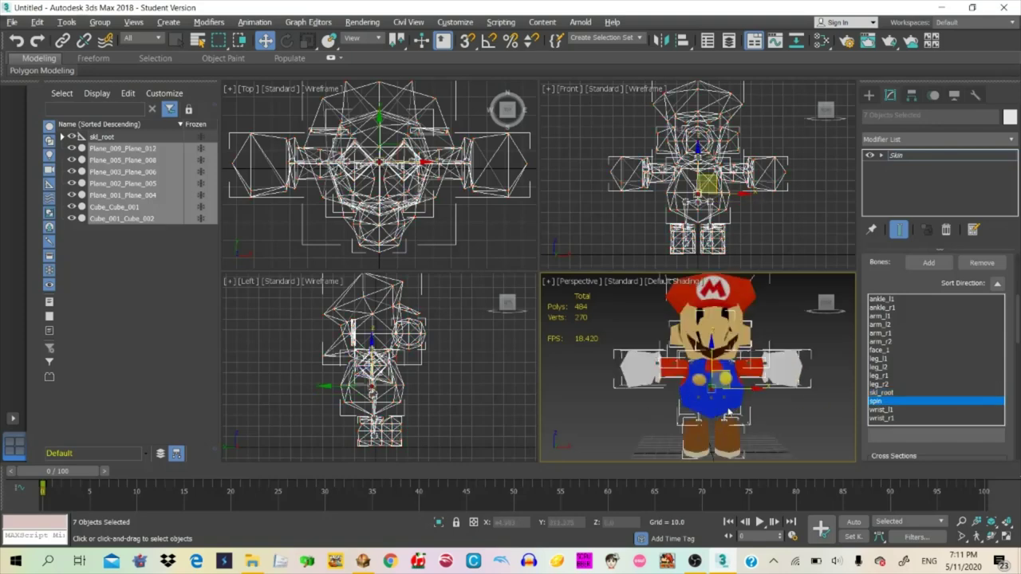
scroll(728, 411, down, 3)
drag(1017, 312, 1015, 367)
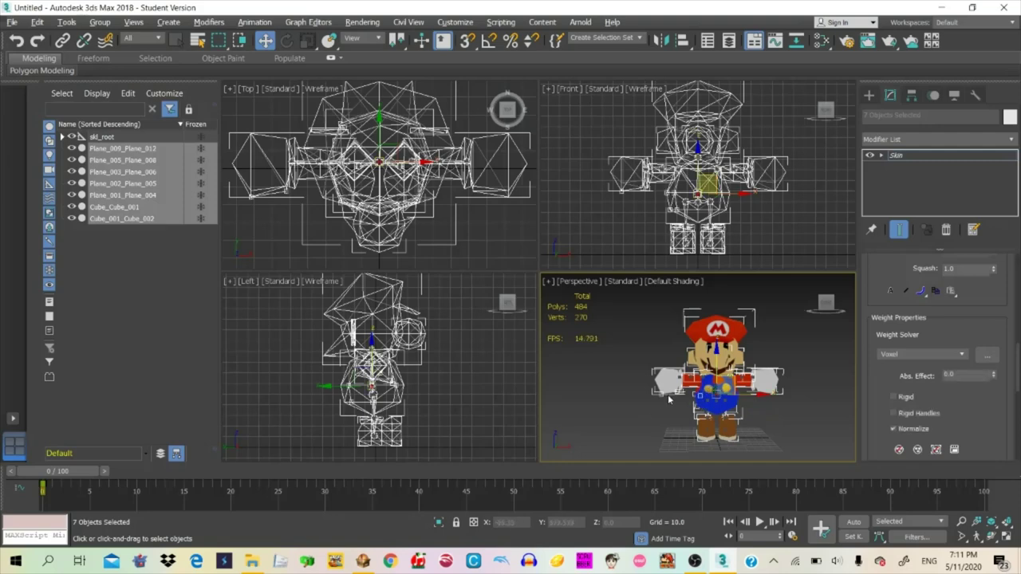
scroll(731, 385, up, 2)
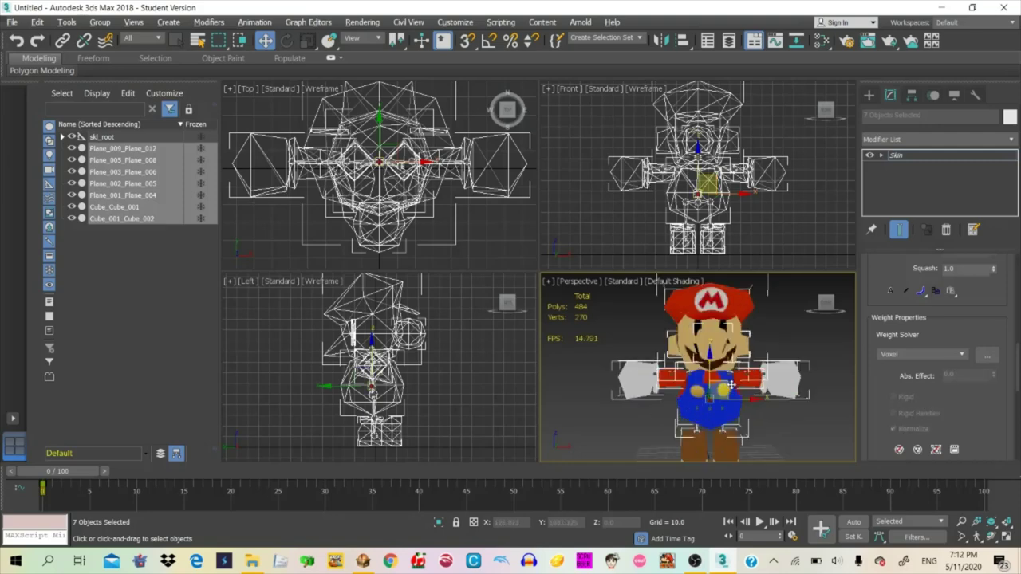
scroll(730, 385, down, 2)
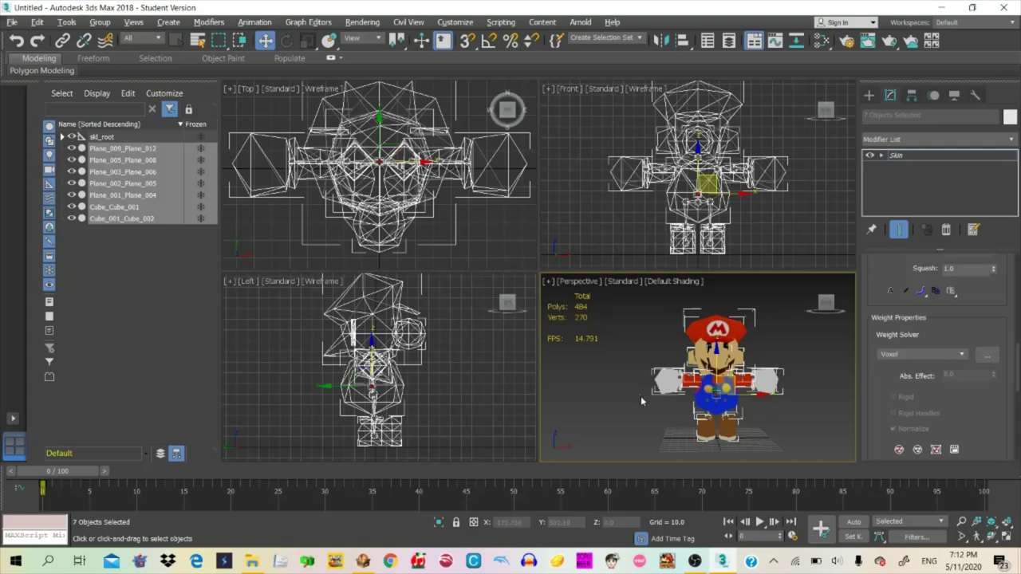
drag(641, 395, 793, 282)
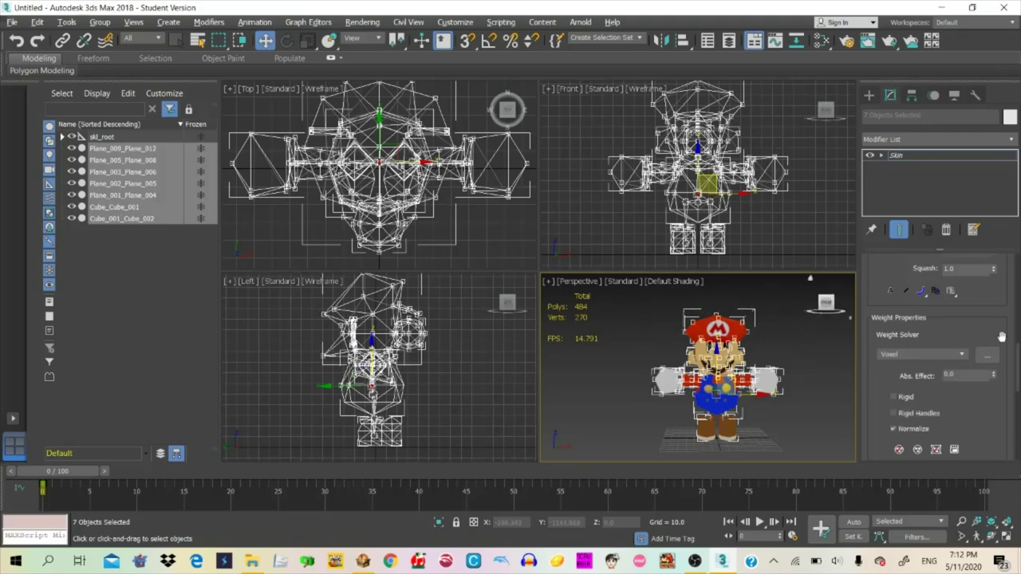
double_click(964, 375)
text(1)
key(Return)
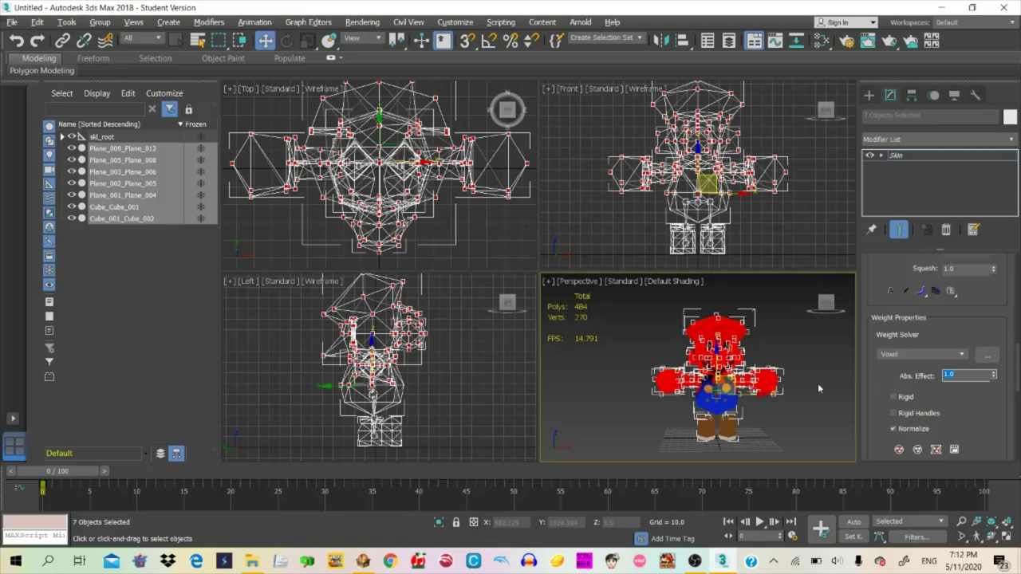
Reselect the head, arm and chest vertices and reset their spin bone weight to 0 and back to 1
click(788, 391)
scroll(782, 391, up, 2)
scroll(782, 390, down, 1)
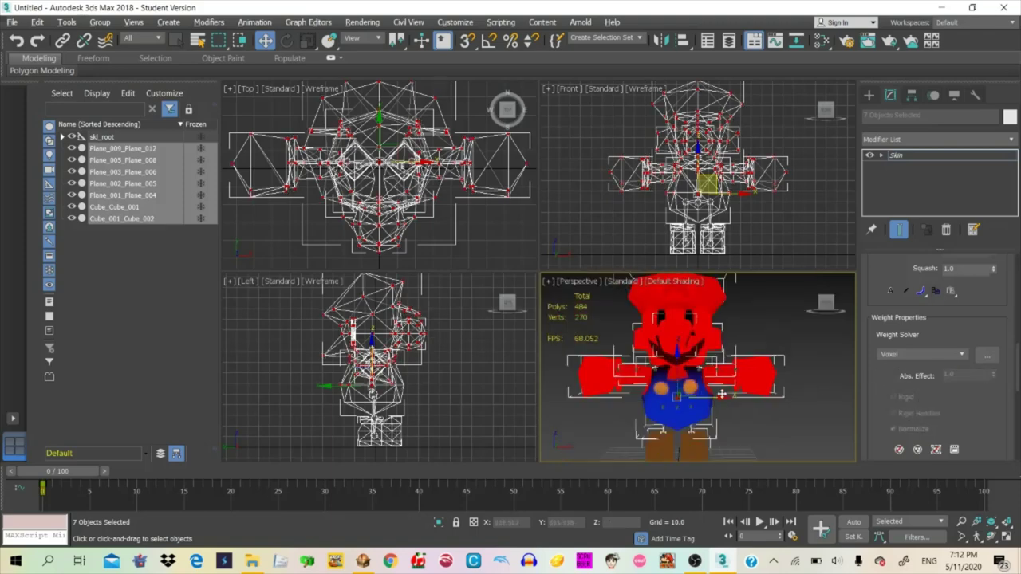
key(ctrl+z)
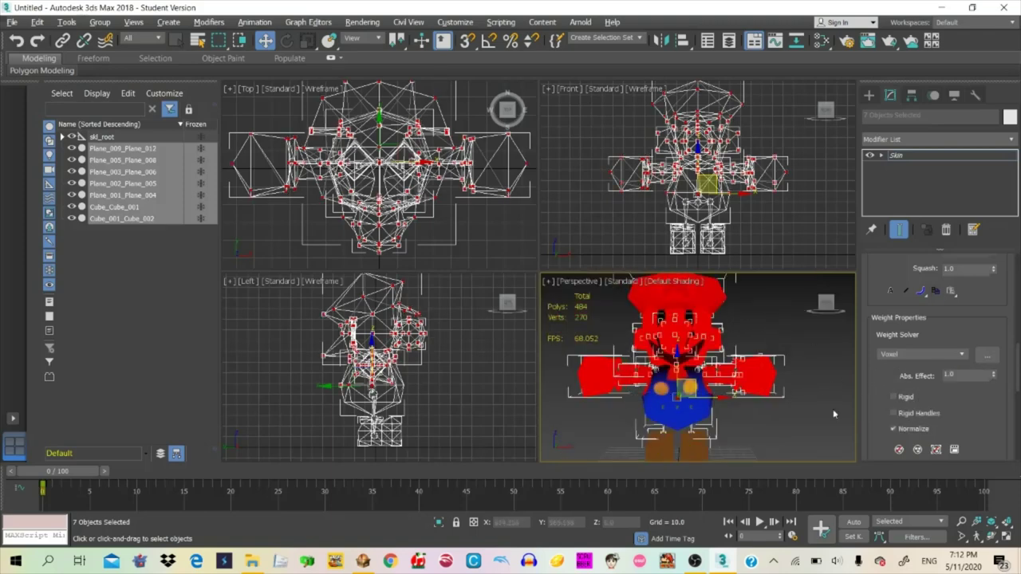
click(761, 416)
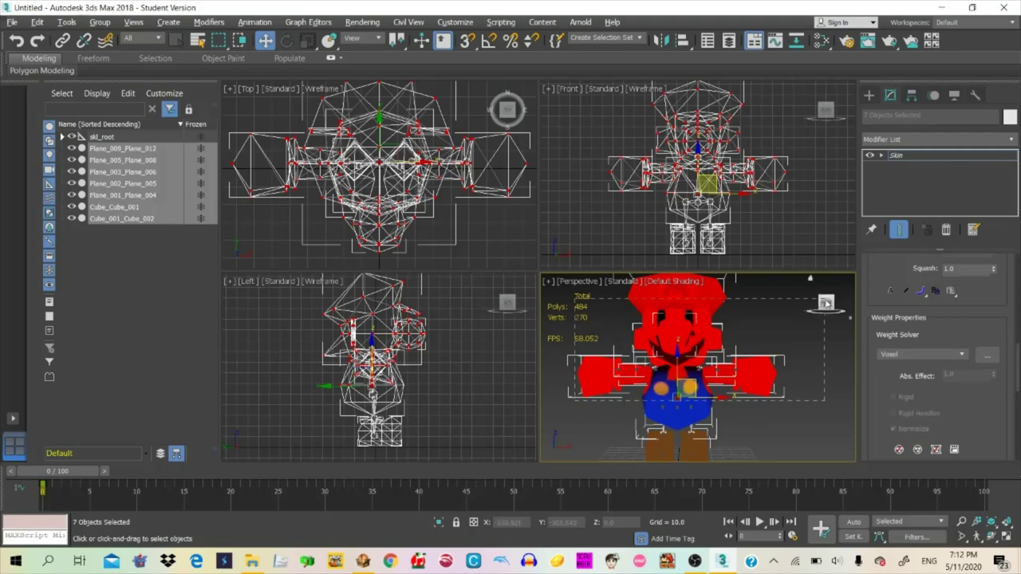
drag(817, 144, 818, 146)
drag(960, 375, 870, 369)
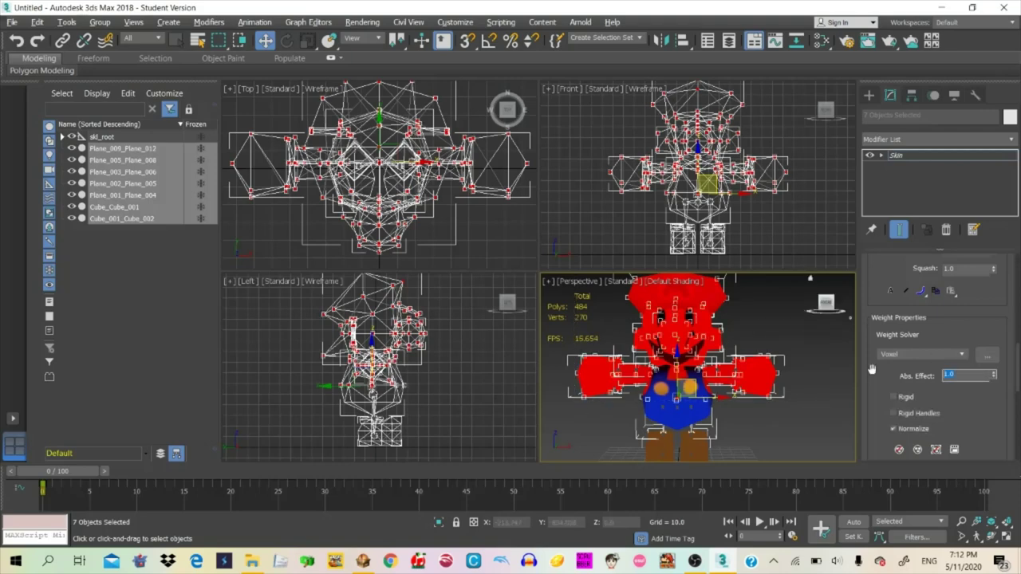
text(0)
key(Return)
text(1)
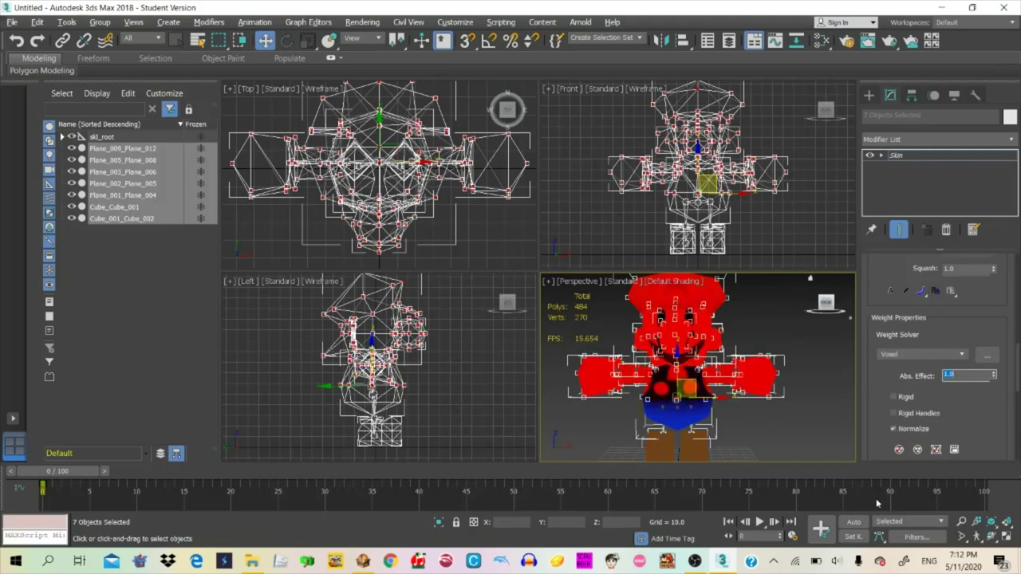
Examine the spin bone's weight coloring on Mario's head, arms and torso in the Perspective view
click(795, 435)
scroll(717, 295, down, 3)
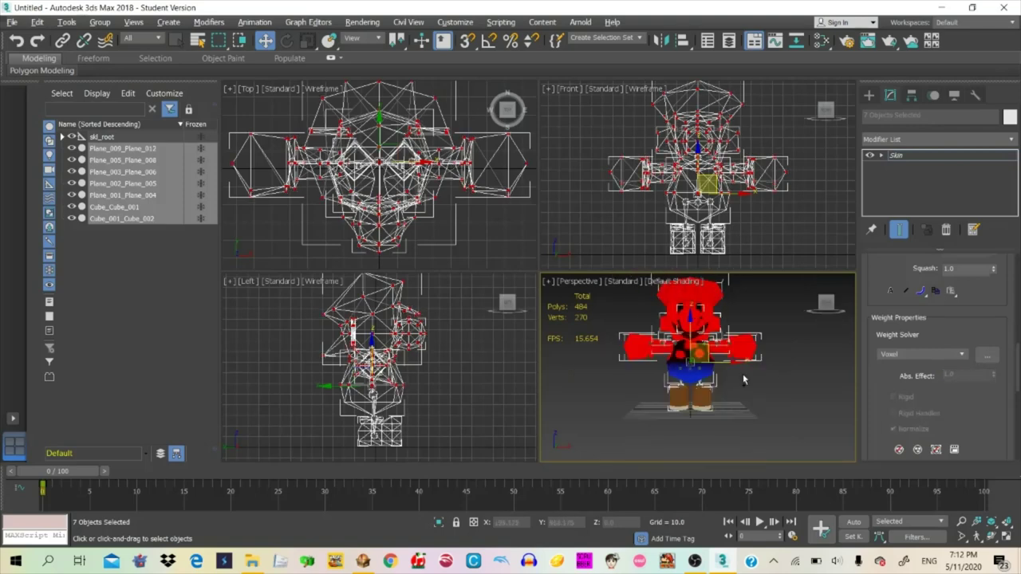
key(Up)
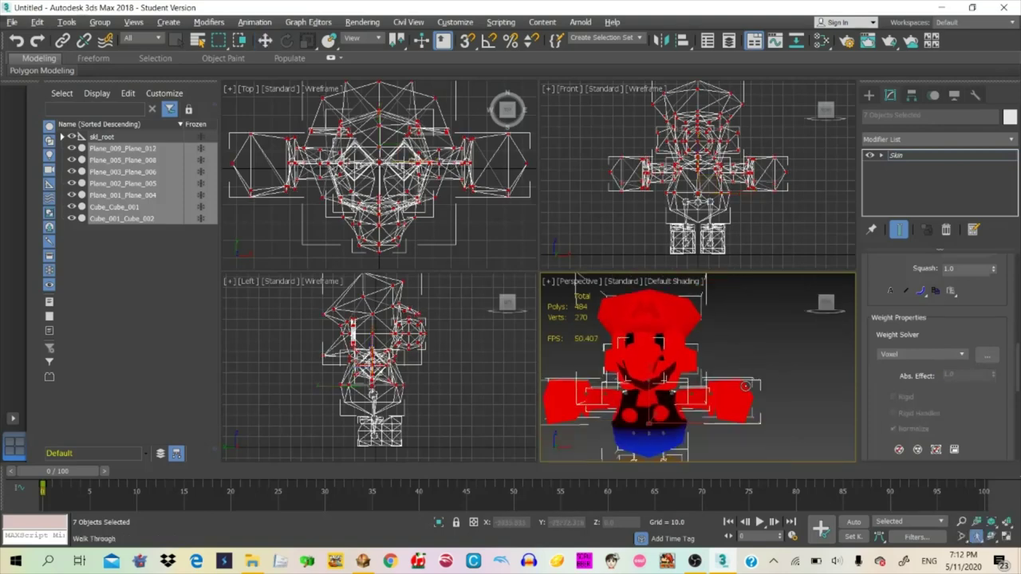
key(Up)
key(Down)
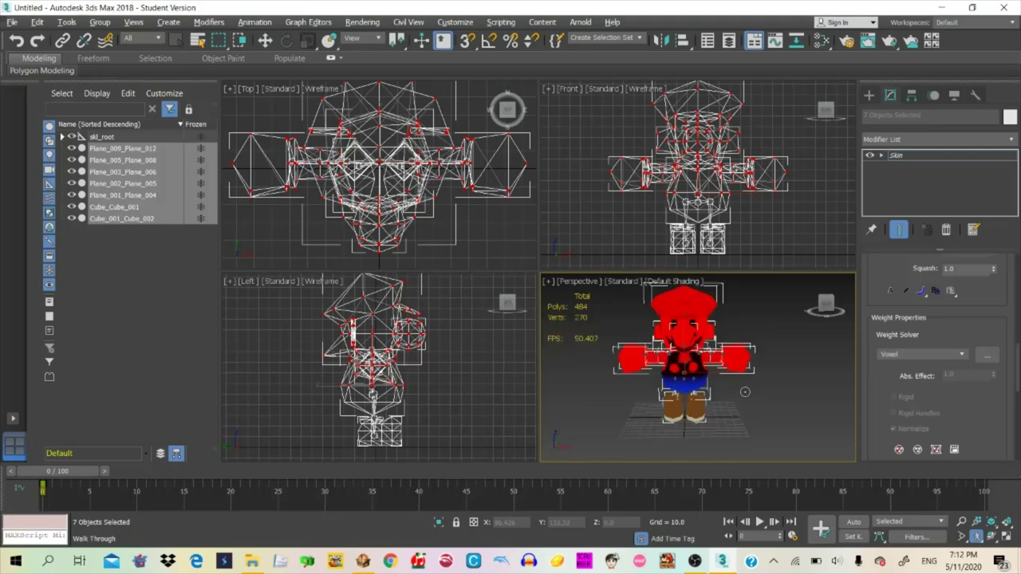
key(Up)
drag(745, 391, 745, 368)
key(Down)
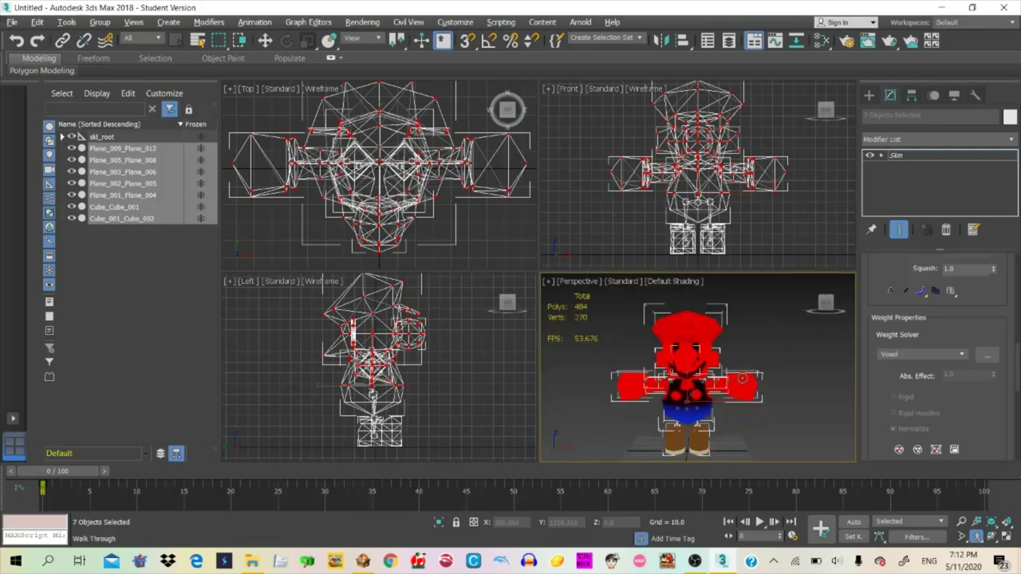
Rotate the spin bone to test how the weighted upper body follows it, then undo the rotation
click(420, 327)
right_click(780, 362)
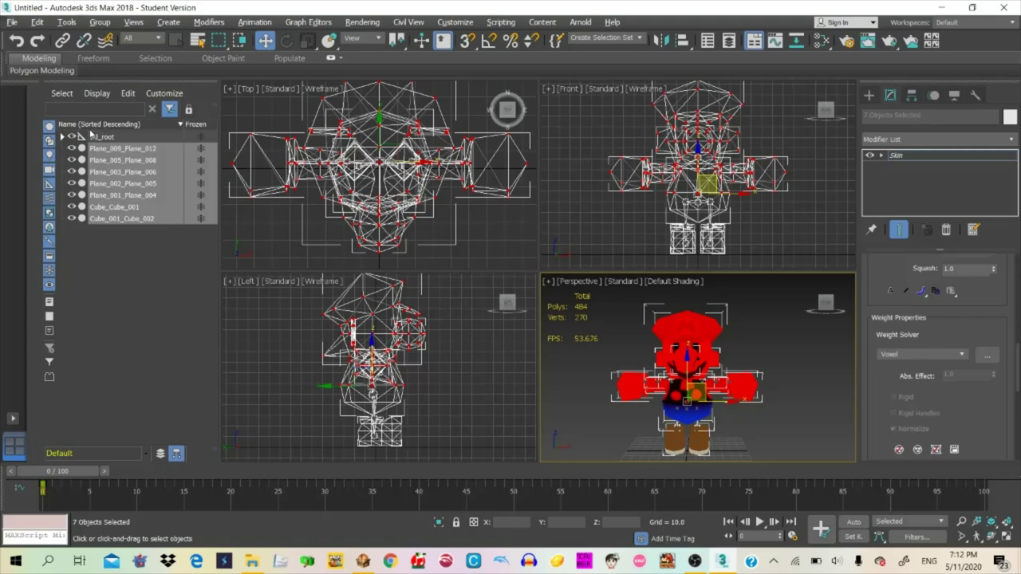
click(63, 137)
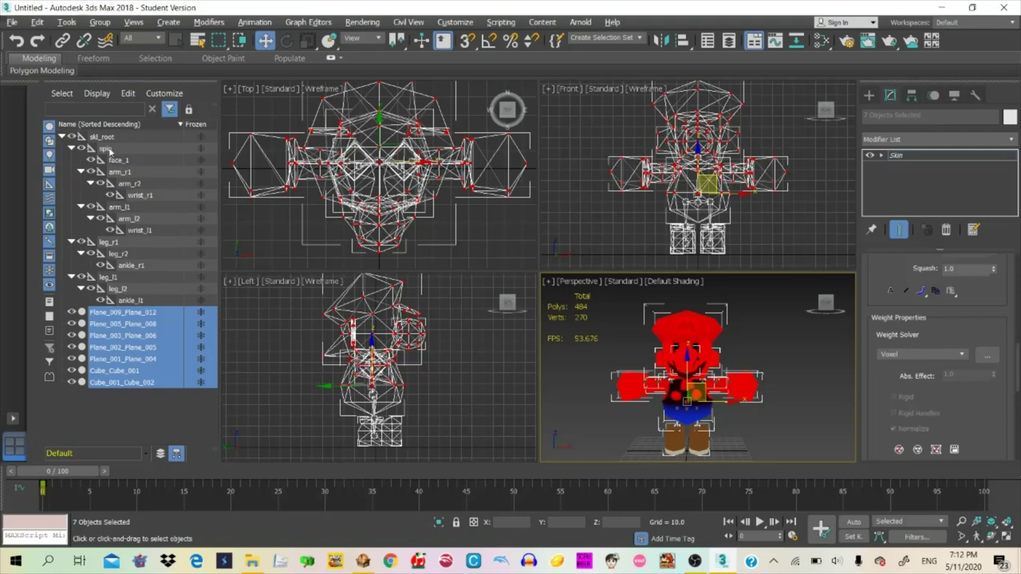
click(105, 148)
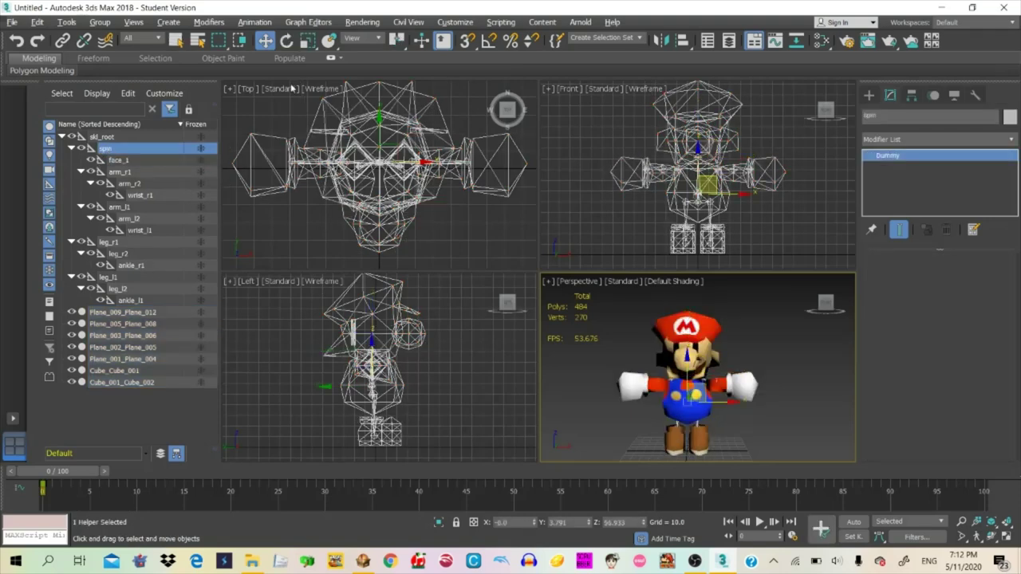
click(286, 40)
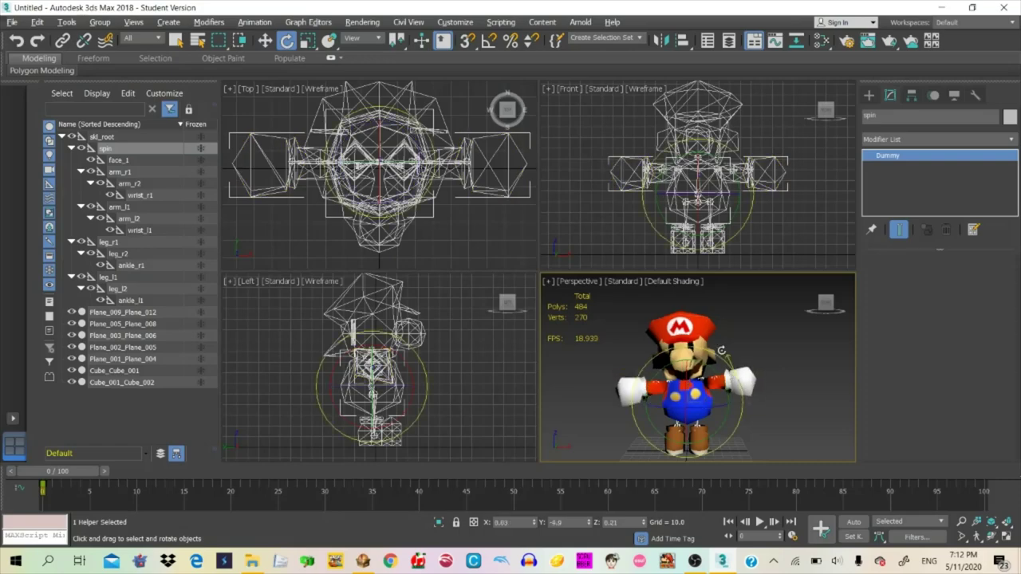
drag(721, 351, 673, 329)
key(ctrl+z)
key(ctrl+z)
key(ctrl+z)
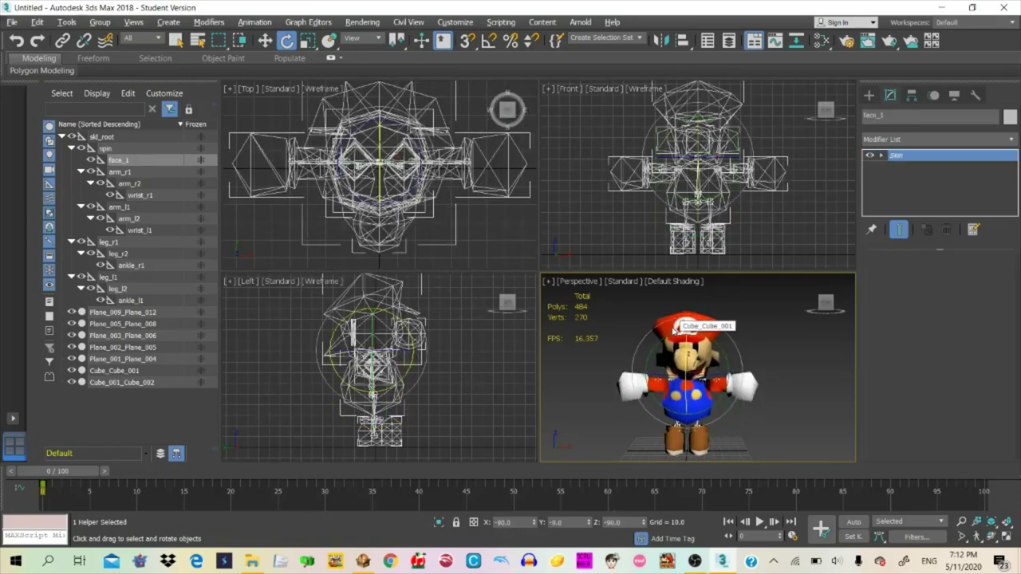
Edit the skin envelopes of the seven model meshes with face_1 as the active bone and whole-element selection enabled
click(676, 327)
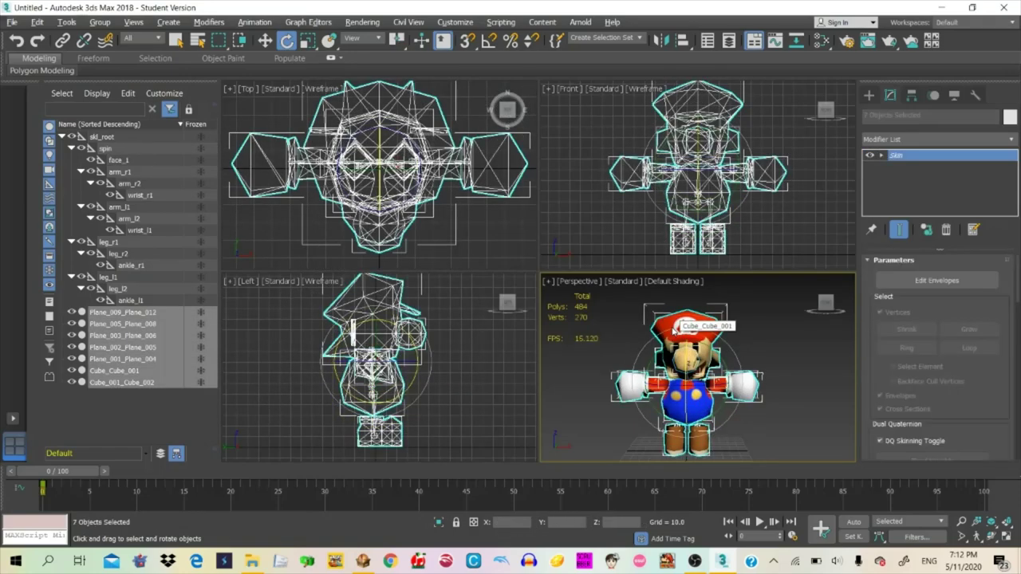
click(936, 280)
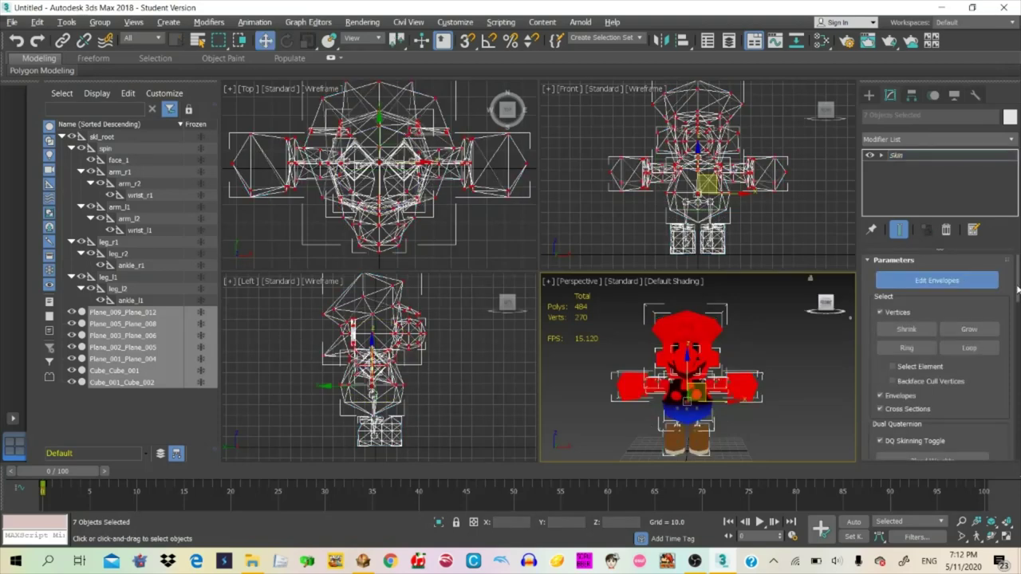
click(114, 149)
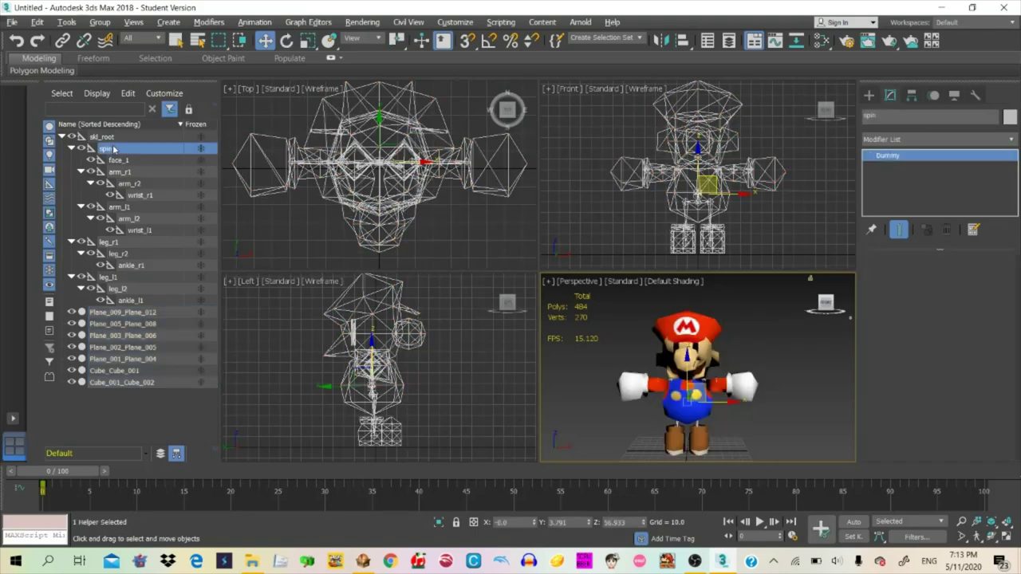
key(ctrl+z)
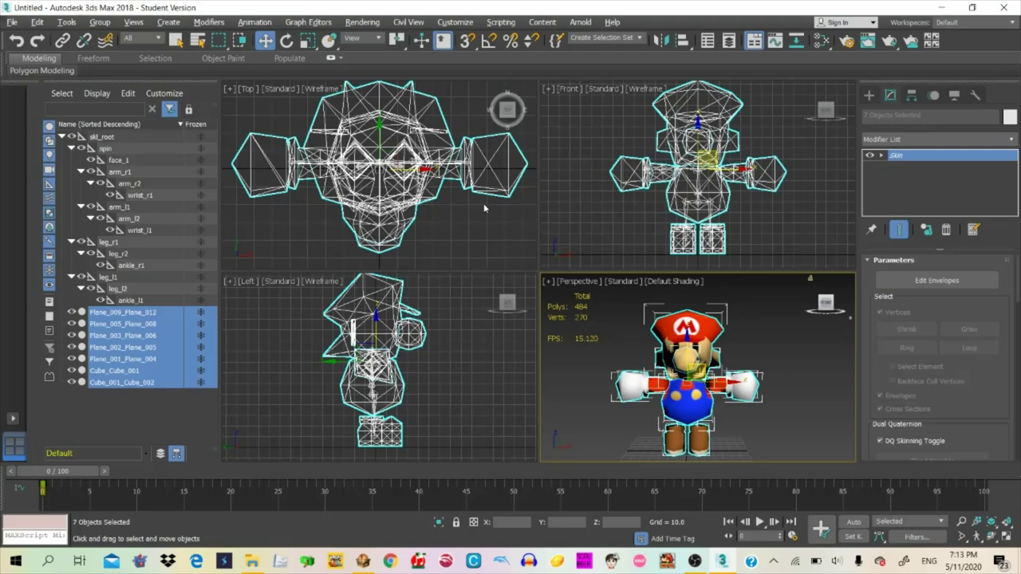
click(943, 281)
drag(1017, 275, 1012, 323)
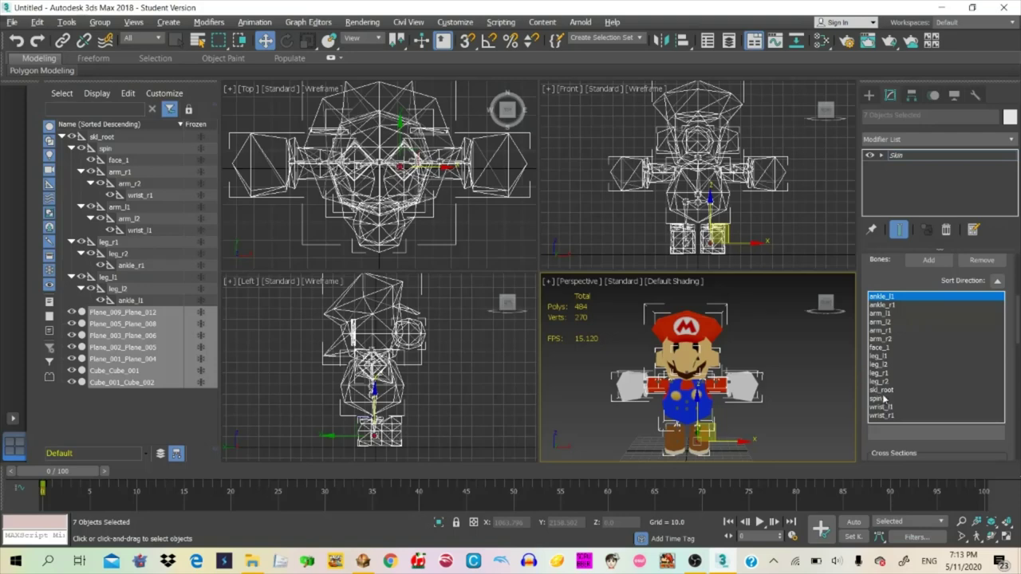
click(891, 349)
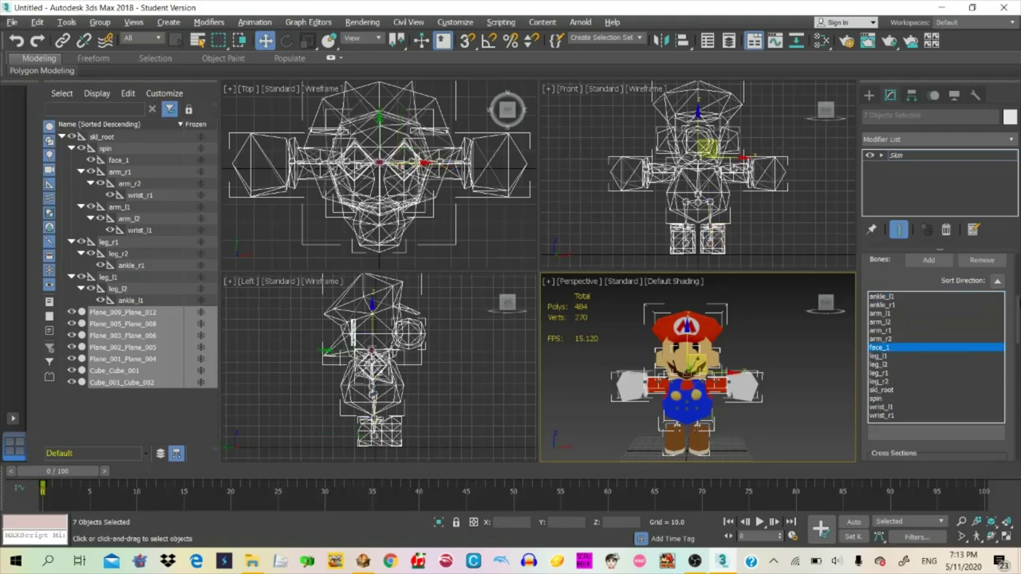
scroll(1008, 319, down, 2)
scroll(1009, 319, up, 5)
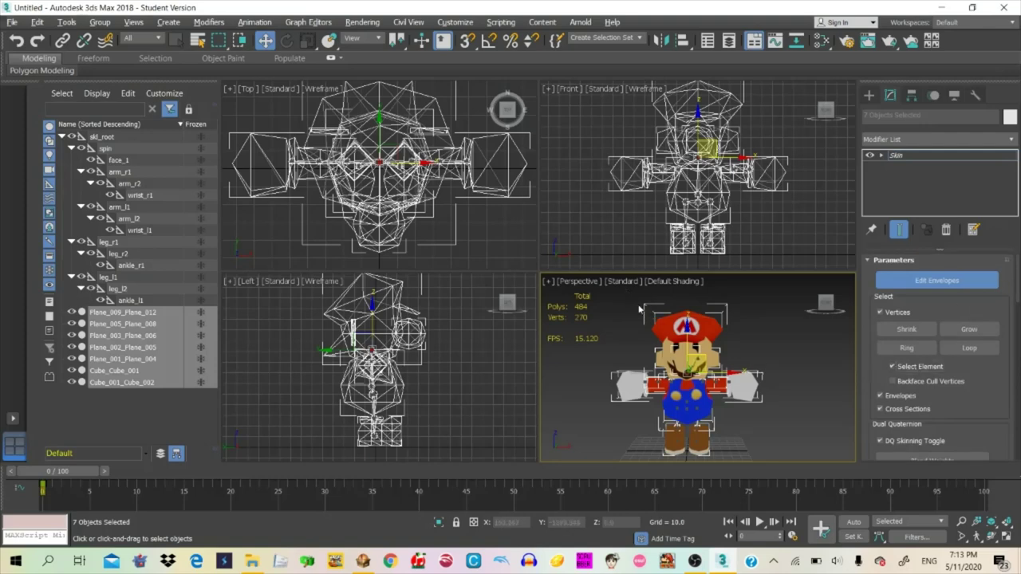
Select the cap and head vertices and set their absolute effect for face_1 to 1
click(678, 335)
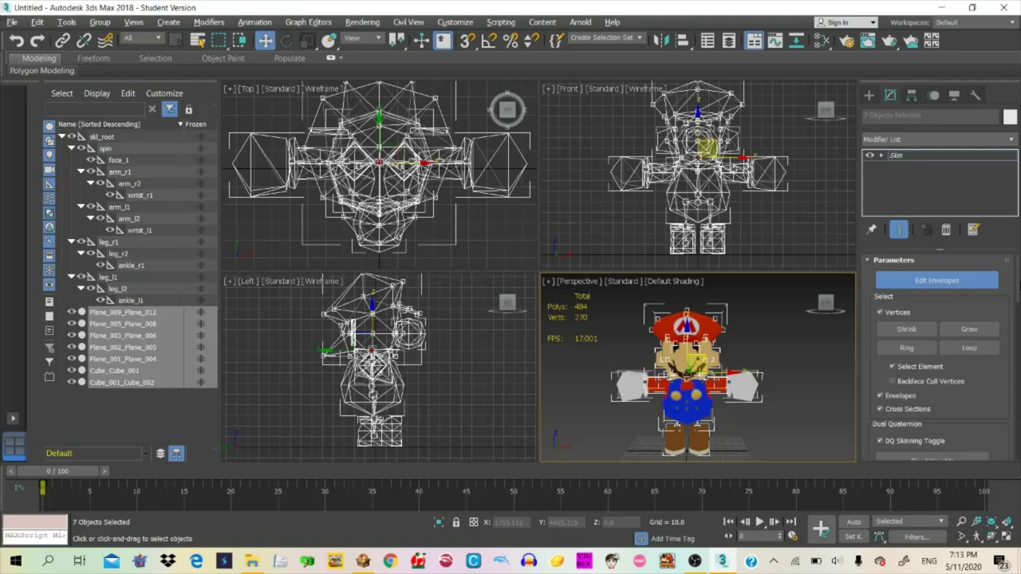
drag(1018, 299, 882, 388)
text(1)
key(Return)
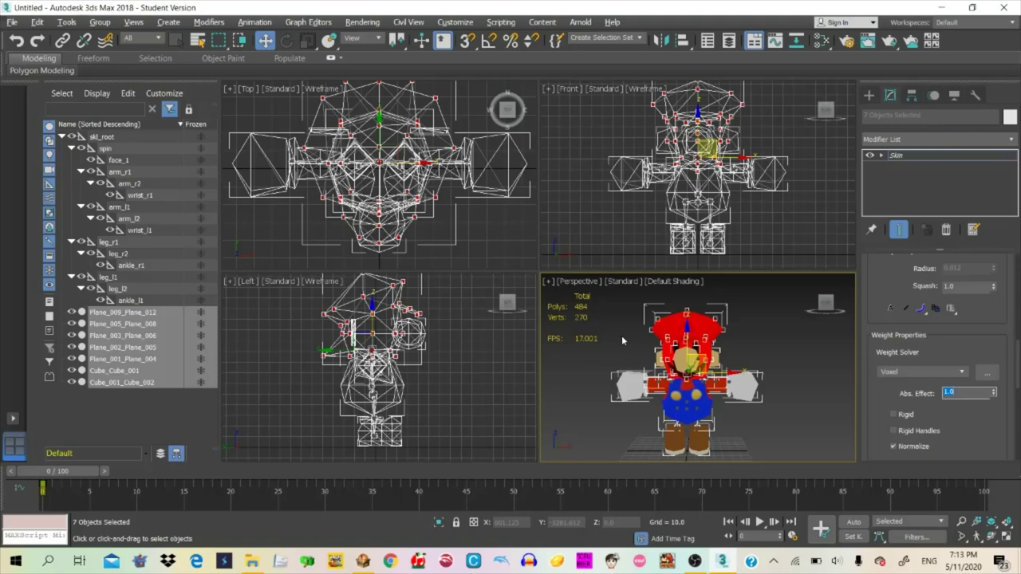
click(783, 351)
Select the nose vertices along with the head and set their face_1 absolute effect to 1
scroll(722, 336, up, 3)
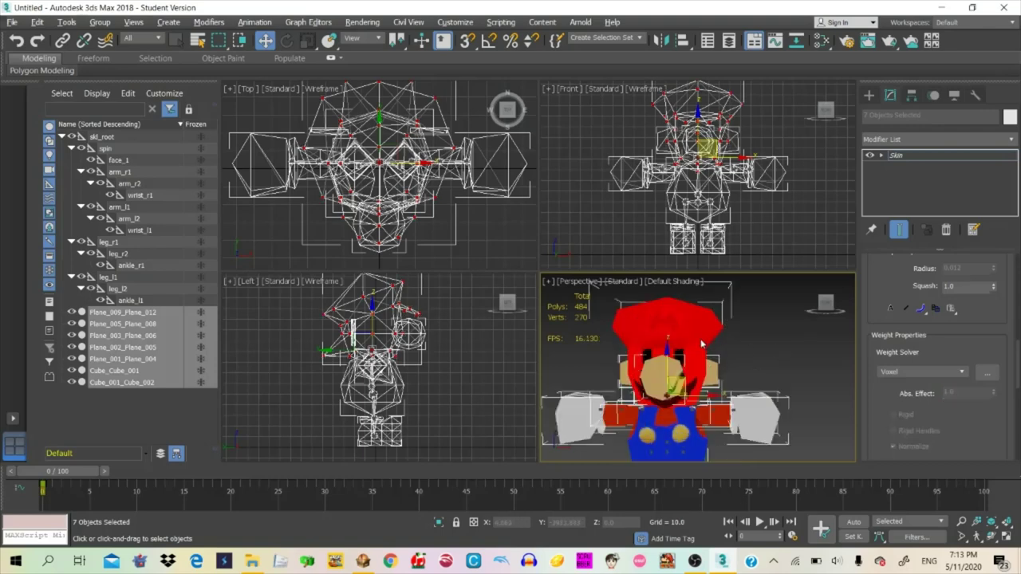
click(661, 380)
drag(966, 392, 887, 403)
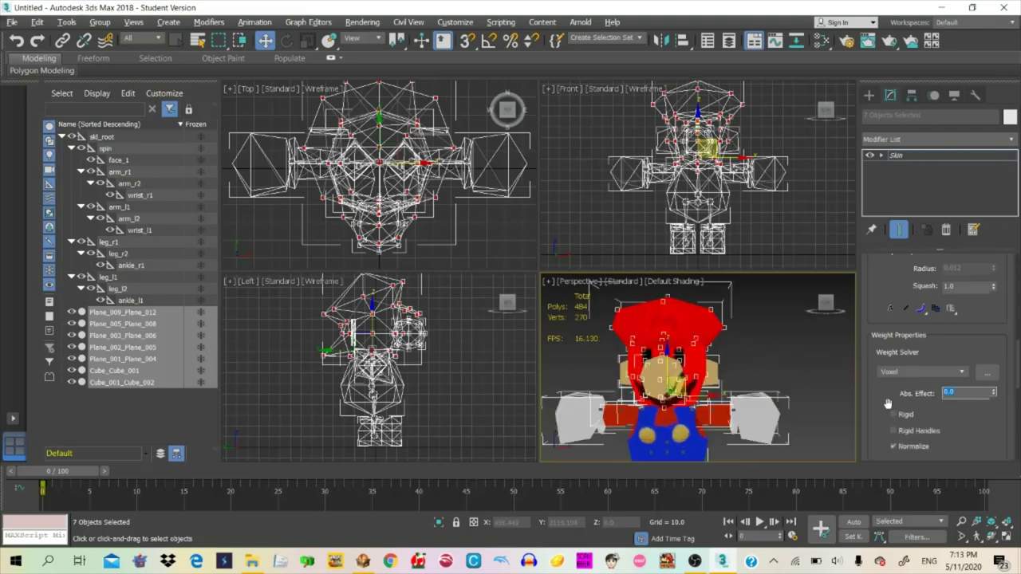
text(1)
key(Return)
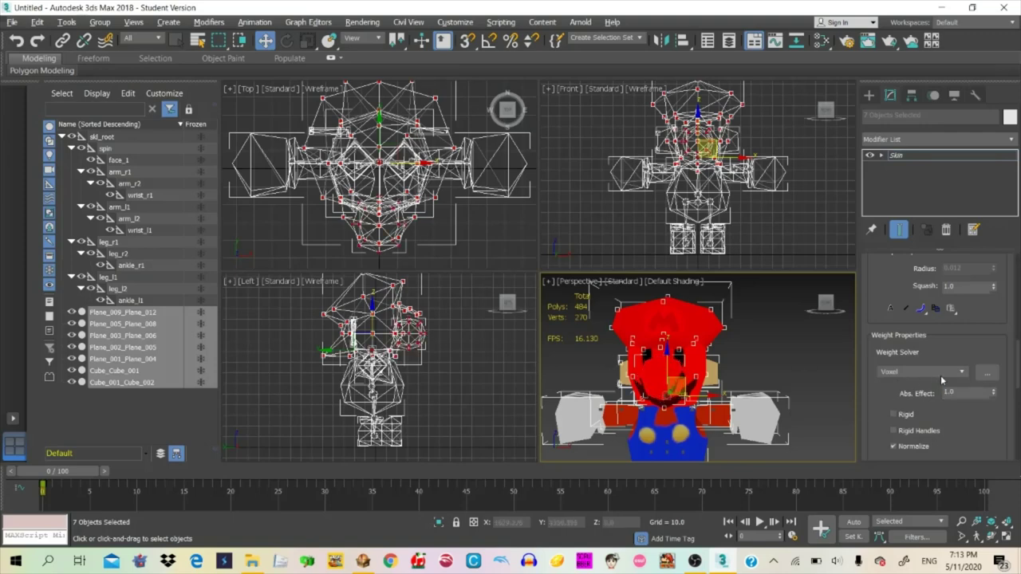
Include both ears in the head selection, resetting the face_1 weight to 0 and back to 1 for each
drag(979, 393, 897, 417)
text(0.)
key(Return)
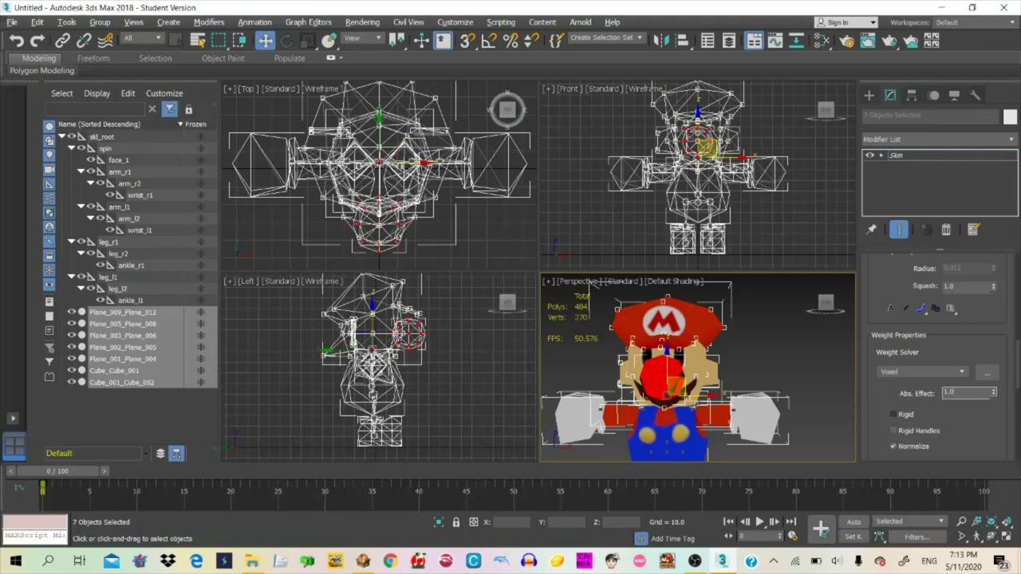
text(1.0)
key(Return)
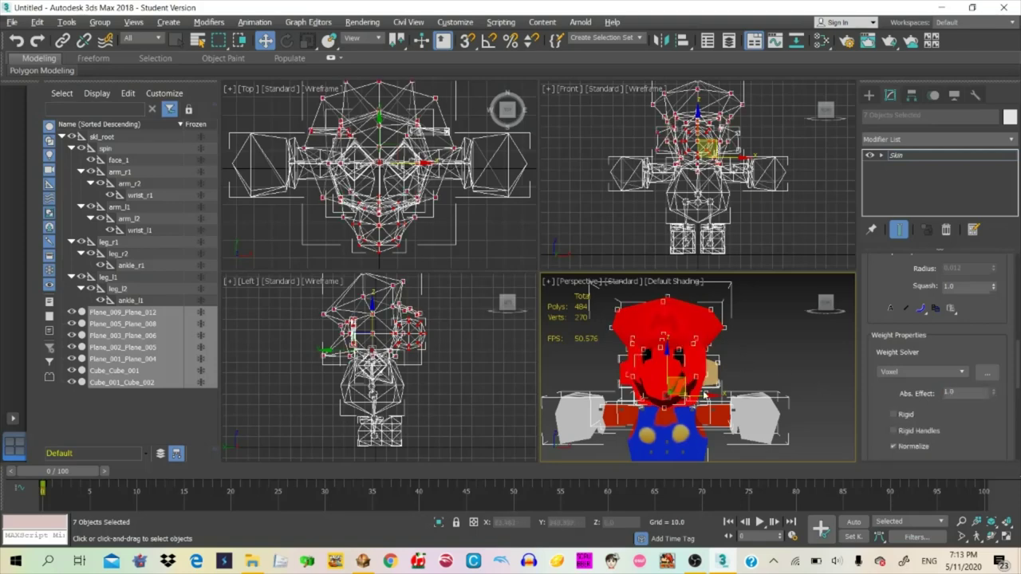
text(0)
key(Return)
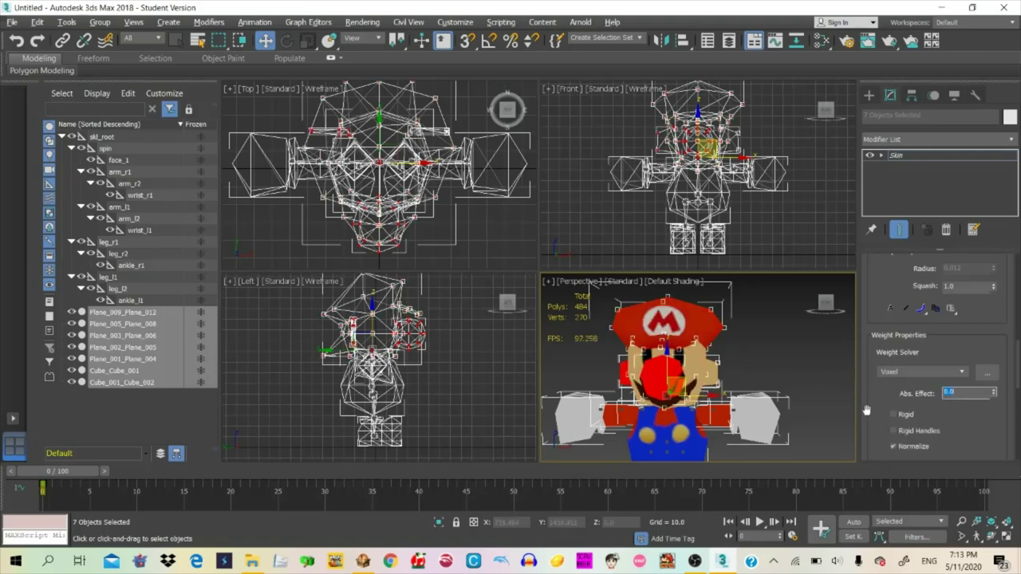
text(1)
key(Return)
click(781, 364)
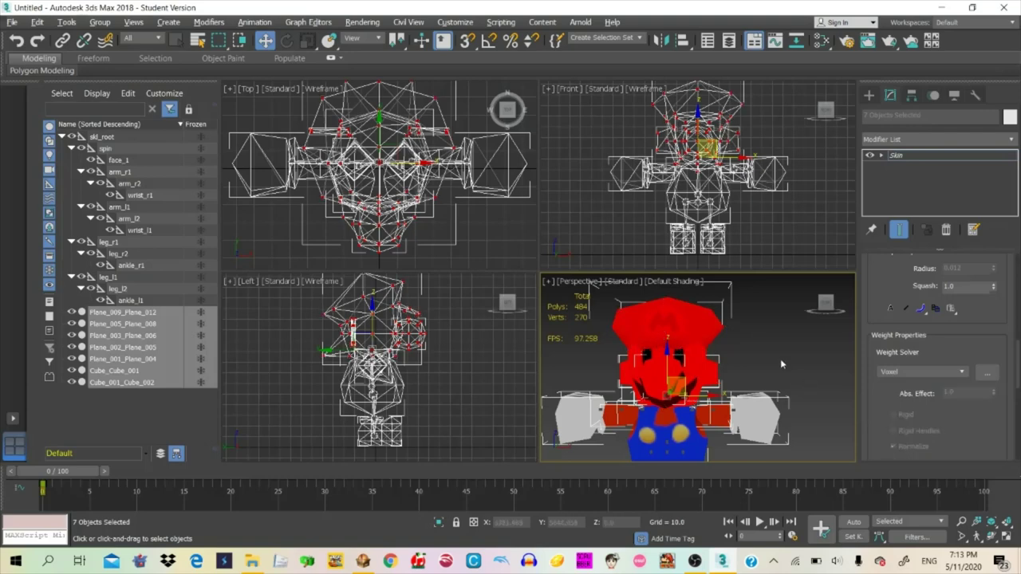
Make leg_l1 the active bone in the skin envelopes
scroll(780, 364, down, 3)
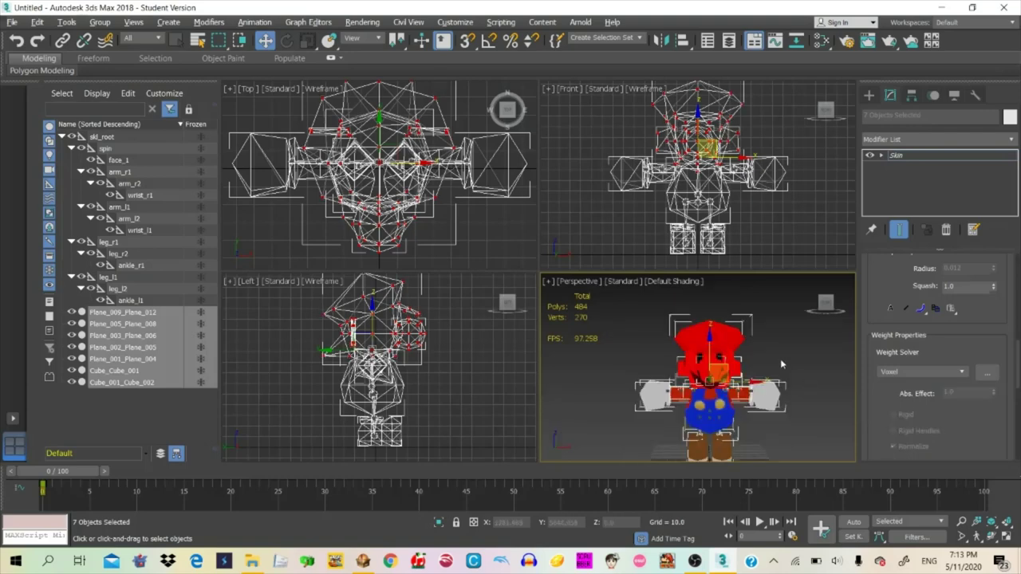
key(Up)
drag(778, 360, 786, 380)
right_click(786, 380)
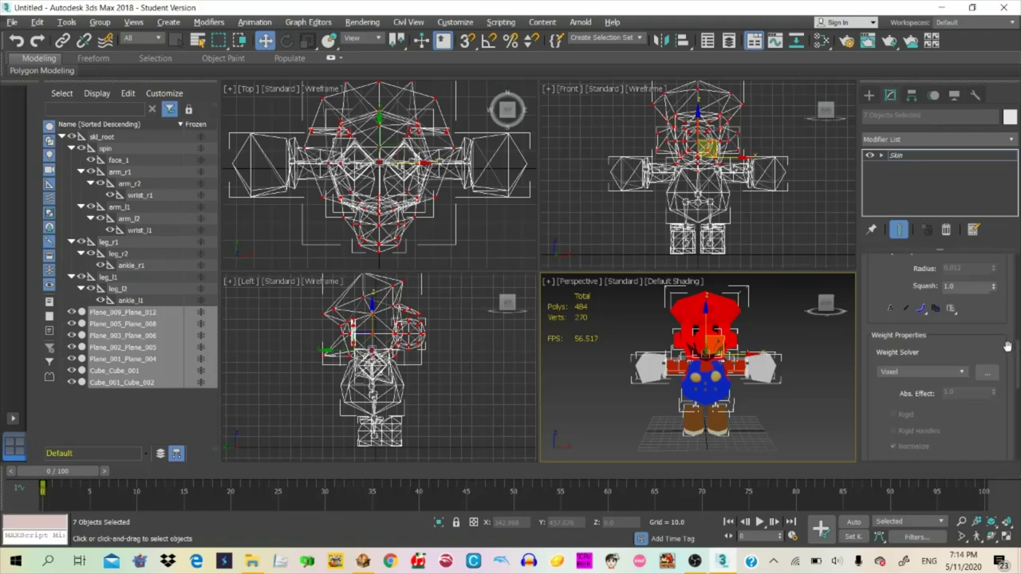
drag(1018, 374, 1003, 329)
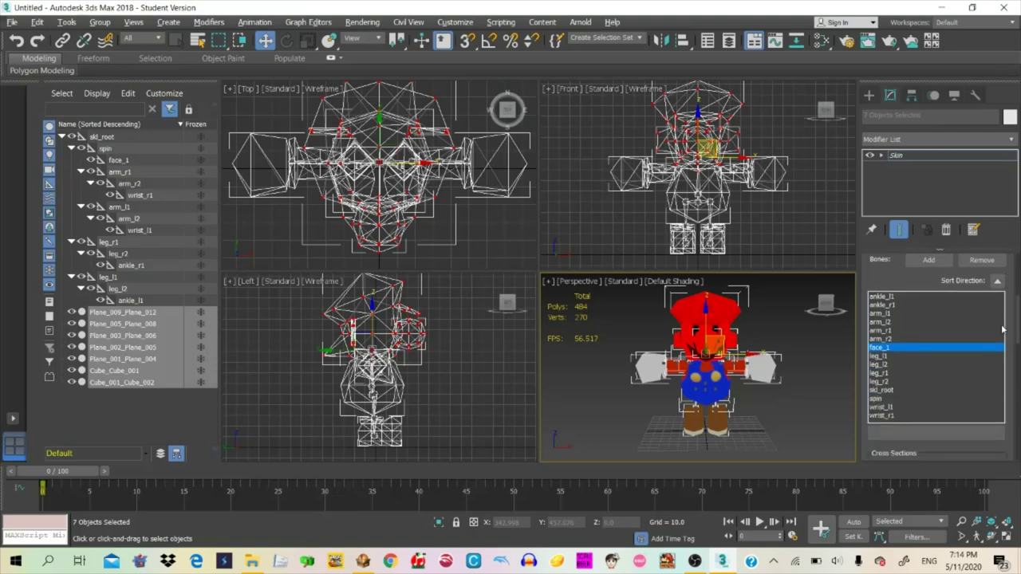
click(879, 356)
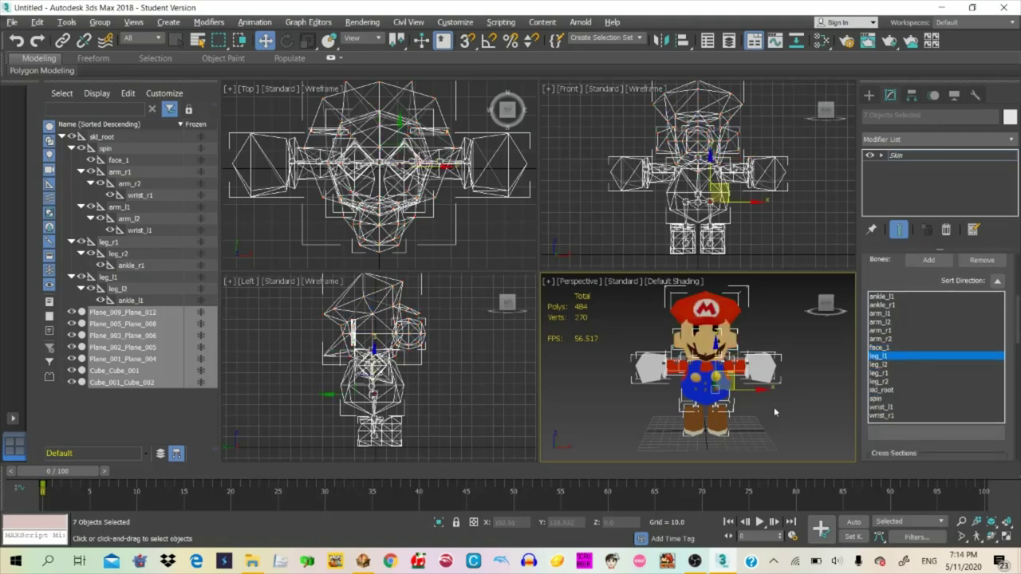
Try selecting the lower vertices of the boot beneath the leg_l1 bone, then clear the selection
scroll(774, 411, up, 3)
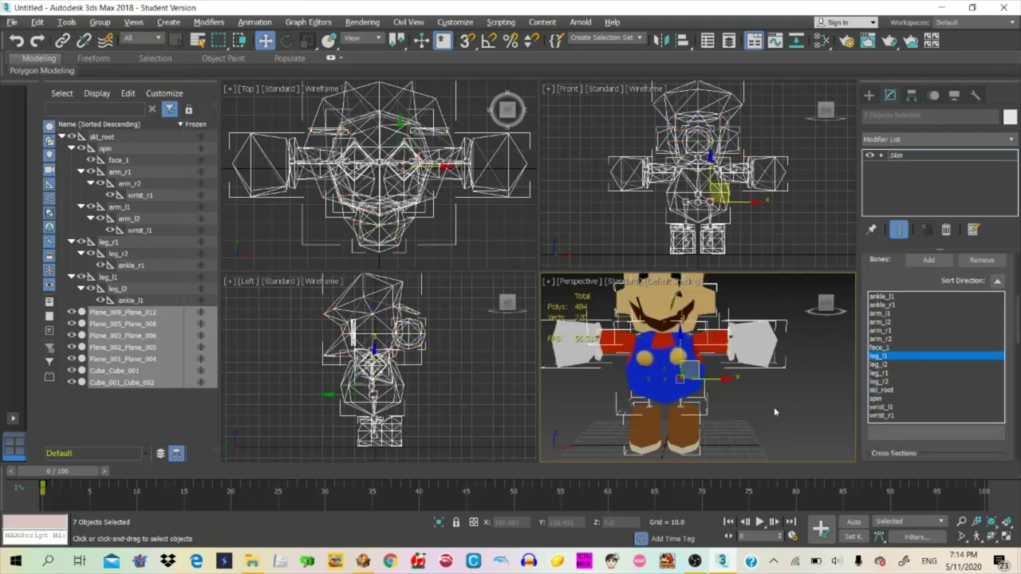
key(Up)
drag(775, 411, 743, 446)
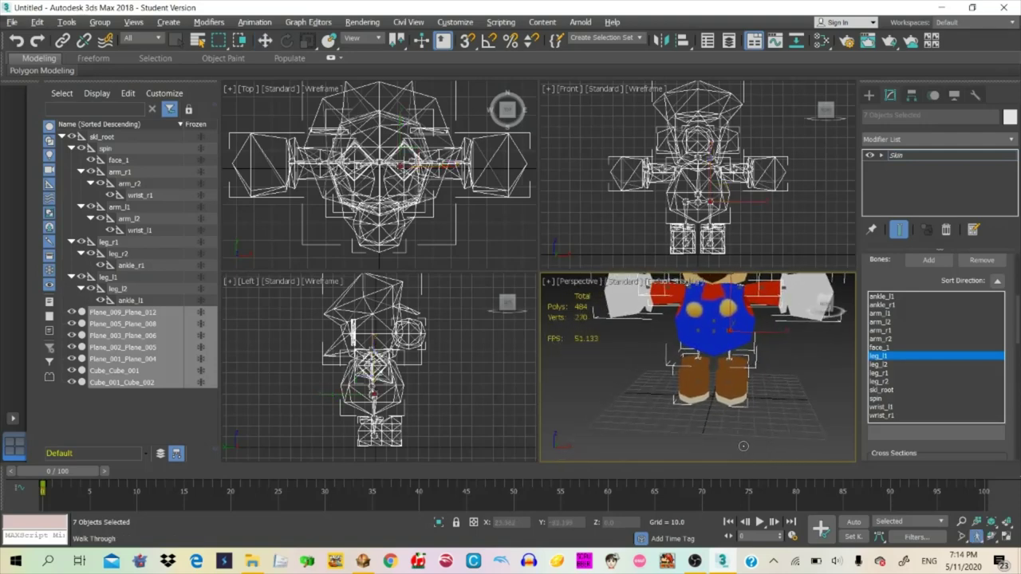
drag(743, 445, 749, 423)
key(Up)
key(Down)
key(Escape)
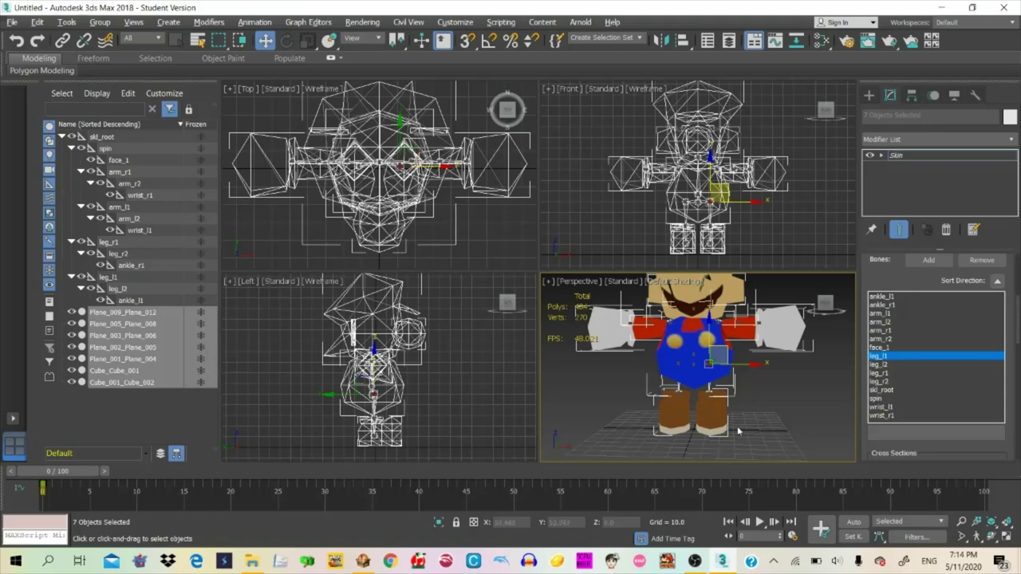
scroll(736, 425, up, 3)
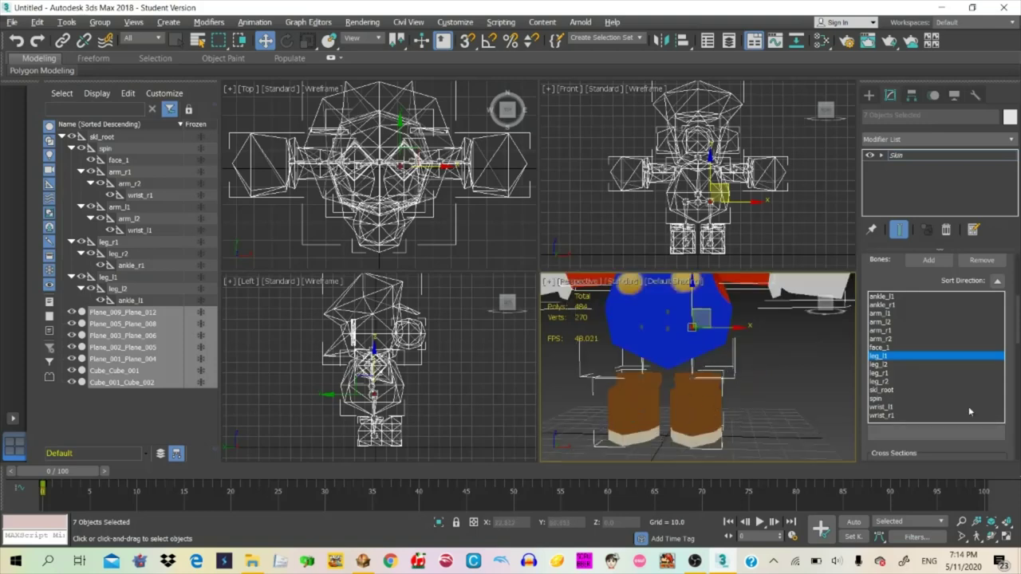
scroll(949, 391, up, 5)
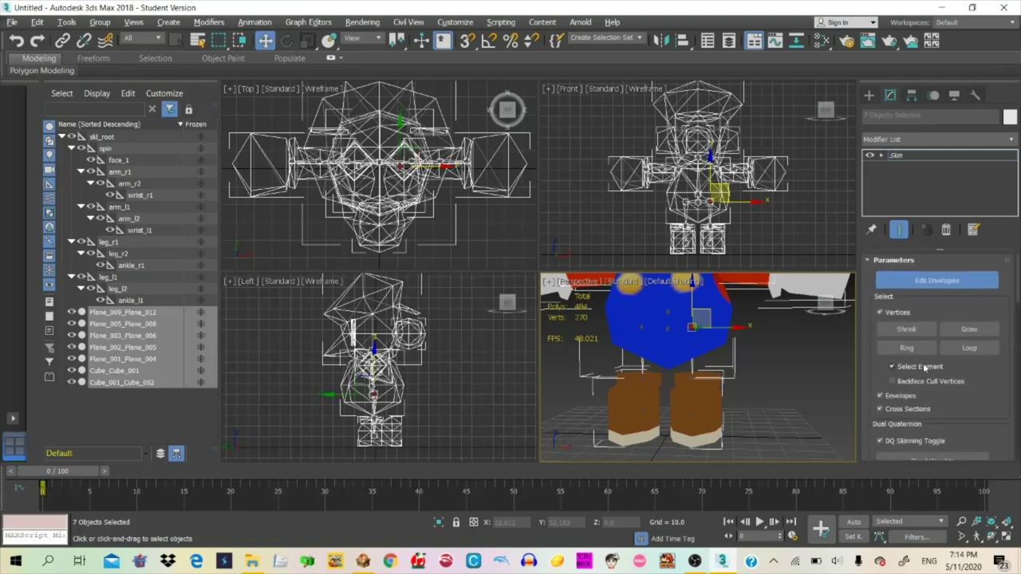
scroll(893, 367, down, 3)
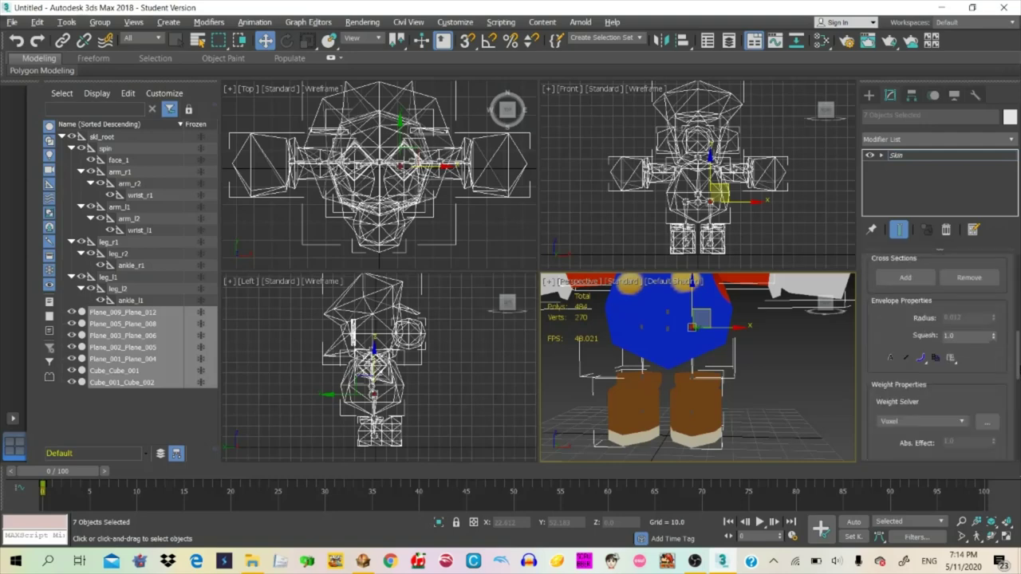
mouse_move(1018, 367)
mouse_down()
mouse_move(1019, 354)
mouse_move(1003, 379)
mouse_up()
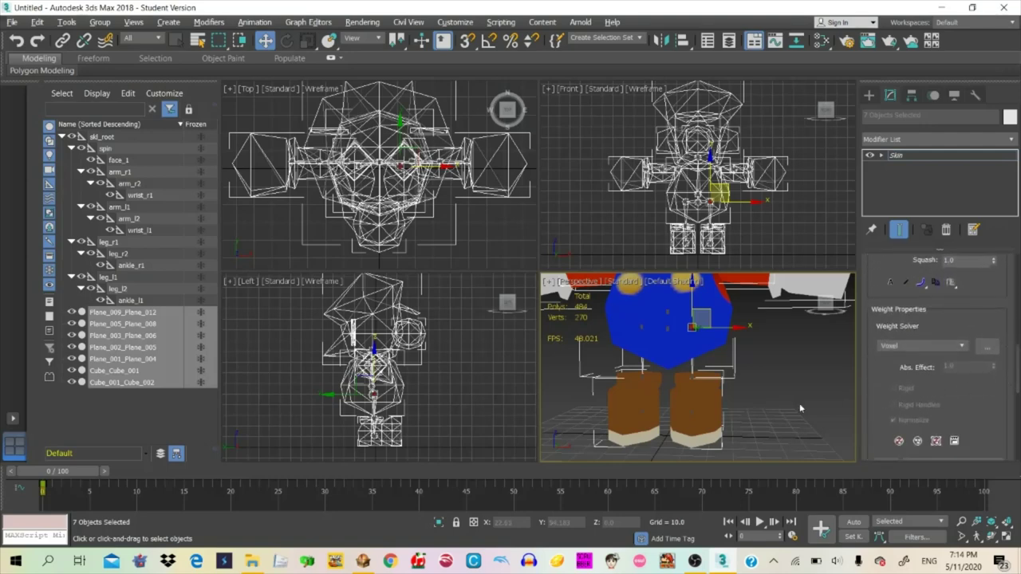
scroll(787, 376, down, 3)
scroll(787, 376, up, 3)
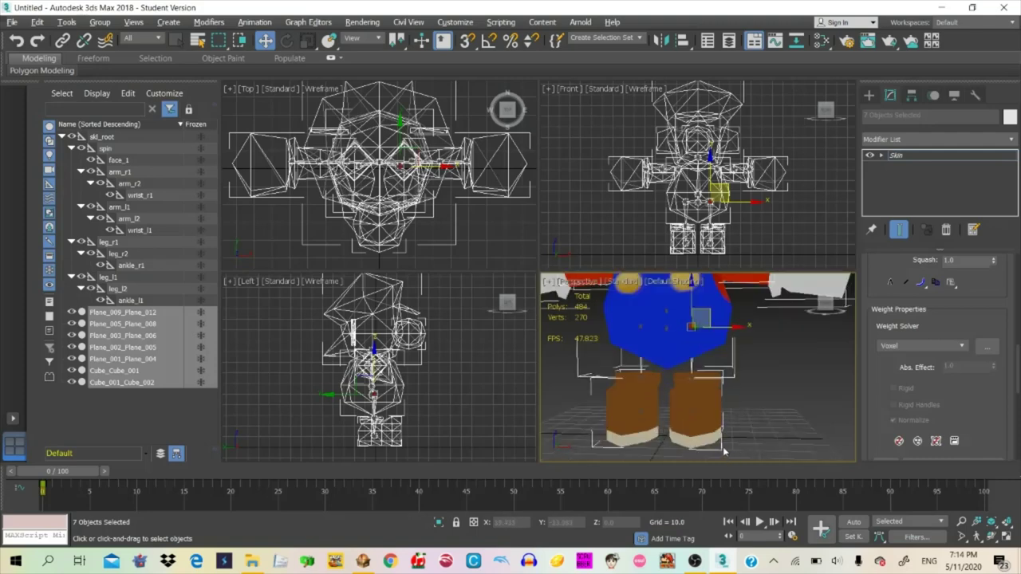
click(685, 410)
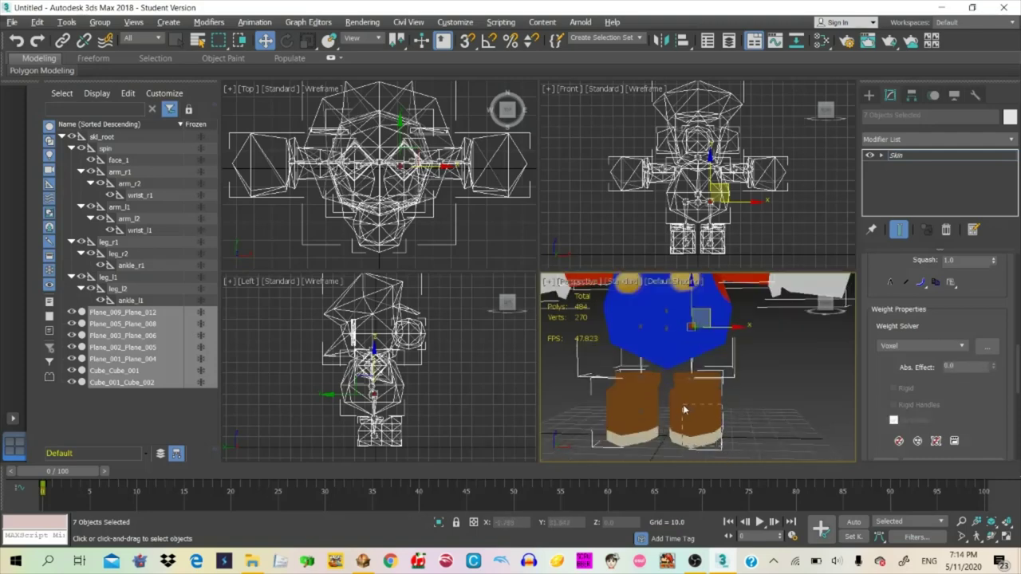
click(756, 440)
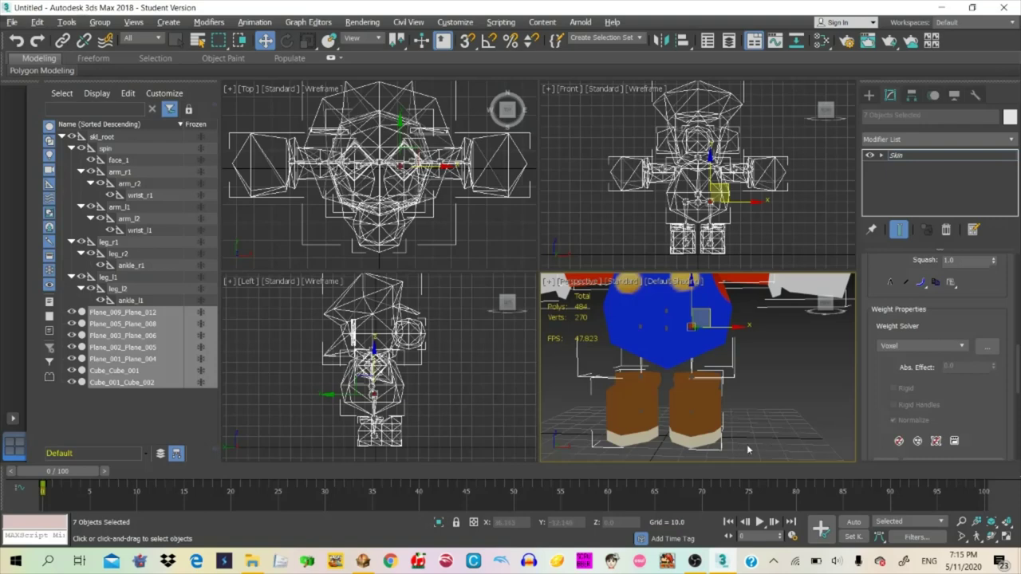
Select all vertices of the character's left boot and set their leg_l1 absolute effect to 1, then clear the selection
click(691, 412)
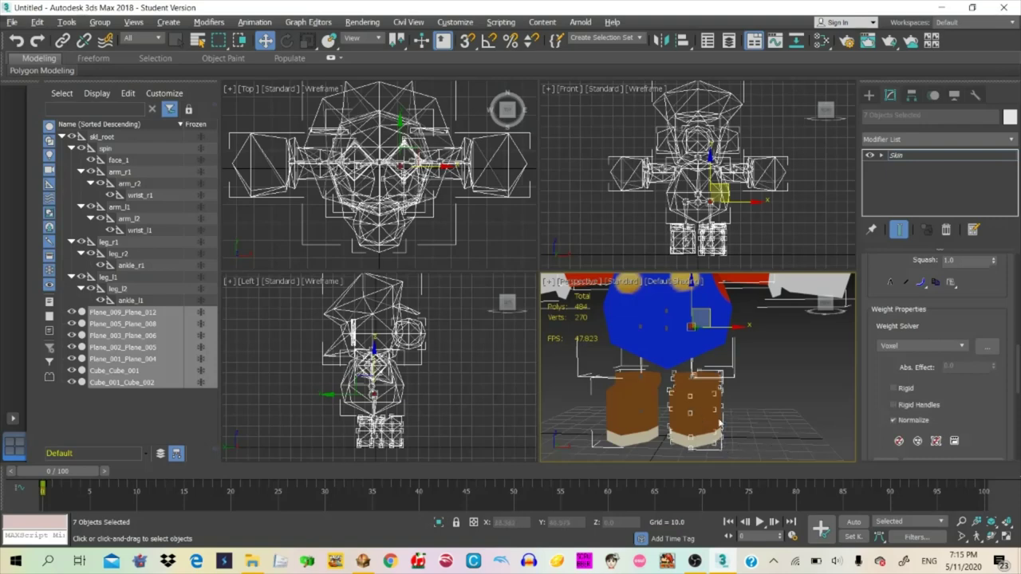
double_click(963, 365)
text(1)
key(Return)
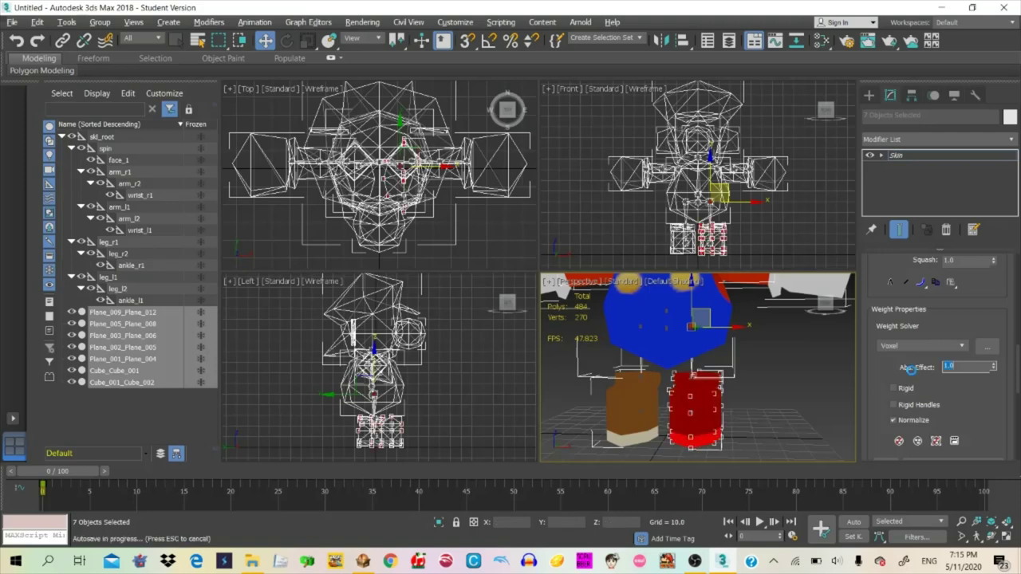
click(817, 382)
scroll(758, 411, up, 4)
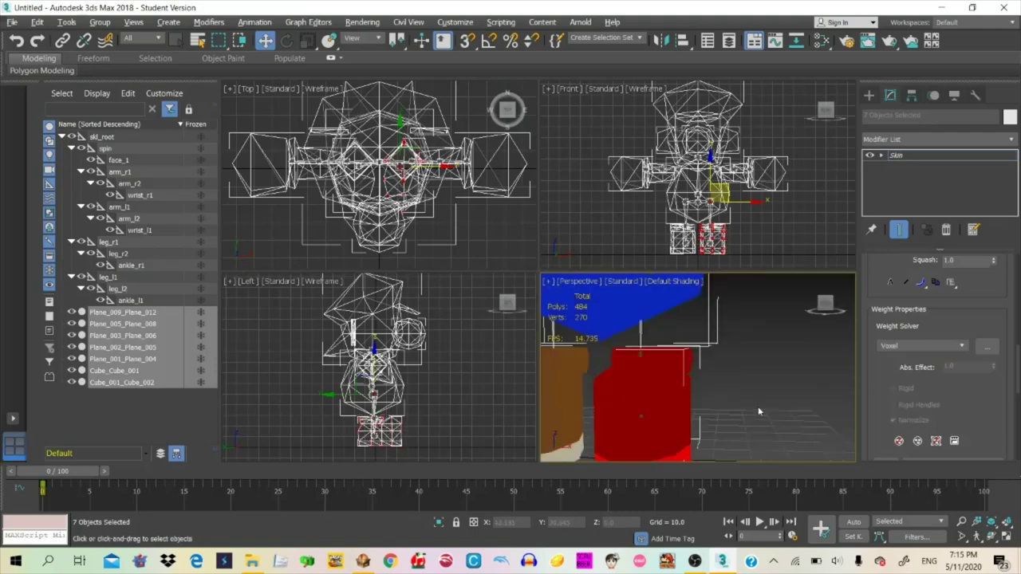
scroll(759, 411, down, 4)
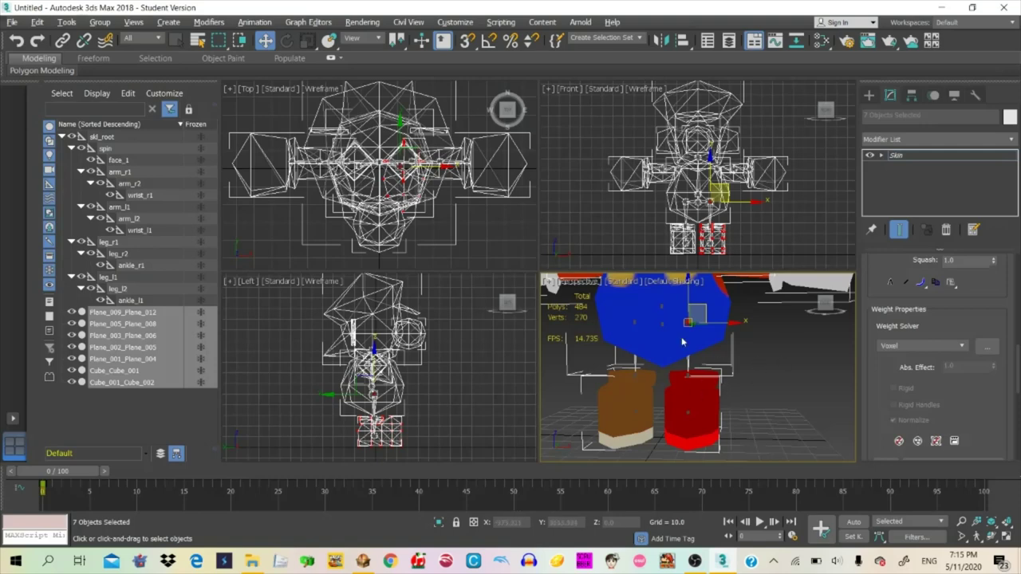
Make leg_l2 the active bone and set the absolute effect of all left boot vertices to 1
drag(1017, 373, 1016, 325)
click(917, 359)
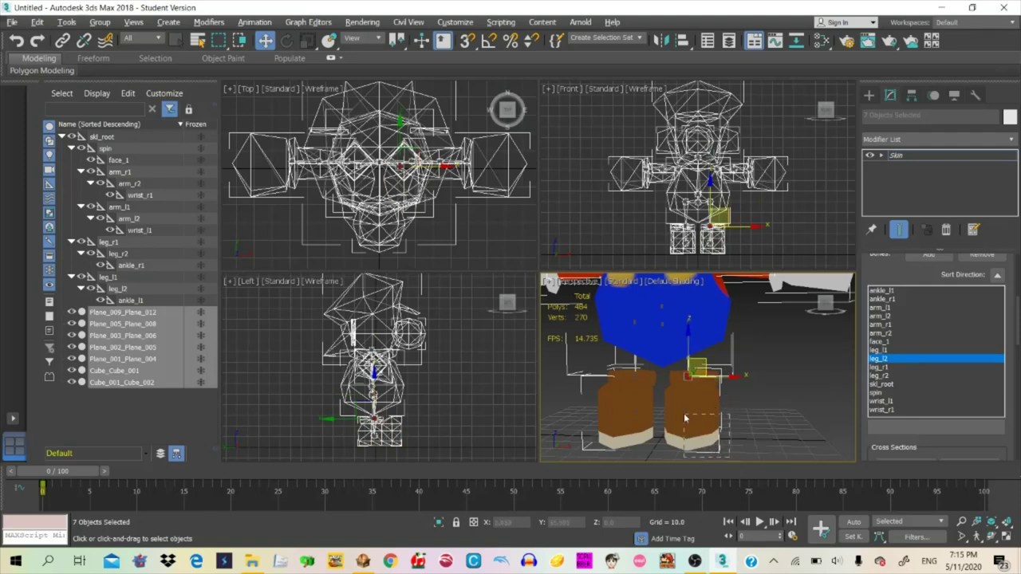
scroll(1018, 348, down, 2)
scroll(1017, 348, down, 5)
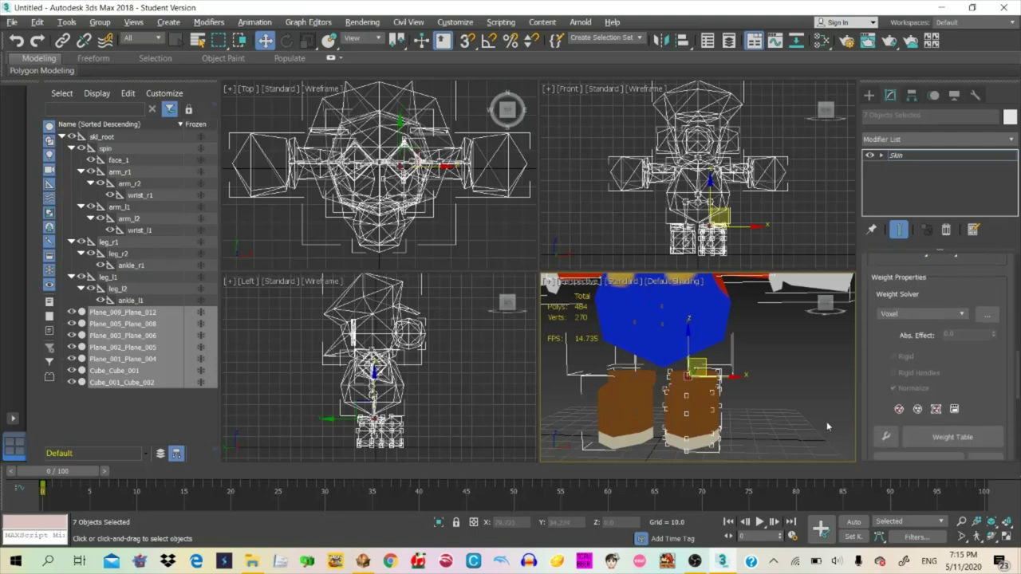
click(957, 335)
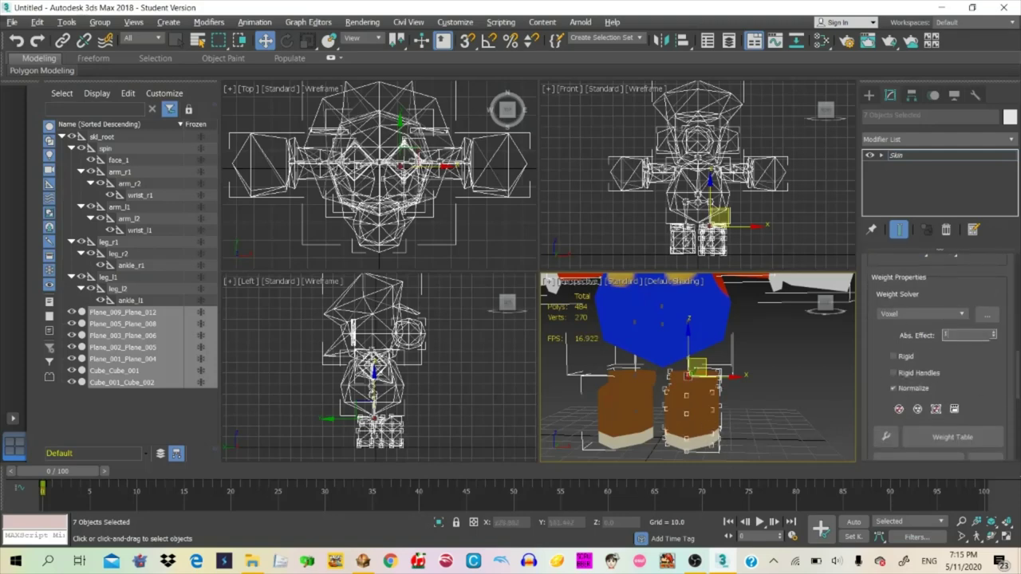
key(Return)
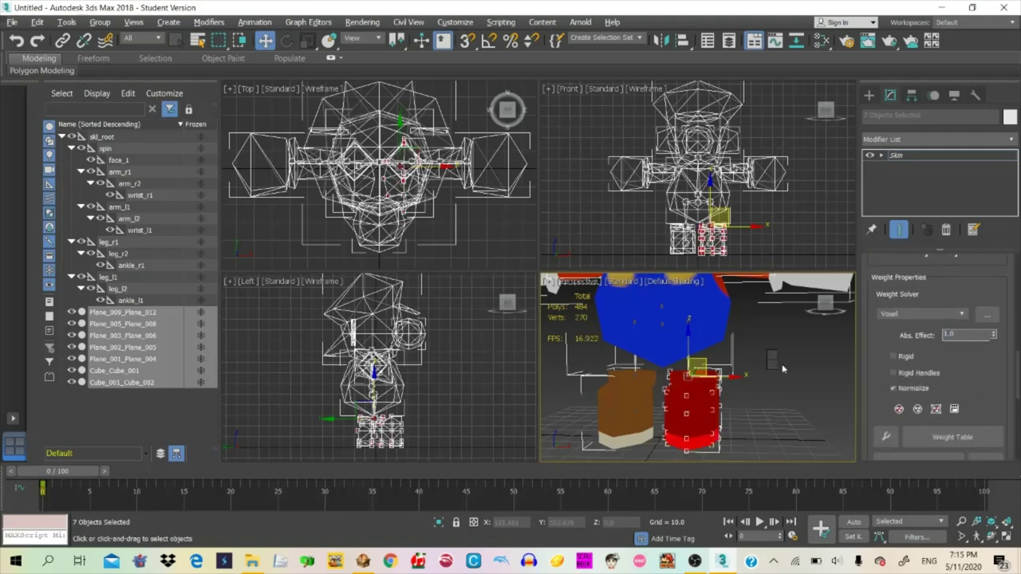
right_click(782, 368)
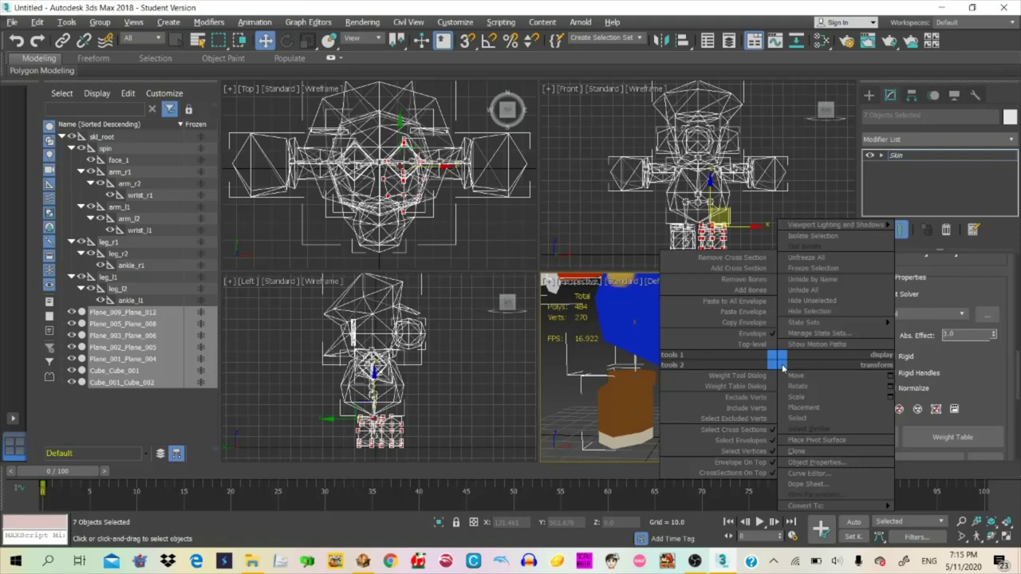
click(576, 408)
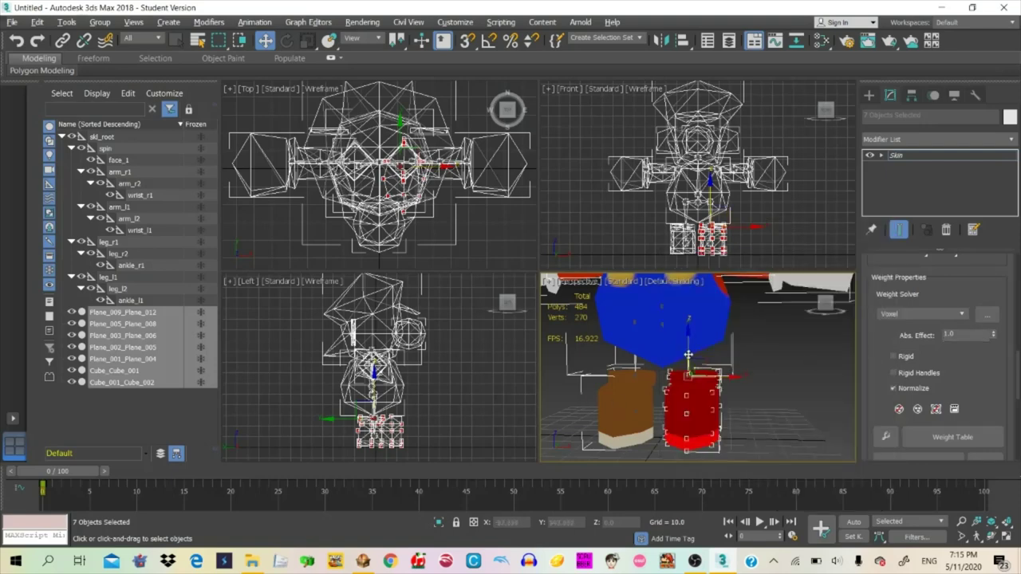
drag(674, 342, 747, 448)
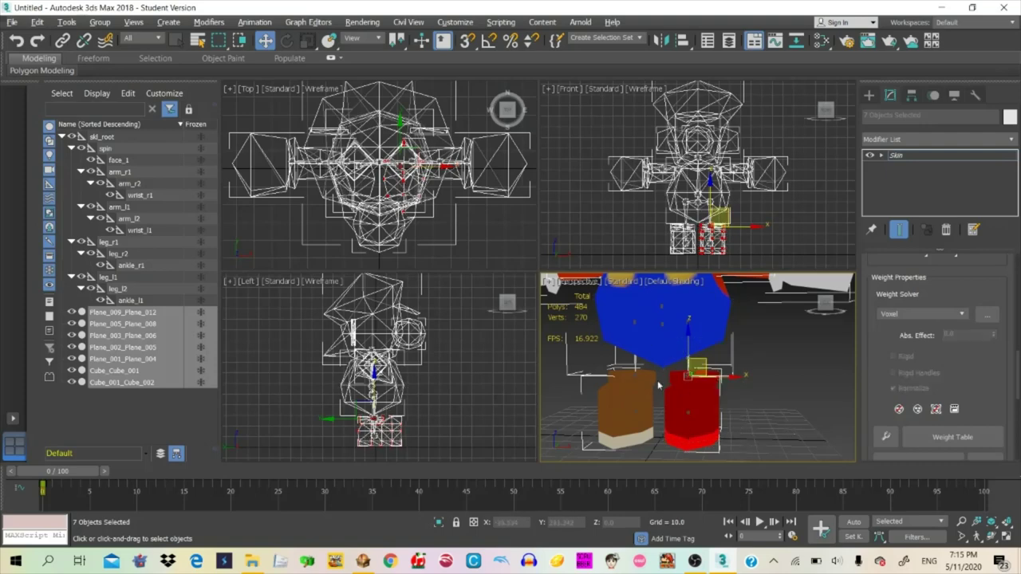
drag(670, 373, 755, 454)
key(ctrl+z)
key(ctrl+z)
Make ankle_l1 the active bone, select all left boot vertices and set their absolute effect to 1
scroll(930, 317, up, 10)
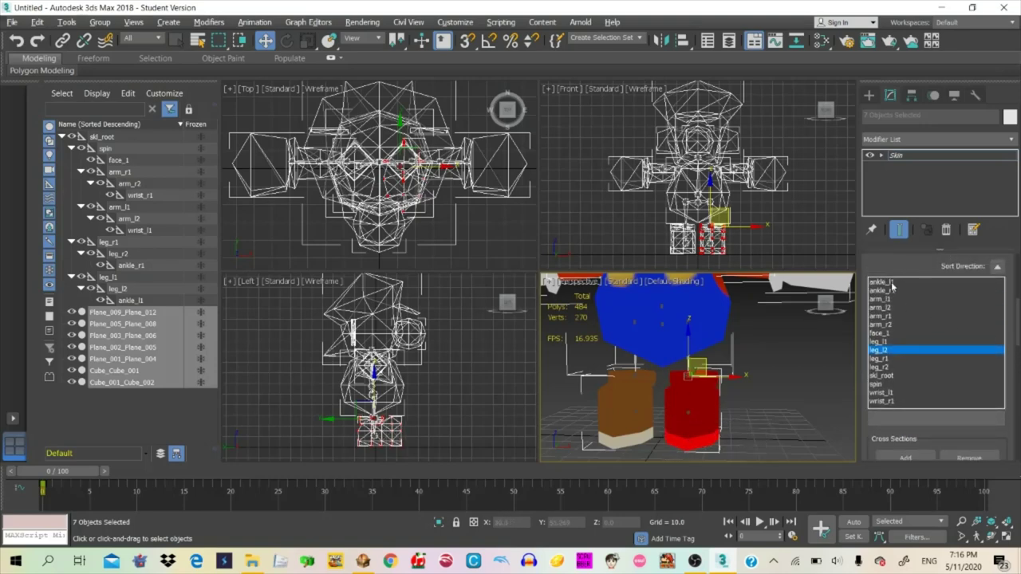
click(891, 282)
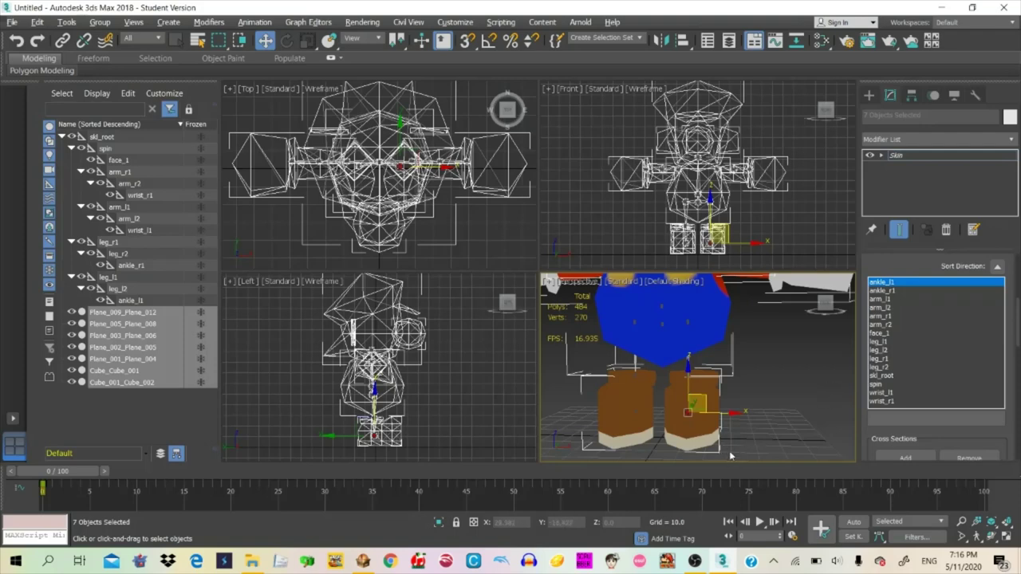
click(675, 403)
drag(1017, 325, 1000, 366)
drag(743, 454, 659, 364)
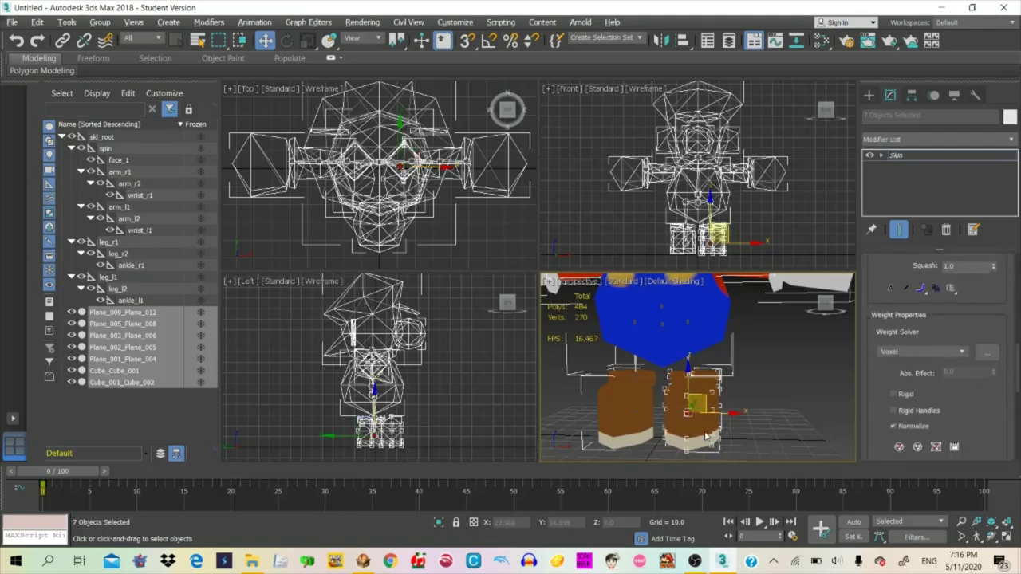
drag(960, 374, 892, 389)
text(1)
key(Return)
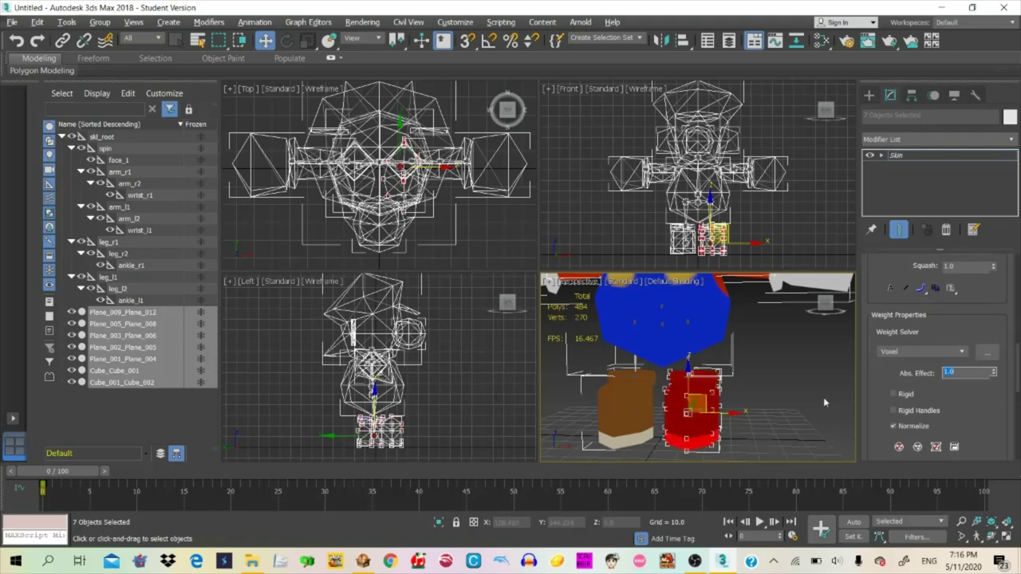
click(815, 408)
Make leg_r1 the active bone and set the absolute effect of all vertices of the character's right boot to 1
key(Up)
drag(815, 408, 840, 401)
key(w)
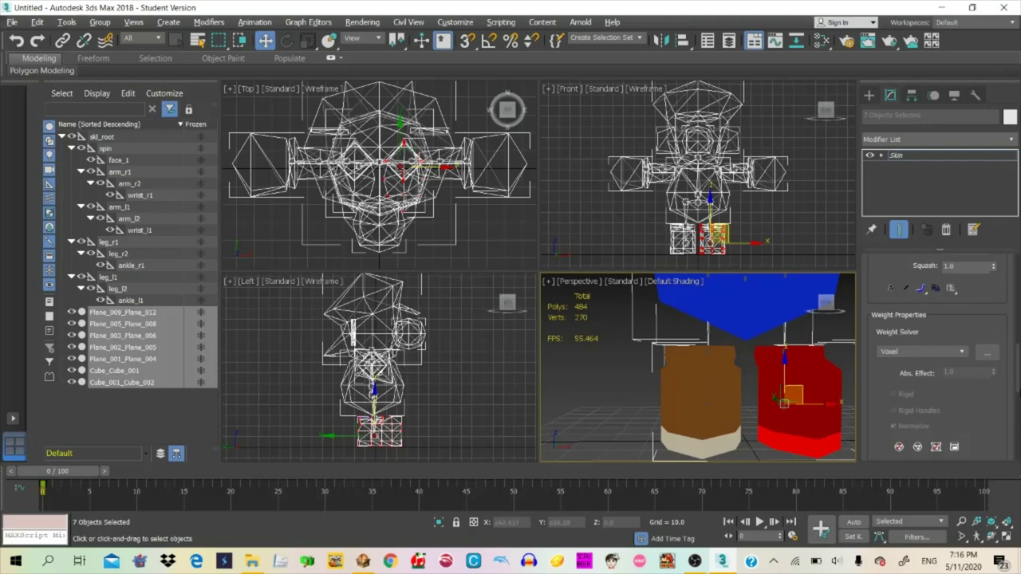
scroll(1017, 367, up, 3)
scroll(1018, 366, up, 2)
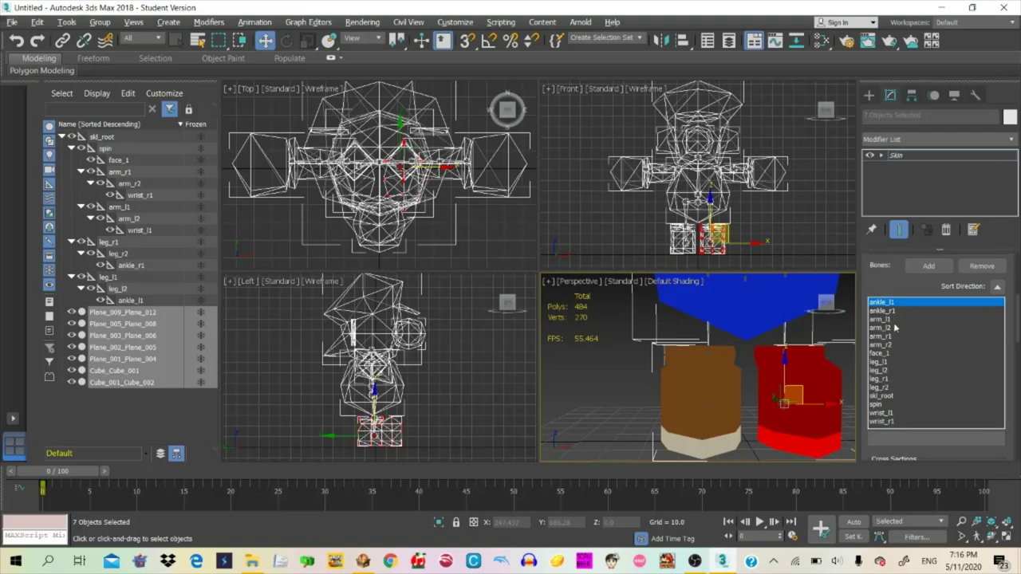
click(889, 380)
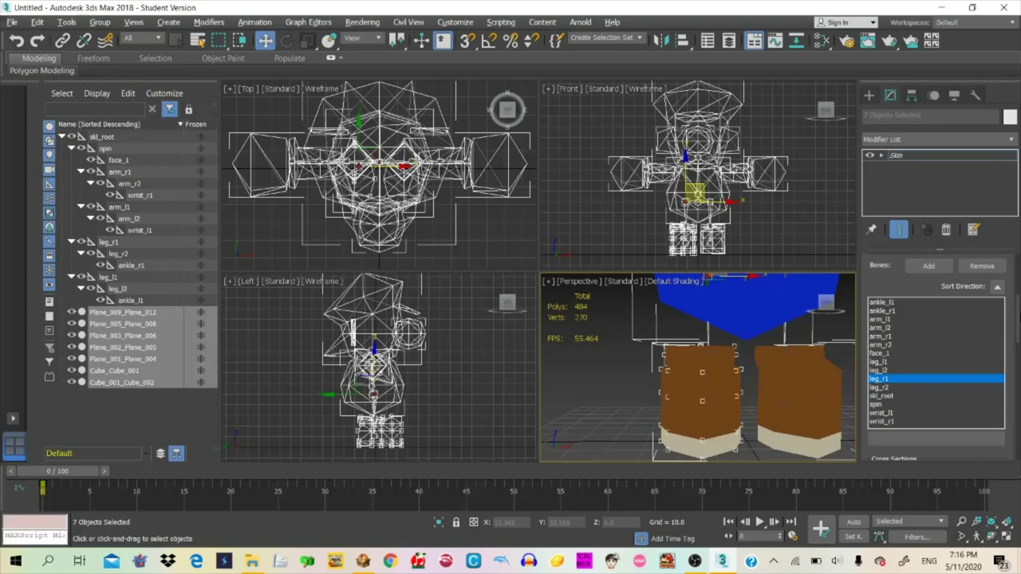
drag(1018, 328, 930, 355)
text(1)
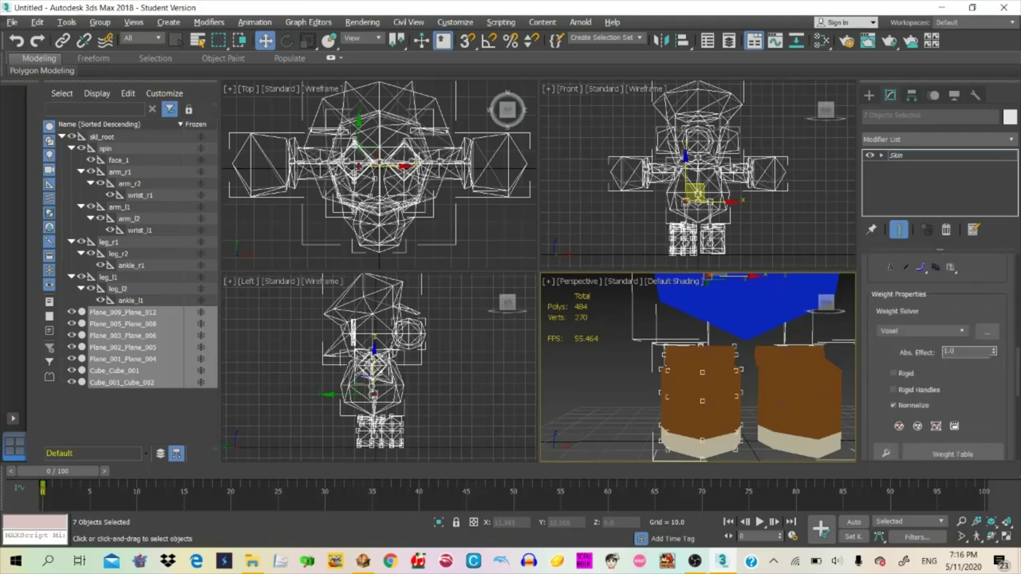
key(Return)
Make leg_r2 the active bone and set the right boot vertices' absolute effect to 1
drag(1019, 381, 1004, 327)
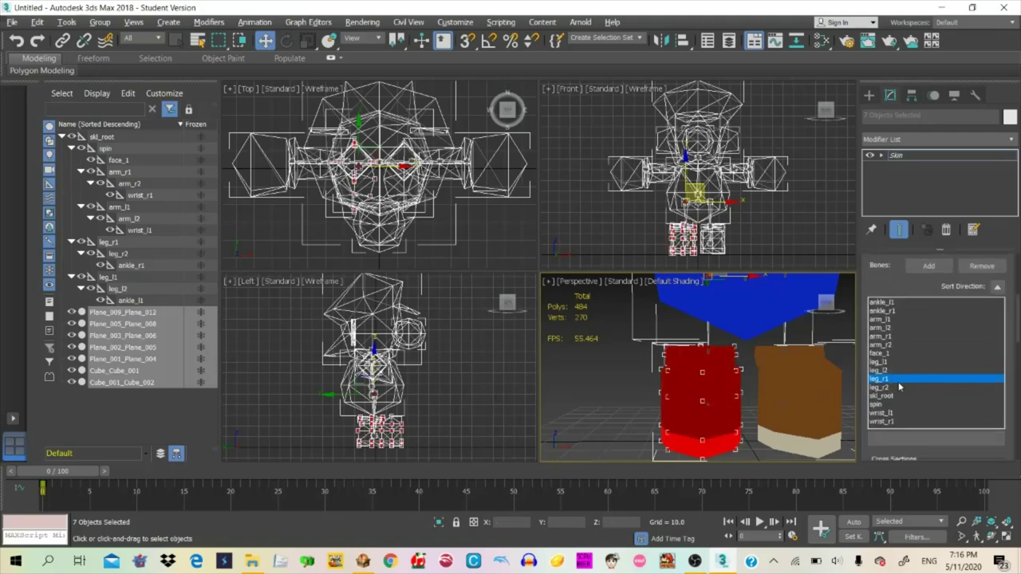
click(900, 388)
scroll(982, 383, down, 5)
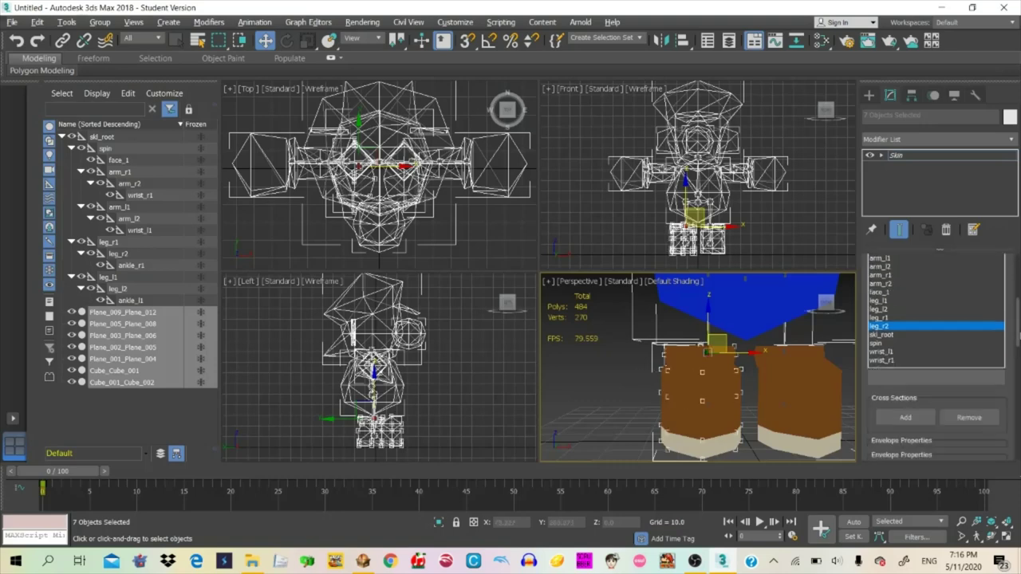
scroll(982, 384, down, 1)
double_click(965, 365)
text(1)
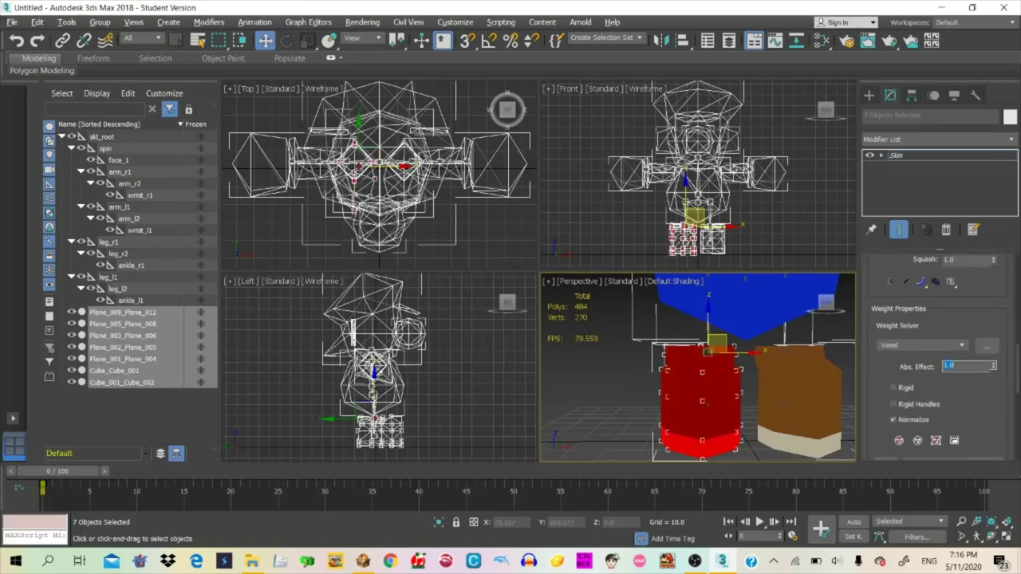
key(Return)
Weight all right boot vertices to the ankle_r1 bone with an absolute effect of 1, then clear the selection
scroll(982, 375, up, 6)
click(882, 325)
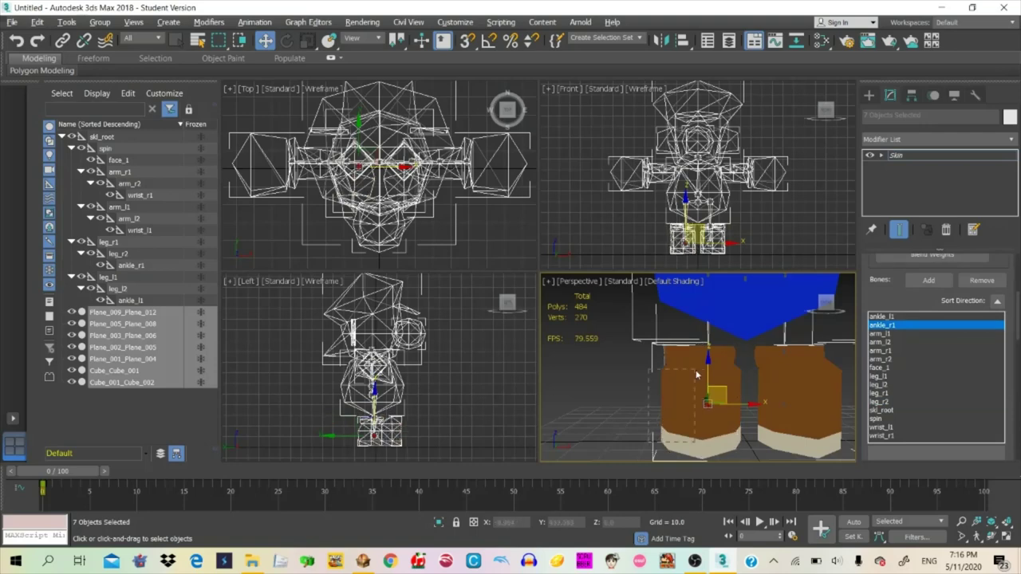
scroll(903, 395, down, 6)
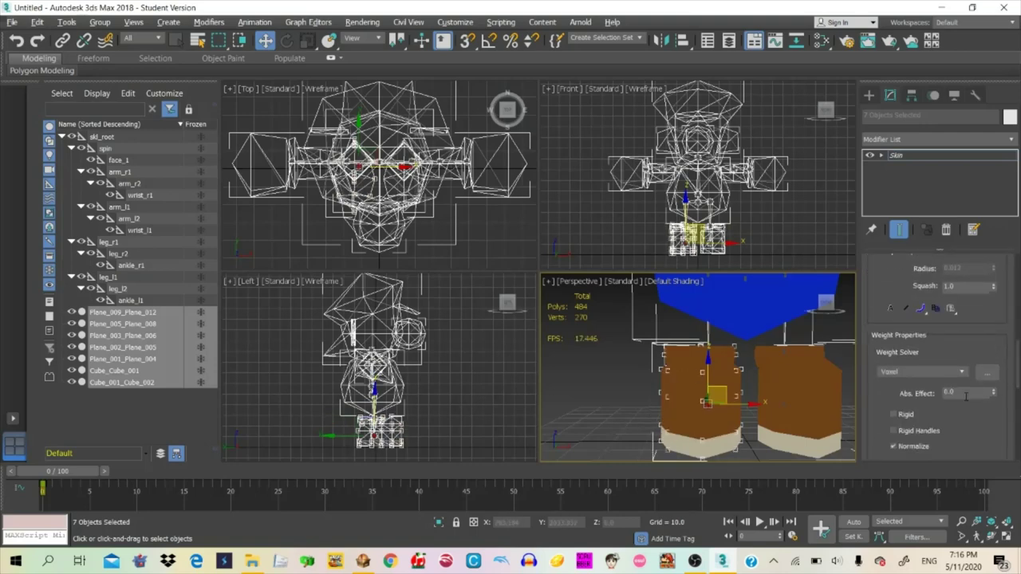
text(1)
key(Return)
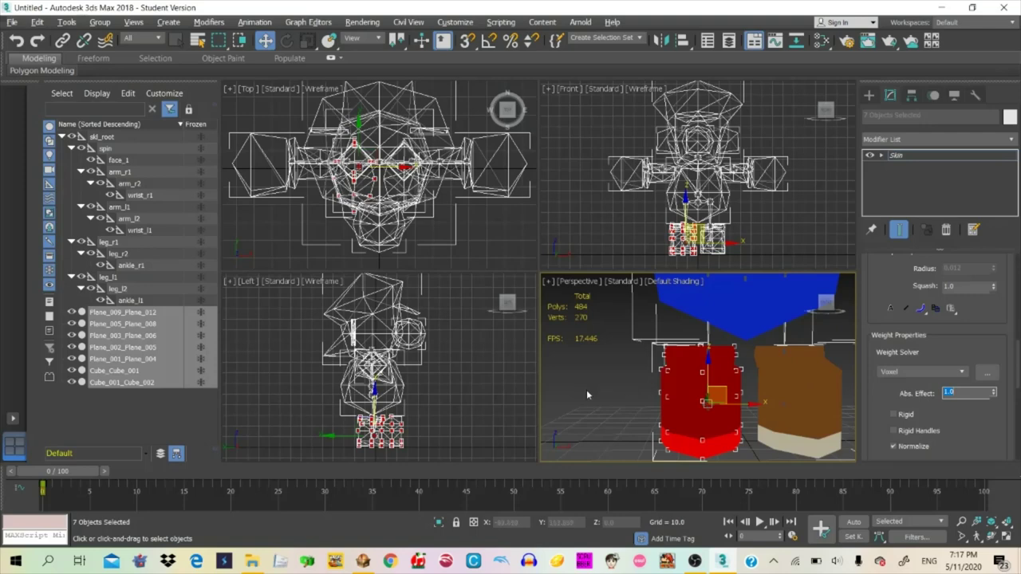
click(372, 377)
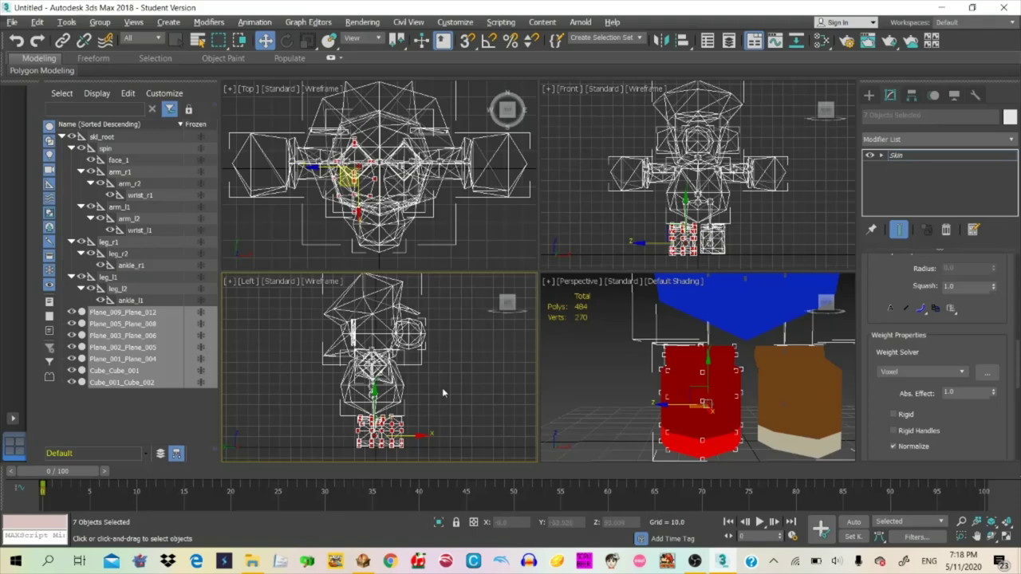
click(628, 380)
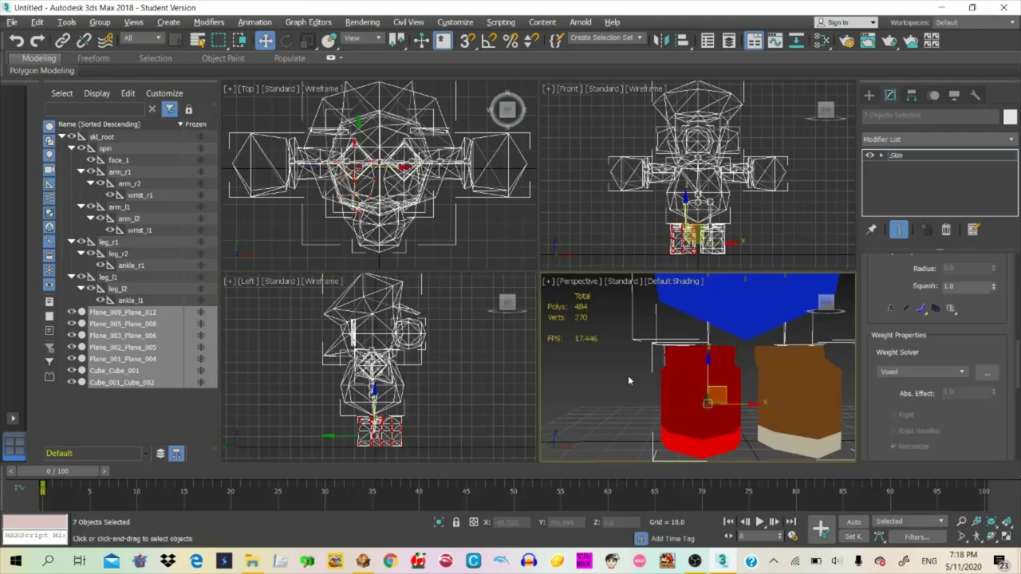
scroll(627, 376, down, 2)
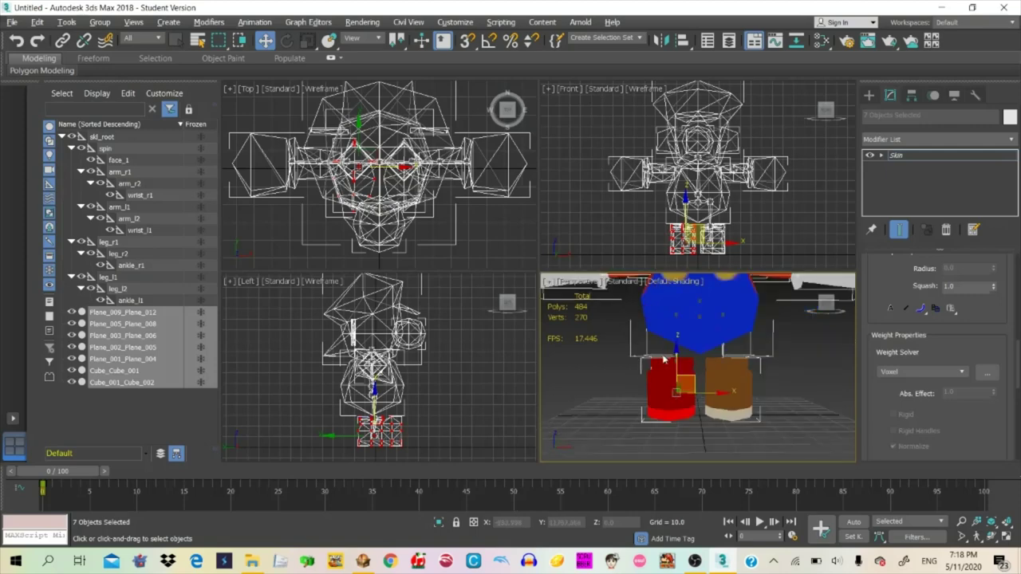
key(Up)
drag(596, 369, 596, 347)
right_click(595, 370)
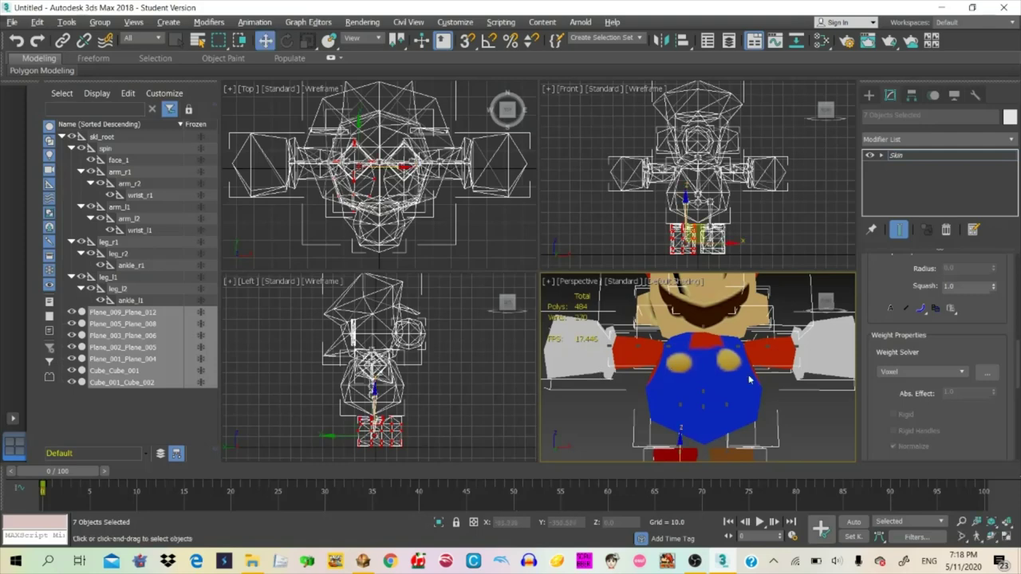
middle_drag(738, 414, 741, 375)
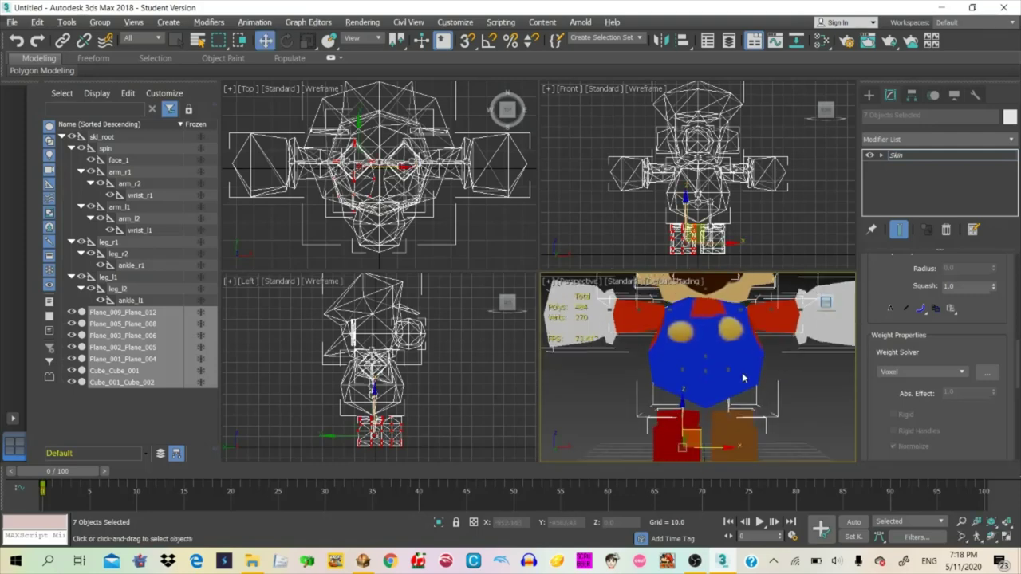
scroll(713, 399, down, 3)
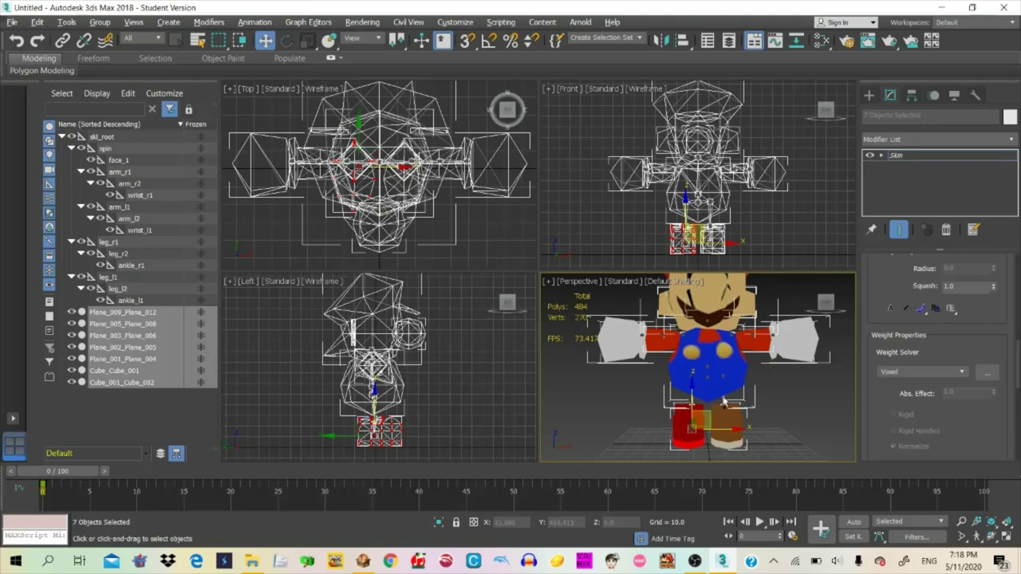
key(Up)
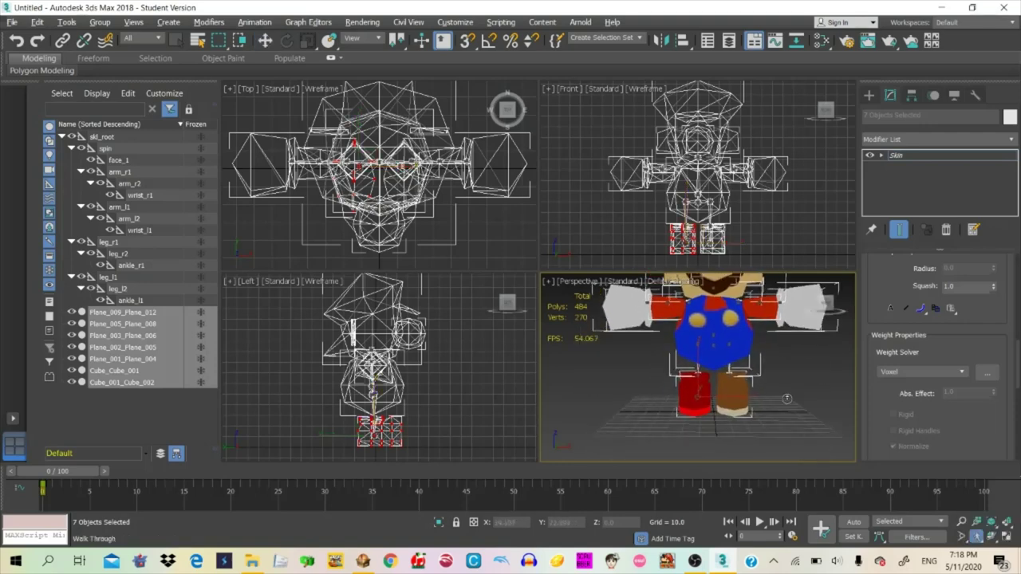
right_click(786, 387)
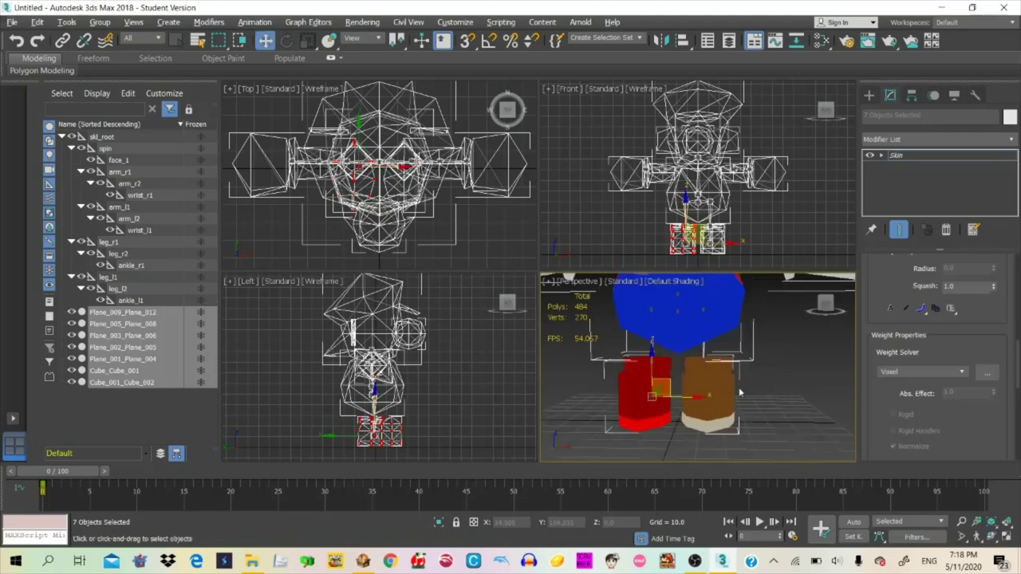
scroll(594, 376, up, 4)
scroll(594, 376, down, 3)
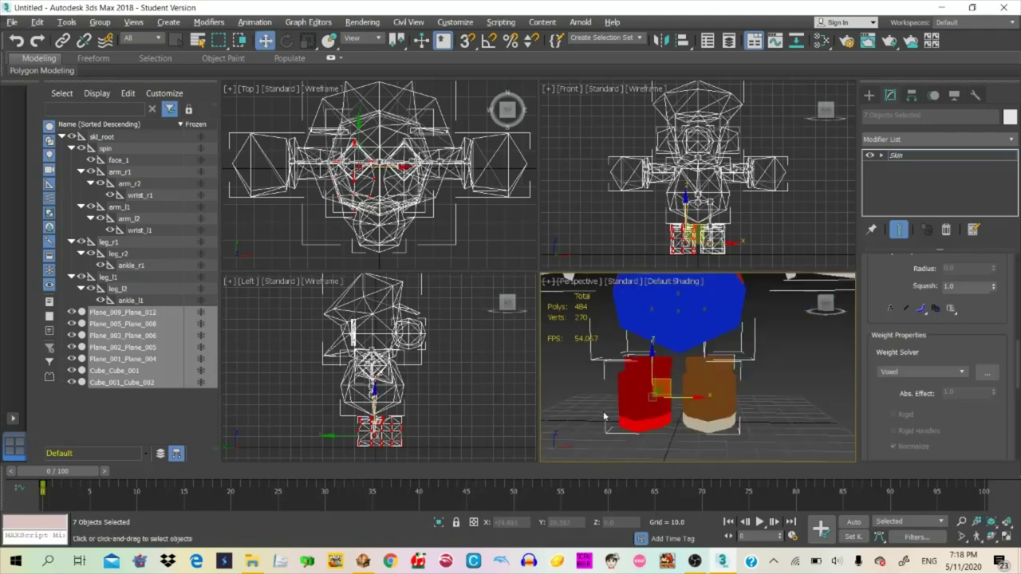
right_click(604, 401)
scroll(925, 351, up, 5)
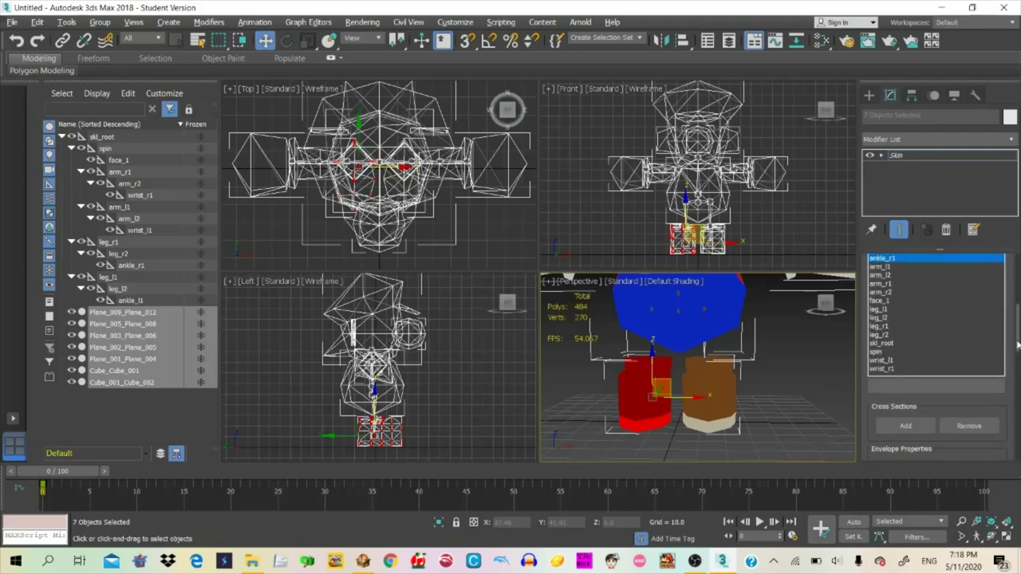
Make arm_l1 the active bone for weighting the character's left arm
click(880, 322)
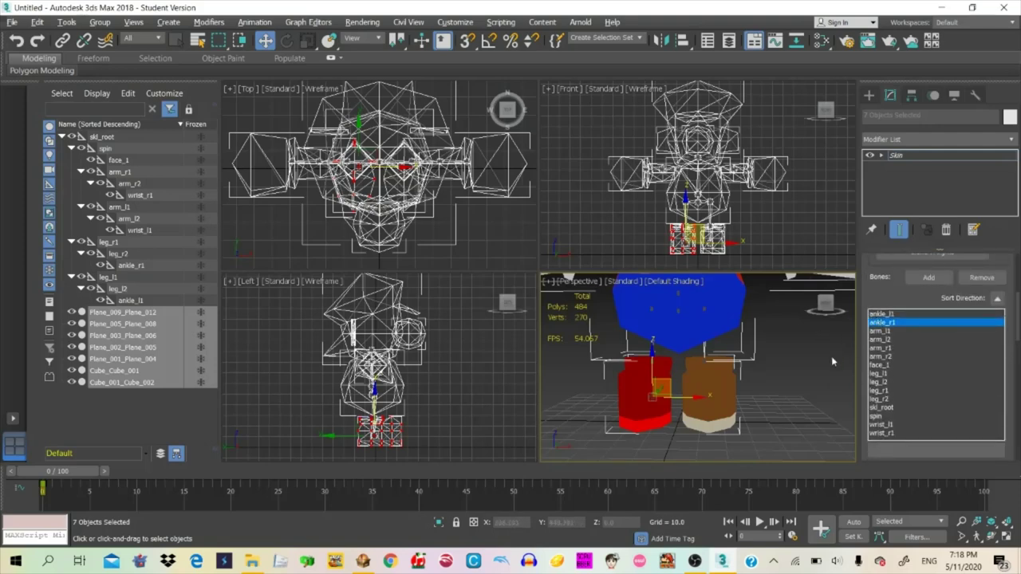
key(End)
key(Up)
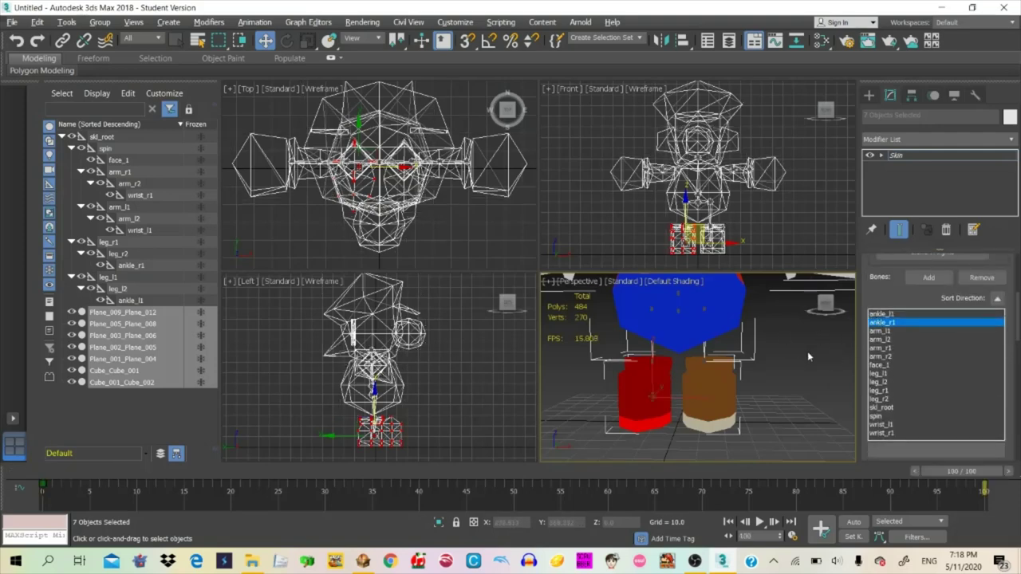
drag(808, 355, 826, 309)
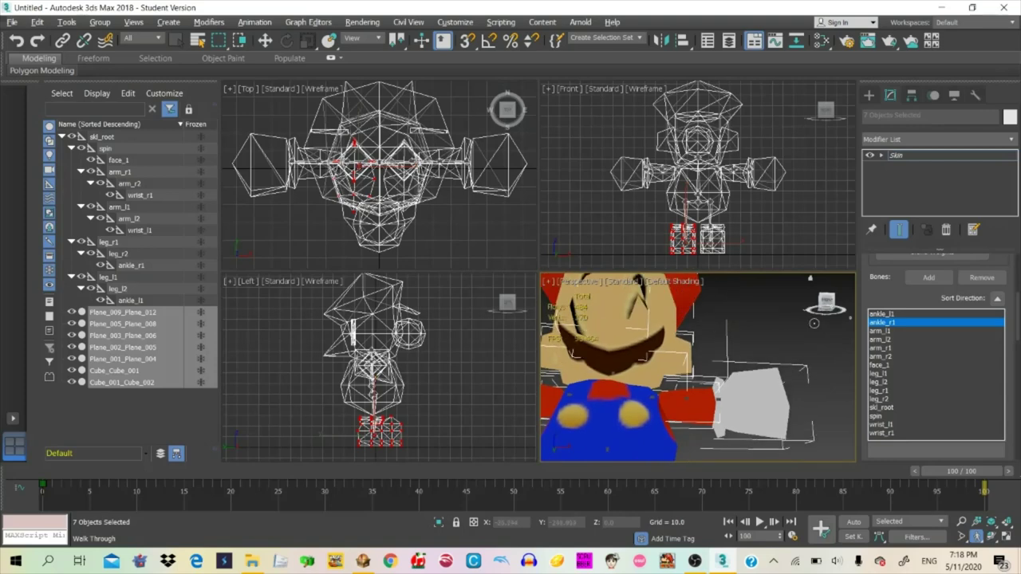
right_click(802, 373)
scroll(803, 373, up, 3)
drag(800, 369, 759, 474)
key(Up)
key(Down)
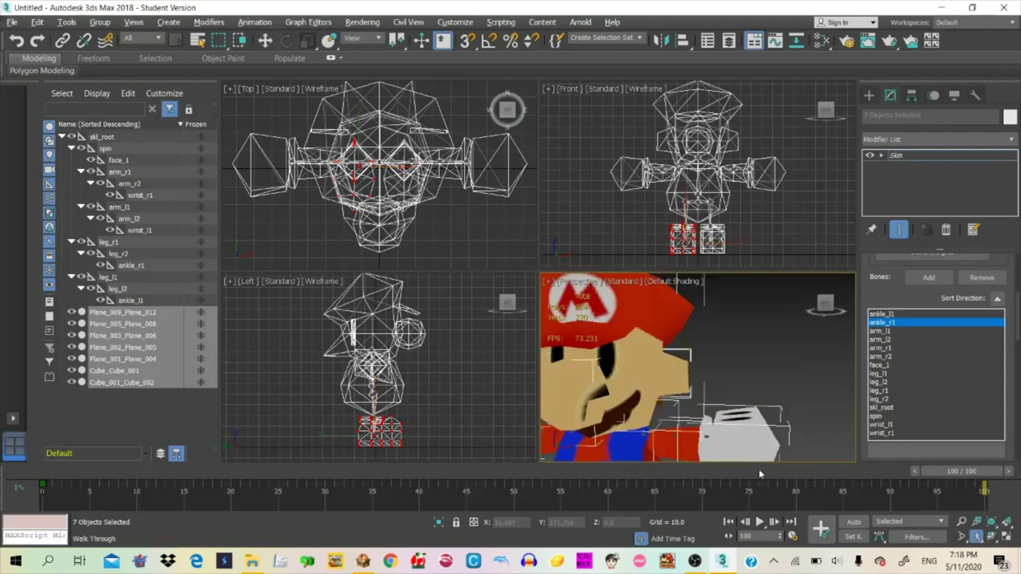
drag(779, 422, 791, 391)
key(Up)
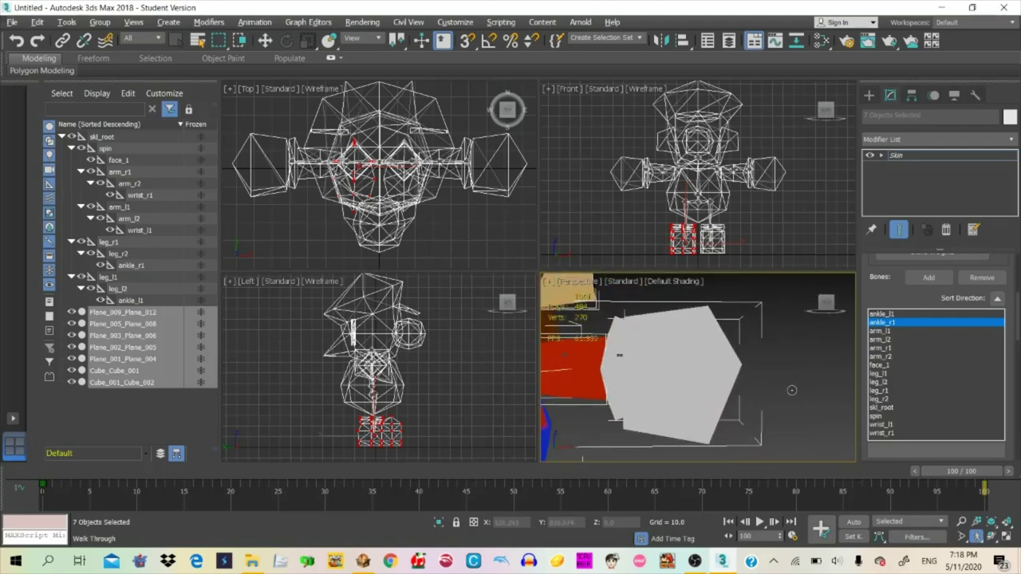
click(877, 330)
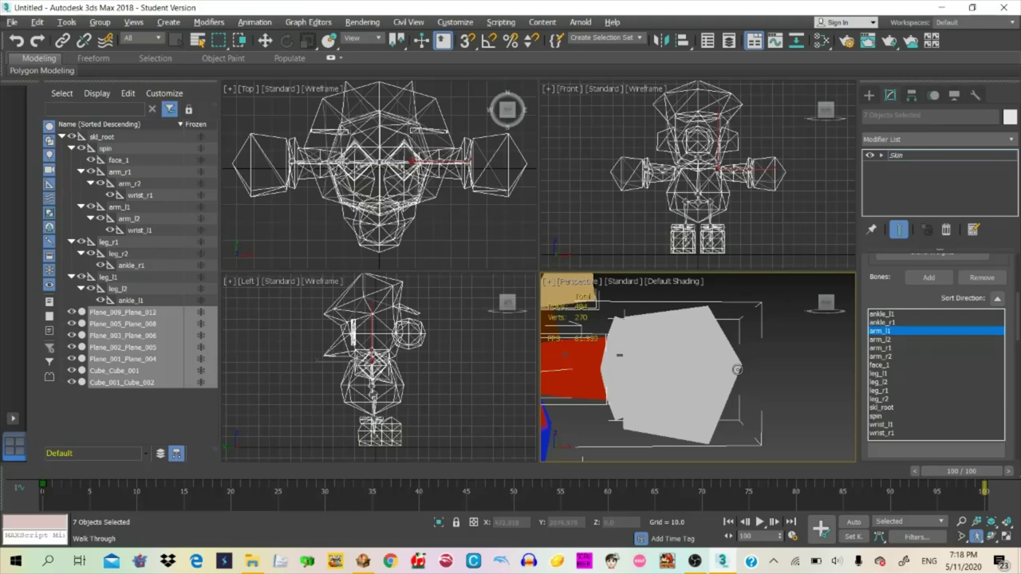
drag(737, 370, 773, 370)
right_click(681, 385)
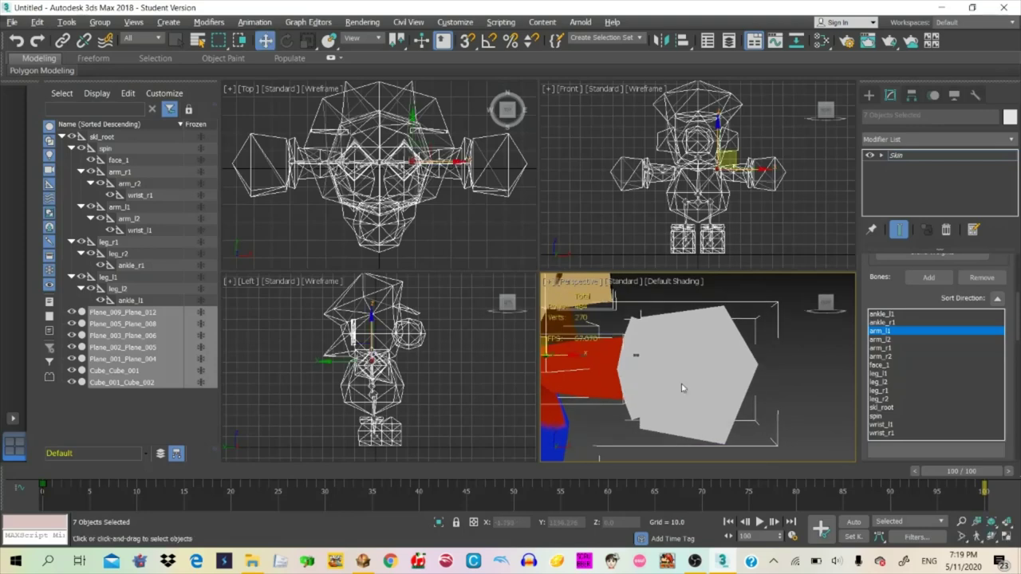
scroll(681, 384, down, 2)
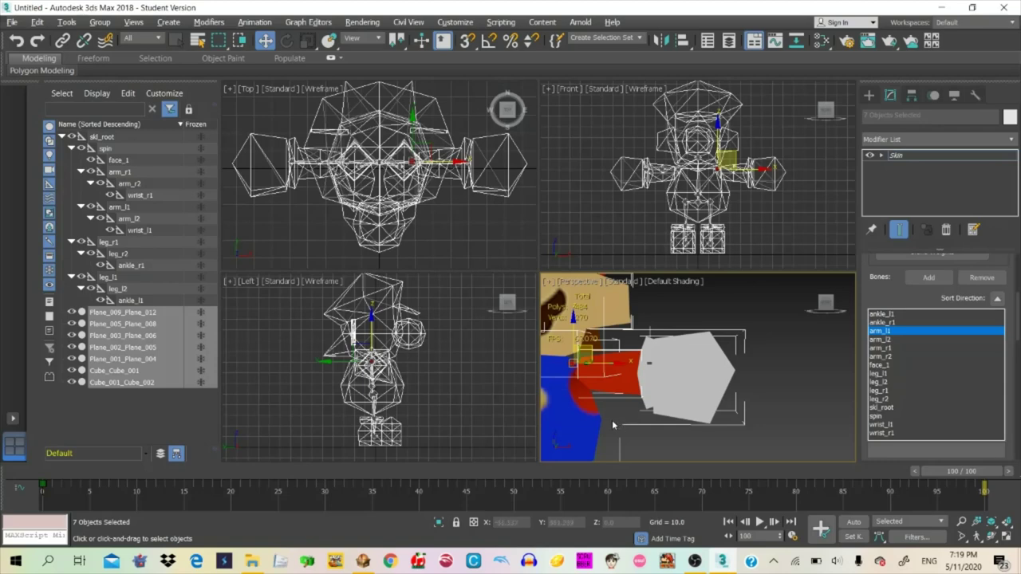
Select the left sleeve's vertices and set their absolute effect on arm_l1 to 1.0
scroll(925, 343, up, 5)
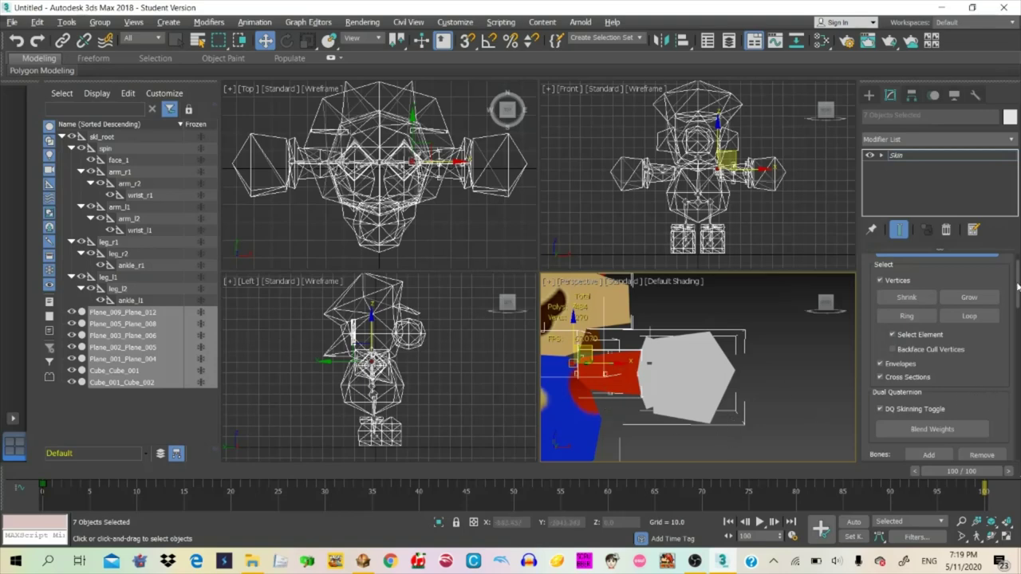
drag(1017, 283, 867, 395)
text(1.)
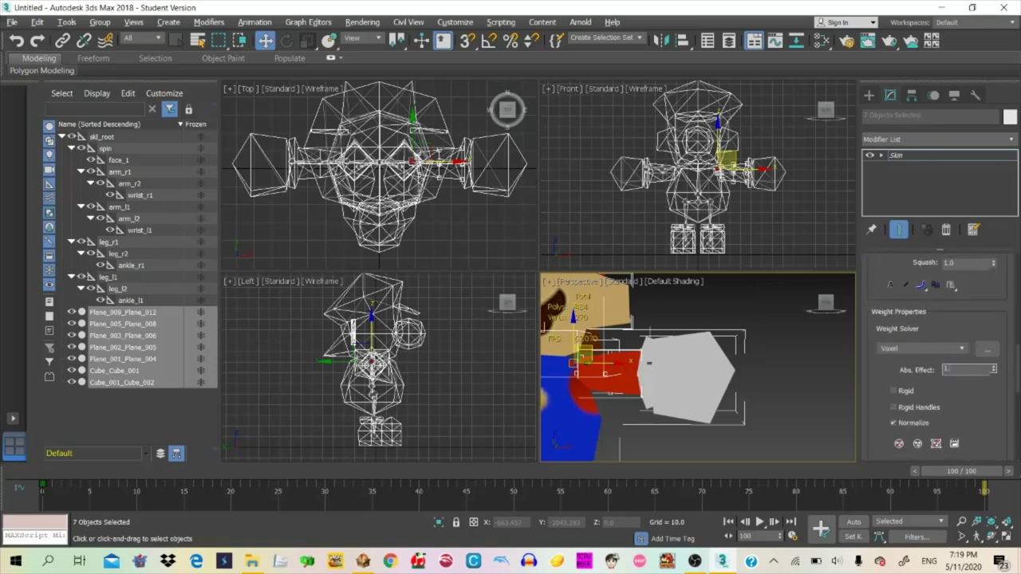
text(0)
key(Return)
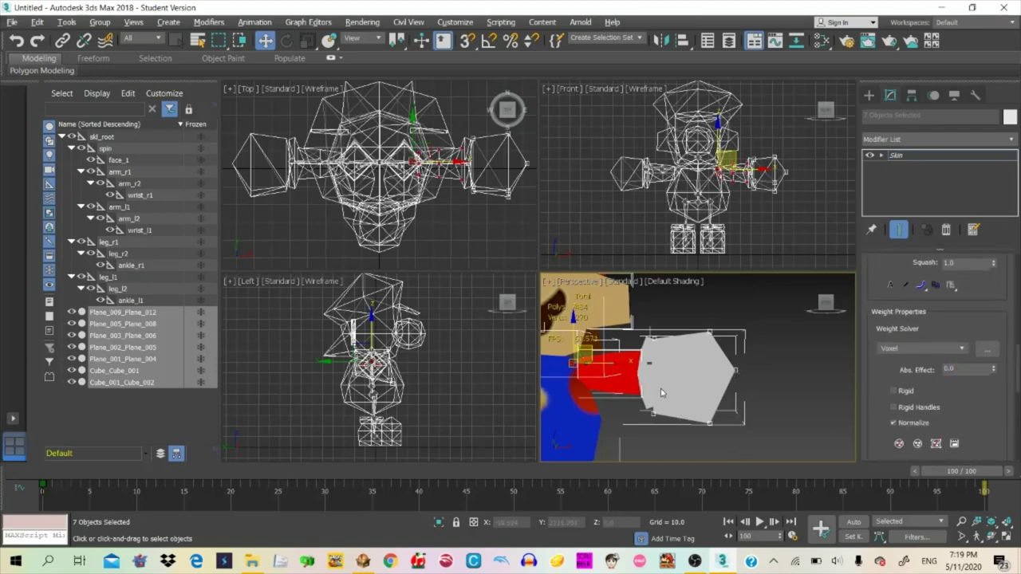
Set the absolute effect of the left glove's vertices on arm_l1 to 1.0, then clear the vertex selection
drag(642, 421, 653, 393)
drag(982, 370, 902, 370)
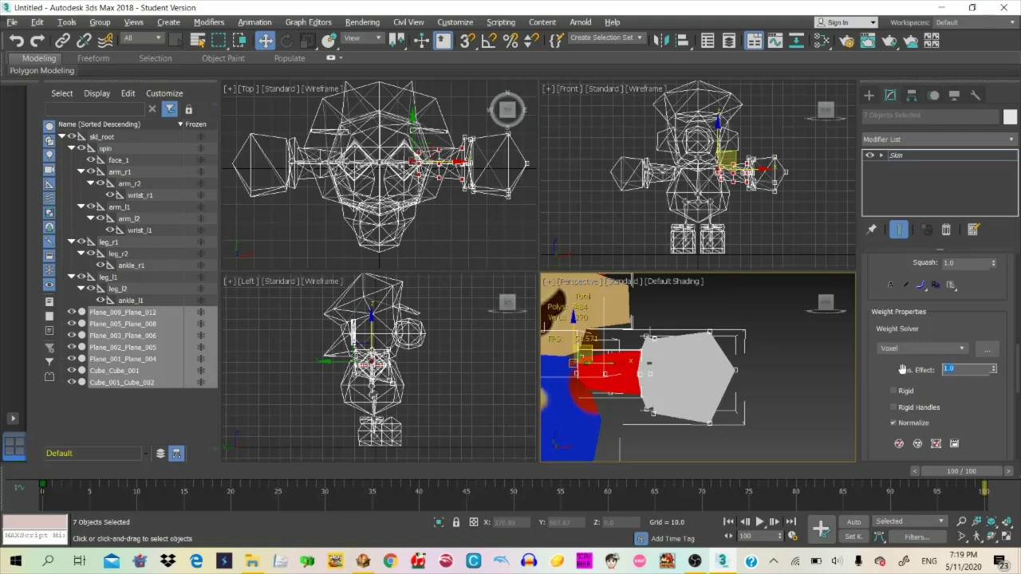
key(Return)
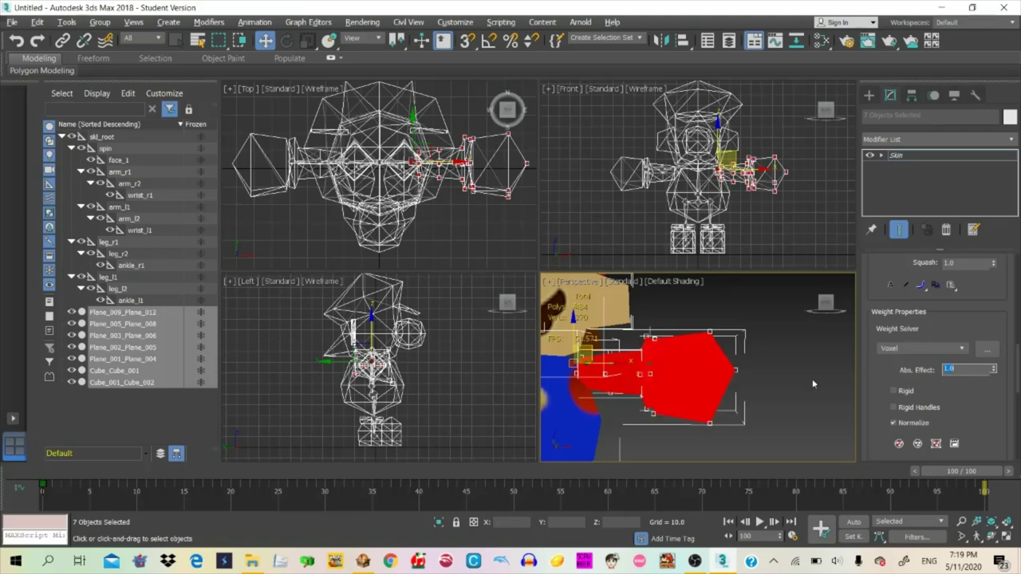
click(799, 380)
Make arm_l2 the active bone and set the left sleeve vertices' absolute effect to 1
drag(1018, 364, 1019, 323)
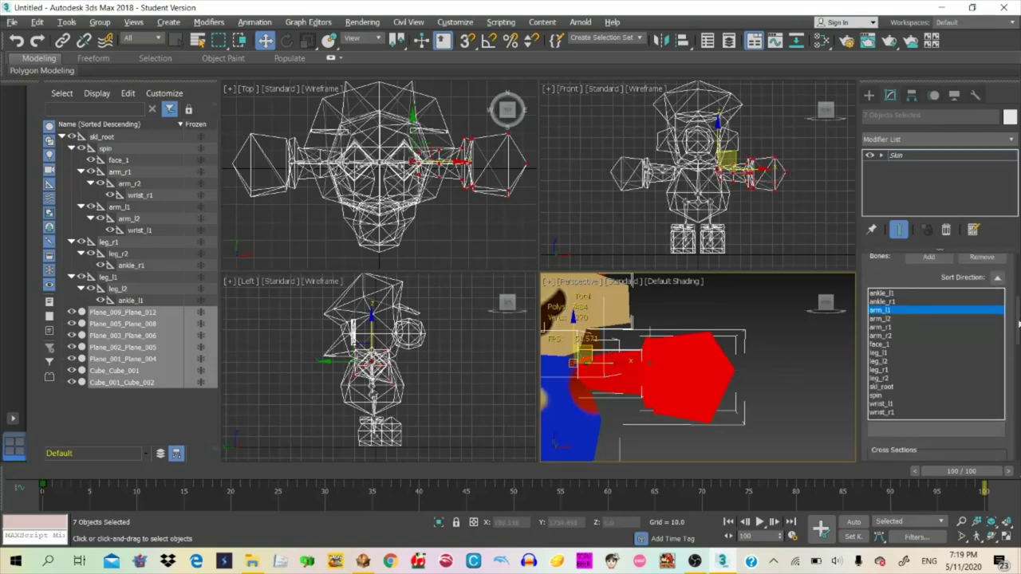
click(917, 318)
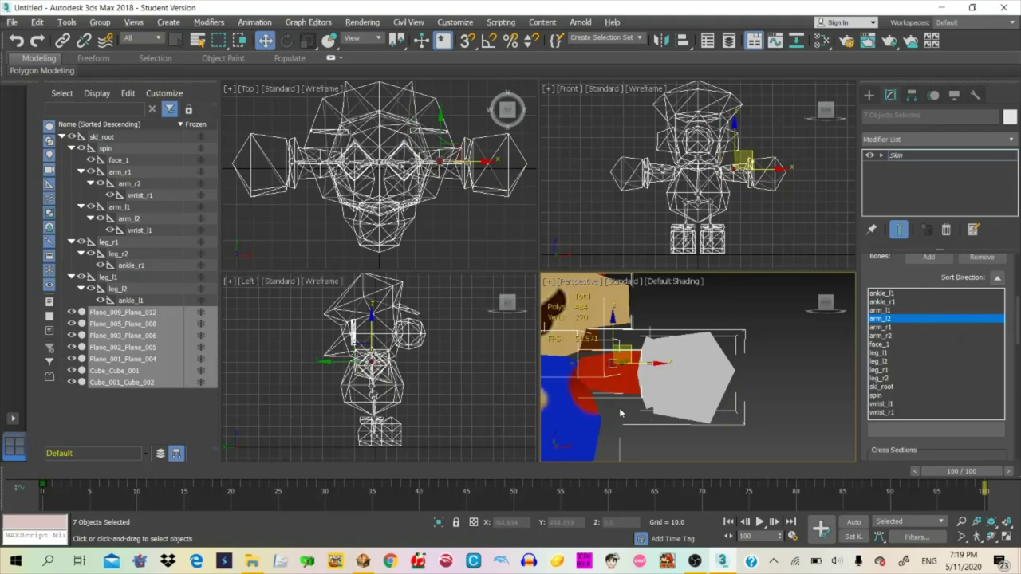
drag(612, 409, 737, 362)
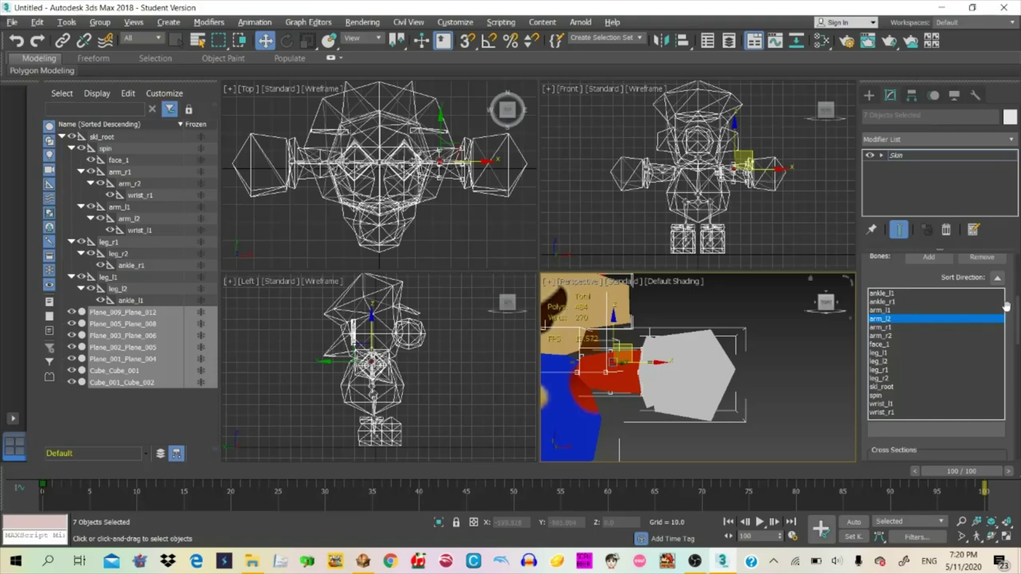
scroll(902, 363, down, 5)
text(1)
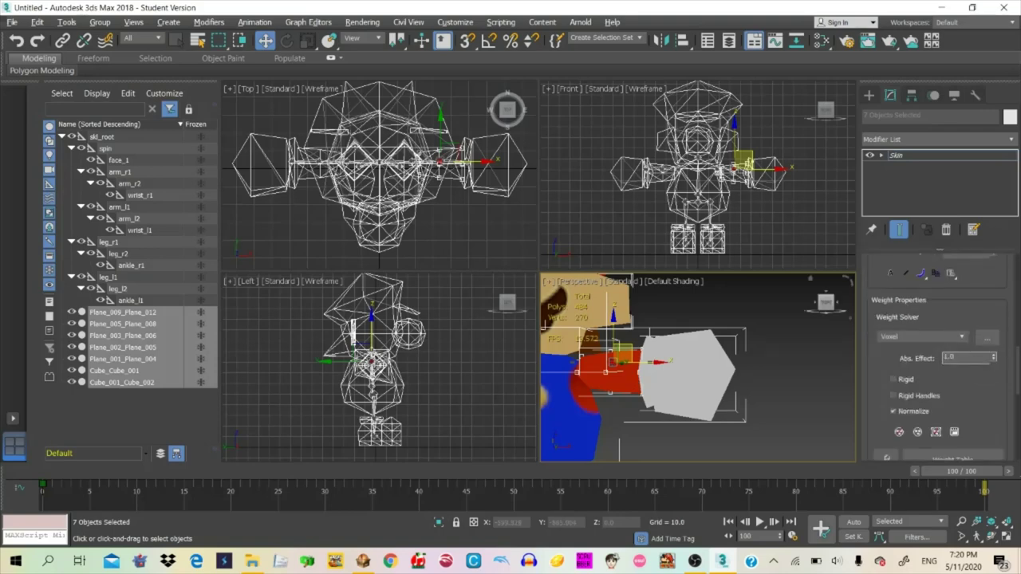
key(Return)
Turn off Select Element and try selecting only the left sleeve's vertices at the shoulder
drag(1019, 356, 1020, 351)
scroll(933, 367, up, 4)
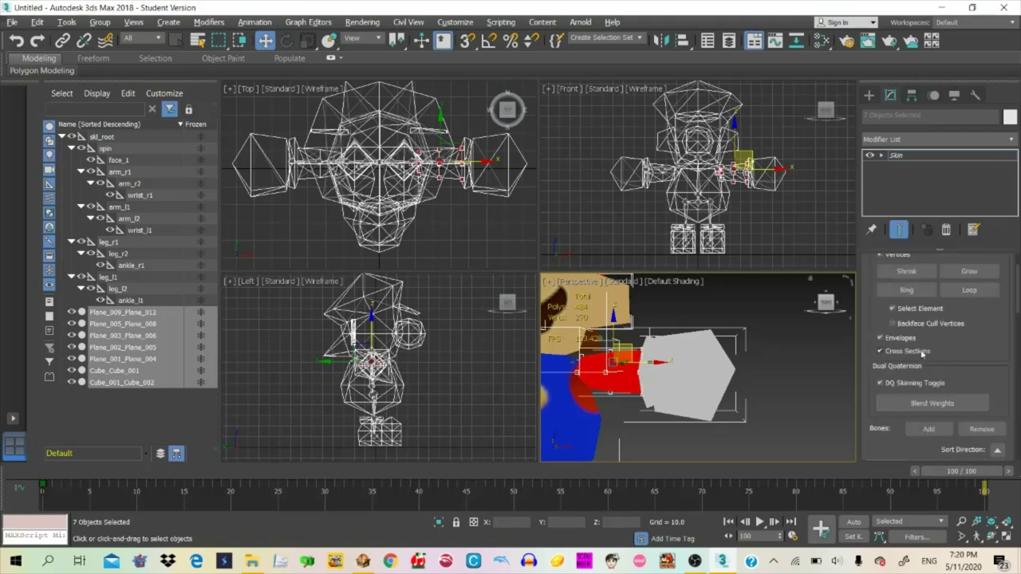
click(576, 405)
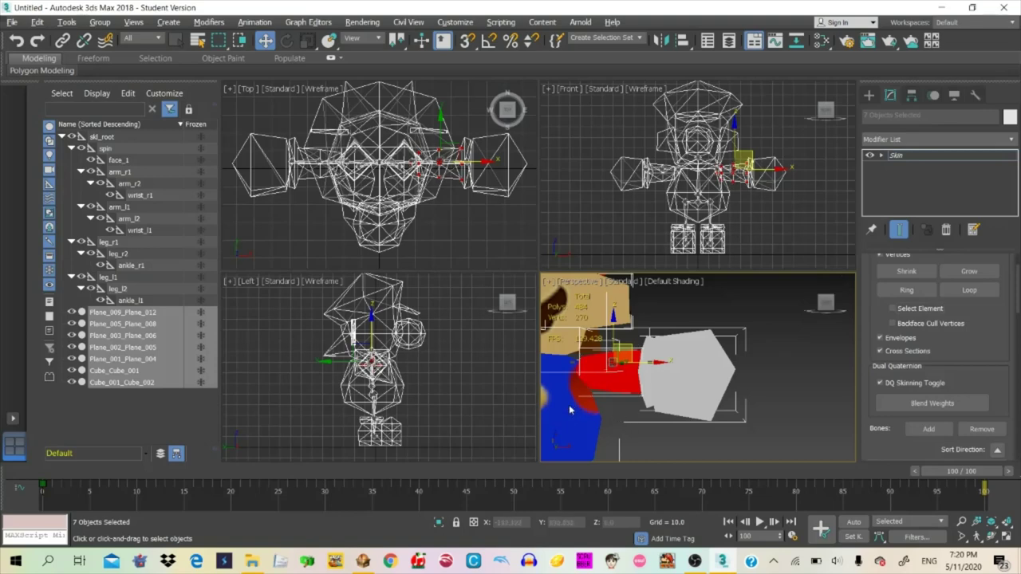
drag(568, 405, 601, 341)
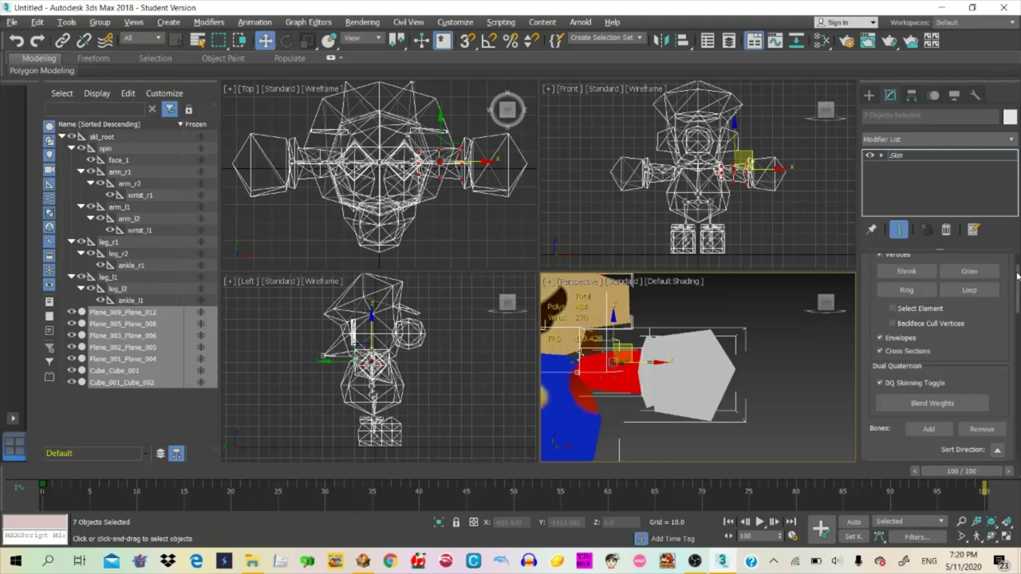
drag(1017, 302, 1017, 375)
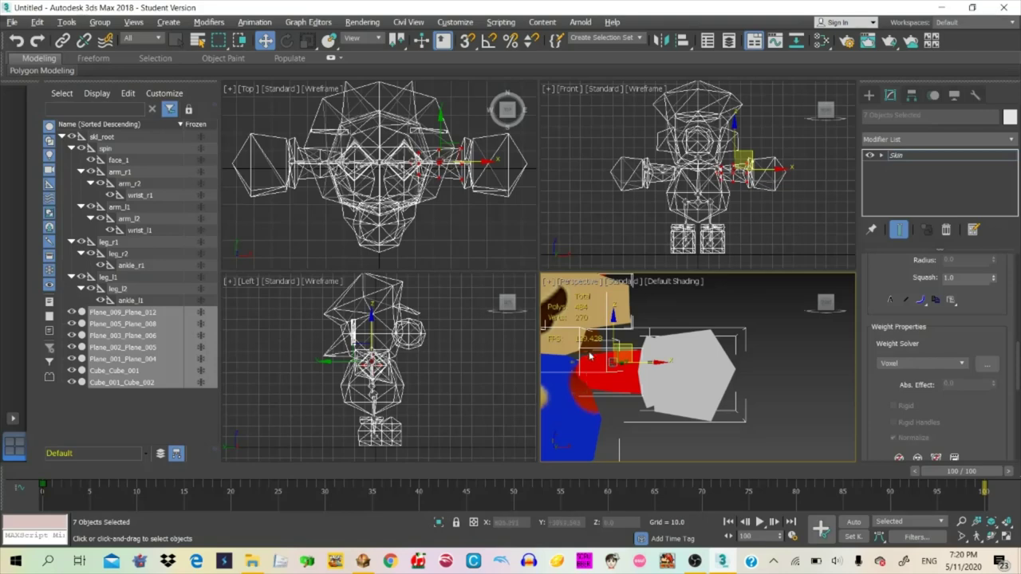
key(Up)
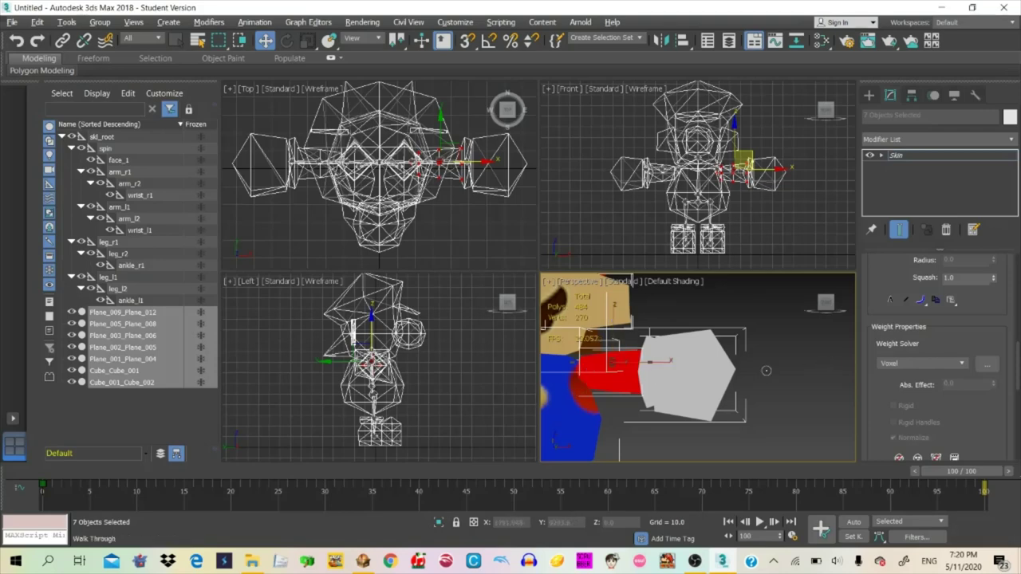
mouse_move(766, 370)
mouse_down()
mouse_move(707, 369)
mouse_move(775, 375)
mouse_up()
key(Up)
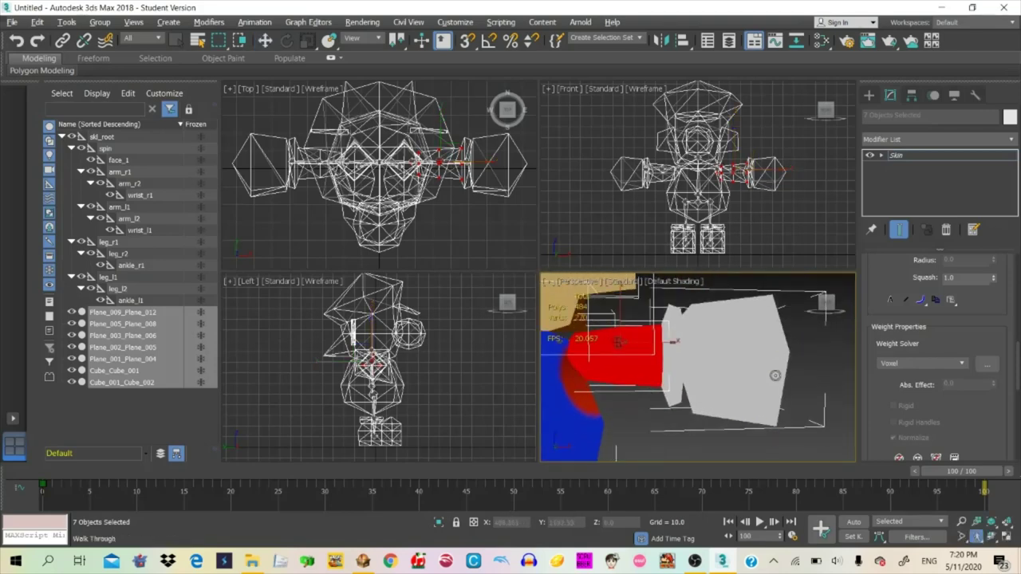
Set the Abs. Effect of the selected vertex at the sleeve's shoulder end to 0 for bone arm_l2
key(Escape)
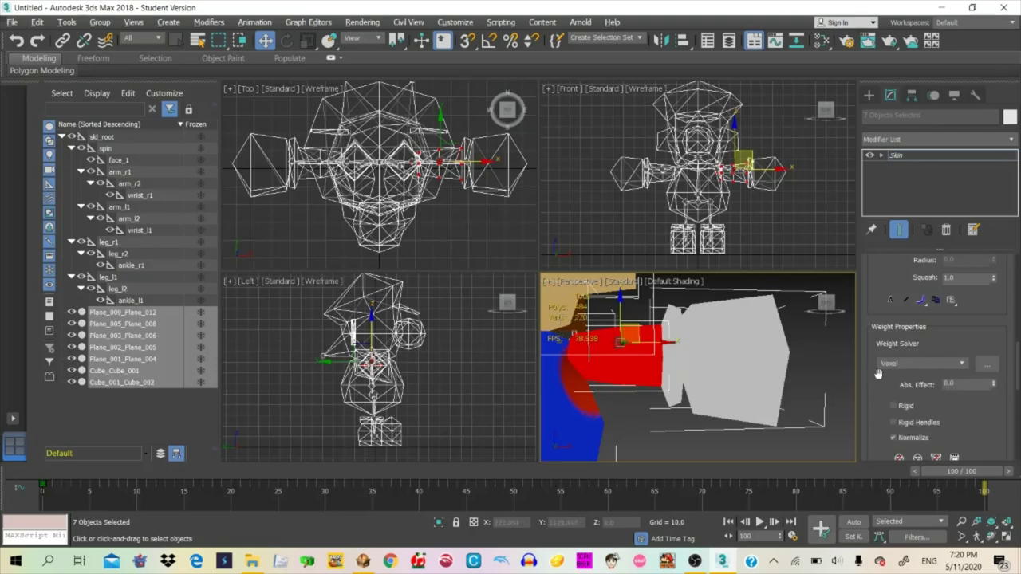
drag(962, 385, 895, 385)
text(0)
click(949, 383)
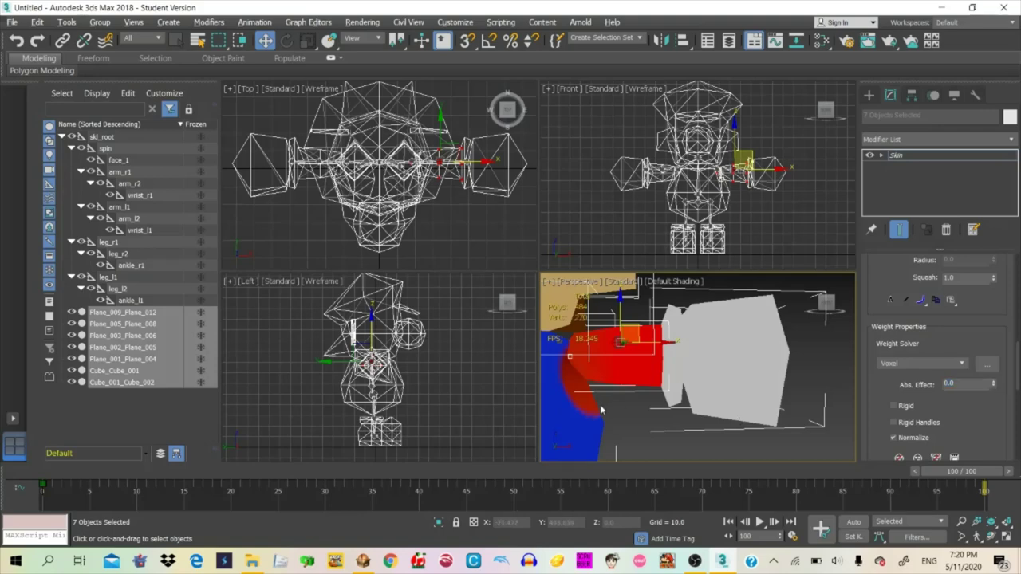
Select the whole glove with Select Element enabled and set its Abs. Effect to 1.0 for bone arm_l2
scroll(645, 415, down, 3)
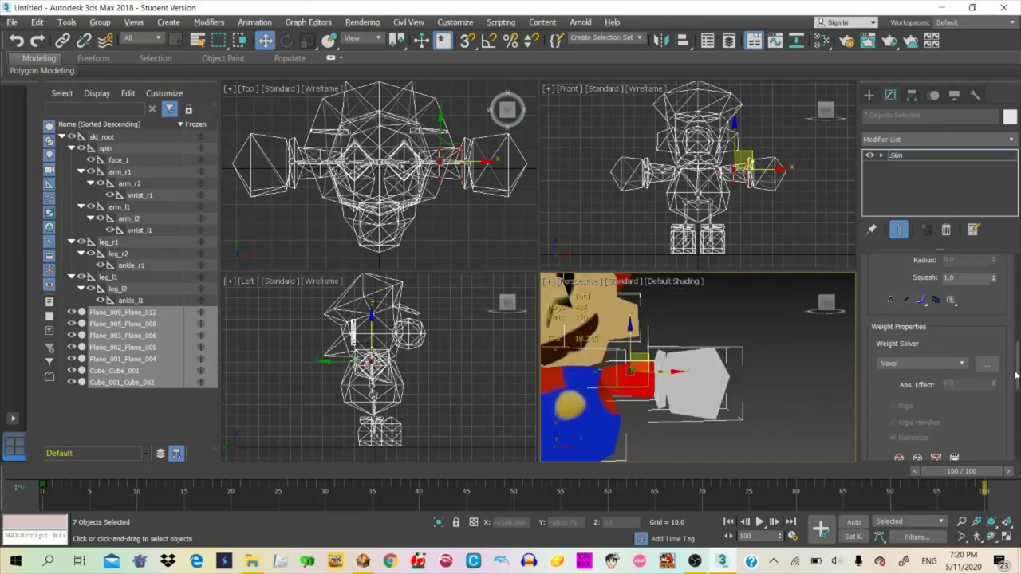
drag(1017, 365, 1017, 305)
scroll(920, 302, up, 2)
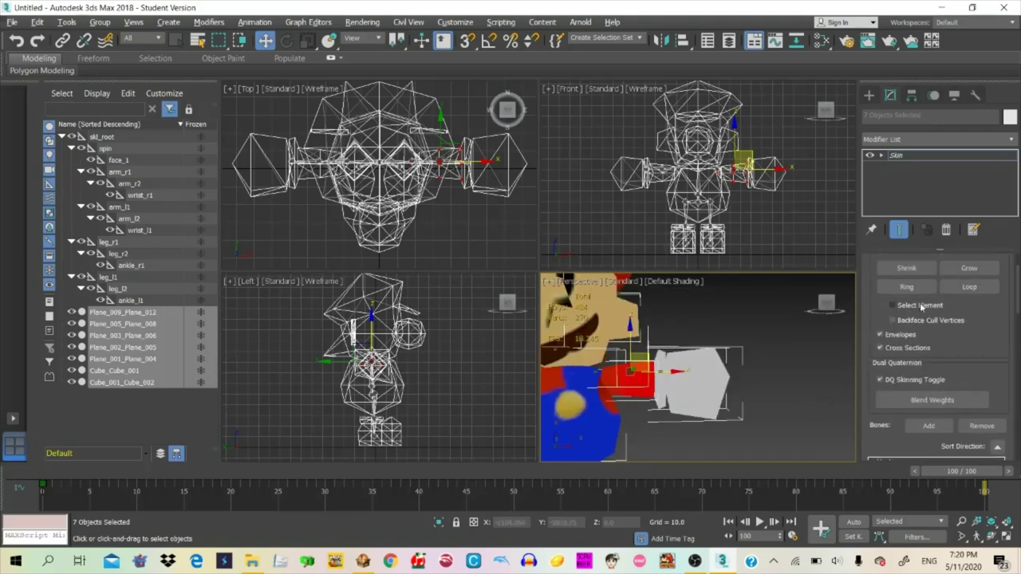
click(664, 406)
scroll(973, 330, down, 8)
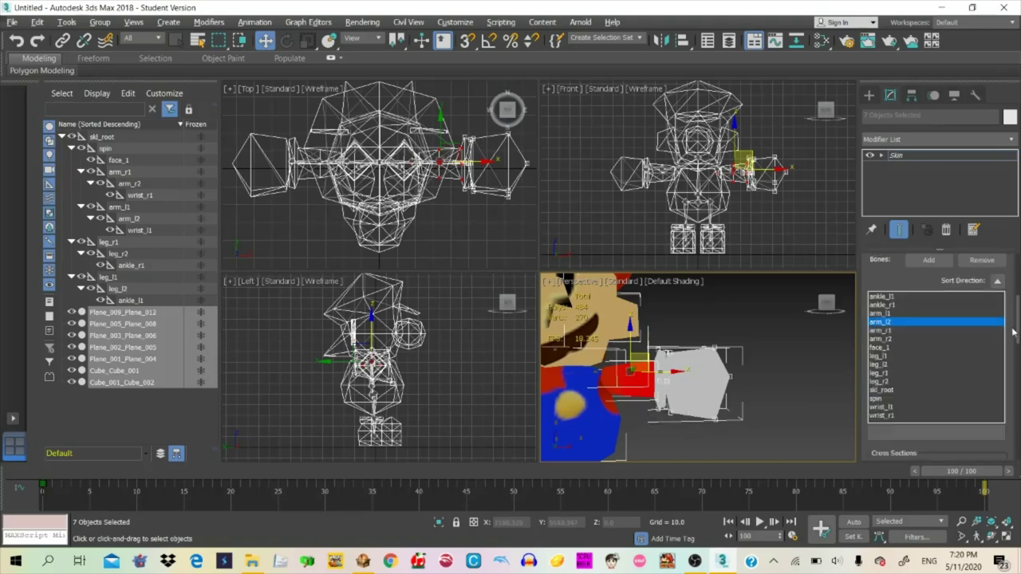
text(1)
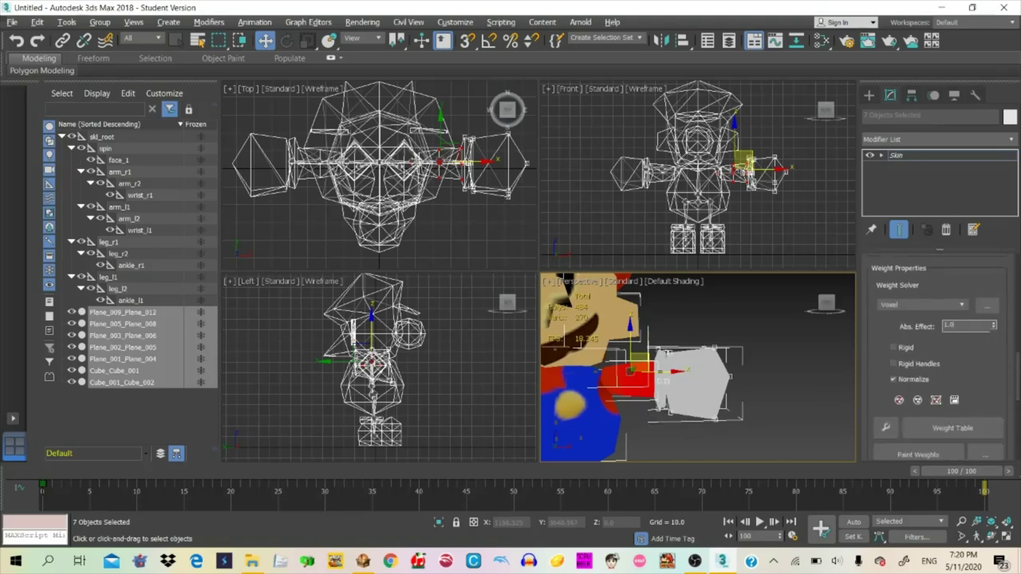
key(Return)
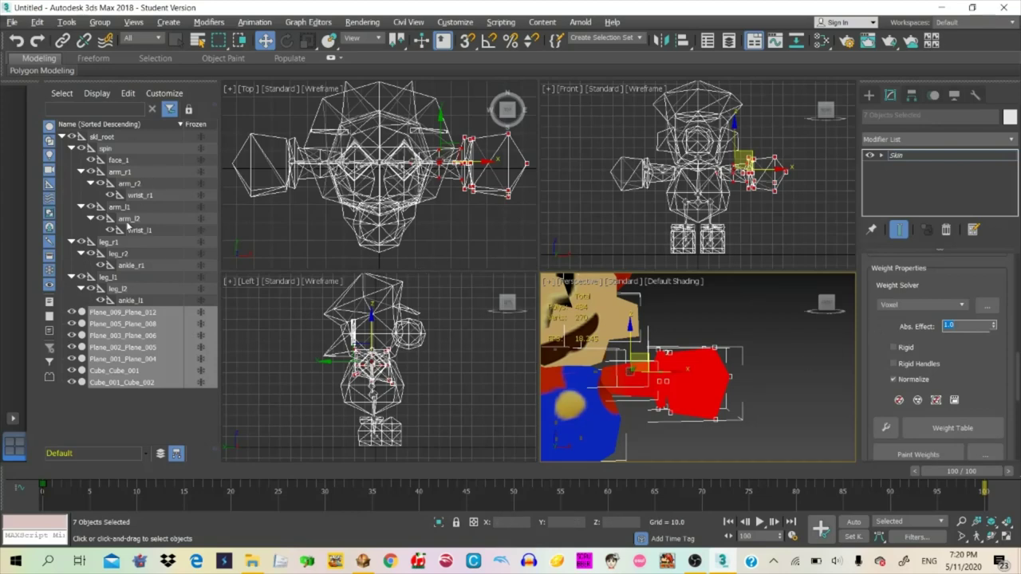
Rotate the arm_l2 helper upward to test how the forearm and glove bend, and undo the rotation
click(130, 220)
click(286, 41)
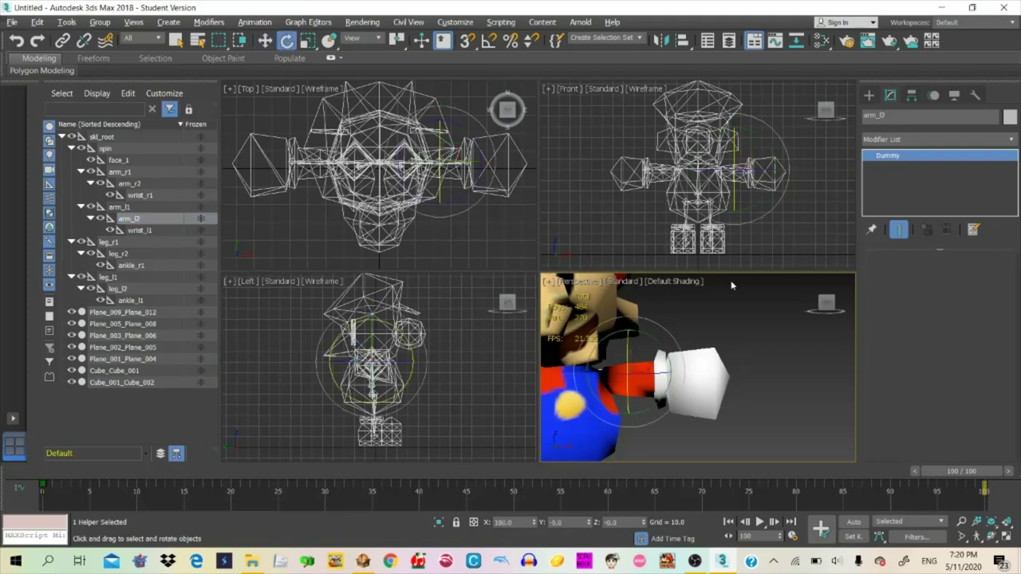
drag(689, 354, 678, 278)
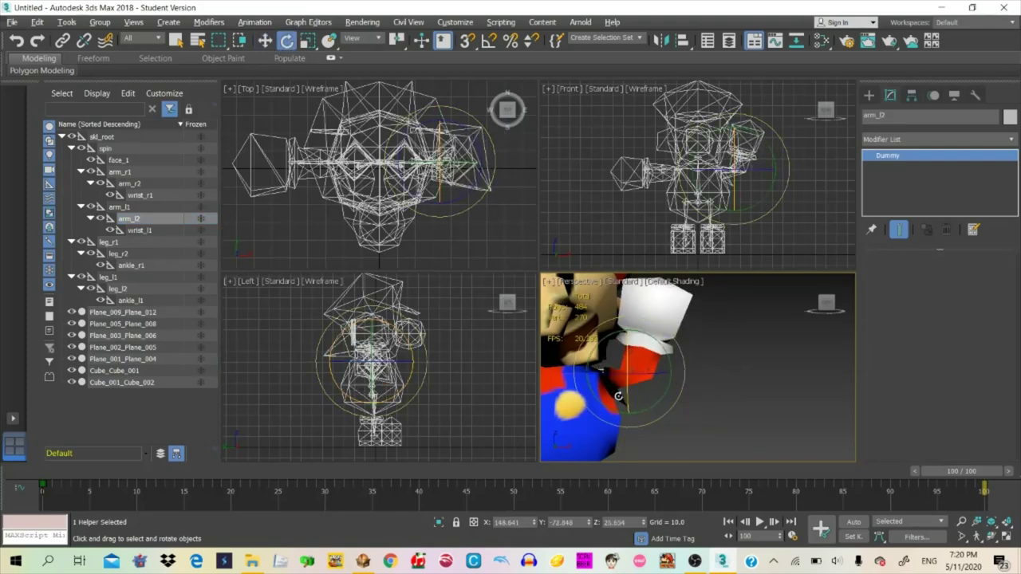
key(ctrl+z)
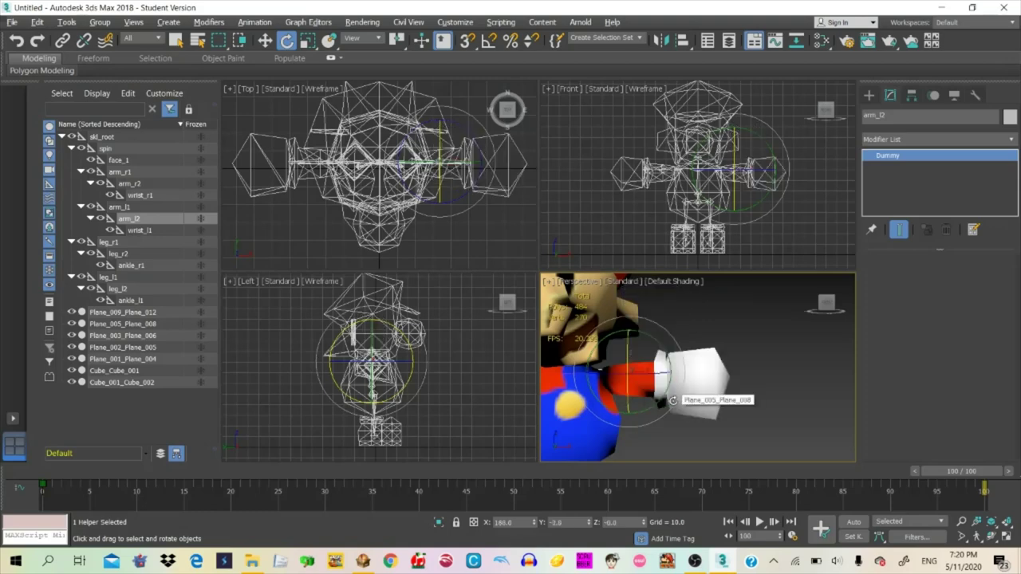
key(ctrl+z)
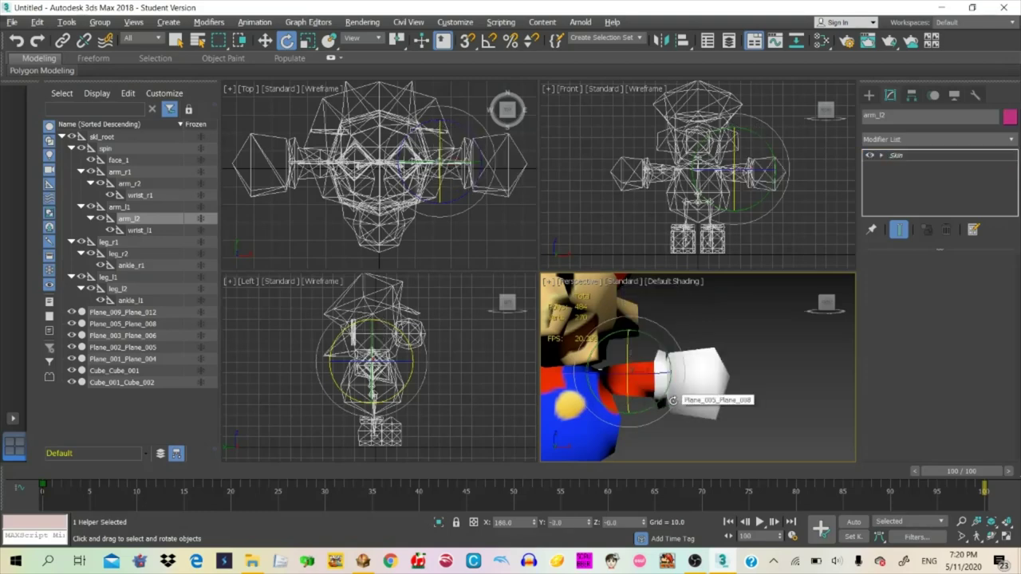
Reopen envelope editing, choose bone wrist_l1, and set the whole glove's Abs. Effect to 1.0
click(937, 284)
scroll(931, 336, down, 5)
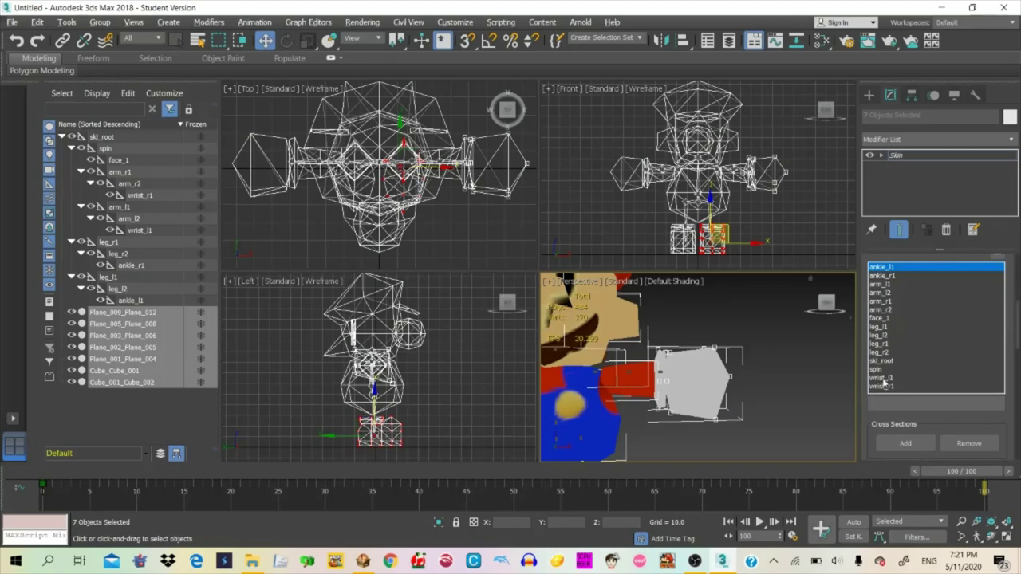
click(887, 378)
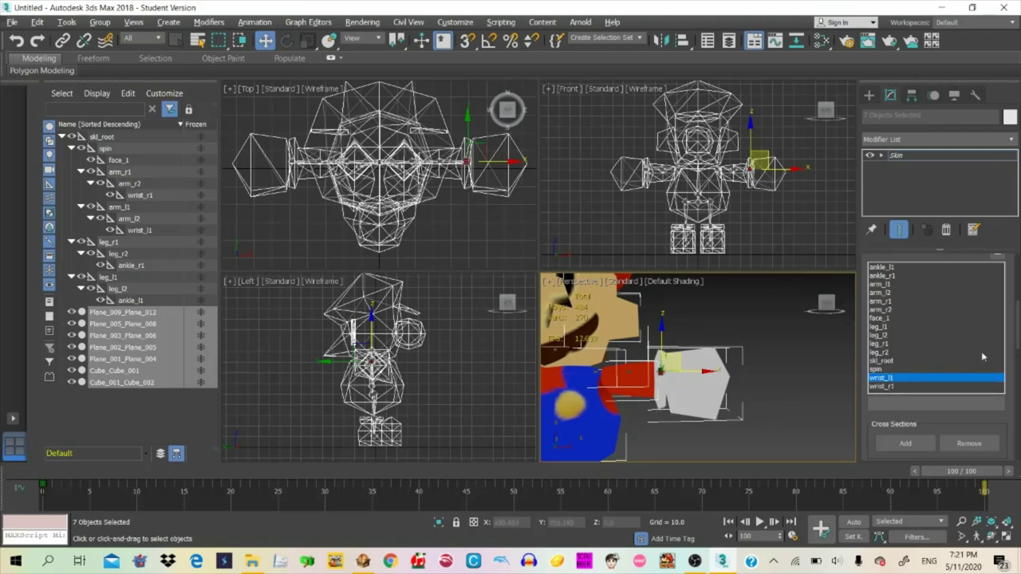
drag(1014, 338, 1016, 292)
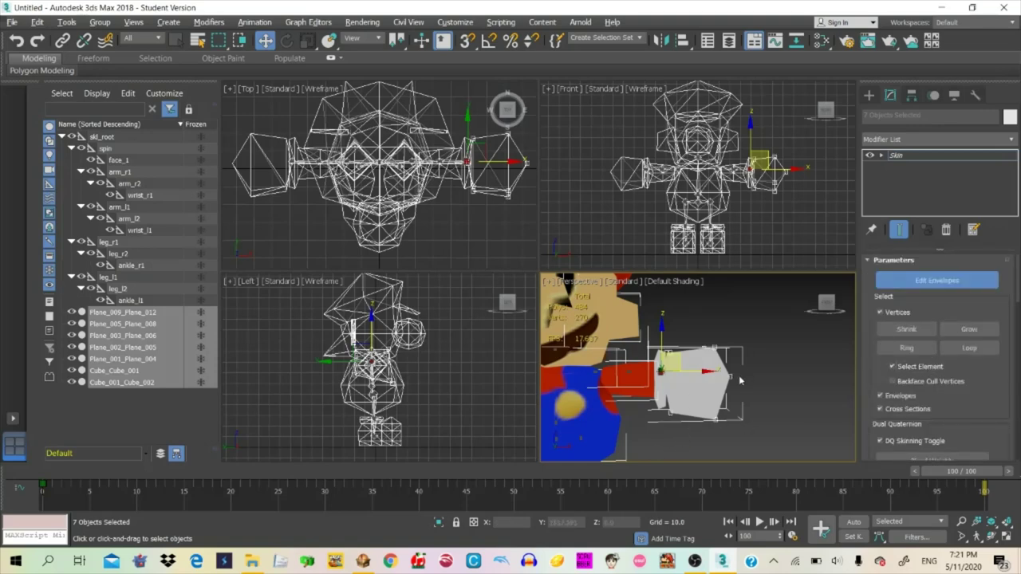
drag(1016, 287, 1015, 387)
drag(977, 293, 902, 298)
text(1.)
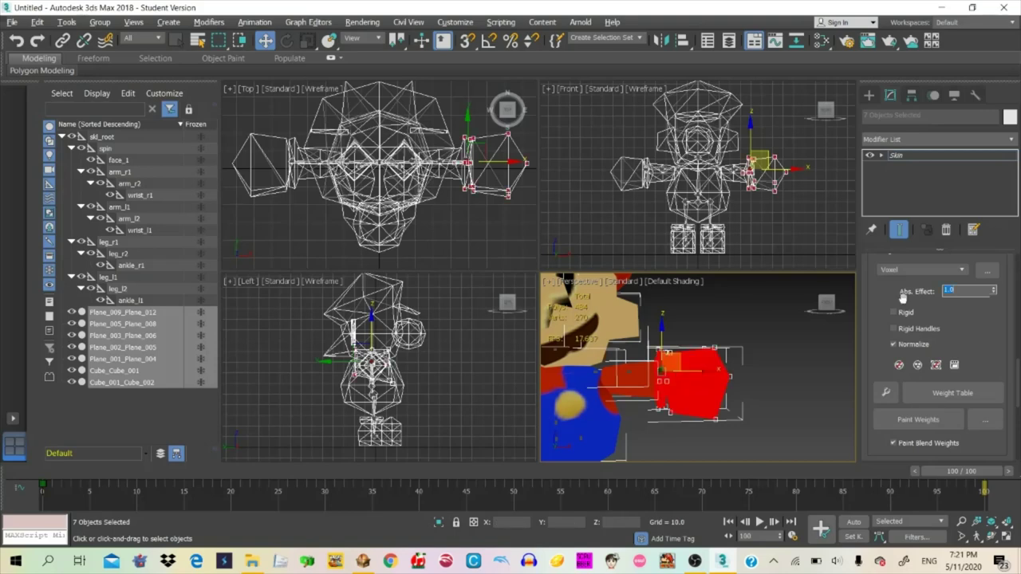
click(797, 354)
Choose bone arm_r1 and set the Abs. Effect of the whole opposite sleeve to 1
scroll(659, 393, down, 3)
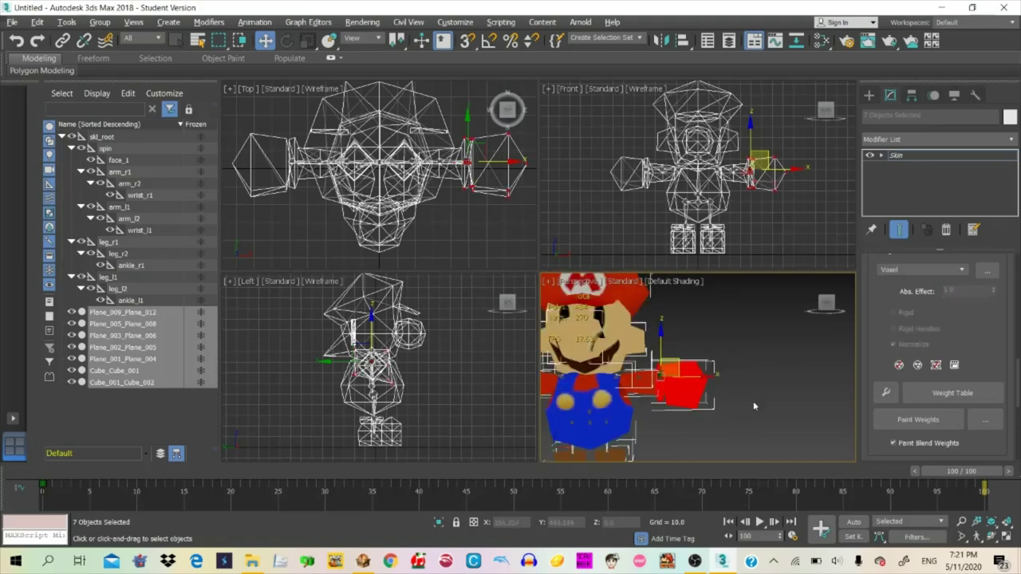
key(Up)
mouse_move(742, 408)
mouse_down()
mouse_move(692, 407)
mouse_move(774, 420)
mouse_move(743, 409)
mouse_up()
key(Up)
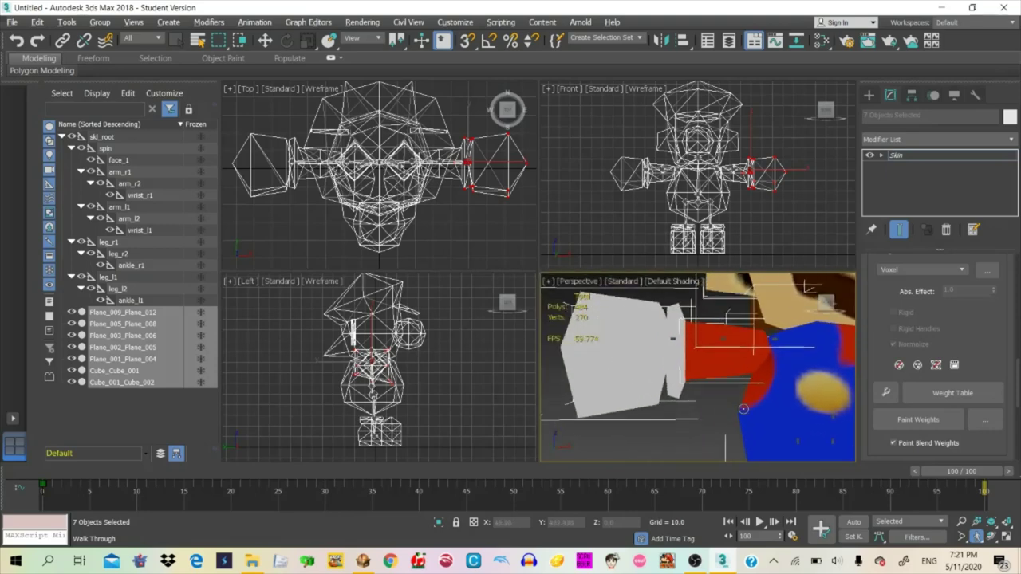
scroll(720, 418, down, 3)
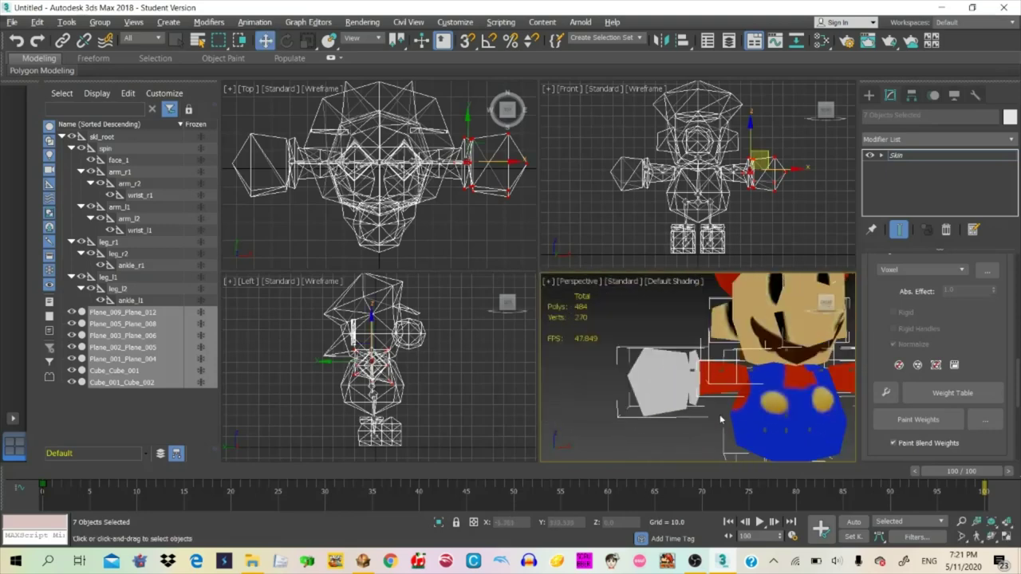
drag(1017, 383, 1006, 322)
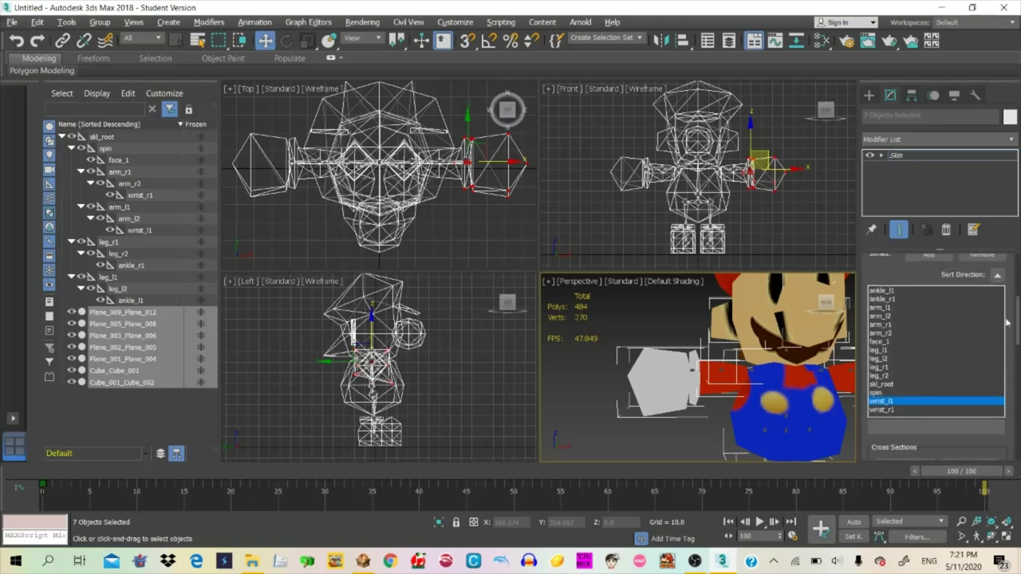
click(893, 325)
scroll(897, 319, up, 4)
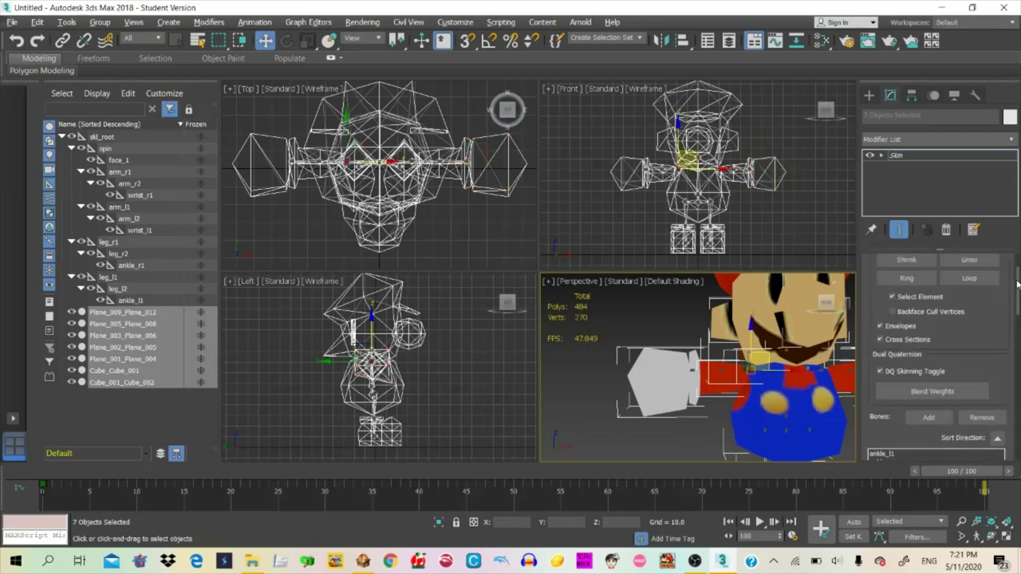
click(909, 300)
scroll(691, 348, up, 2)
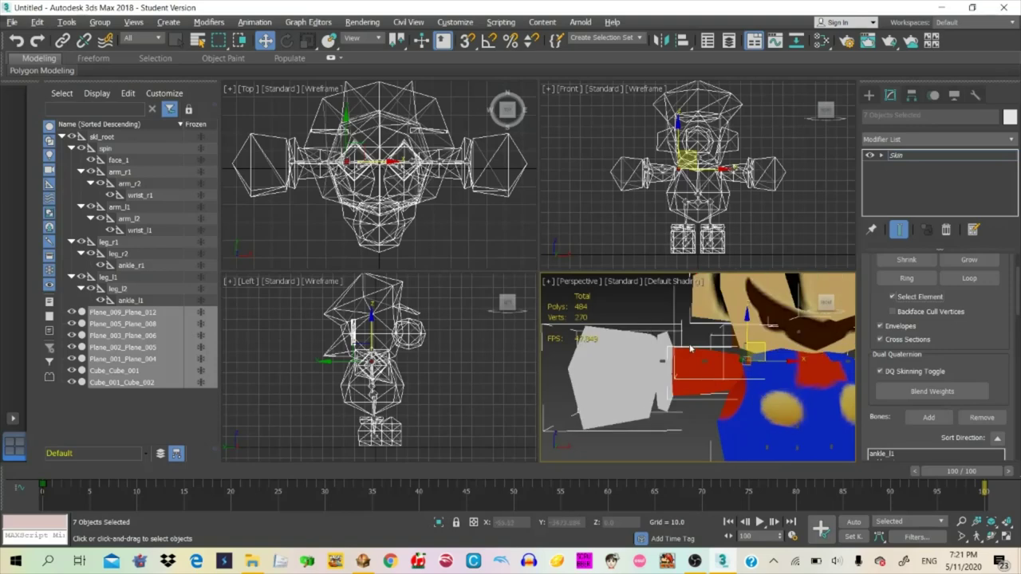
click(725, 385)
scroll(940, 337, down, 5)
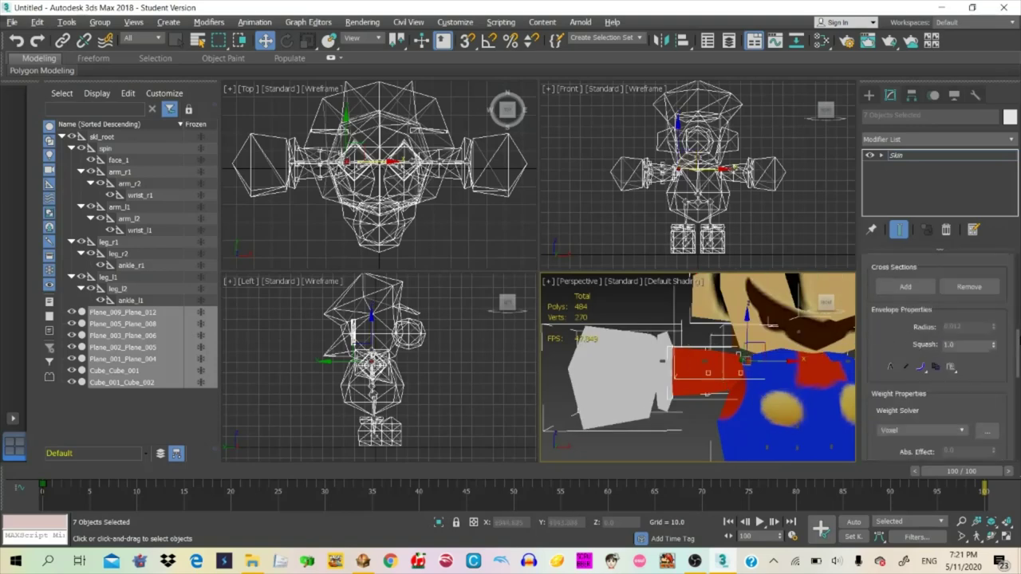
drag(1019, 341, 1019, 356)
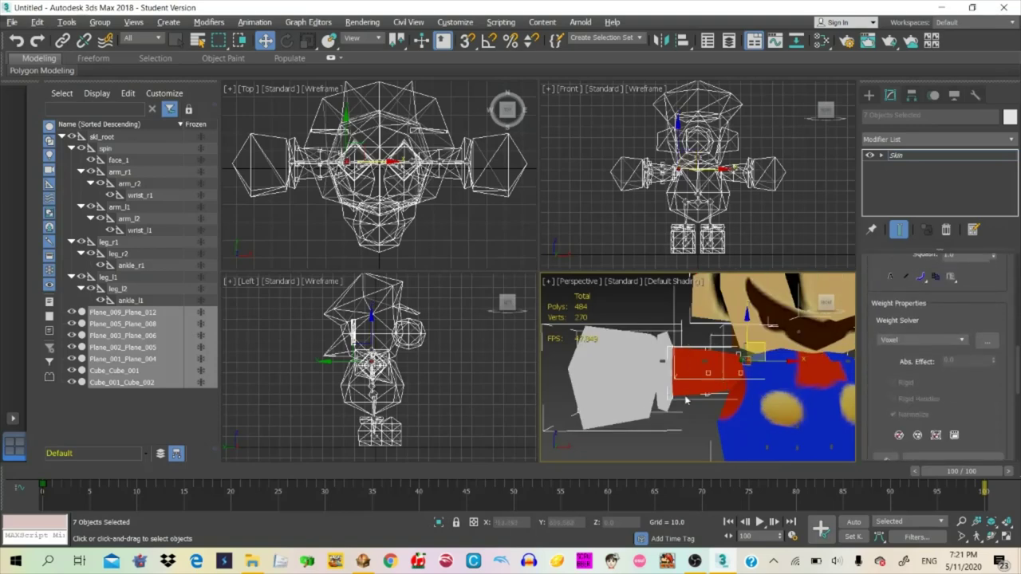
click(701, 344)
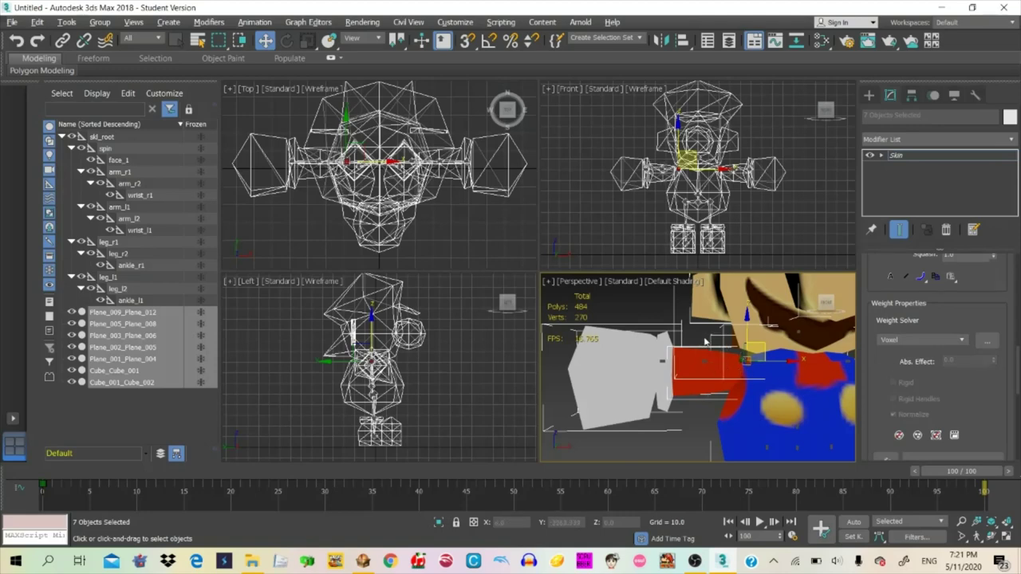
click(717, 358)
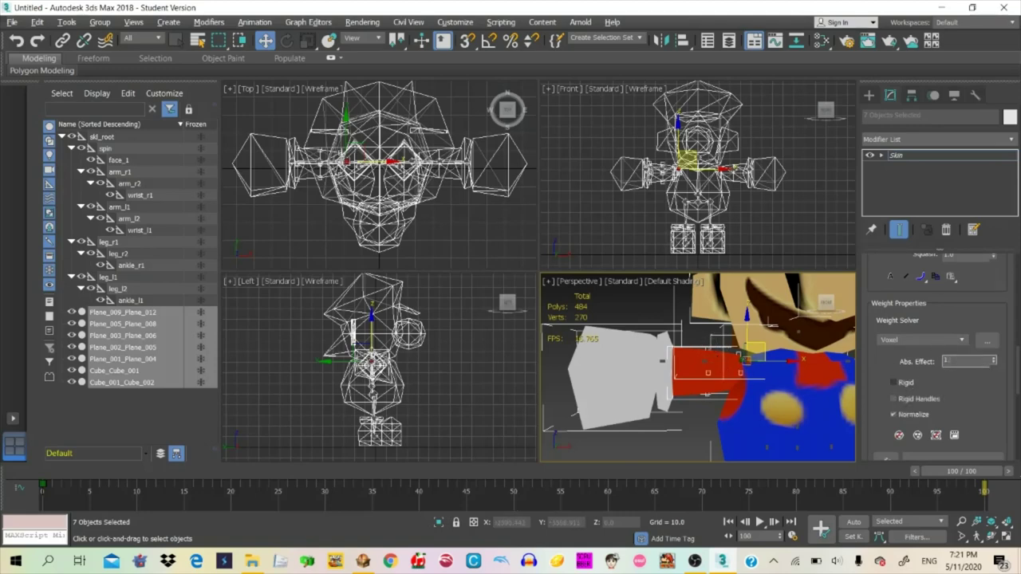
Select the glove vertices of the same arm and set their Abs. Effect to 1.0 for bone arm_r1
mouse_move(1018, 372)
mouse_down()
mouse_move(1017, 326)
mouse_move(1018, 364)
mouse_up()
drag(575, 440, 674, 405)
mouse_move(1018, 364)
mouse_down()
mouse_move(1018, 279)
mouse_move(1018, 363)
mouse_up()
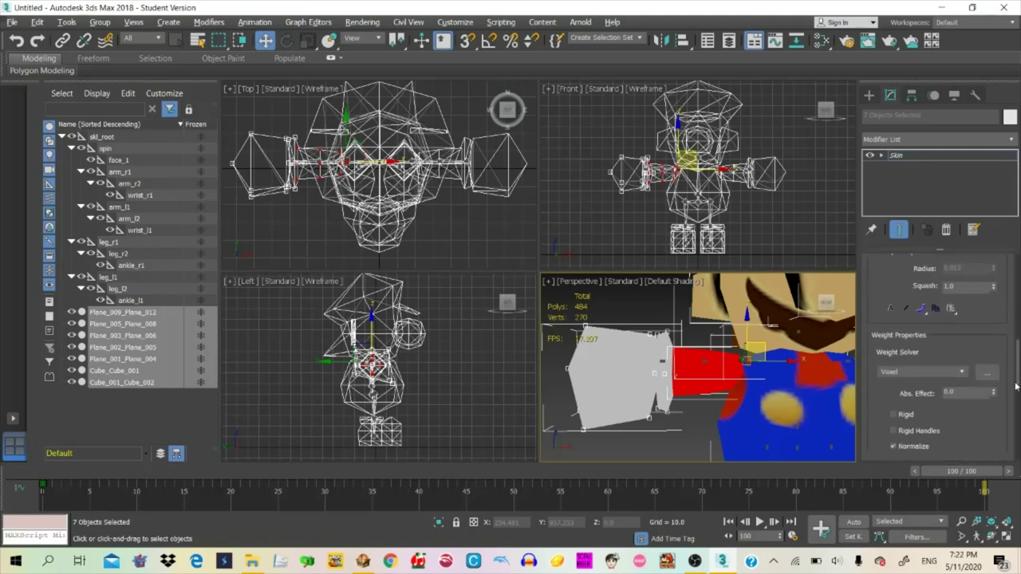
text(0)
key(Return)
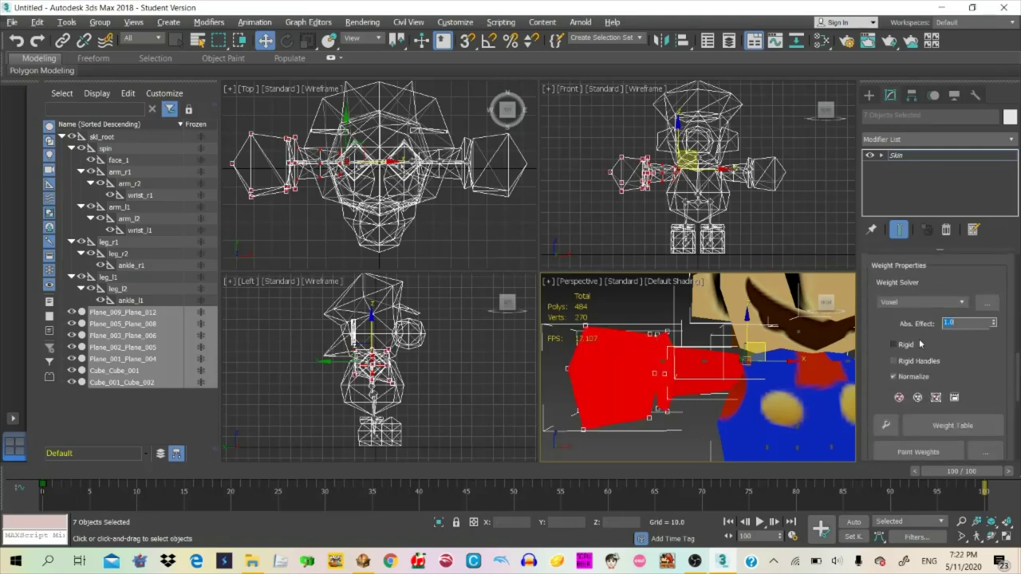
click(704, 454)
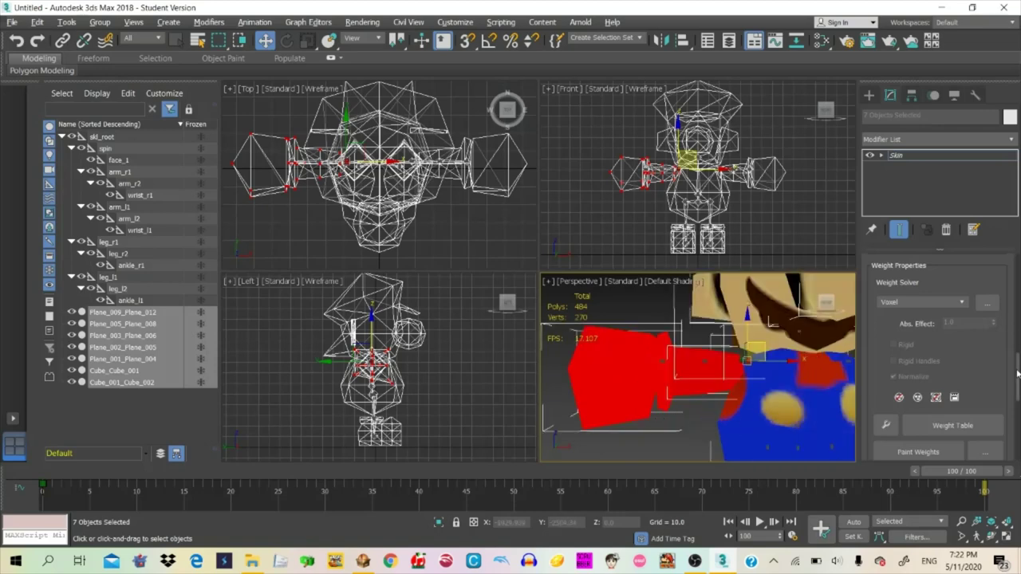
Choose bone arm_r2 and set the Abs. Effect of the whole attached sleeve to 1.0
drag(1017, 372, 1018, 311)
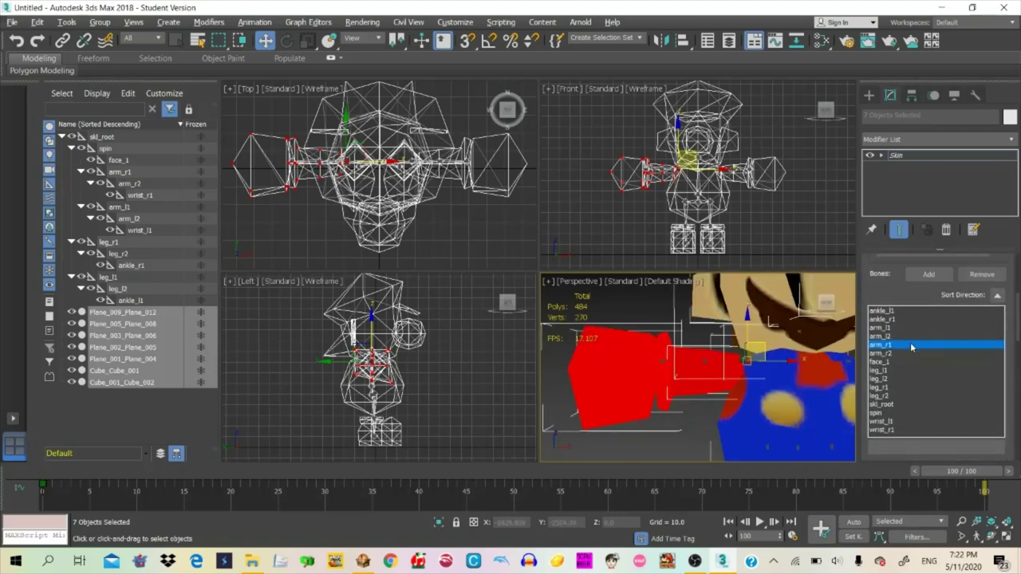
click(886, 362)
click(884, 353)
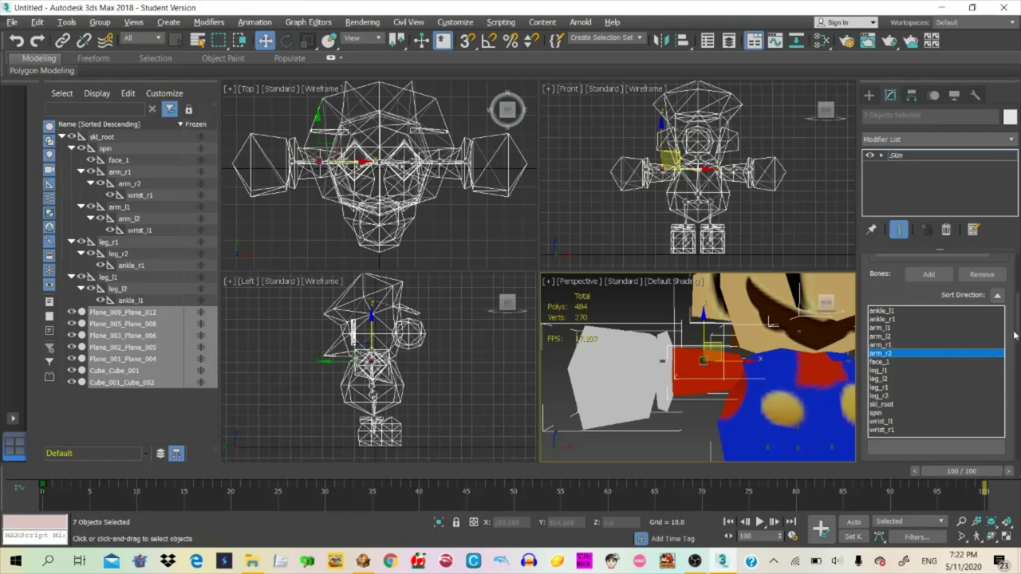
drag(1016, 334, 1016, 304)
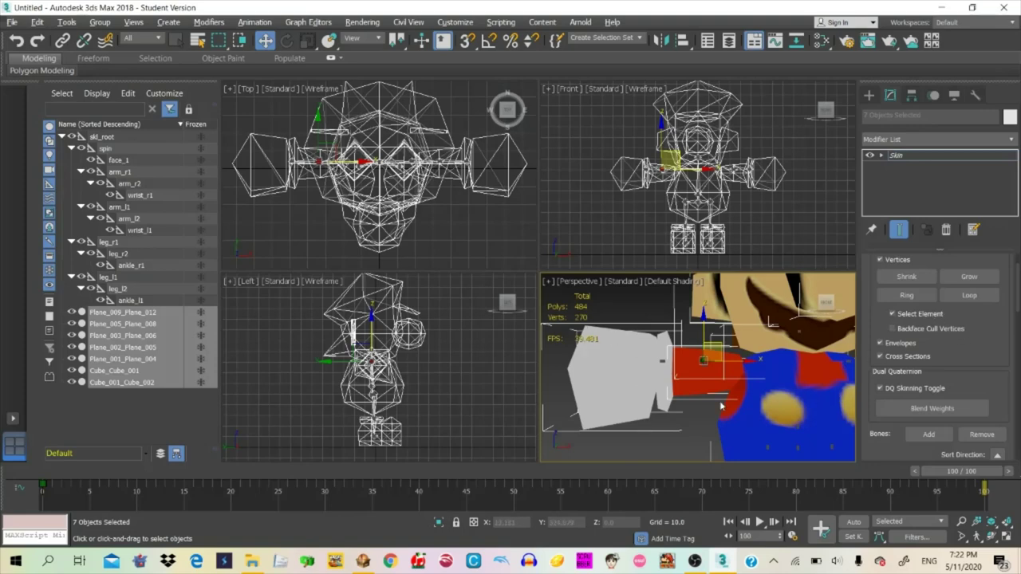
click(723, 372)
scroll(862, 331, down, 5)
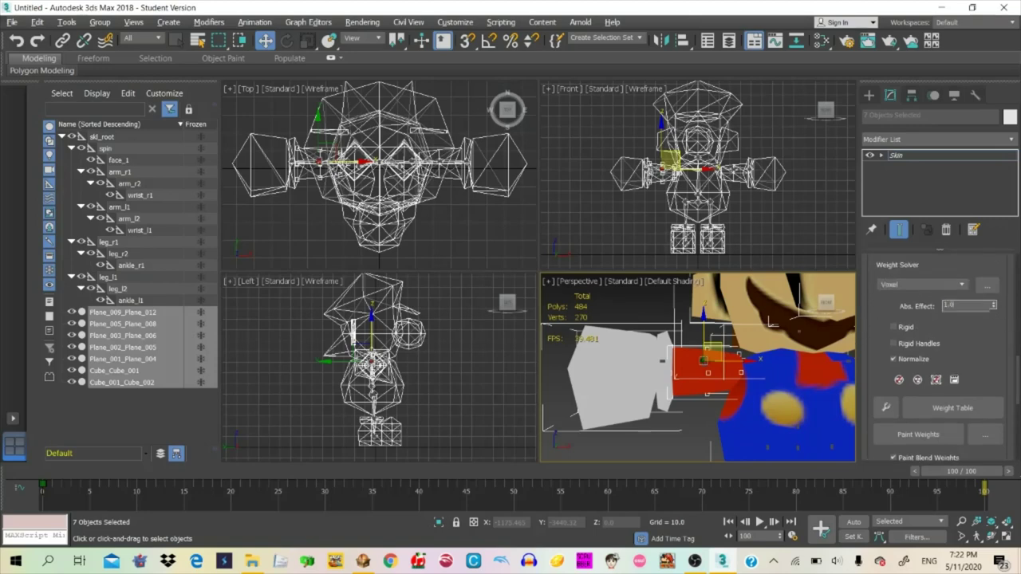
mouse_move(1018, 375)
mouse_down()
mouse_move(1015, 269)
mouse_move(1016, 390)
mouse_up()
click(706, 423)
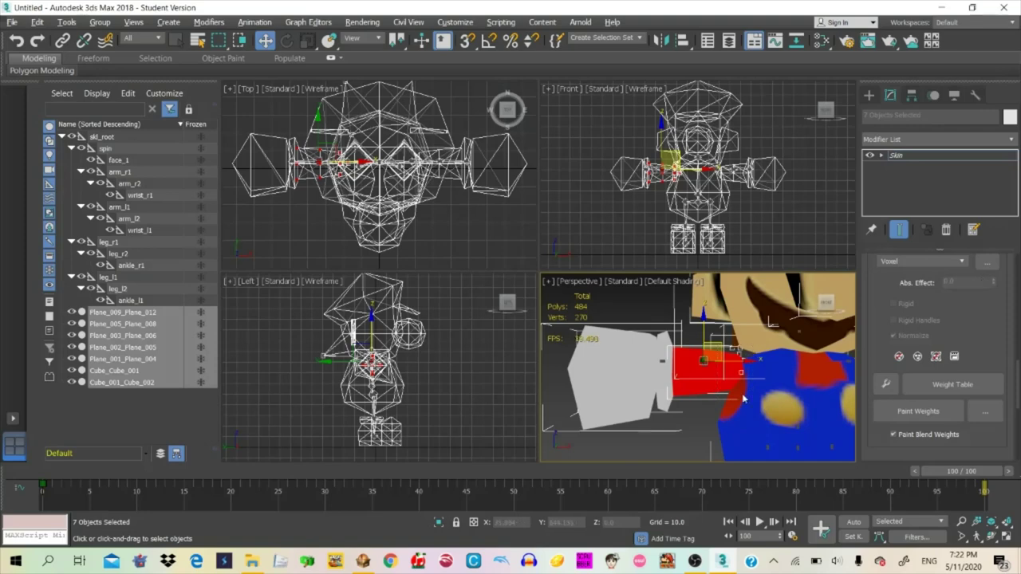
Select the few vertices where the sleeve meets the shoulder and adjust their Abs. Effect for bone arm_r2
click(740, 369)
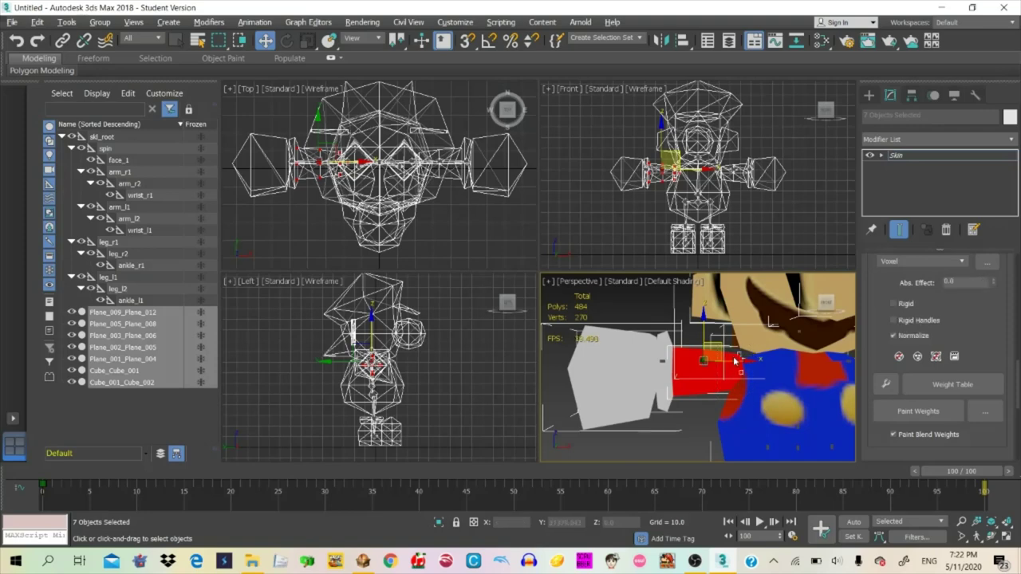
double_click(959, 281)
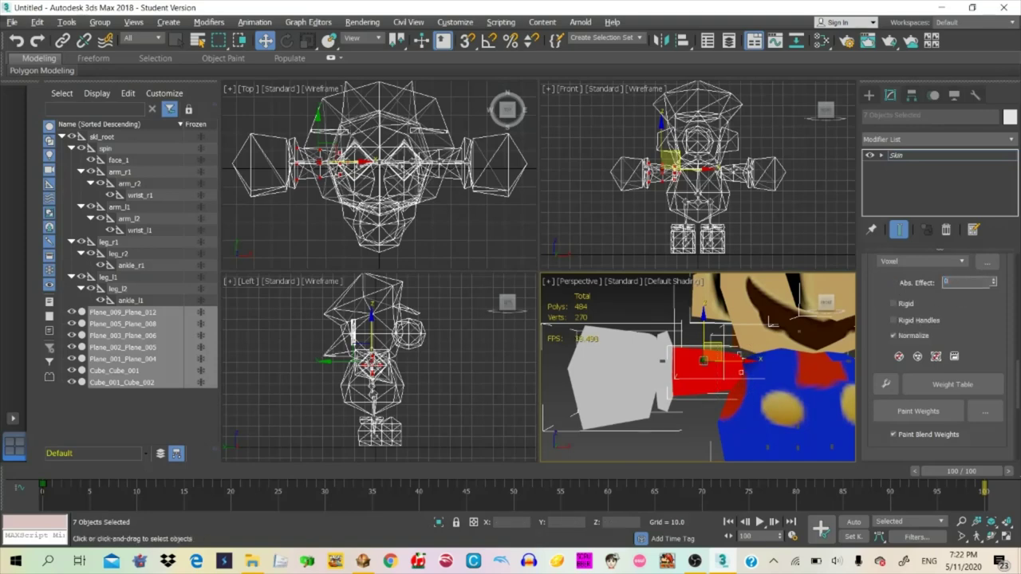
click(730, 410)
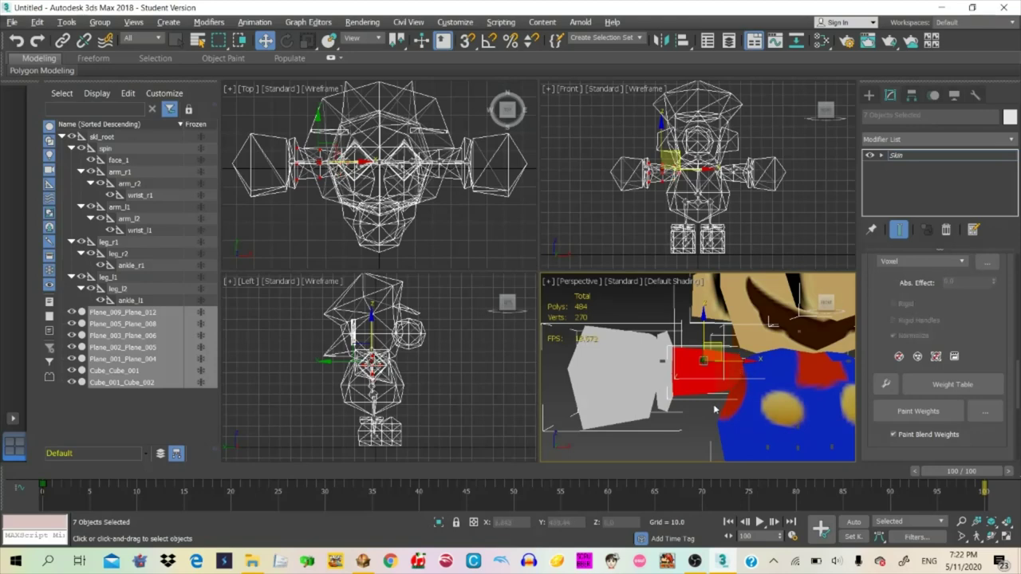
scroll(718, 407, up, 4)
scroll(718, 405, down, 2)
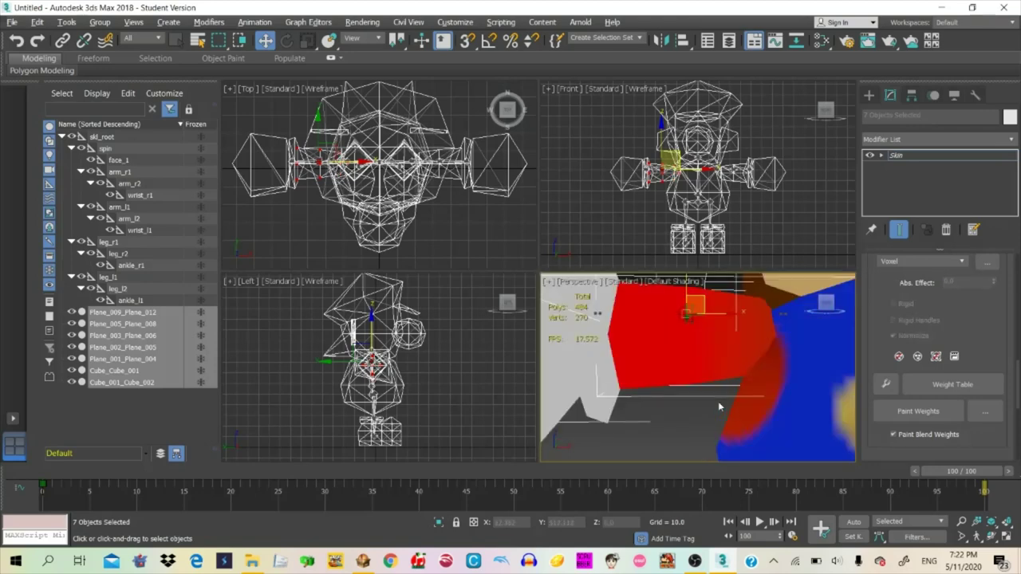
scroll(719, 406, down, 1)
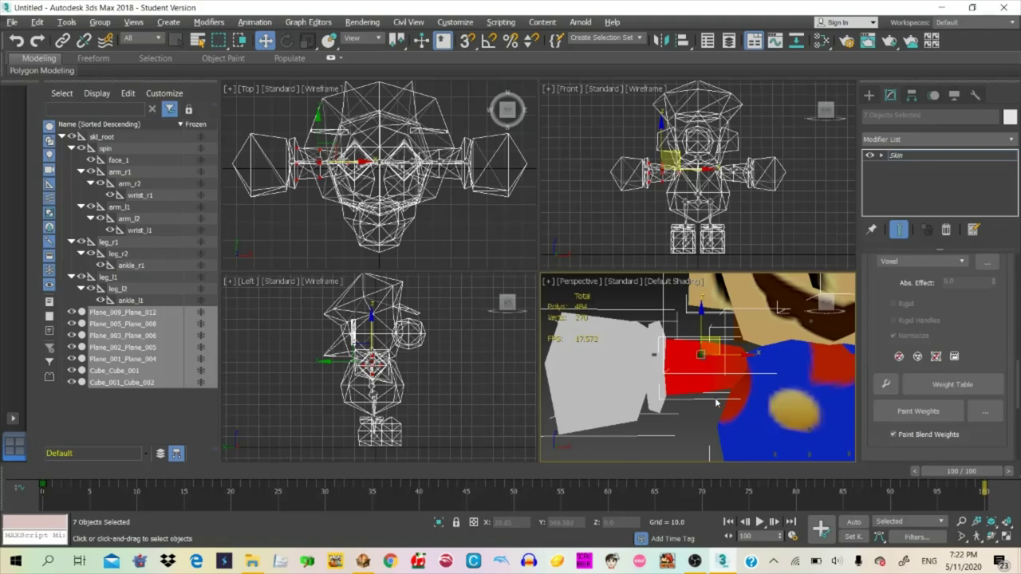
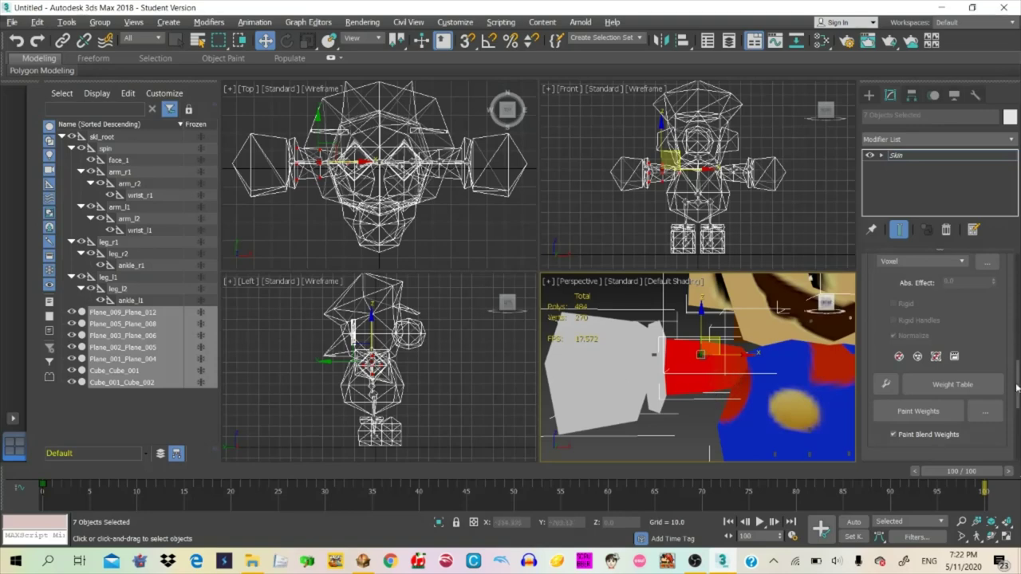
Turn on Select Element, select only the attached glove's vertices, and set their Abs. Effect to 1 for bone arm_r2
scroll(925, 367, up, 10)
click(921, 364)
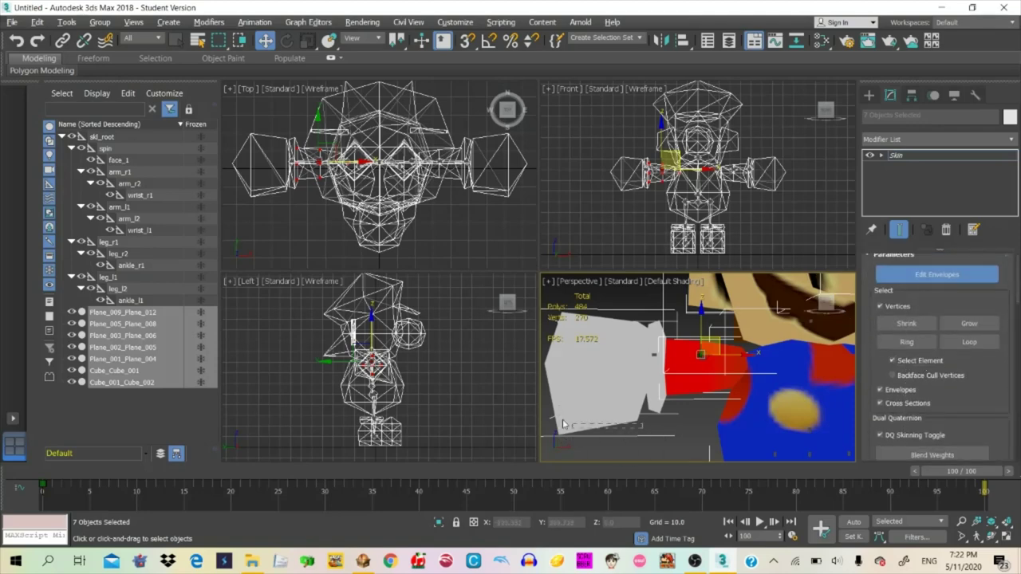
click(667, 401)
click(956, 328)
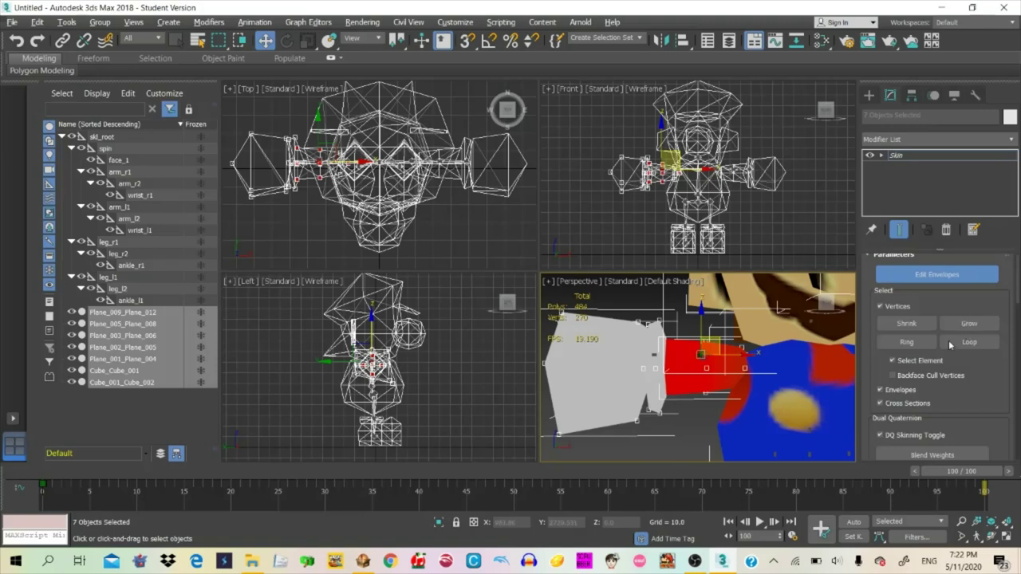
click(664, 429)
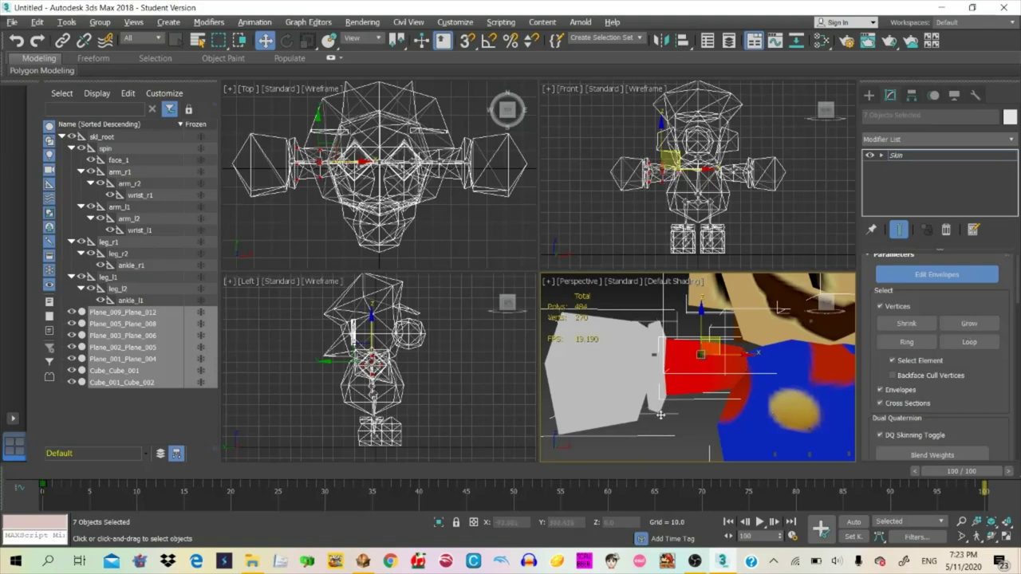
click(658, 411)
ctrl+drag(580, 442, 555, 414)
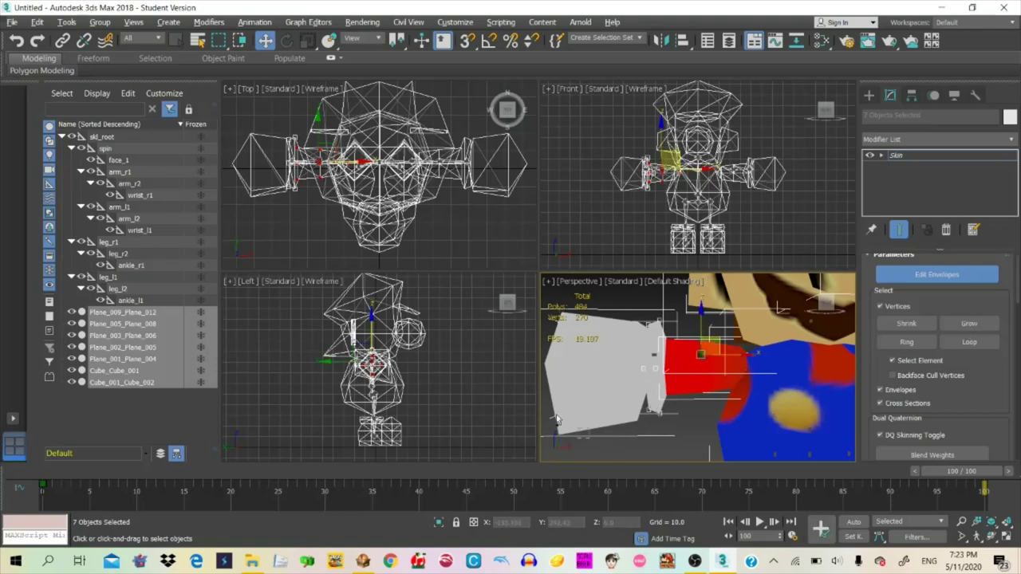
scroll(1015, 284, down, 5)
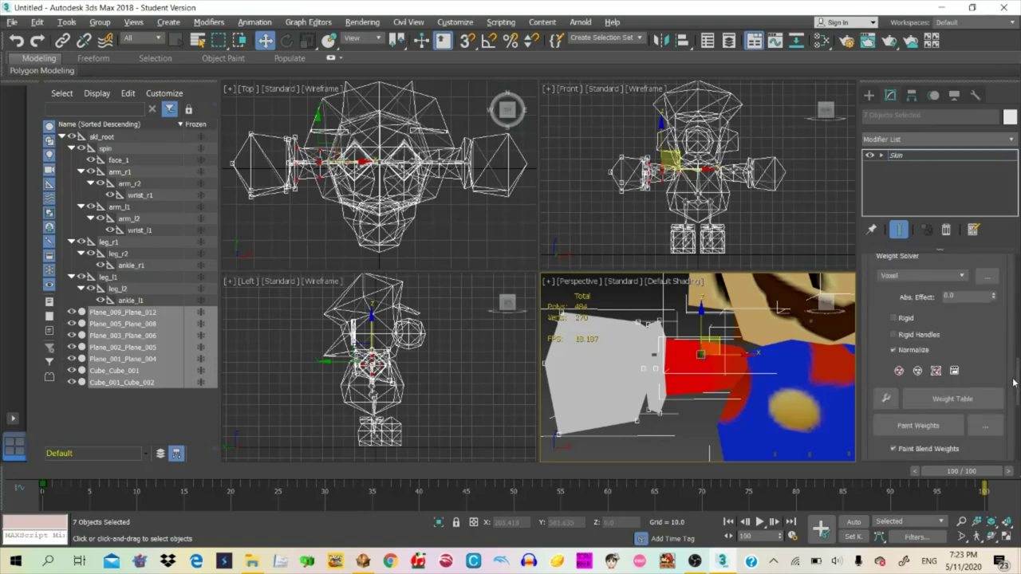
click(968, 293)
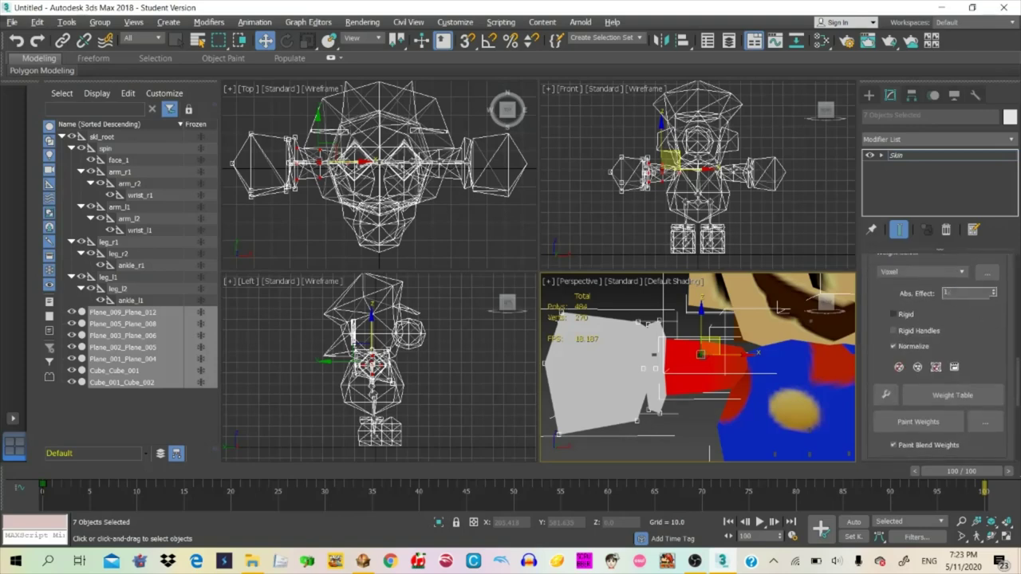
text(1)
key(Return)
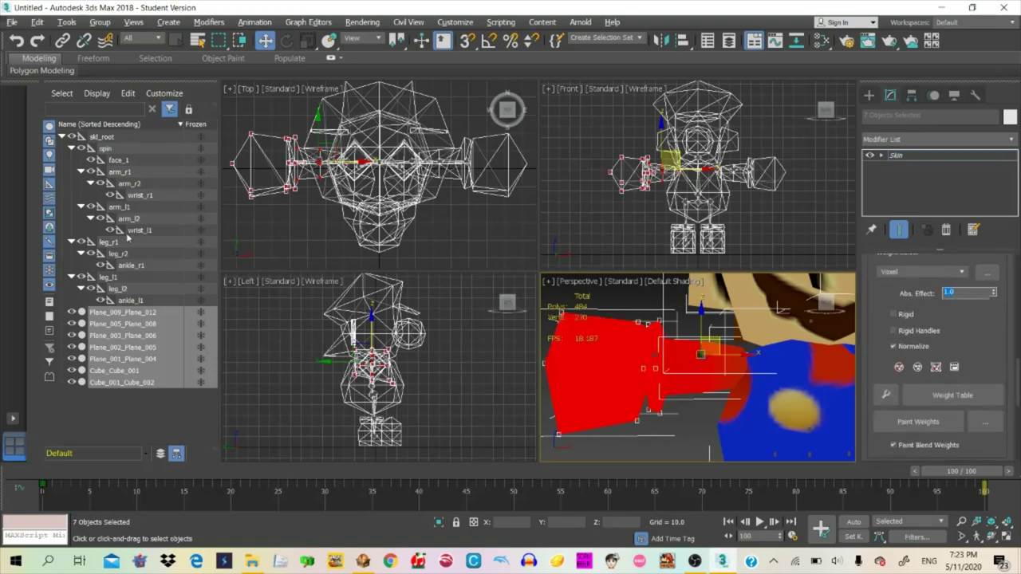
Rotate bone arm_r2 to test how the sleeve and glove follow, and undo the rotation
click(124, 185)
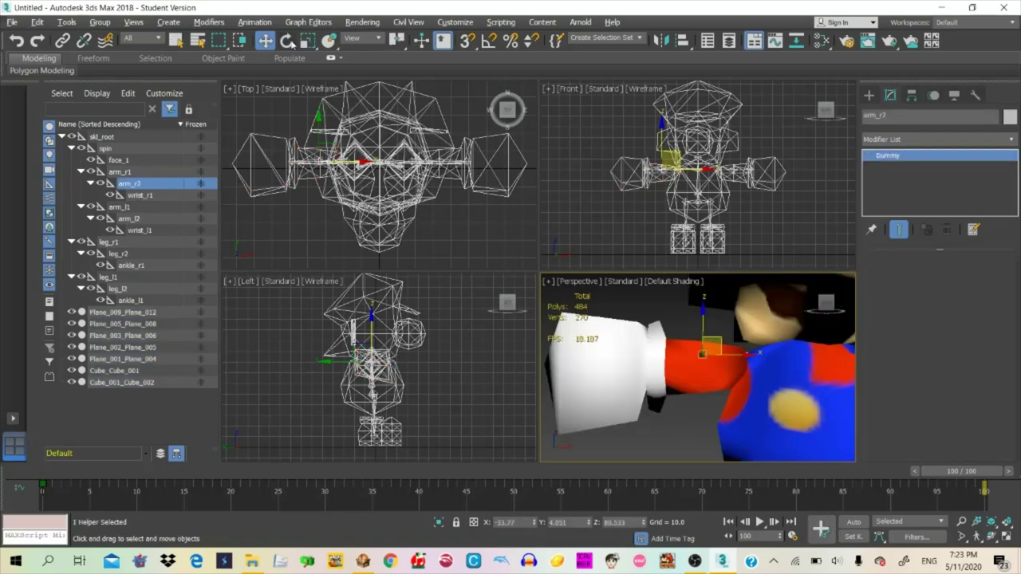
click(286, 40)
drag(755, 336, 758, 285)
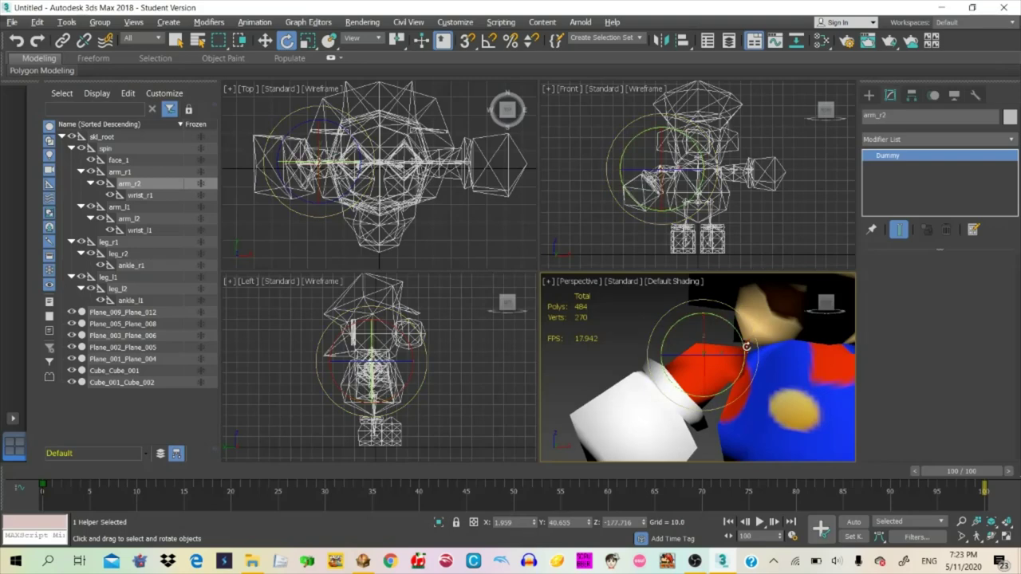
key(ctrl+z)
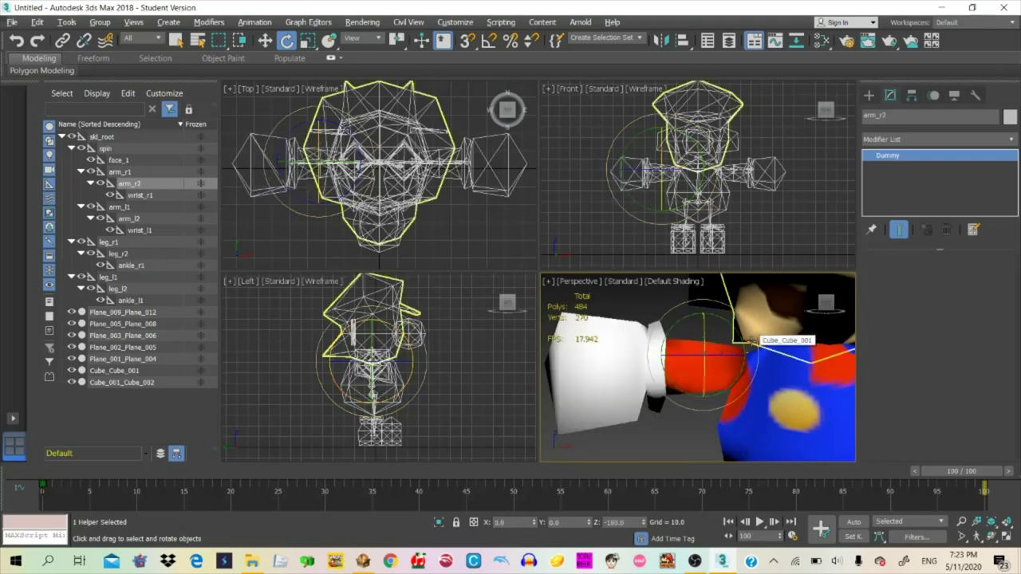
Reselect the skinned character meshes, reopen envelope editing, and choose bone wrist_r1
click(751, 341)
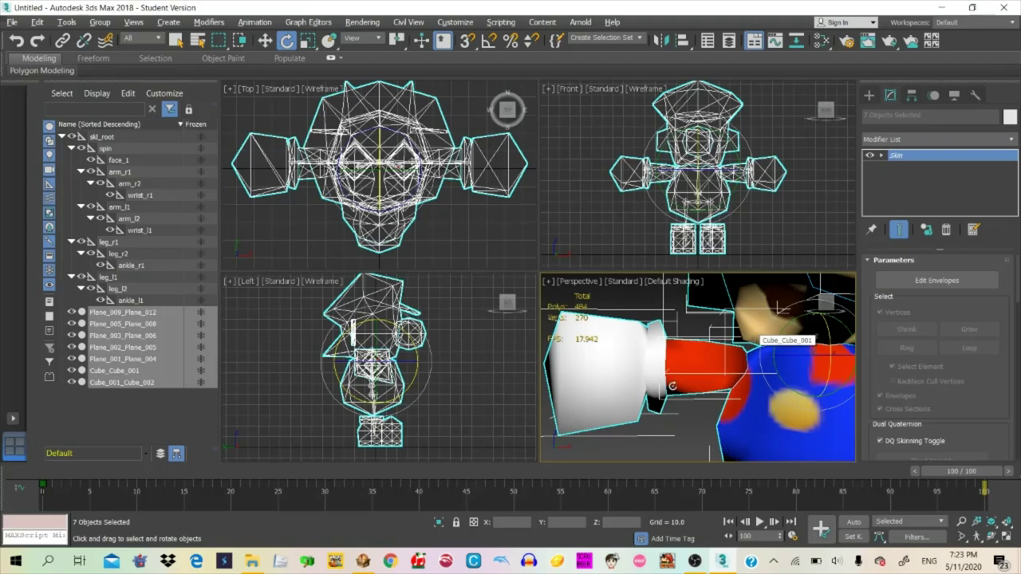
click(667, 453)
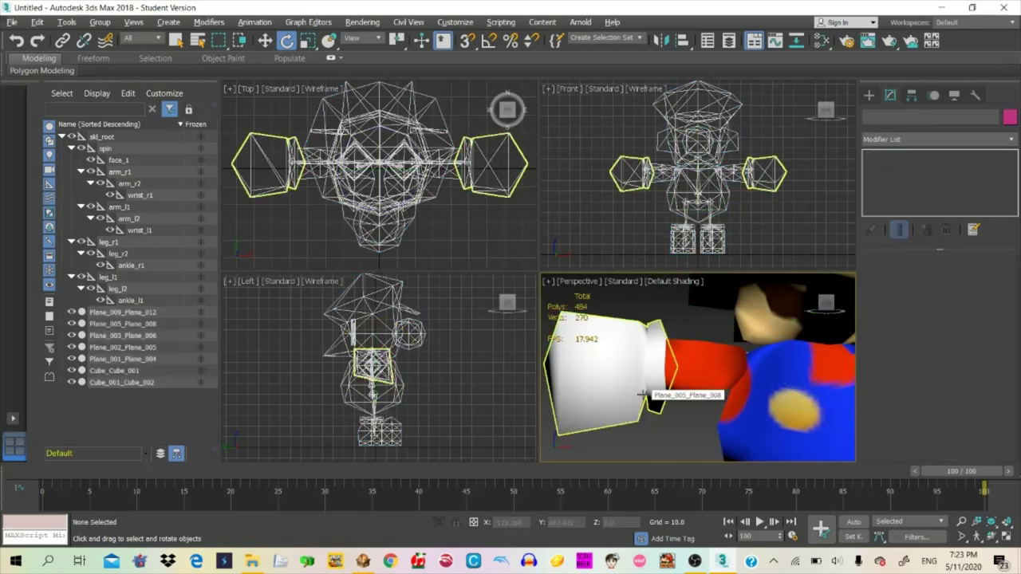
click(642, 394)
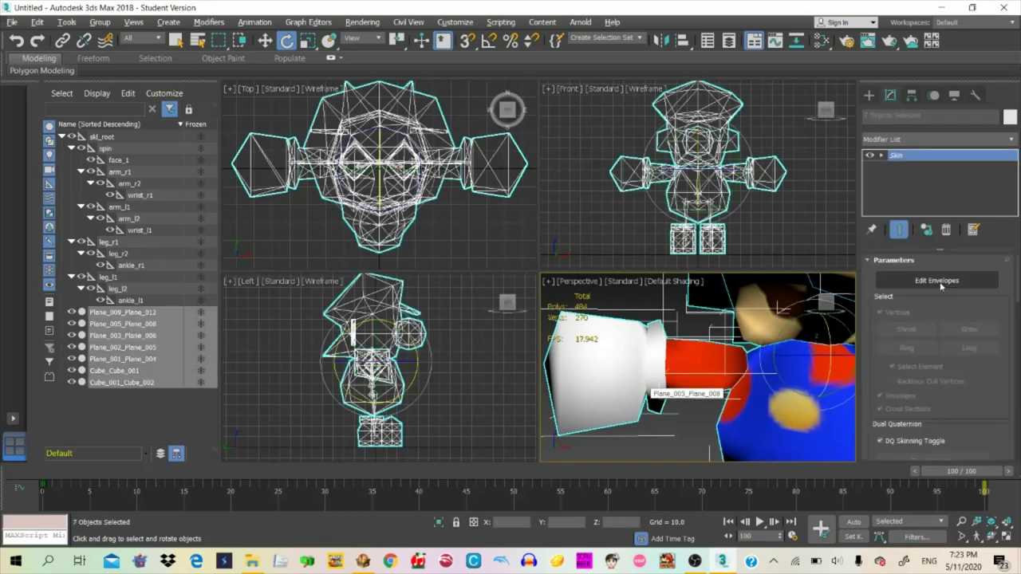
click(938, 280)
scroll(989, 337, down, 5)
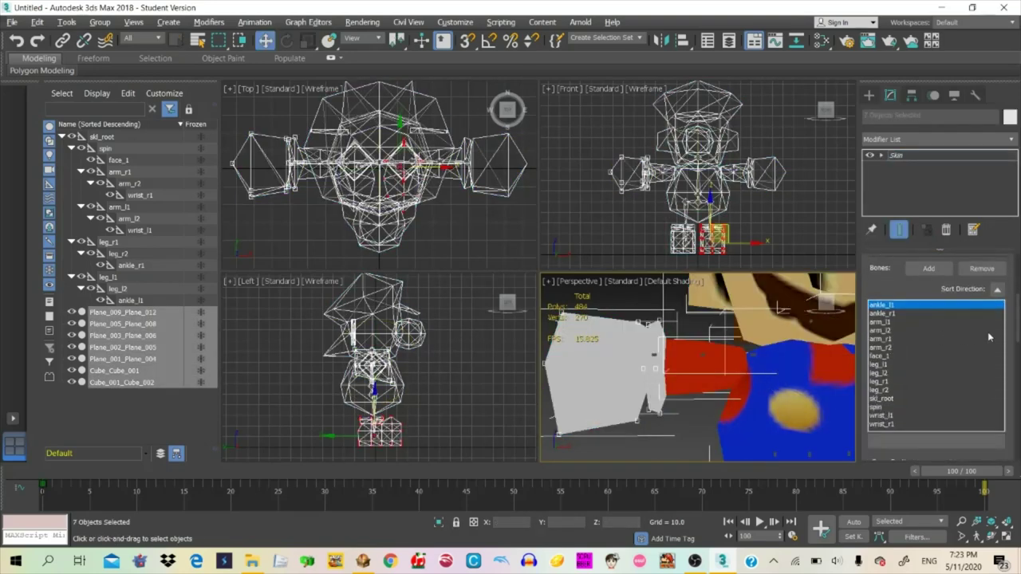
click(894, 424)
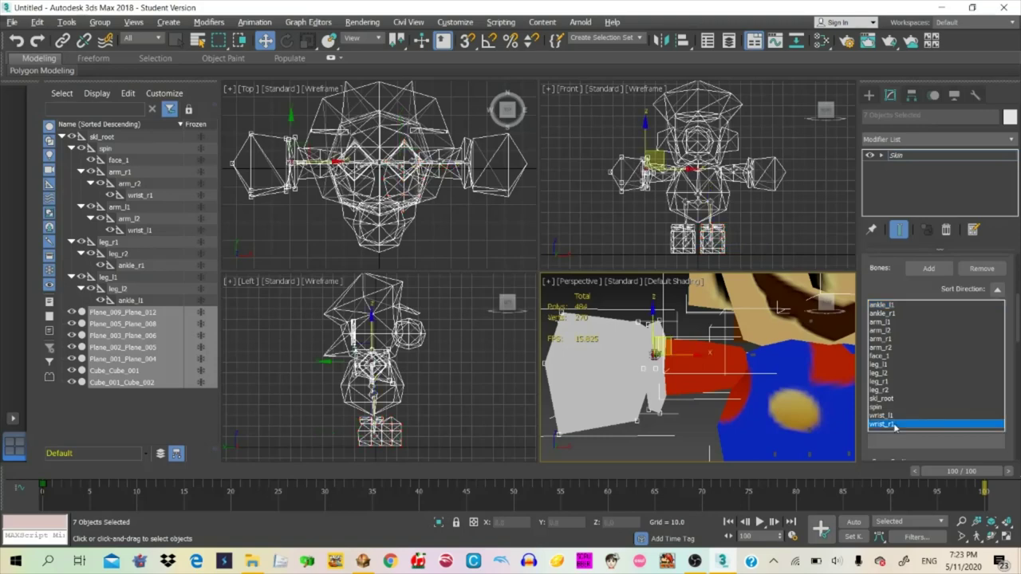
Select all vertices of the glove at wrist_r1 and set their Abs. Effect to 1.0
scroll(682, 430, up, 2)
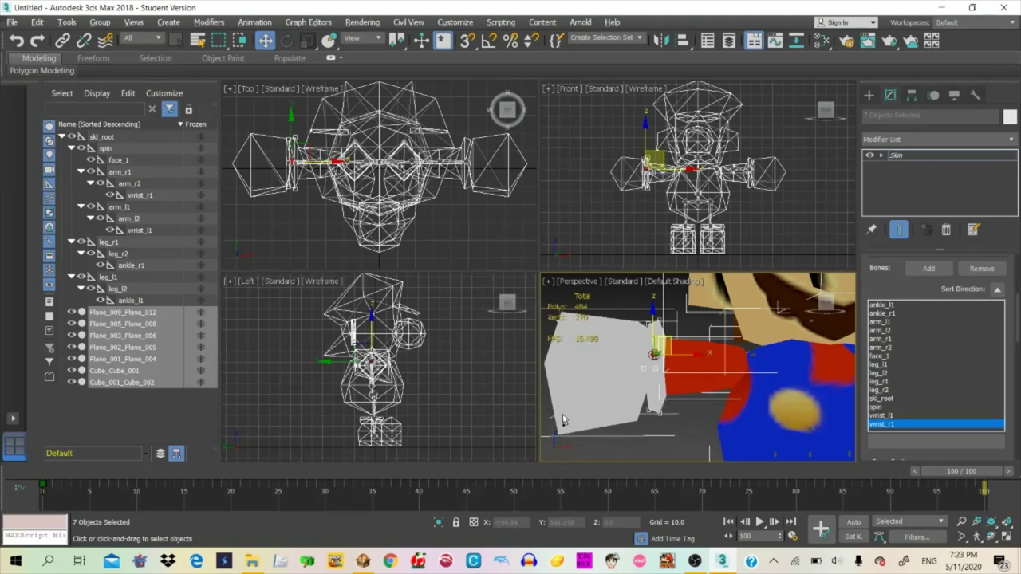
drag(584, 443, 552, 421)
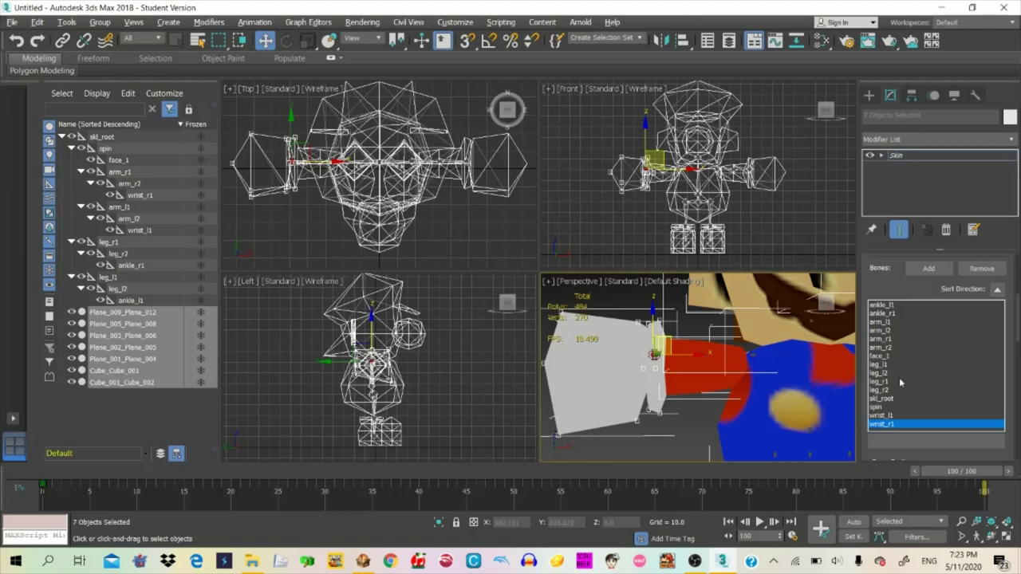
scroll(901, 383, down, 5)
click(975, 378)
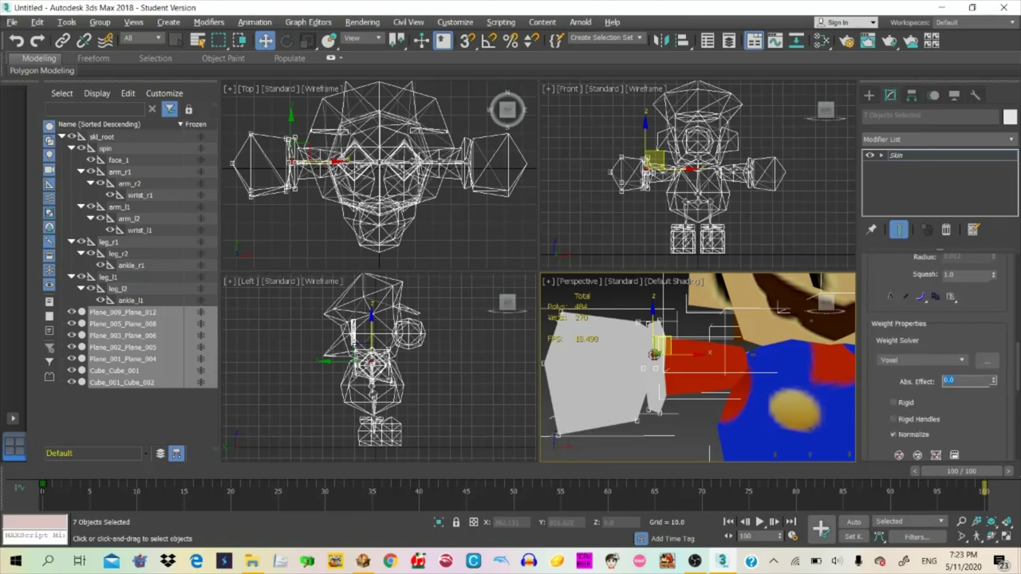
key(Return)
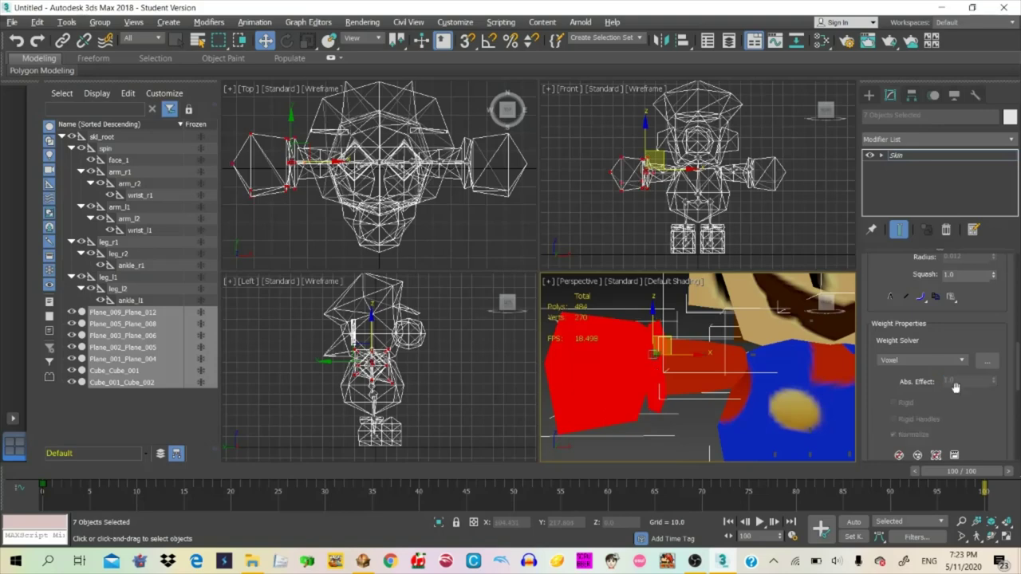
drag(1018, 380, 1008, 307)
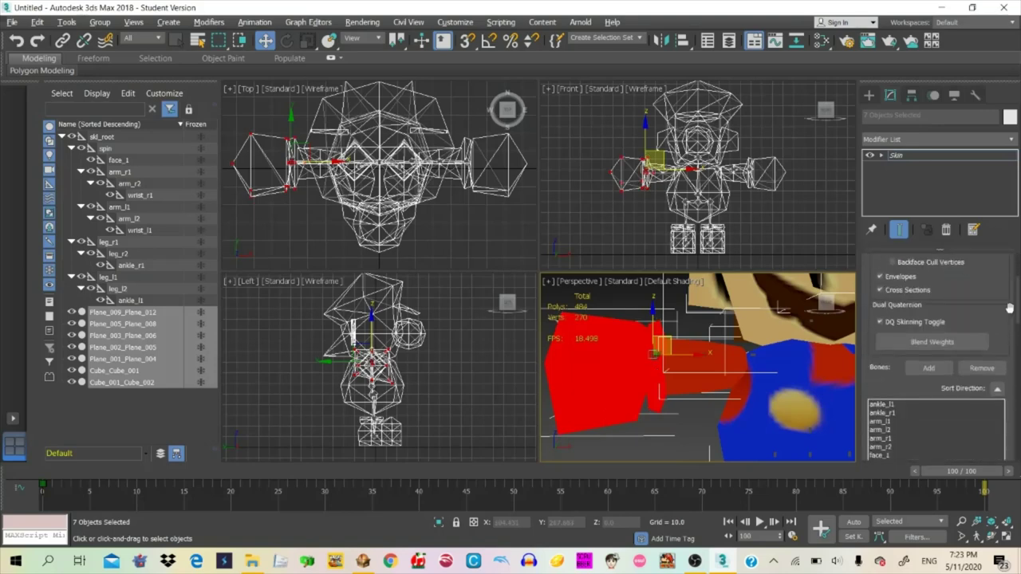
scroll(716, 447, down, 5)
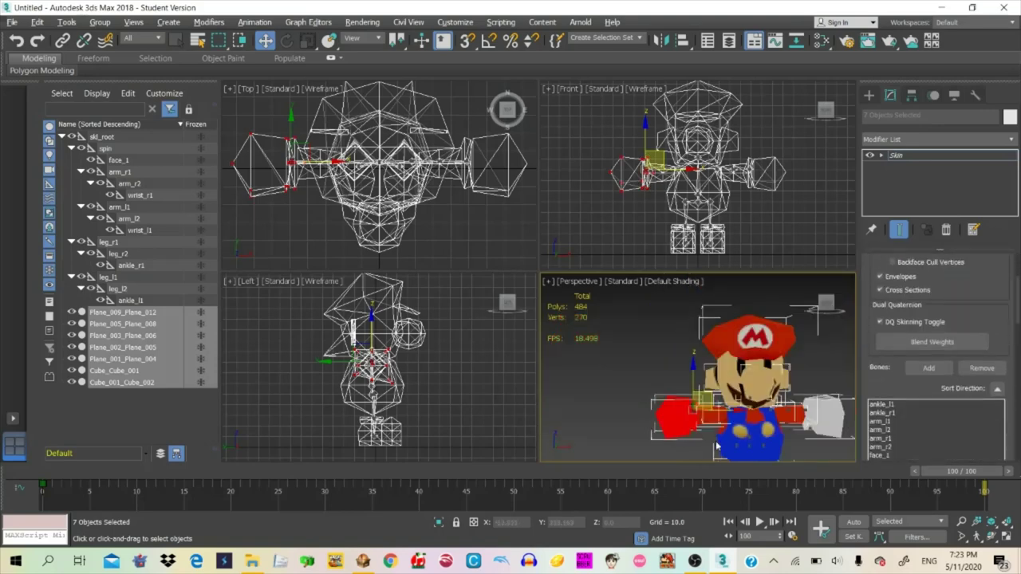
scroll(716, 447, up, 3)
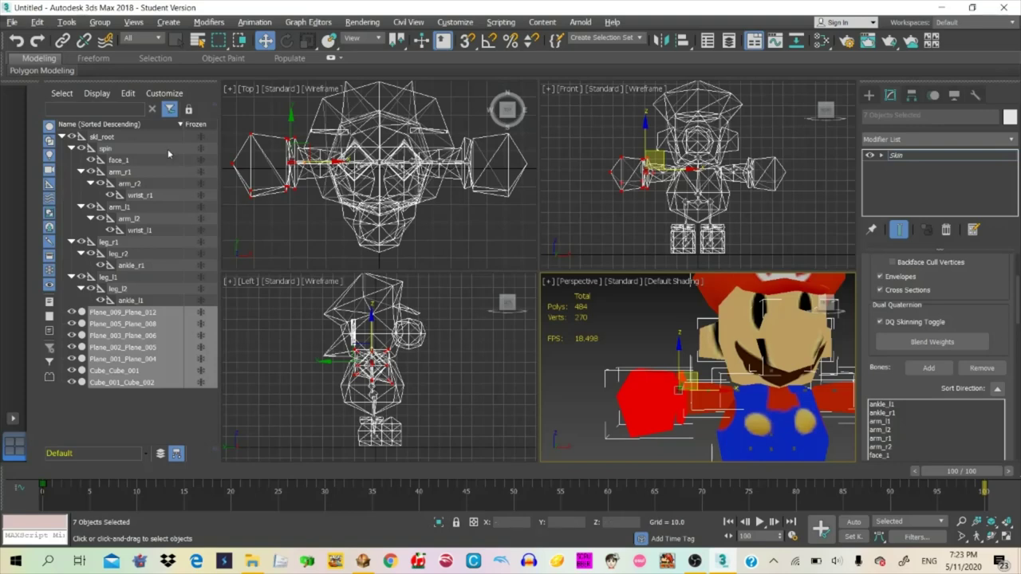
Export the whole scene as an Autodesk Collada file named rialtestblabla, keeping the current export options, and deselect the character
click(12, 21)
mouse_move(102, 212)
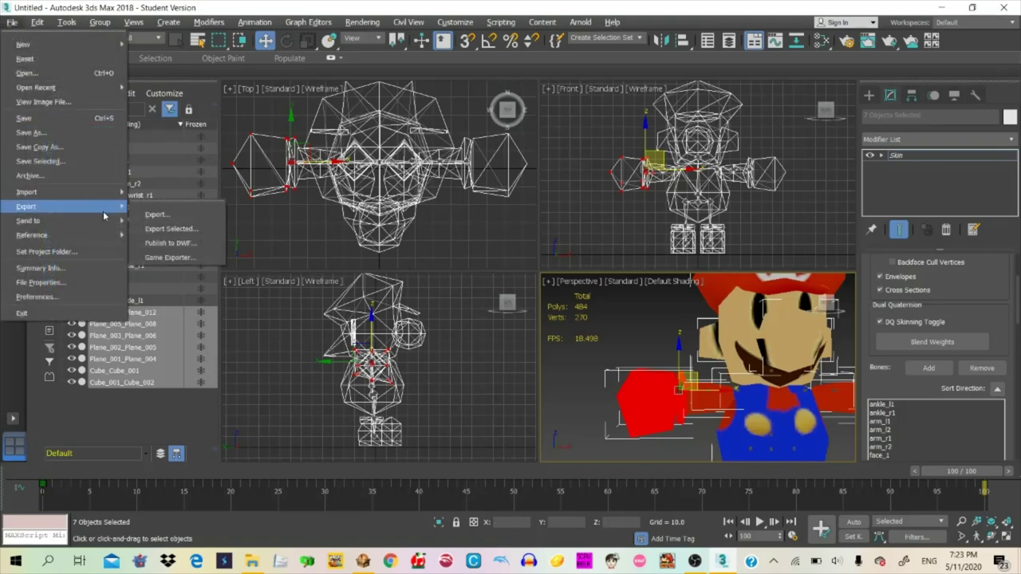
click(155, 212)
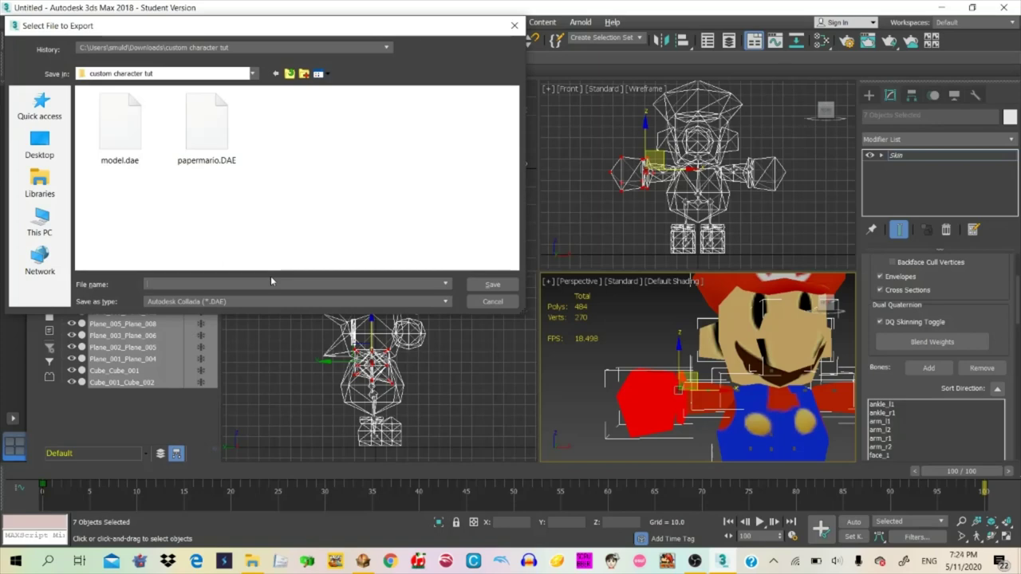
text(rialtestblabla)
key(Return)
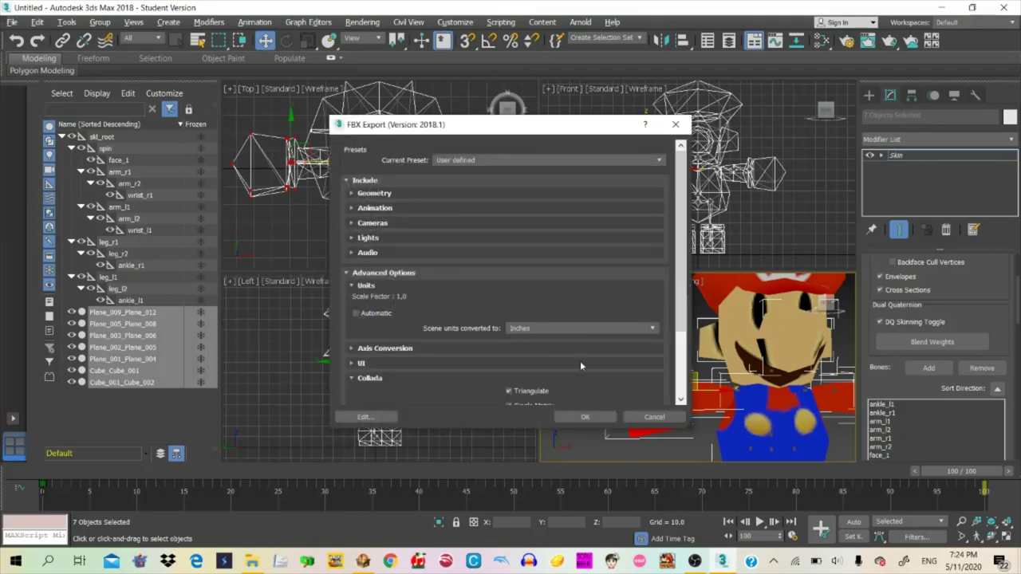
click(587, 415)
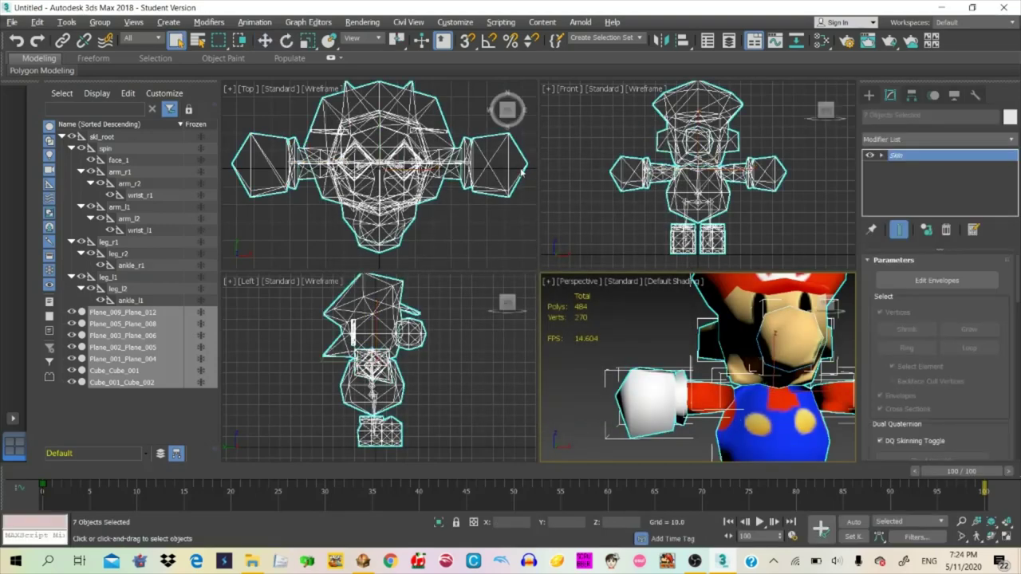
click(639, 316)
scroll(639, 316, down, 5)
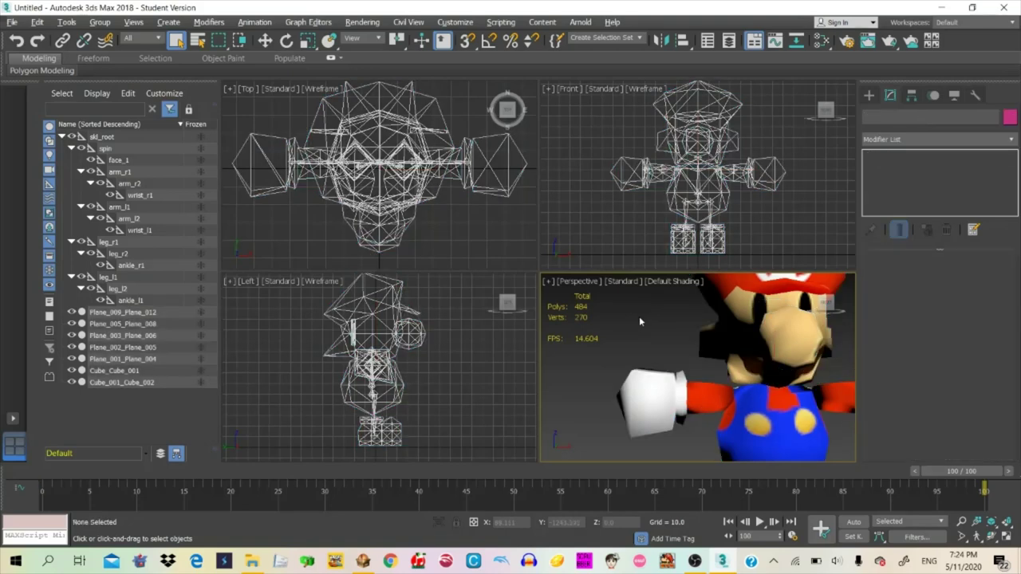
Switch to the BrawlBox window with ma_bike-mr.szs open
key(alt+Tab)
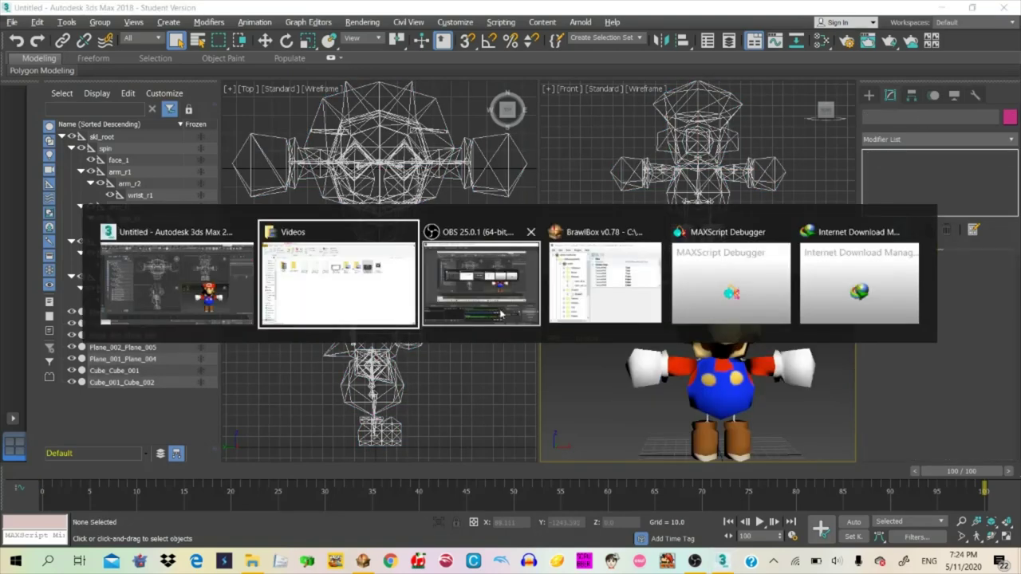
key(alt+Tab)
key(Tab)
key(Tab)
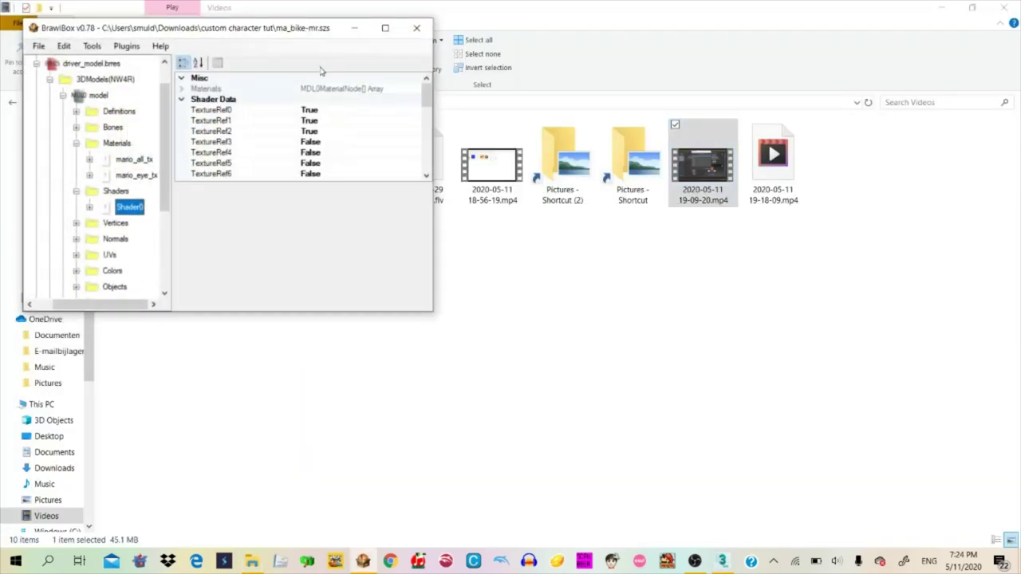
Select model under 3DModels(NW4R) in driver_model.brres, and return File Explorer to the custom character tut folder
click(63, 95)
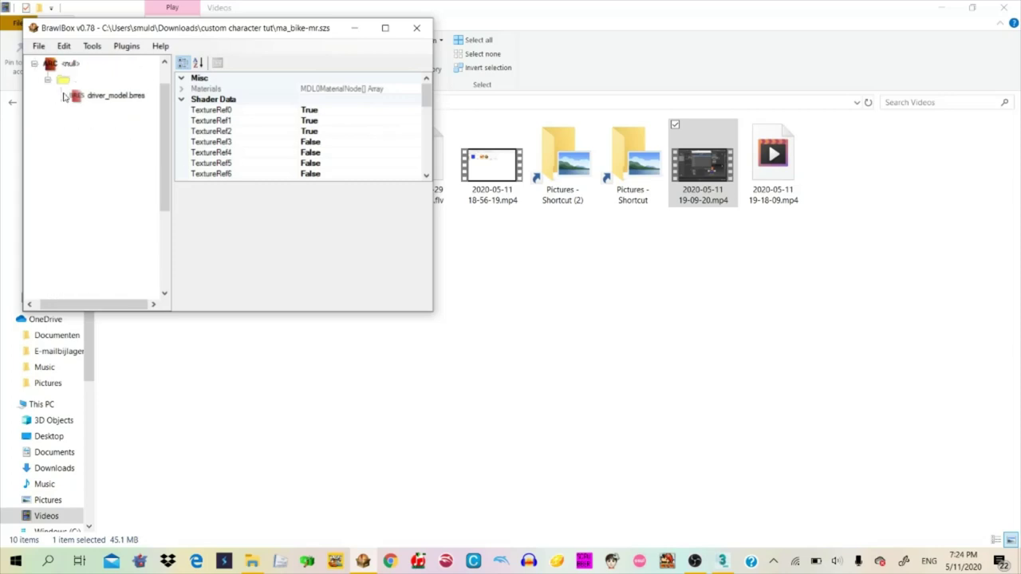
click(115, 128)
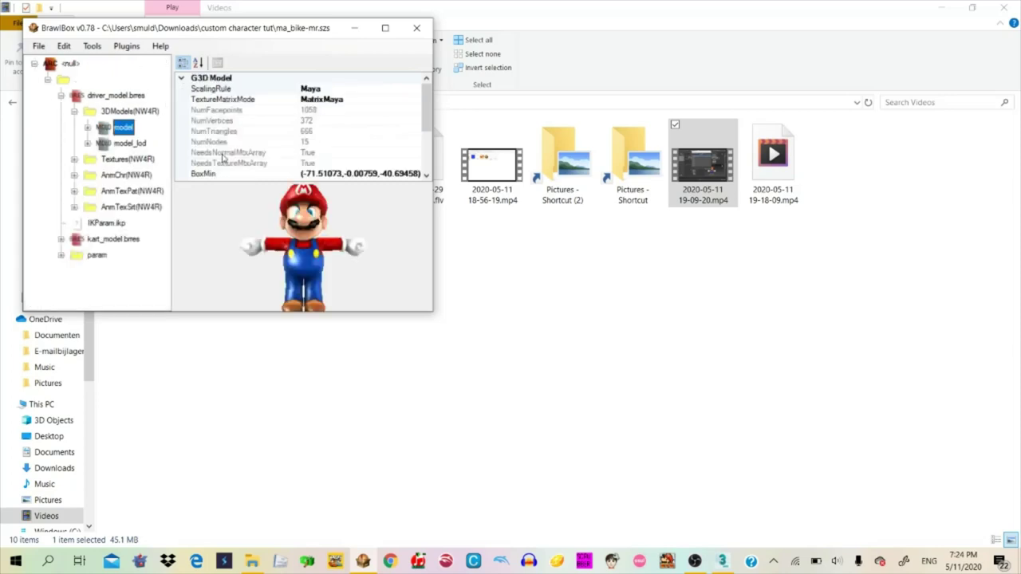
click(503, 224)
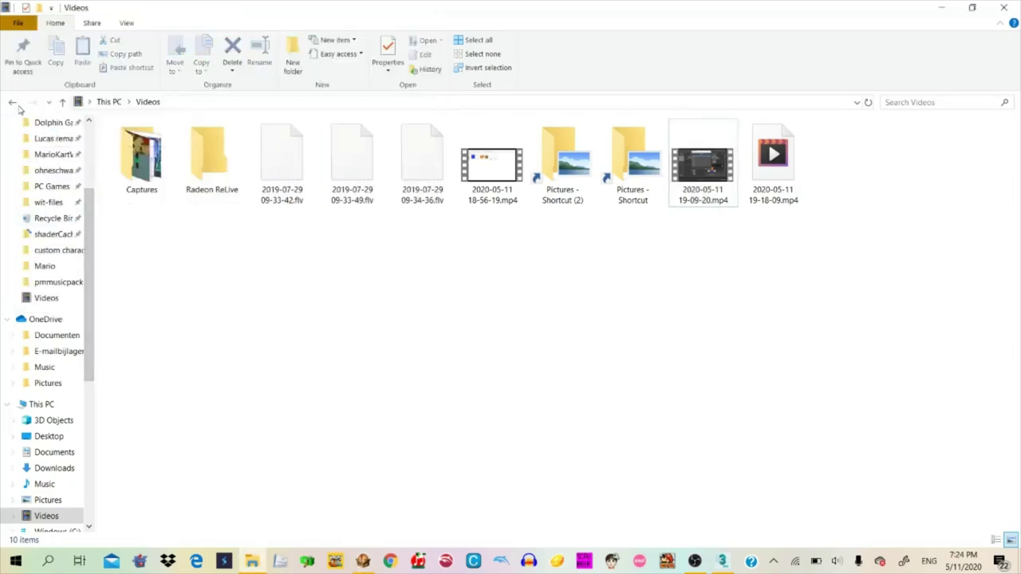
click(13, 103)
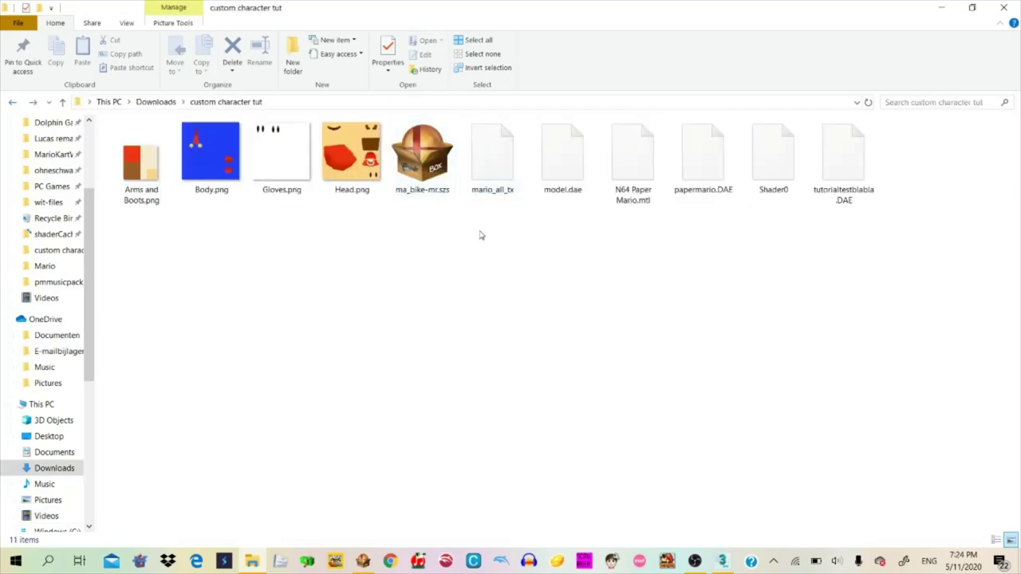
click(427, 188)
In BrawlBox, replace the driver's model with tutorialtestblabla.DAE from the custom character tut folder, keeping the current import settings
key(alt+Tab)
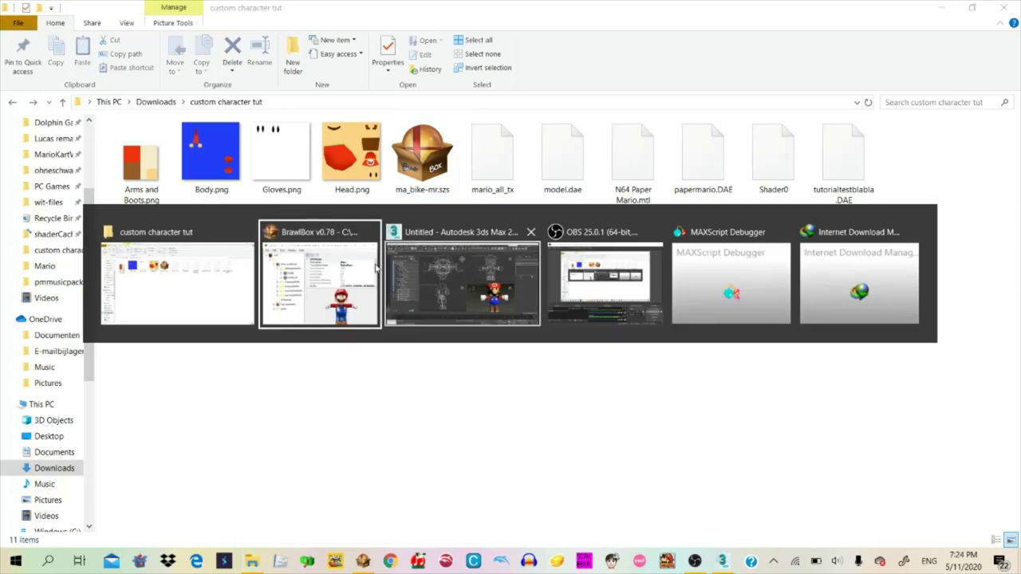
click(143, 115)
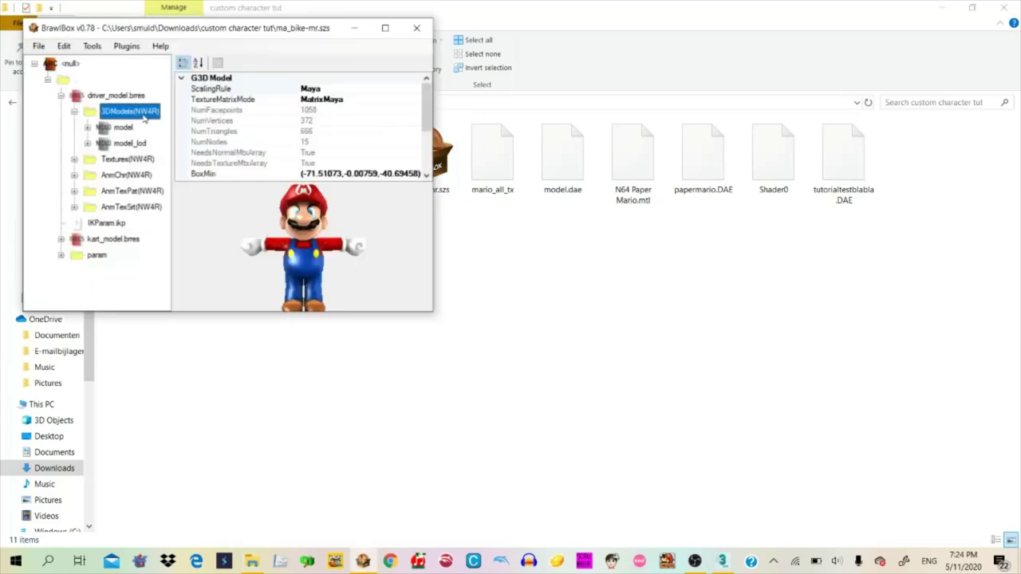
click(130, 128)
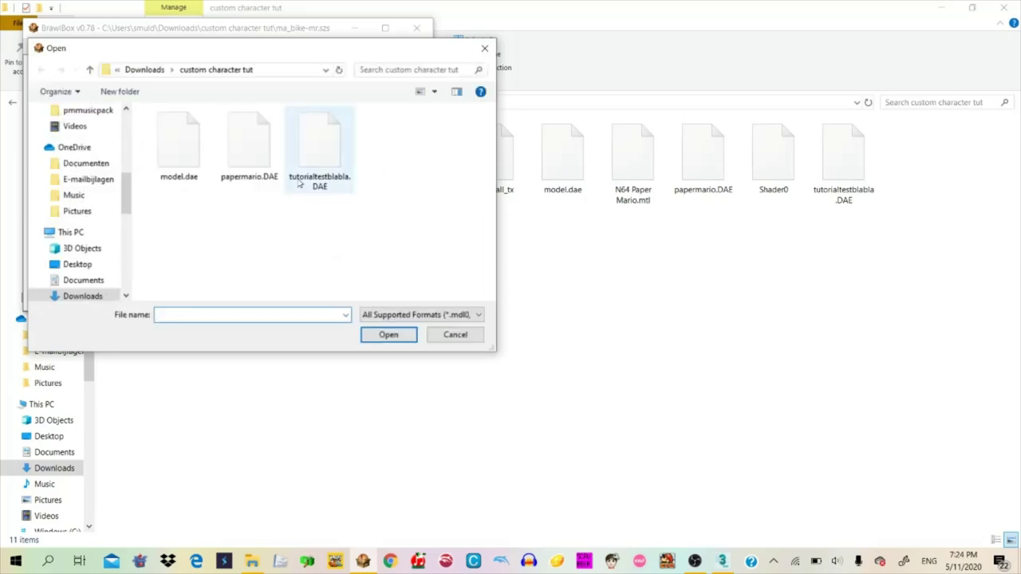
double_click(319, 185)
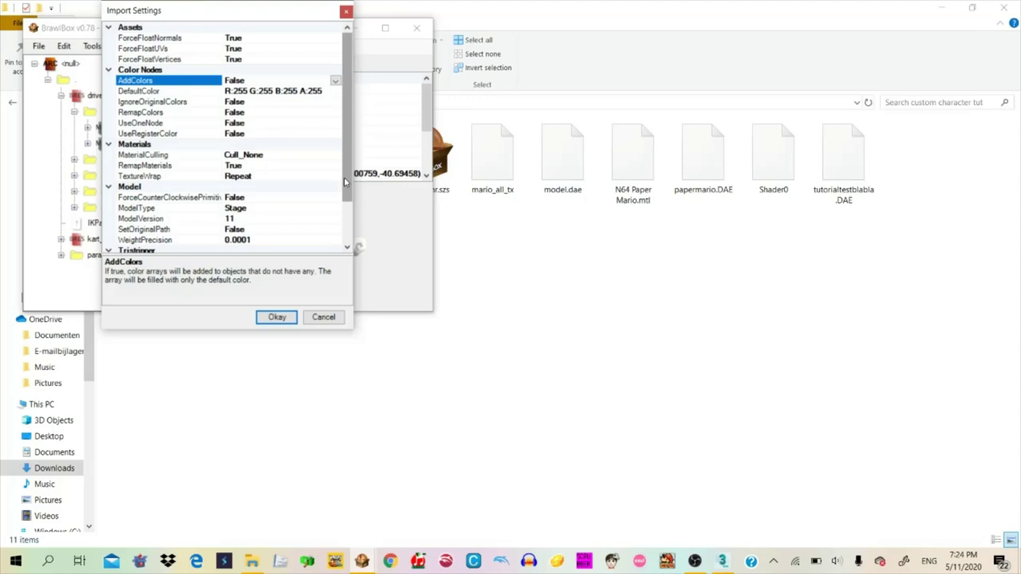
click(340, 168)
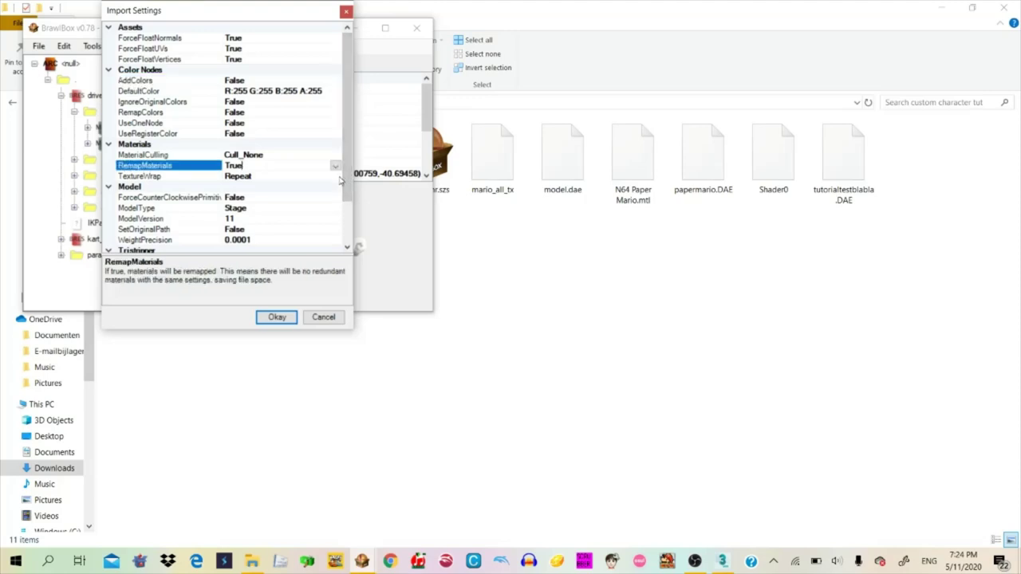
drag(348, 176, 346, 238)
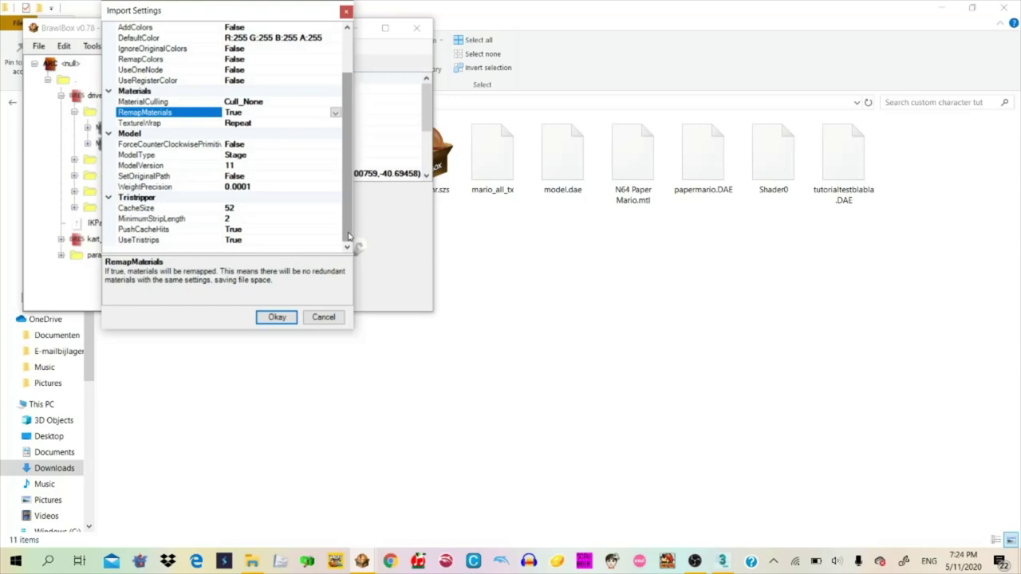
scroll(348, 236, up, 2)
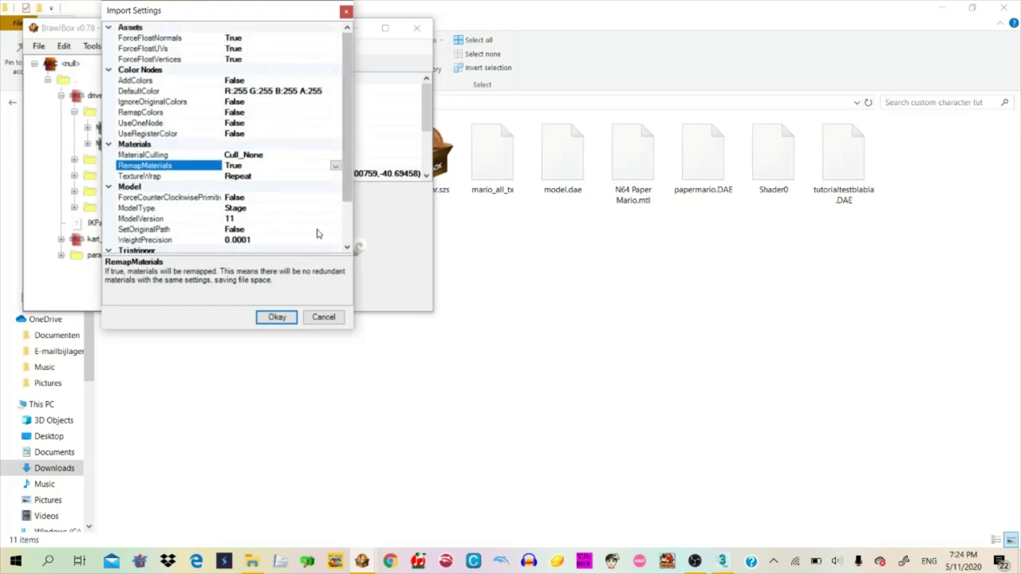
click(277, 316)
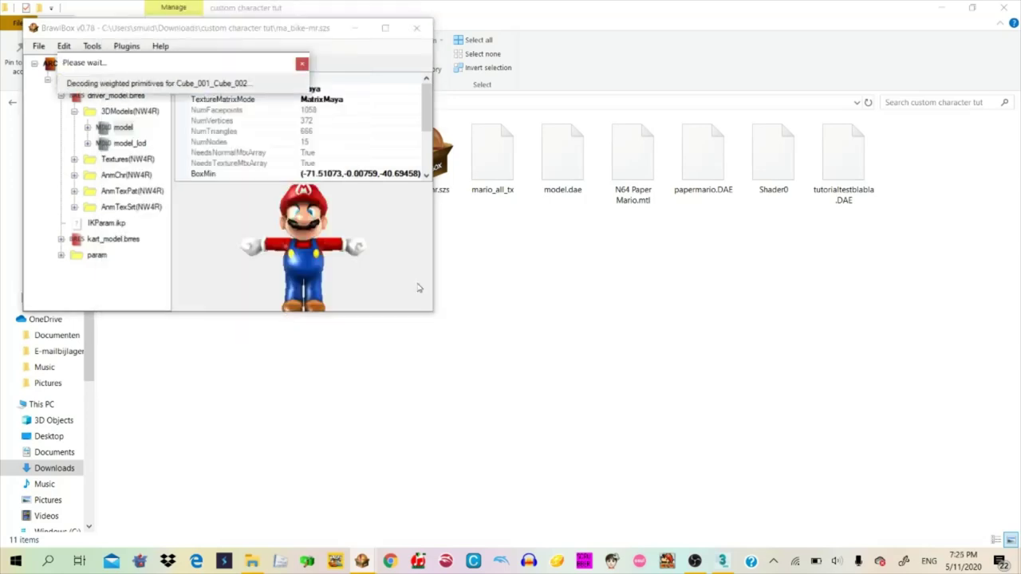
Set the imported model's ScalingRule to Maya
click(416, 264)
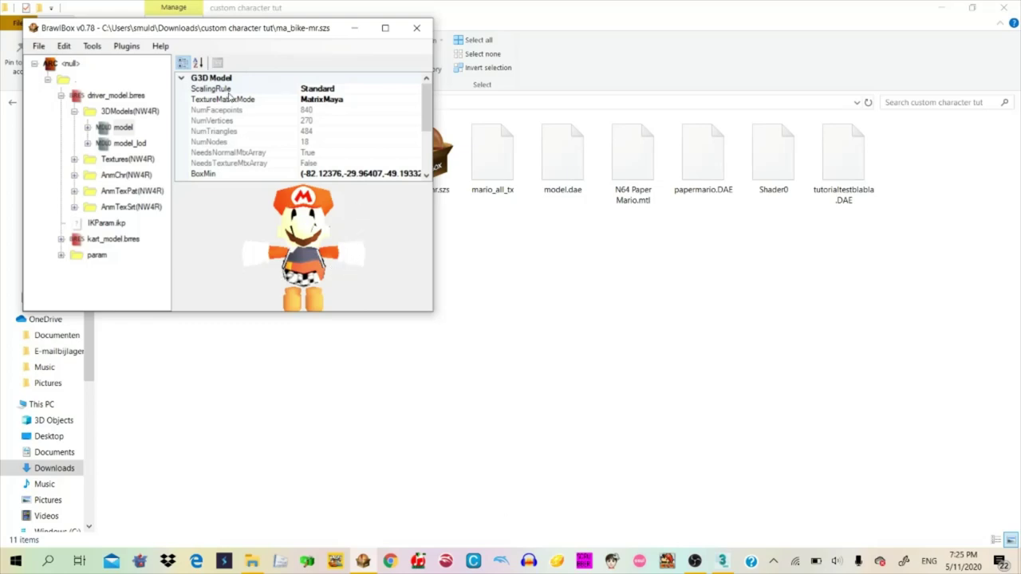
click(415, 90)
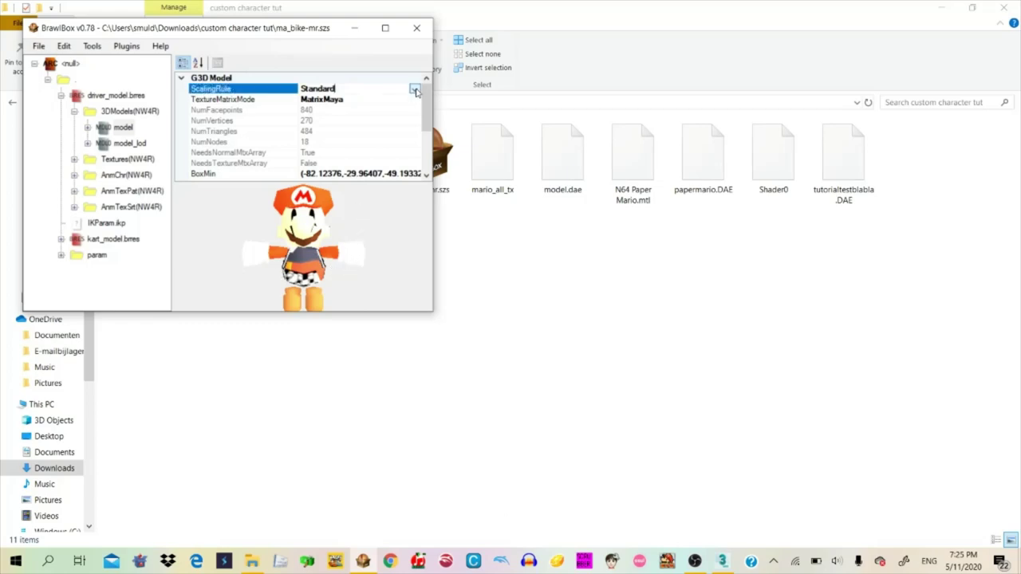
click(415, 90)
click(357, 119)
Expand the imported model's materials and replace Material #31 with the raw material file mario_all_tx
click(88, 128)
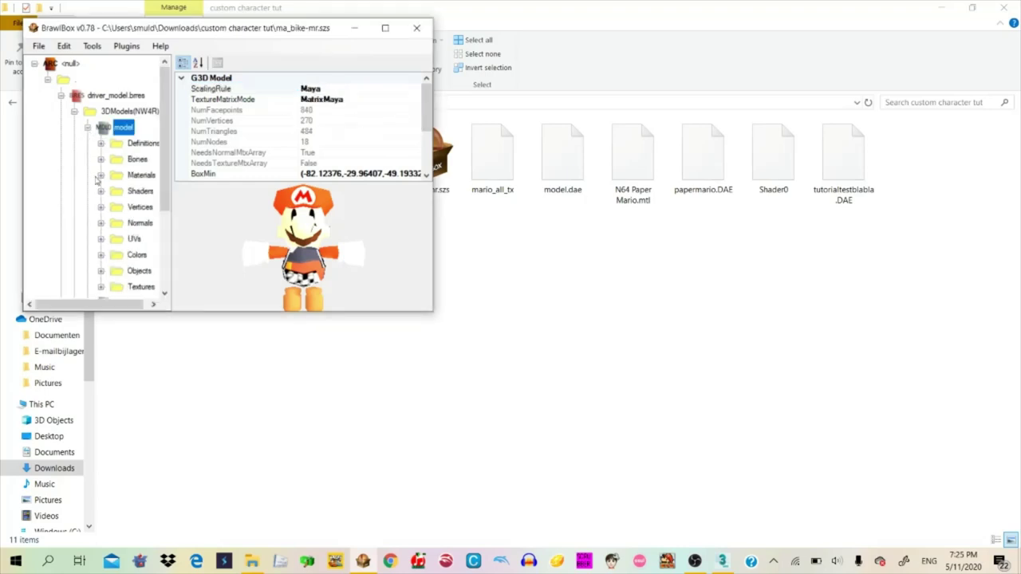
click(101, 175)
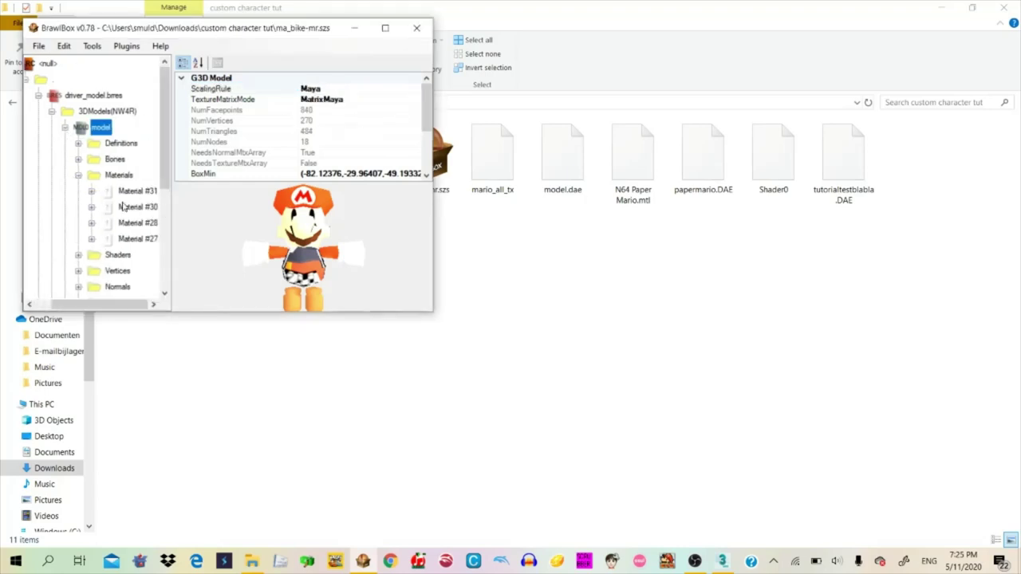
click(137, 192)
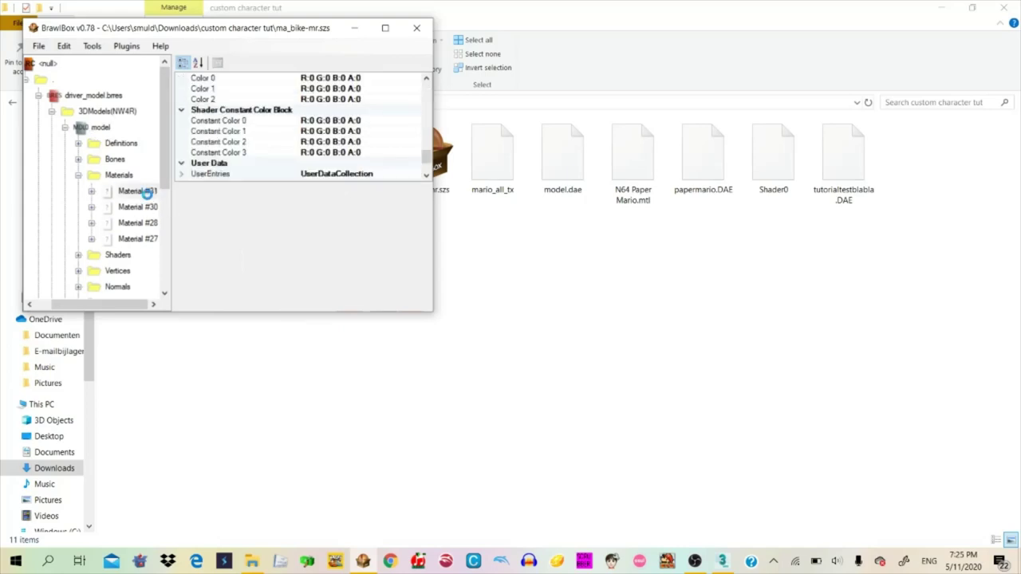
key(ctrl+r)
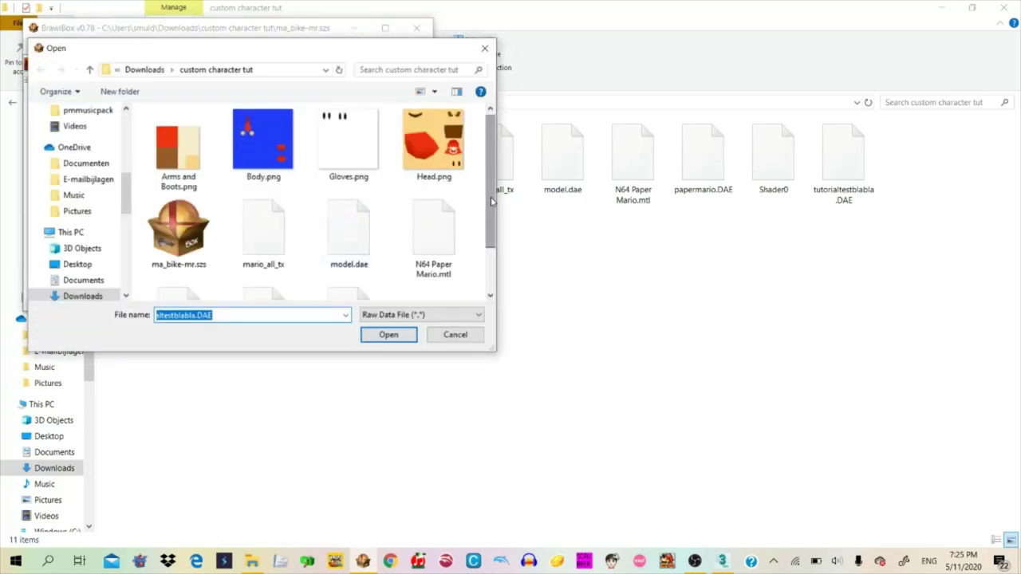
scroll(447, 211, down, 1)
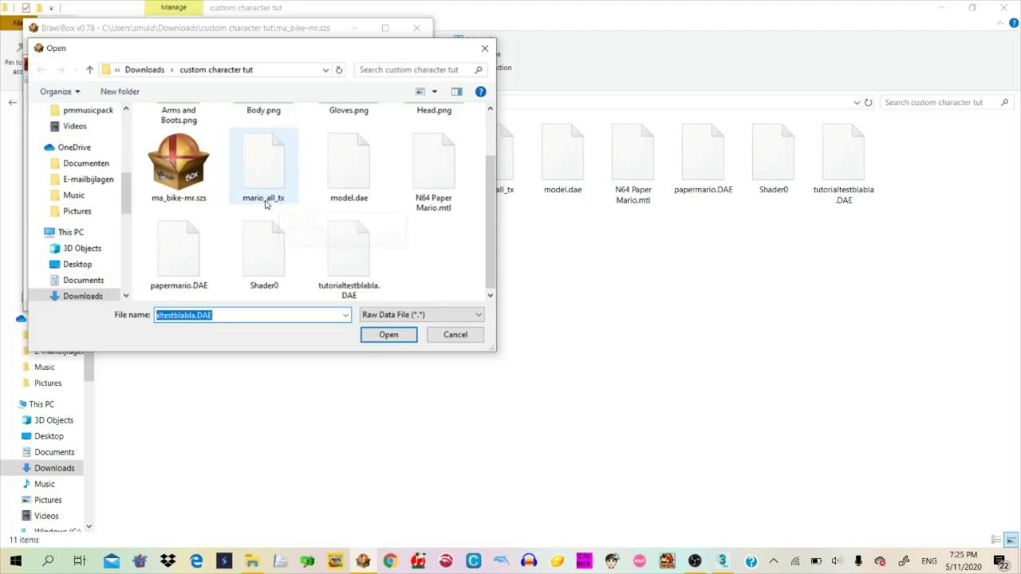
key(Escape)
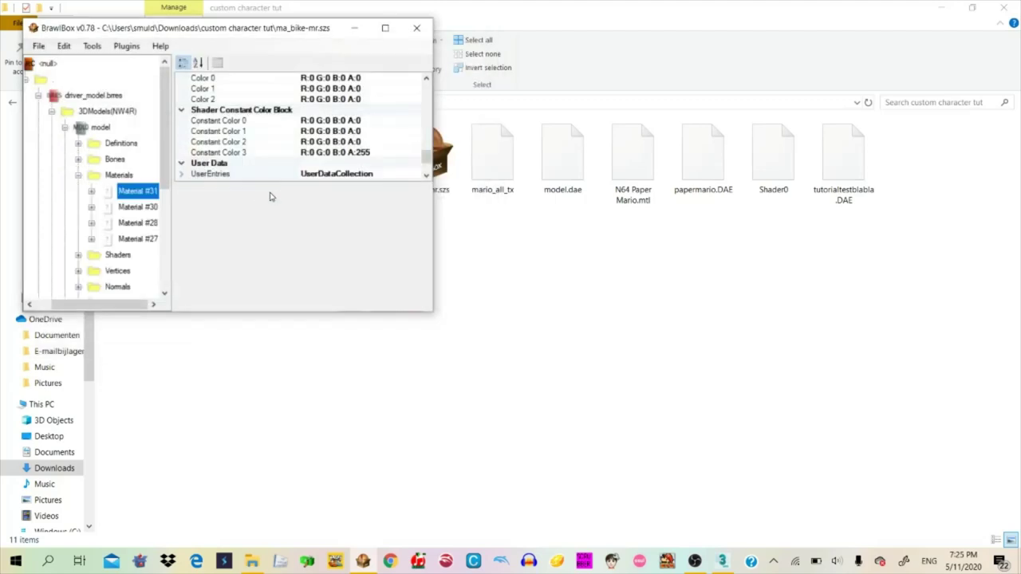
Expand Material #30, Material #28 and Material #27 to check which texture each one references
click(139, 206)
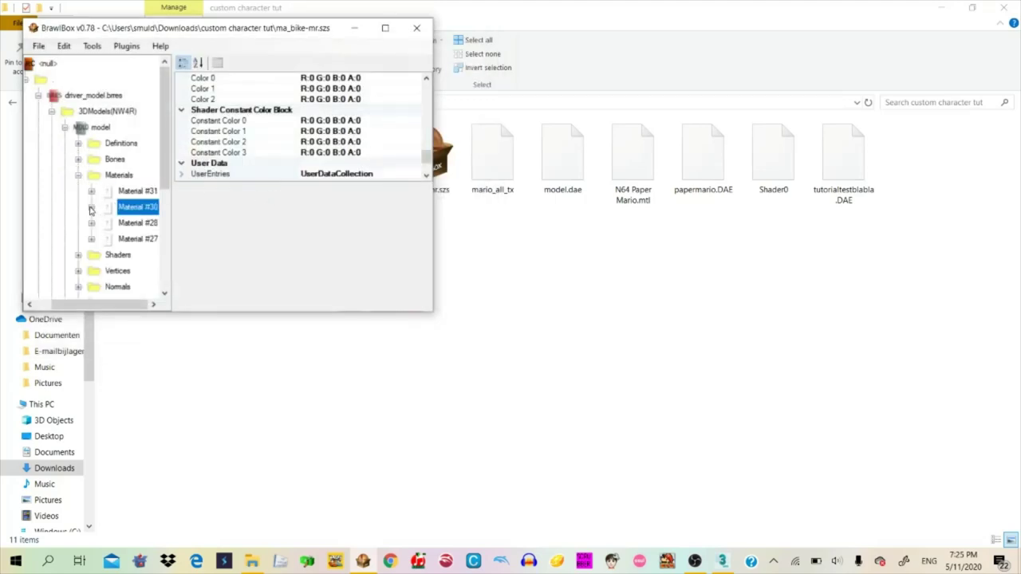
click(91, 207)
click(90, 239)
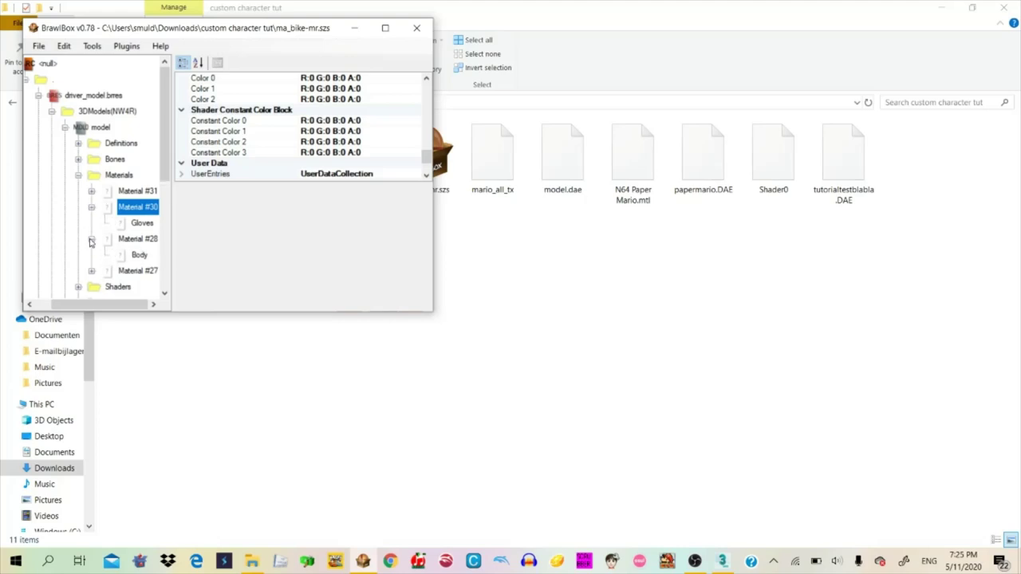
click(91, 271)
drag(162, 180, 166, 217)
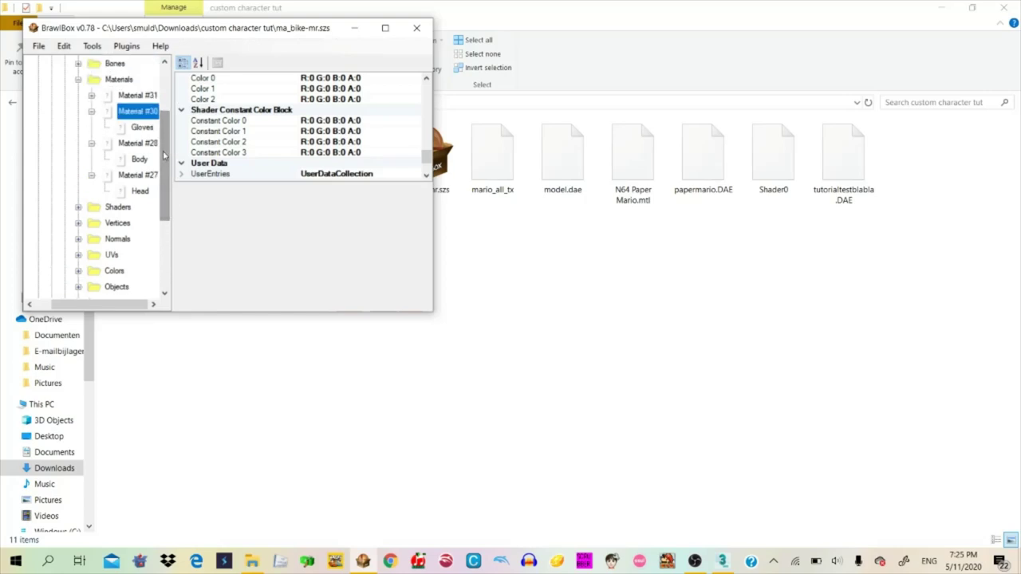
click(148, 130)
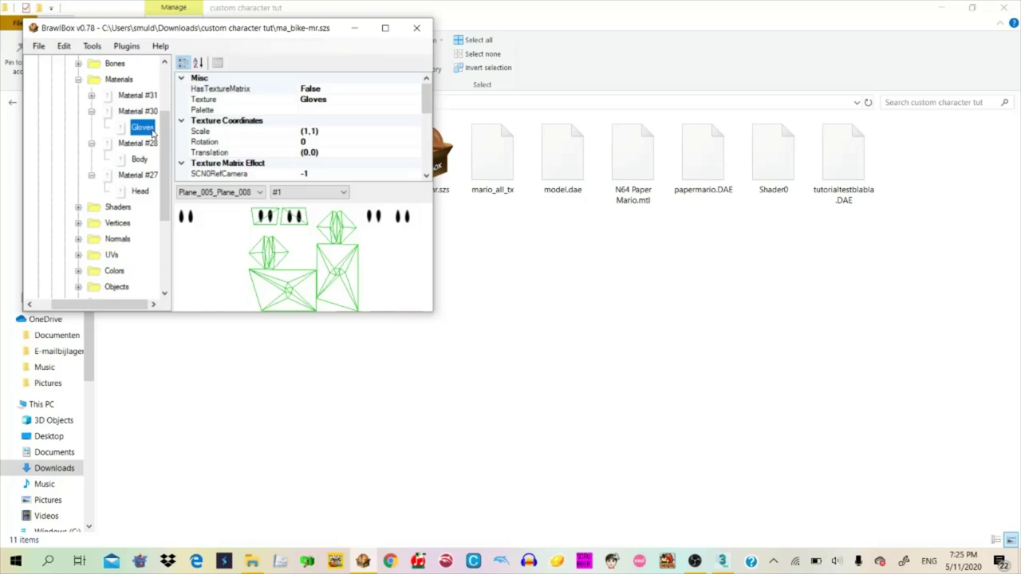
right_click(152, 132)
click(200, 218)
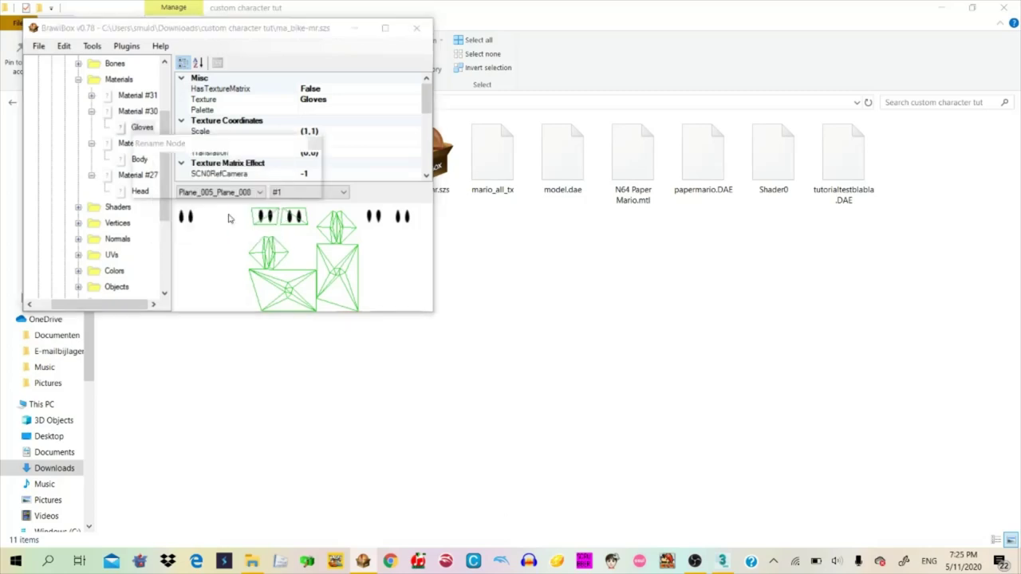
click(242, 189)
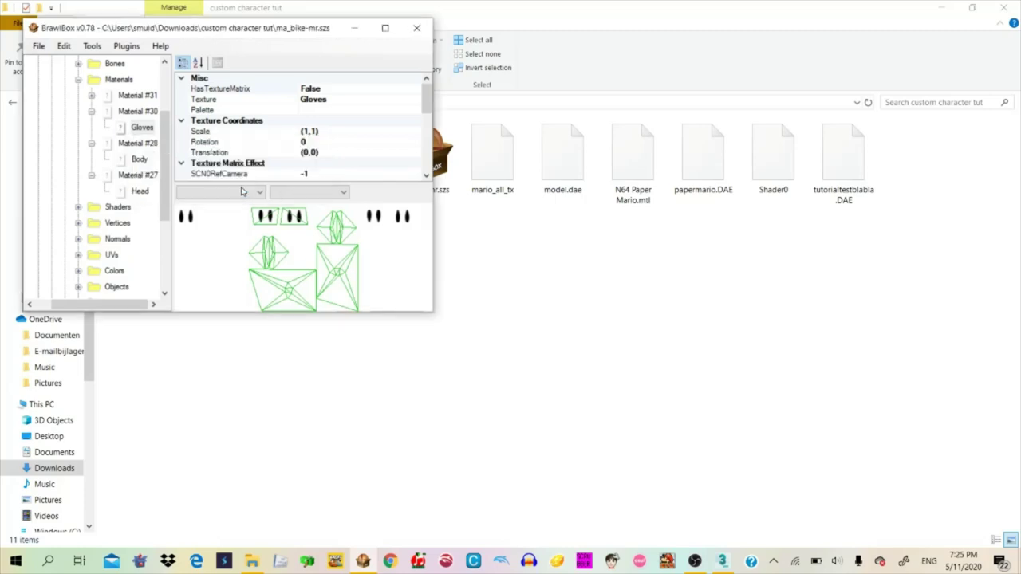
click(151, 116)
key(ctrl+n)
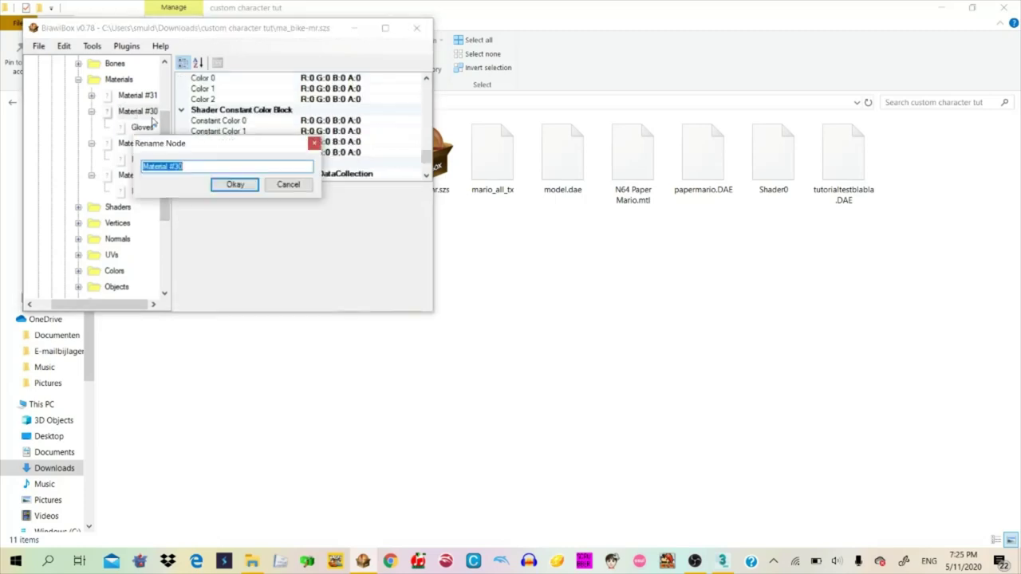
click(292, 189)
Replace Material #30 with mario_all_tx and rename its mario_all texture reference to Gloves
key(ctrl+r)
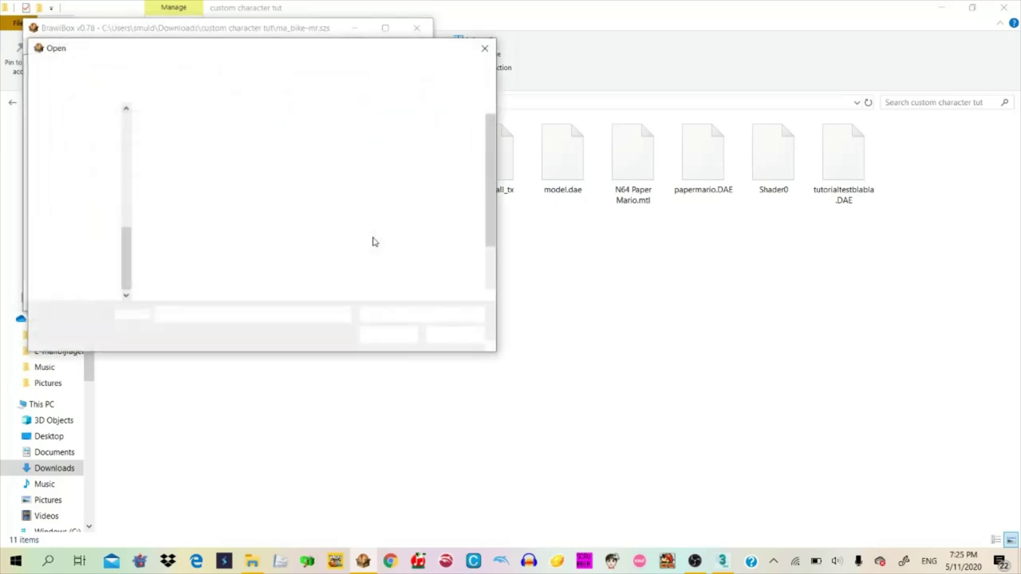
double_click(272, 225)
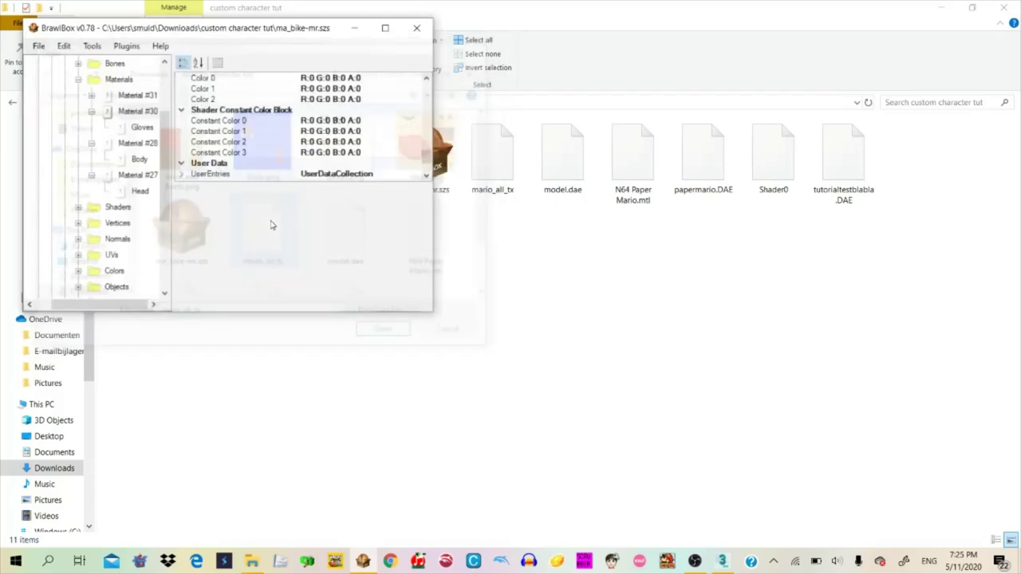
click(145, 129)
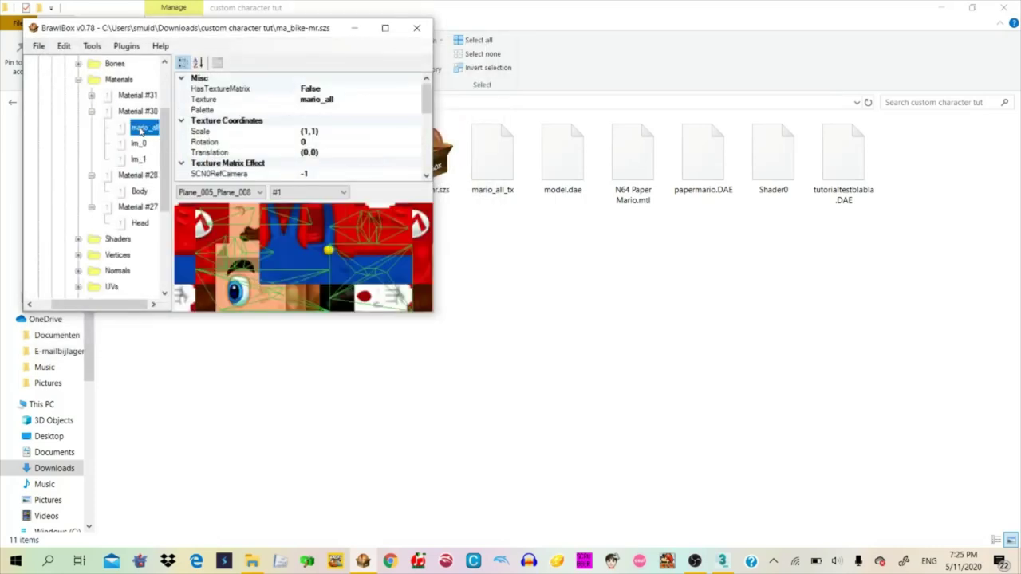
click(144, 130)
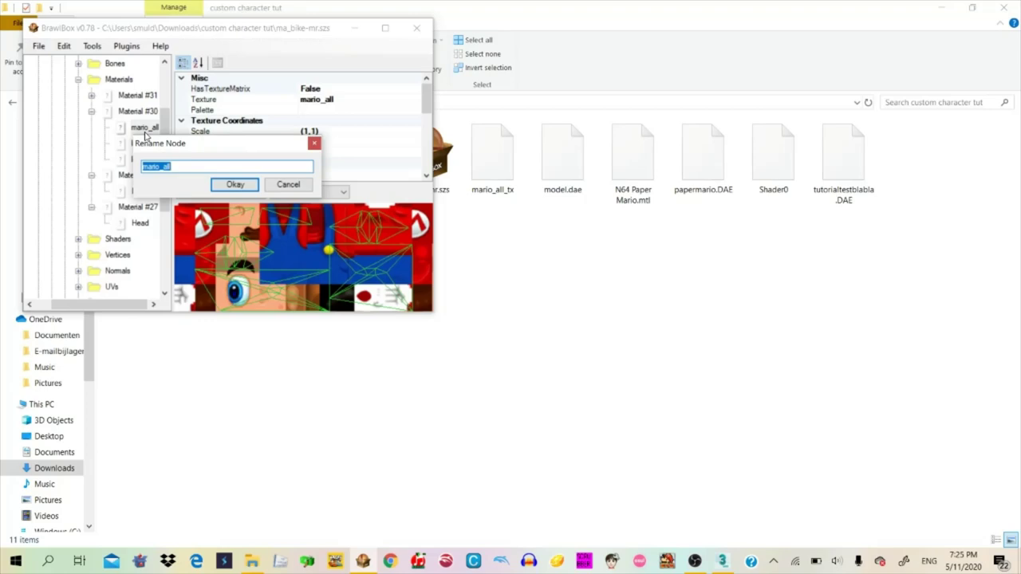
text(Gloves)
key(Return)
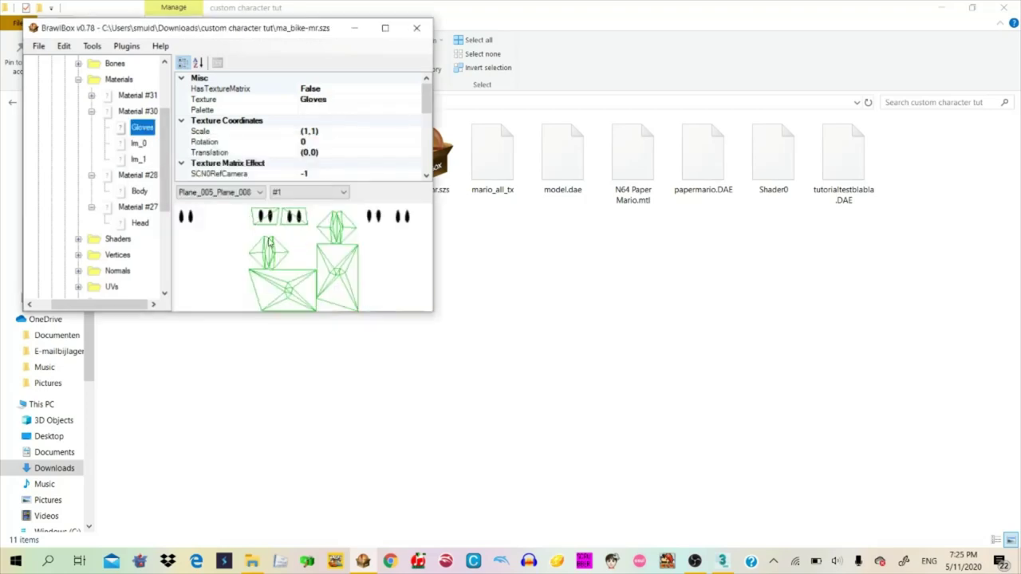
Check the lm_0 and lm_1 texture references of Material #30 and the mario_all reference of Material #31
click(138, 143)
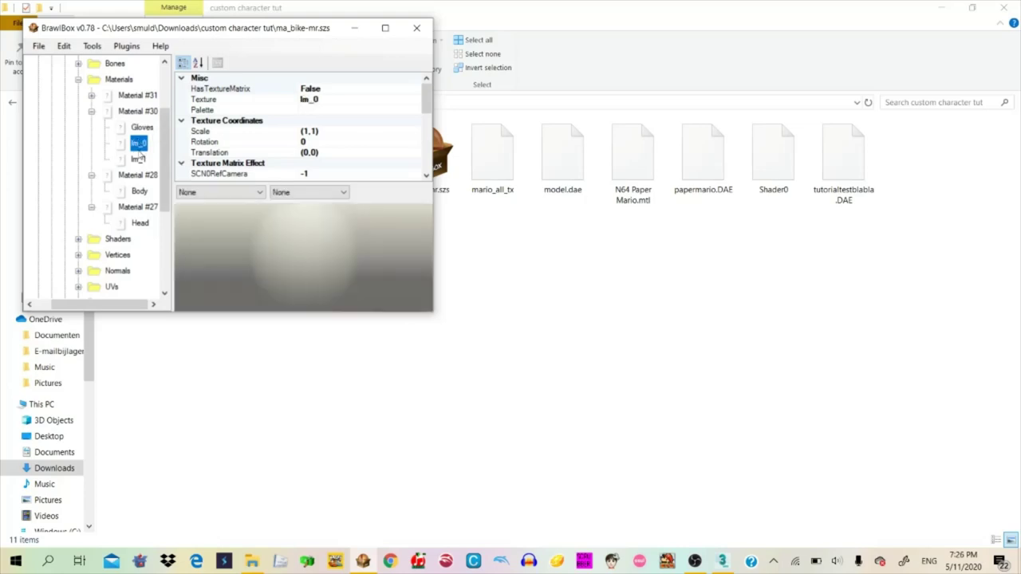
click(137, 158)
click(91, 95)
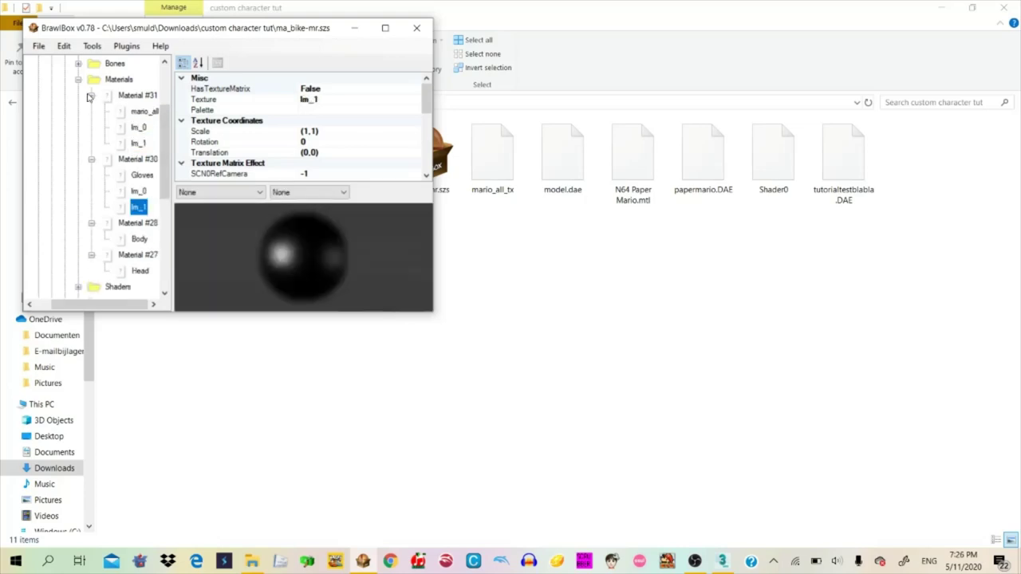
click(143, 111)
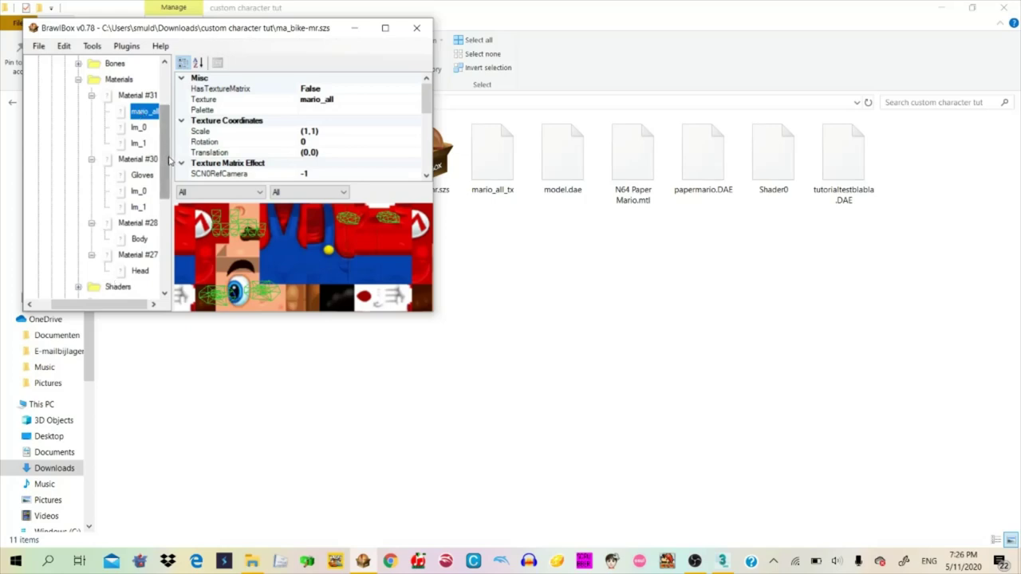
Delete the textures mario_all and mario_eye.0 through mario_eye.7 from the driver model's Textures(NW4R) folder
drag(168, 159, 165, 245)
click(51, 206)
click(106, 111)
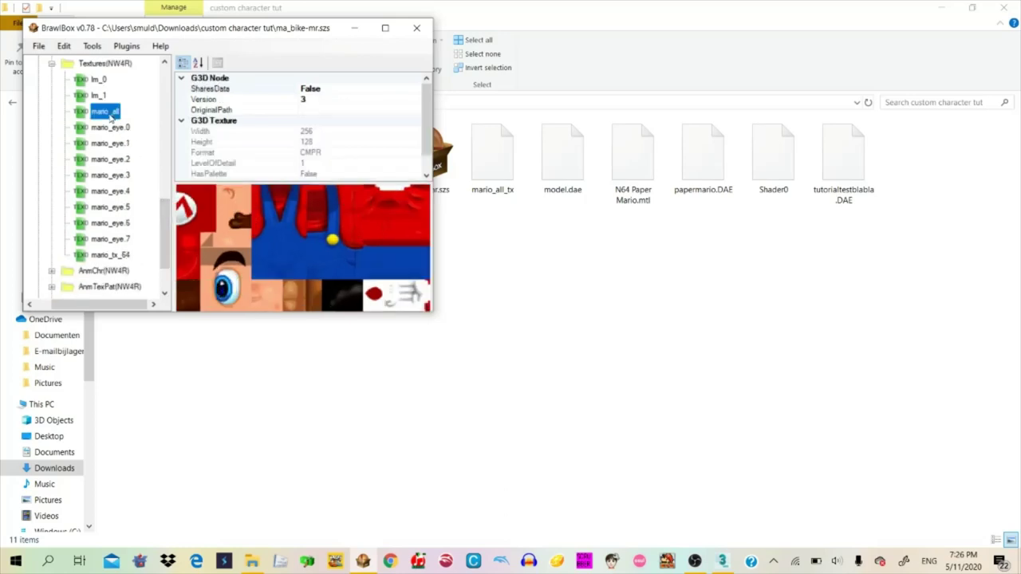
key(Delete)
key(Delete)
key(Delete)
key(Delete)
key(Delete)
key(Delete)
key(Delete)
key(Delete)
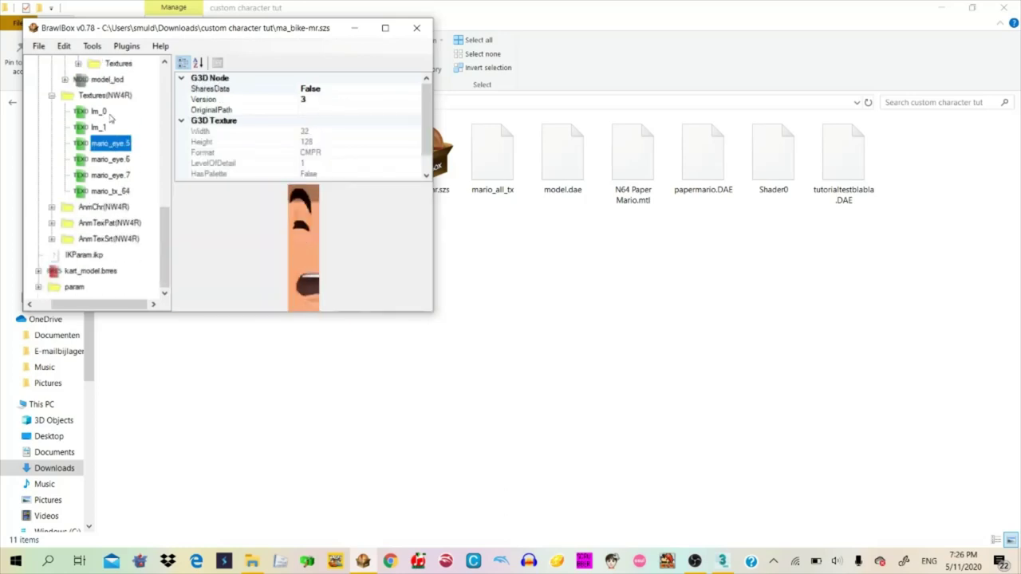
key(Delete)
Rename Material #31's mario_all texture reference to Arms and Boots, checking the name against the PNG file in the folder
drag(165, 229, 161, 122)
double_click(144, 145)
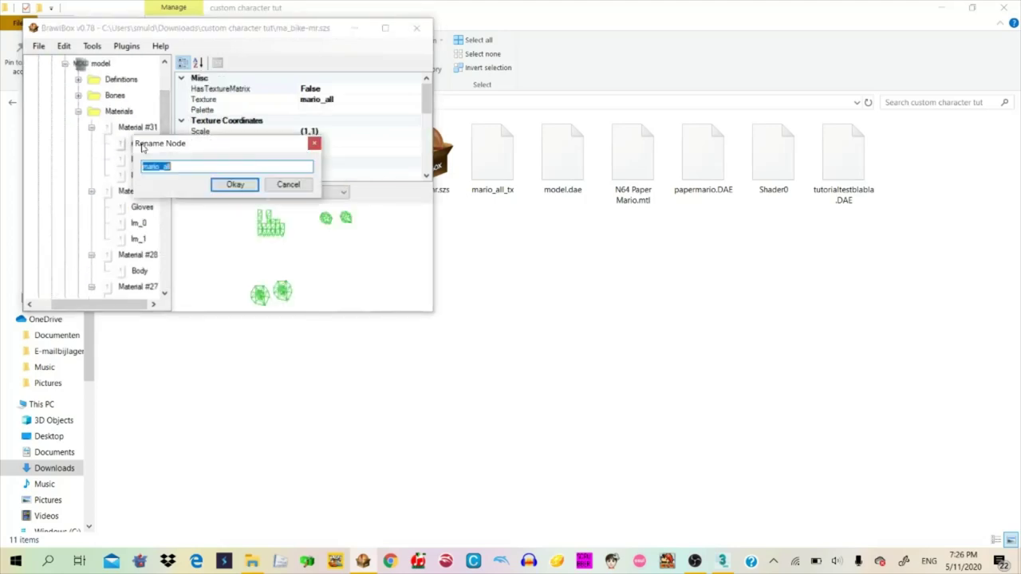
text(ar)
click(583, 296)
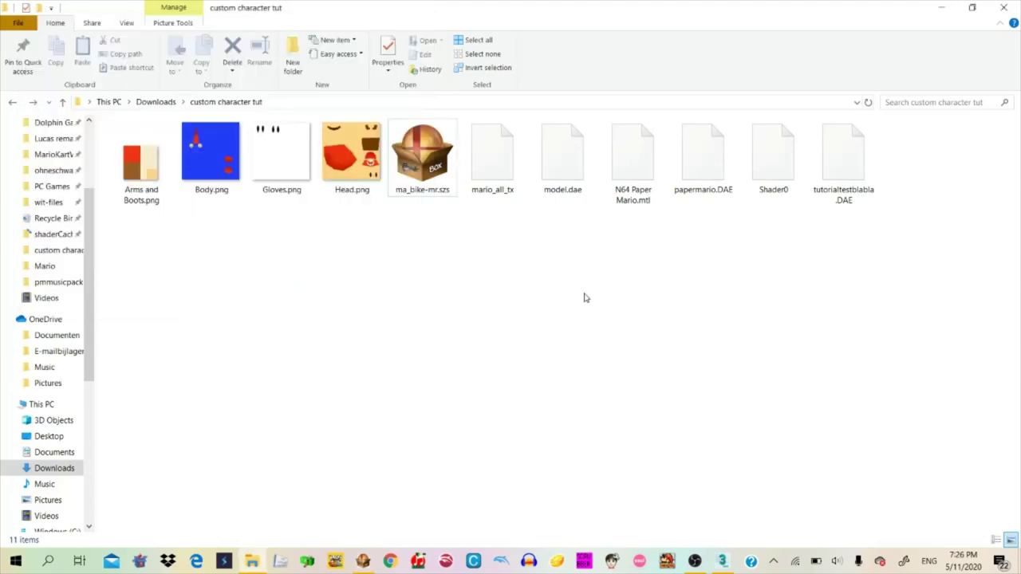
key(alt+Tab)
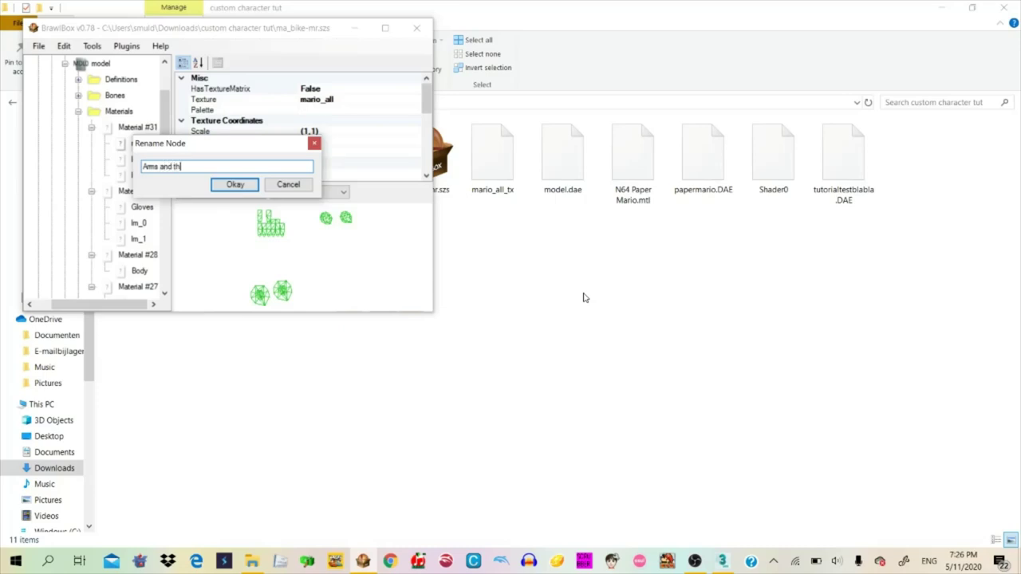
key(BackSpace)
key(BackSpace)
key(alt+Tab)
key(alt+Tab)
key(Return)
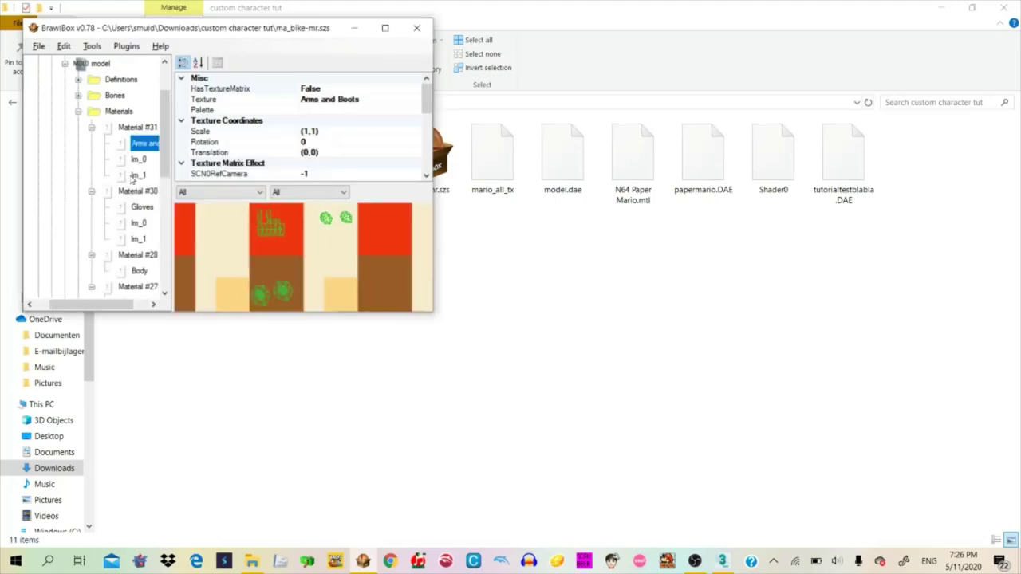
Copy the name of Material #28's Body texture reference without renaming it
scroll(163, 142, down, 2)
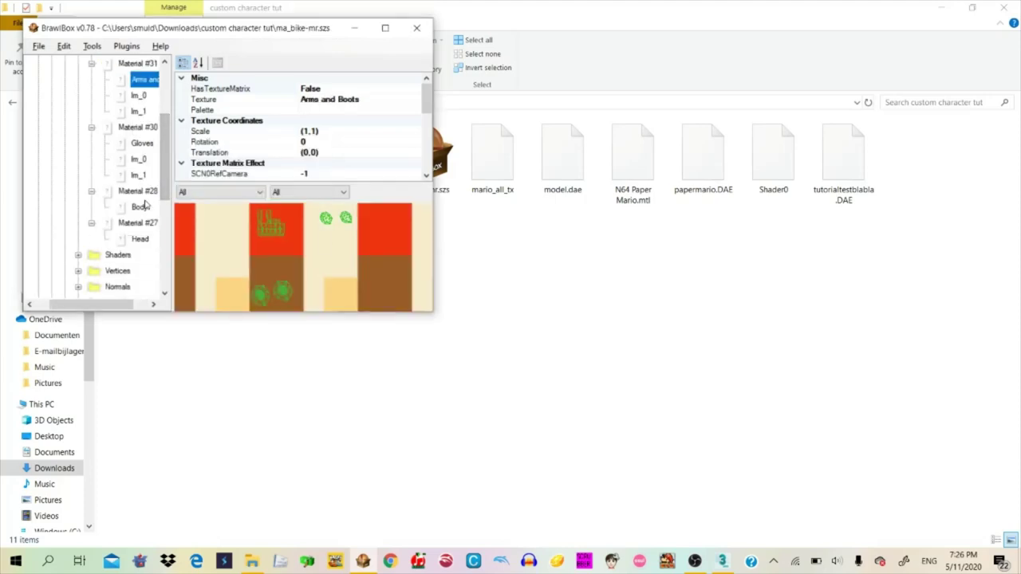
click(141, 207)
click(140, 207)
key(ctrl+c)
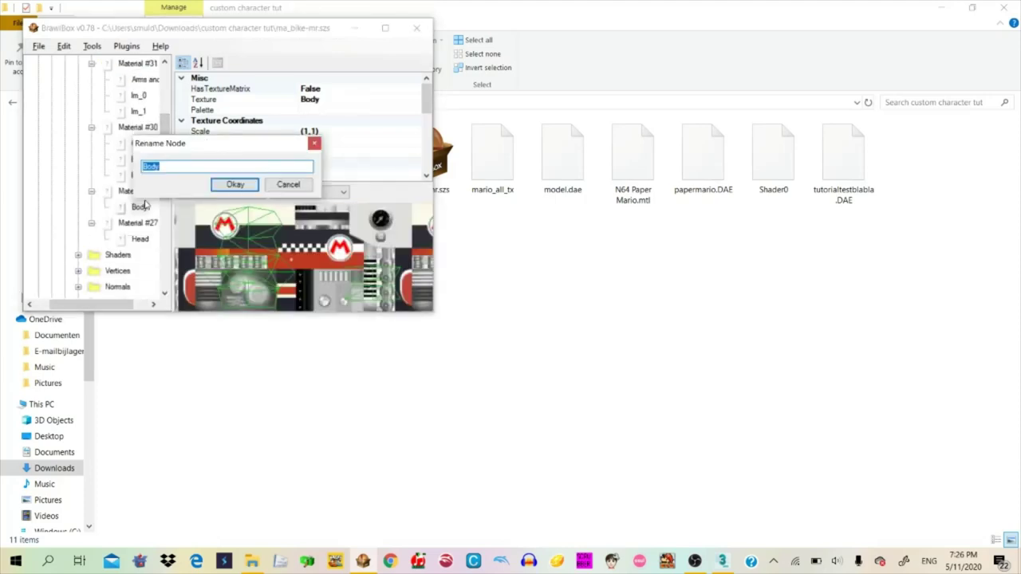
key(Escape)
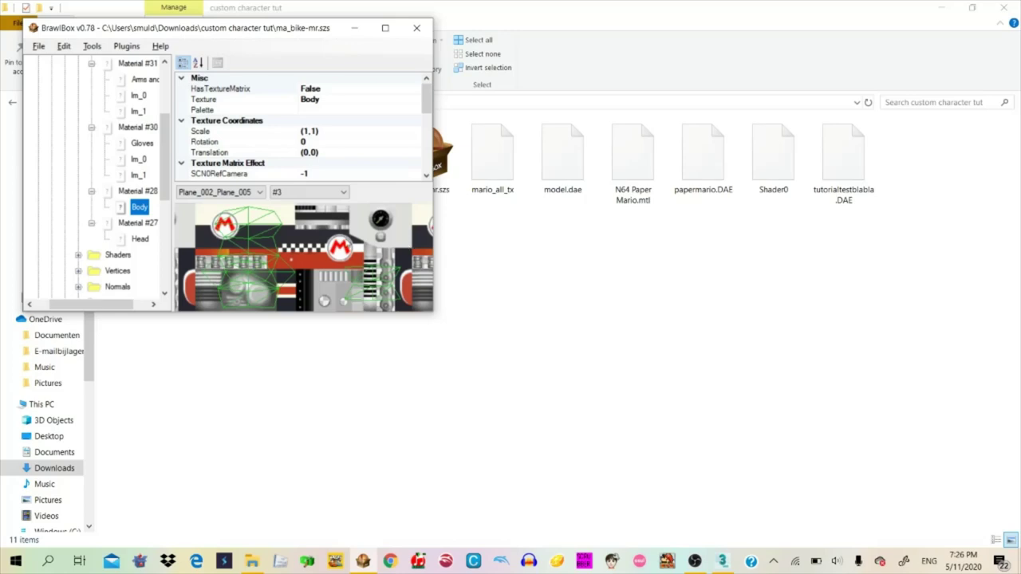
Replace Material #28 with the raw file mario_all_tx and rename its mario_all texture reference to Body
scroll(156, 184, down, 2)
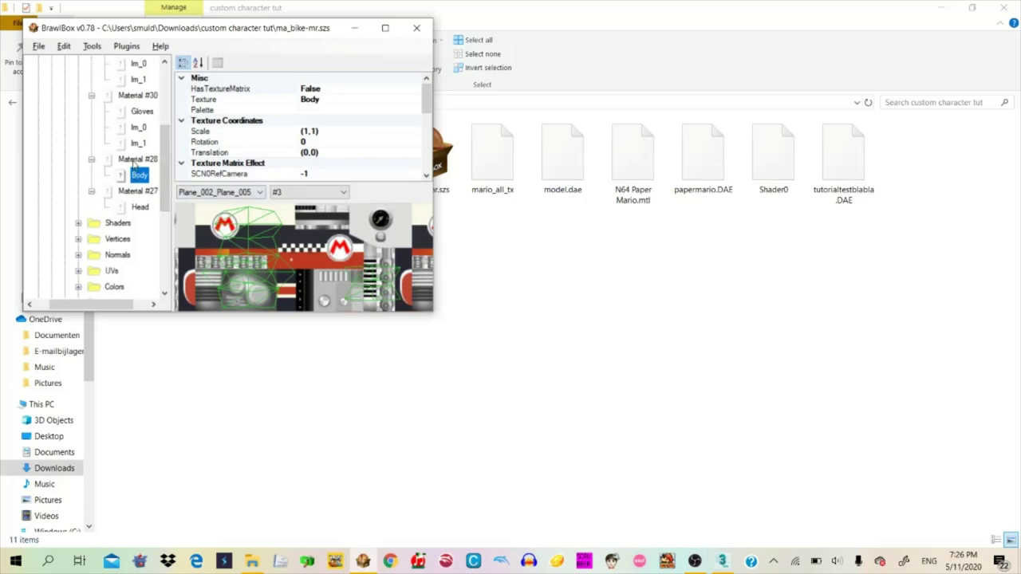
click(134, 165)
key(ctrl+r)
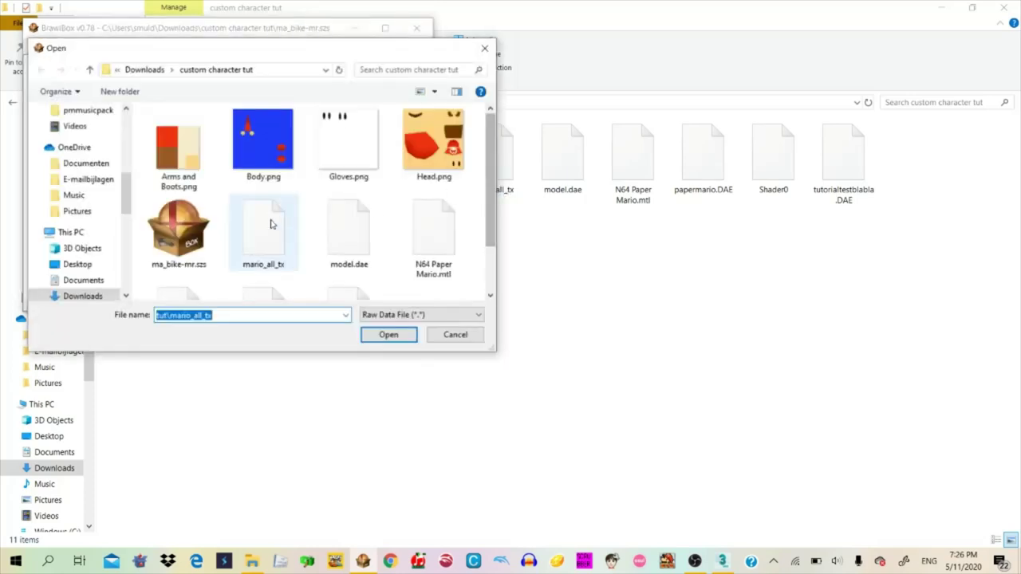
double_click(271, 224)
click(146, 180)
key(ctrl+n)
key(ctrl+v)
key(Return)
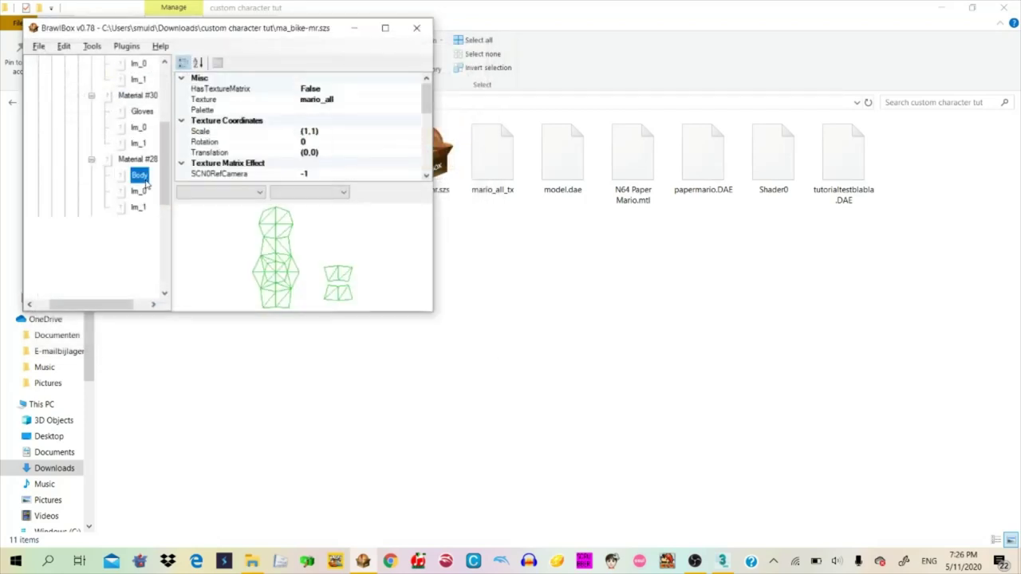
Replace Material #27 with the raw file mario_all_tx and rename its mario_all texture reference to Head
double_click(140, 239)
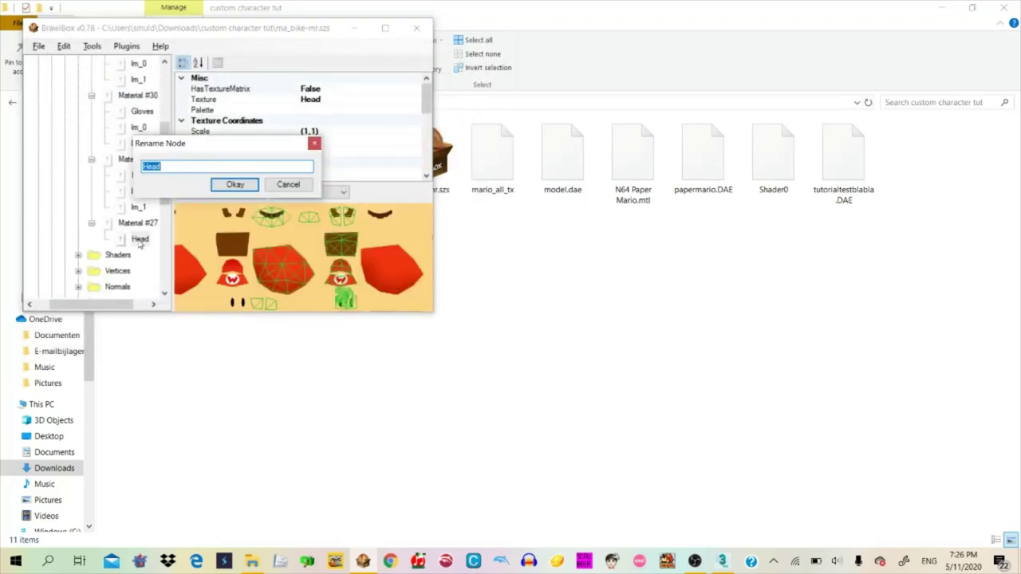
key(Escape)
click(137, 224)
key(ctrl+r)
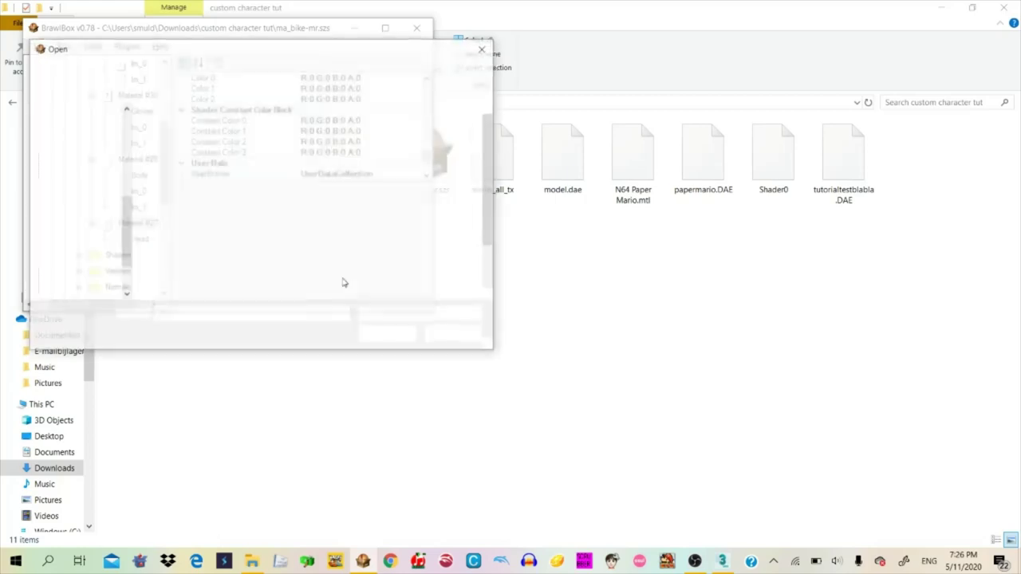
double_click(255, 243)
click(131, 242)
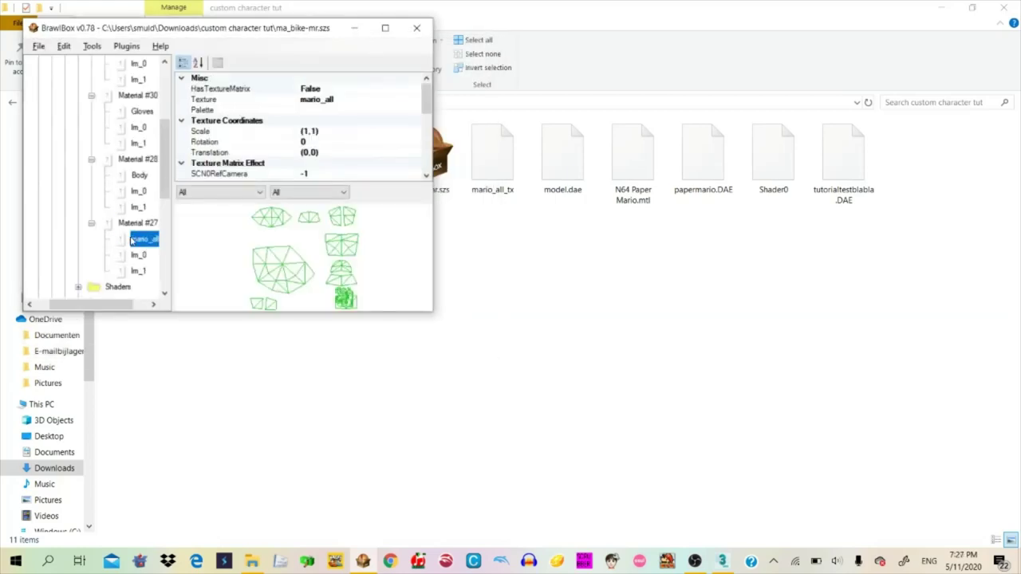
double_click(132, 242)
text(Head)
key(Return)
Start a texture import into driver_model.brres and load Arms and Boots.png
scroll(158, 119, up, 5)
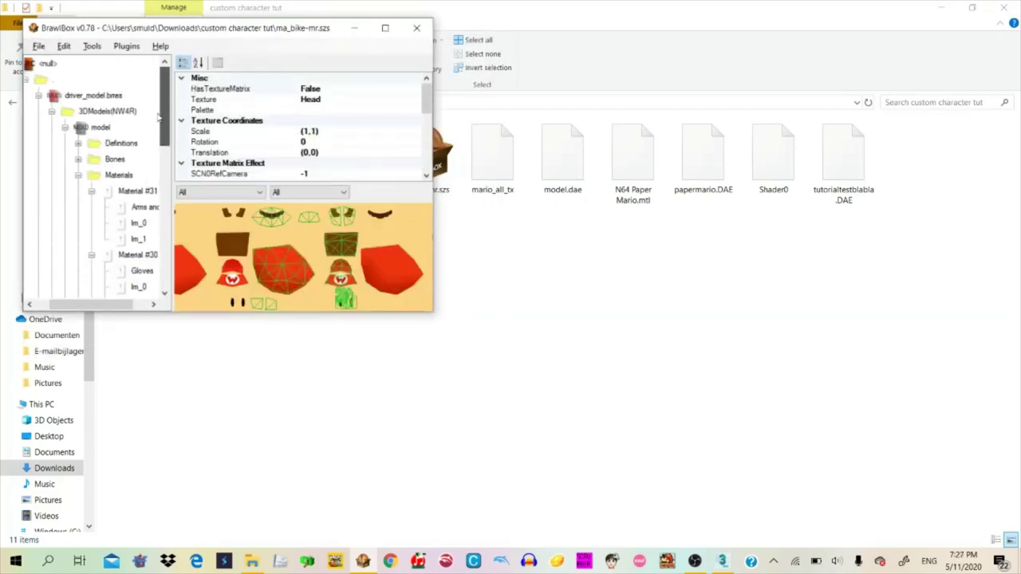
click(97, 100)
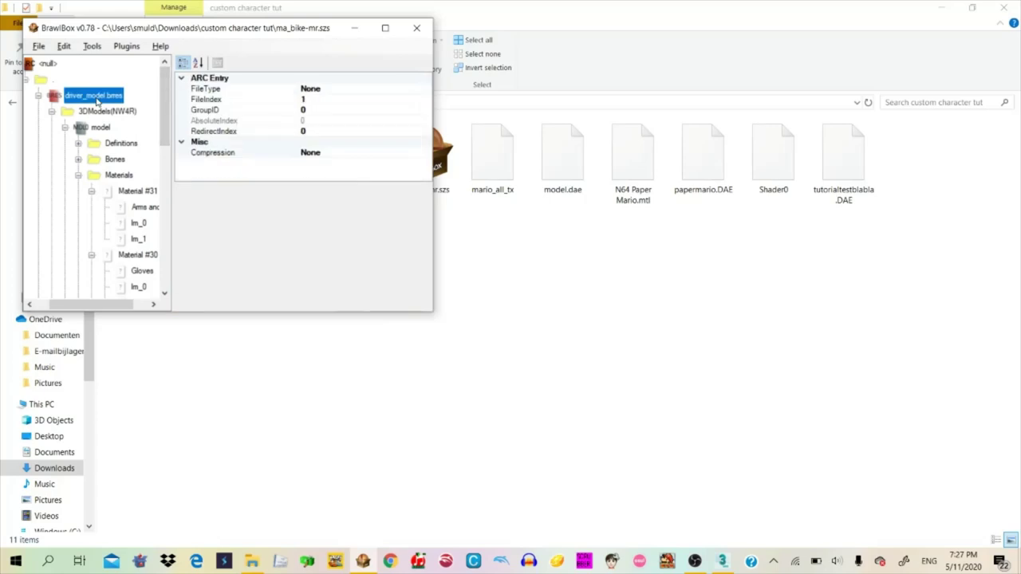
right_click(97, 100)
key(Escape)
right_click(118, 101)
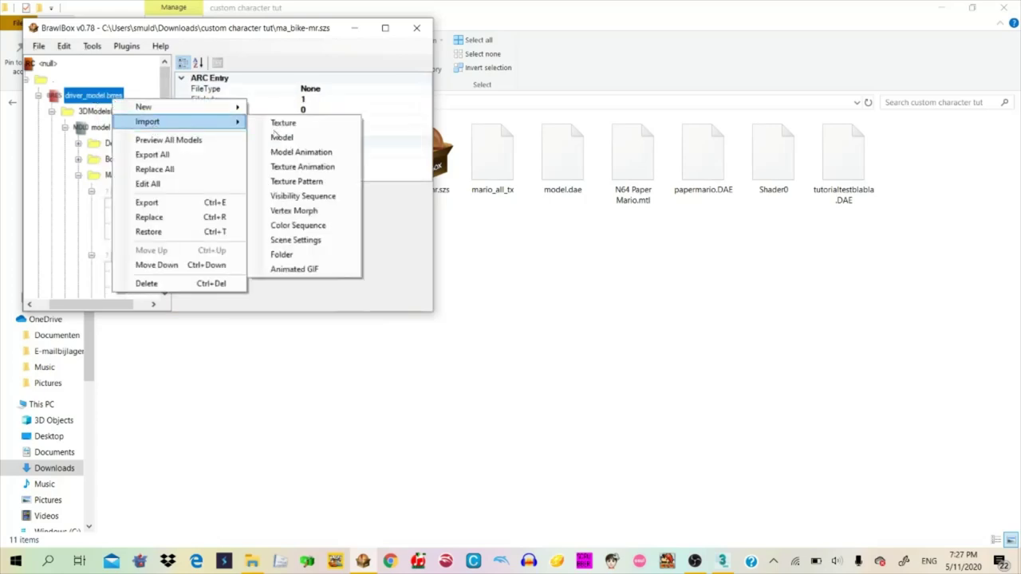
click(295, 134)
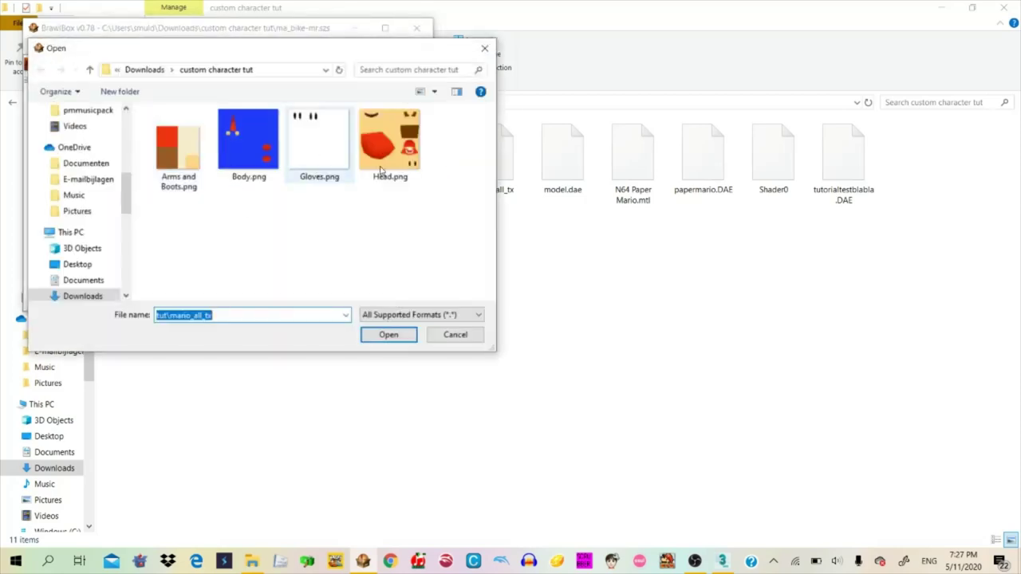
click(377, 169)
click(318, 164)
click(246, 164)
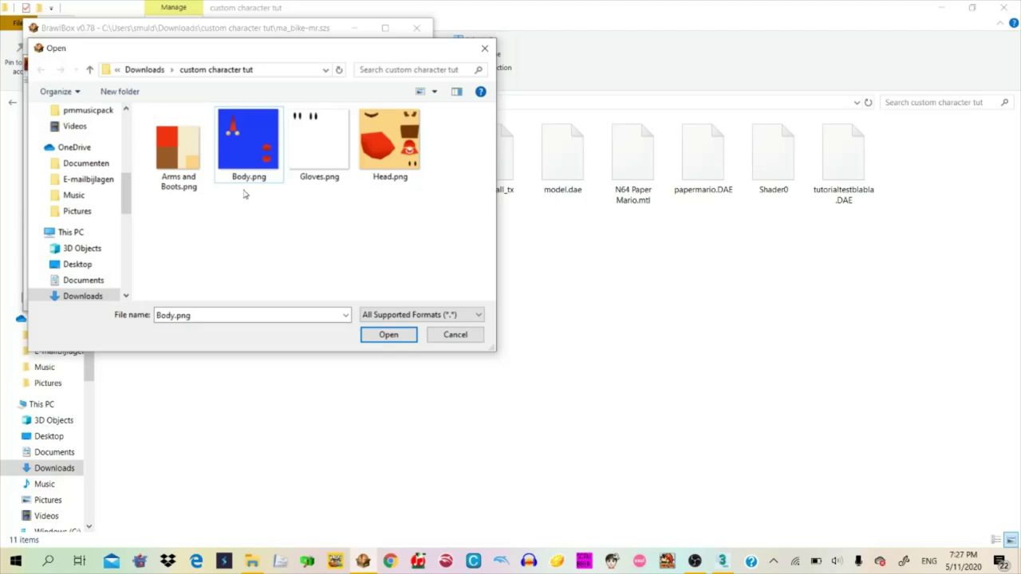
double_click(204, 178)
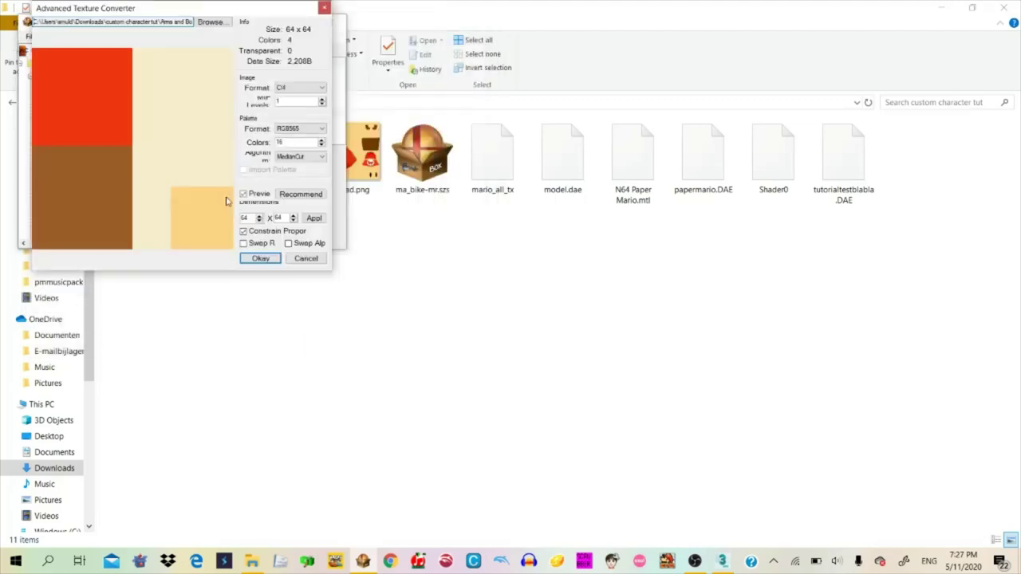
Move and enlarge the Advanced Texture Converter window until its confirmation controls are accessible, and accept the Arms and Boots texture with the offered settings
drag(228, 7, 346, 11)
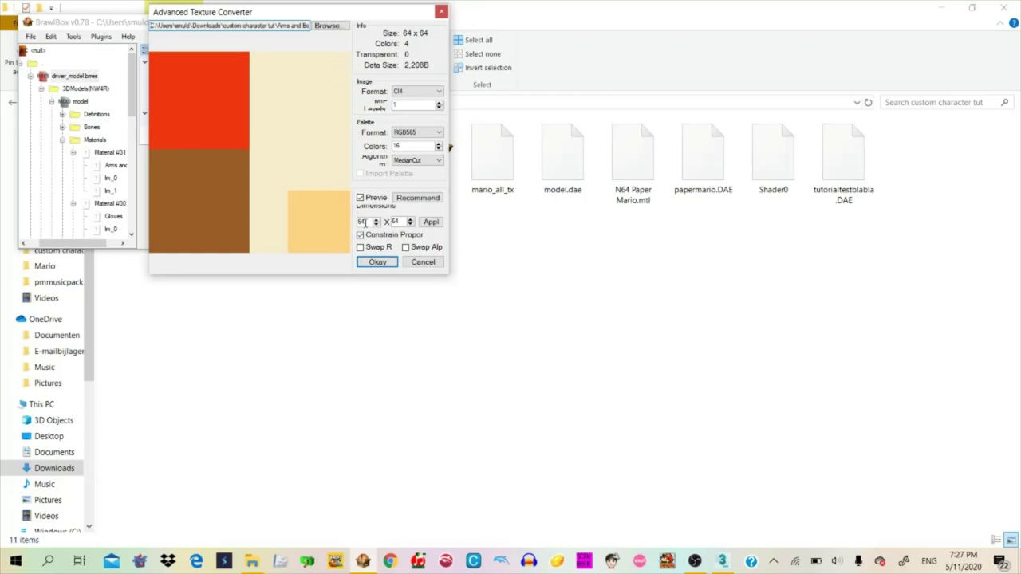
drag(326, 10, 432, 262)
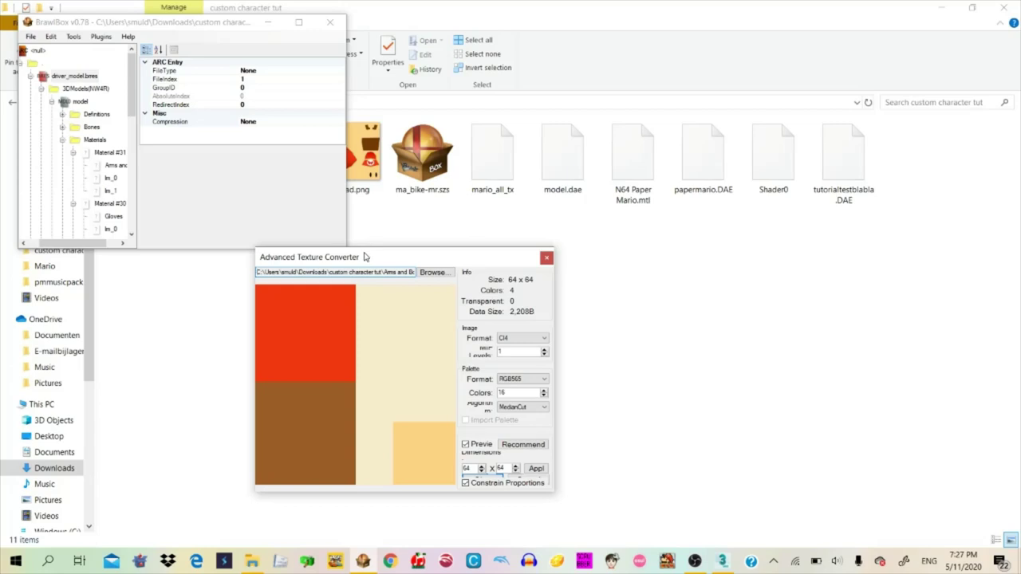
drag(365, 257, 541, 161)
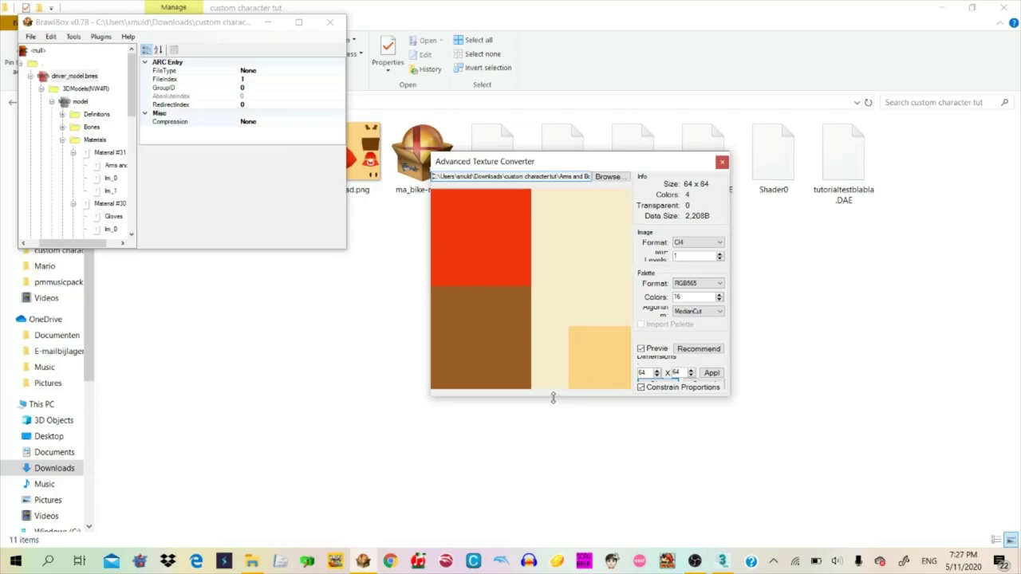
drag(550, 396, 548, 408)
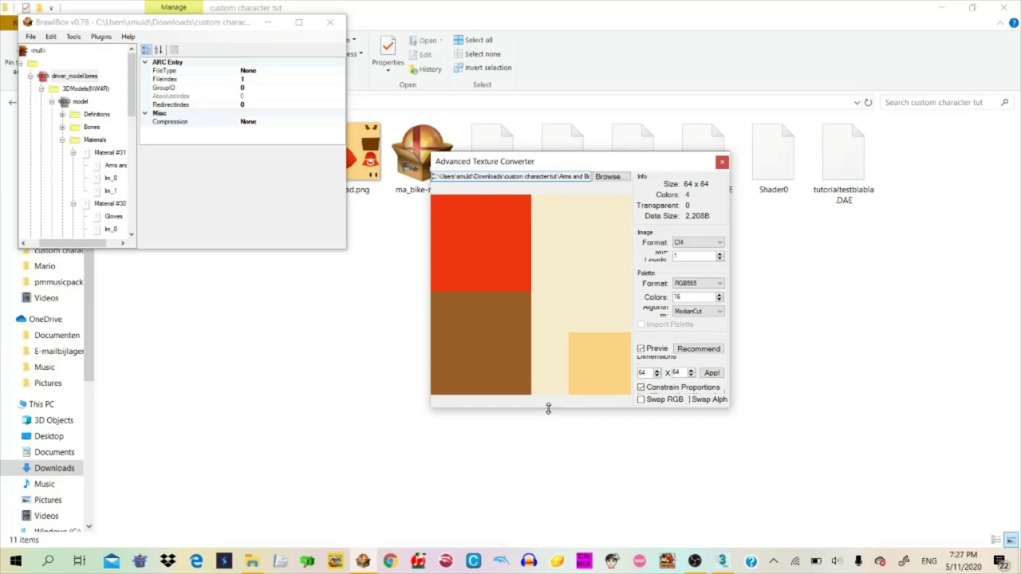
drag(548, 409, 547, 411)
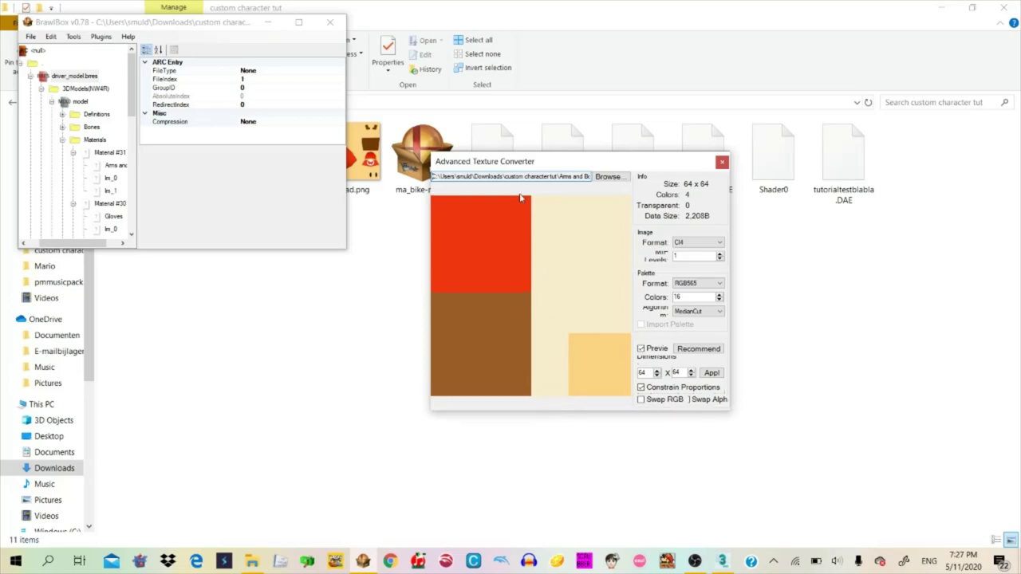
drag(535, 166, 428, 103)
drag(438, 351, 443, 381)
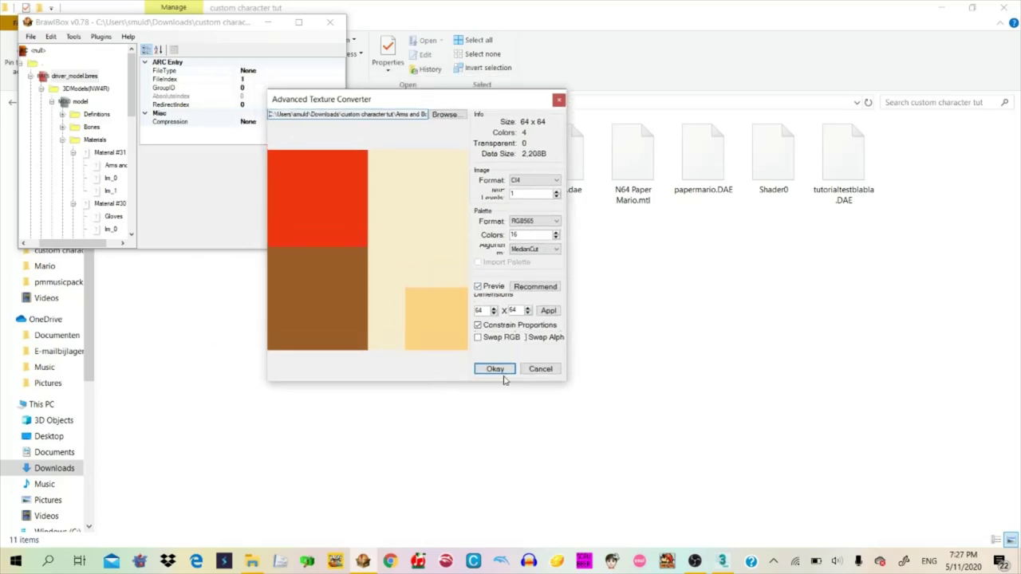
click(495, 369)
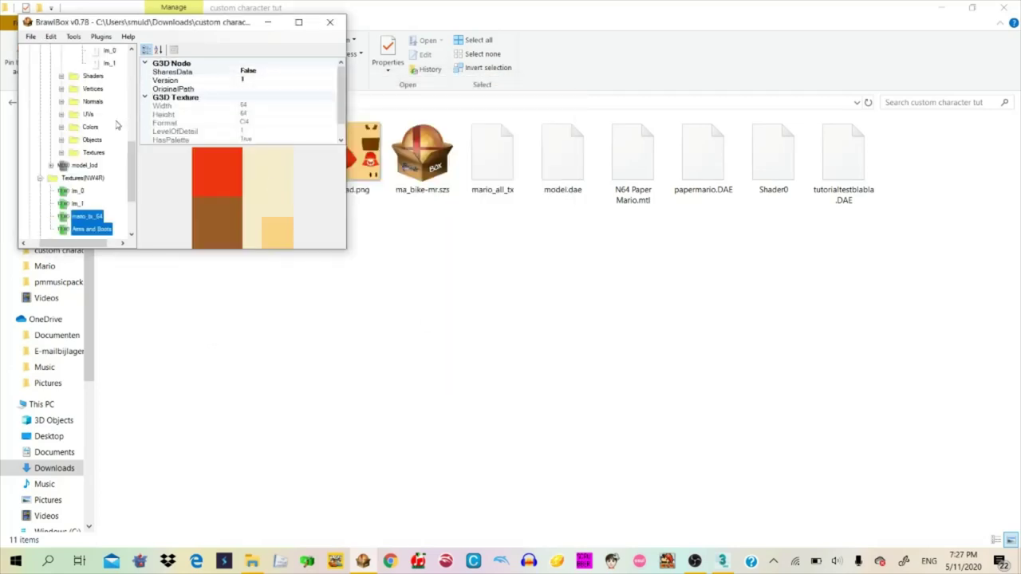
Import Body.png as a texture into driver_model.brres with the converter's offered settings
drag(131, 182, 131, 193)
scroll(119, 160, up, 10)
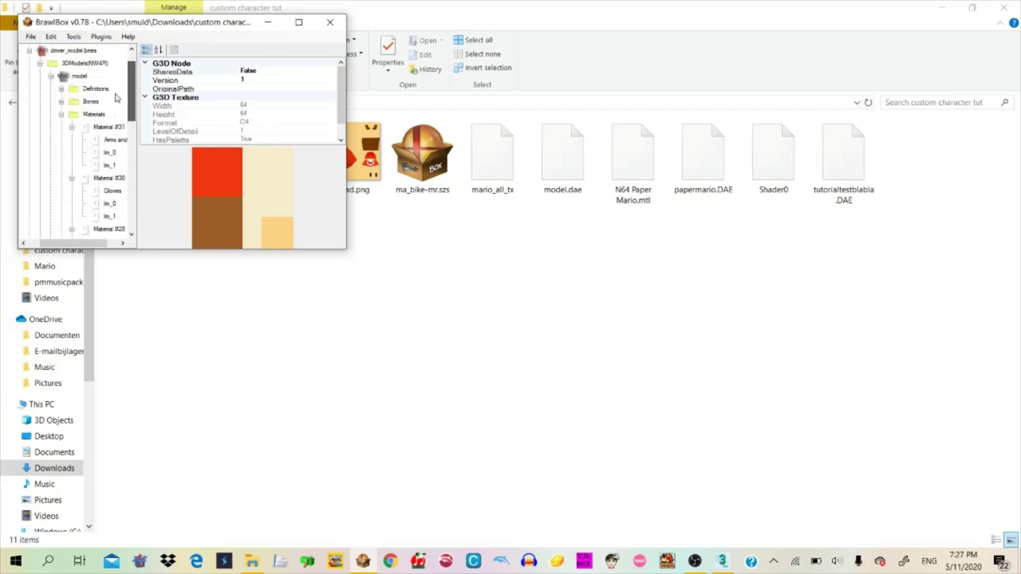
click(80, 76)
right_click(84, 80)
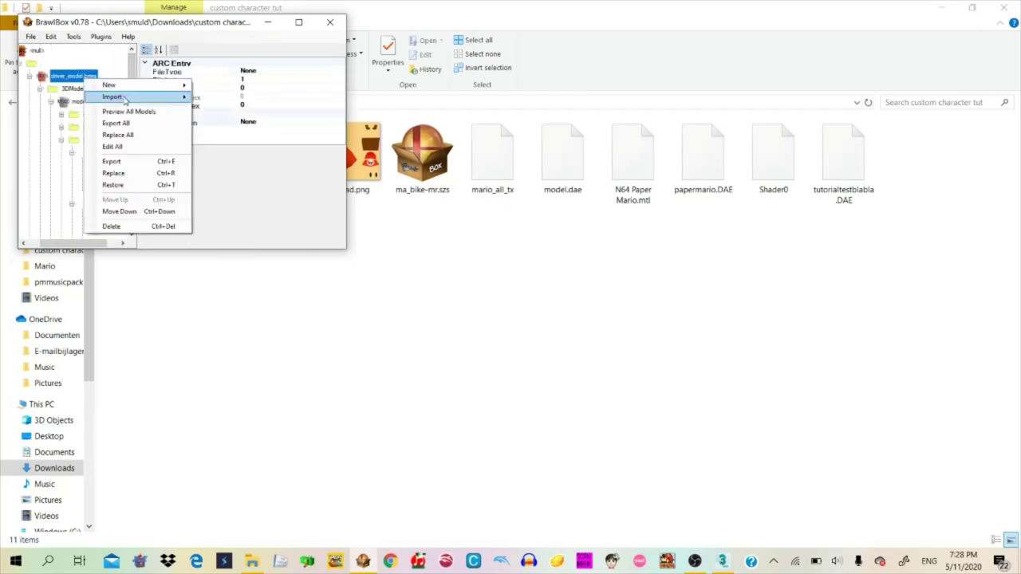
mouse_move(159, 96)
click(247, 104)
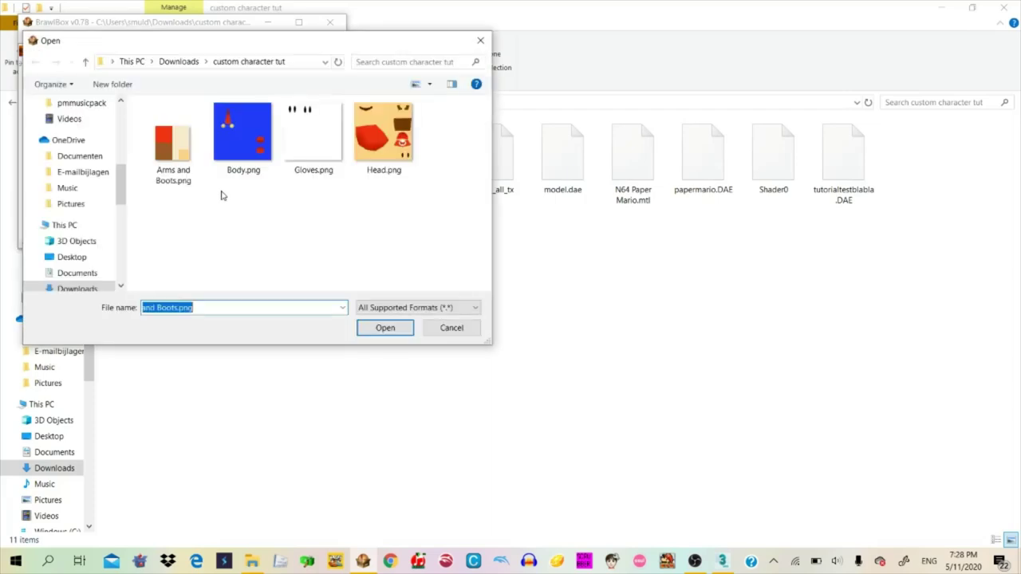
double_click(244, 168)
key(Return)
drag(130, 170, 128, 73)
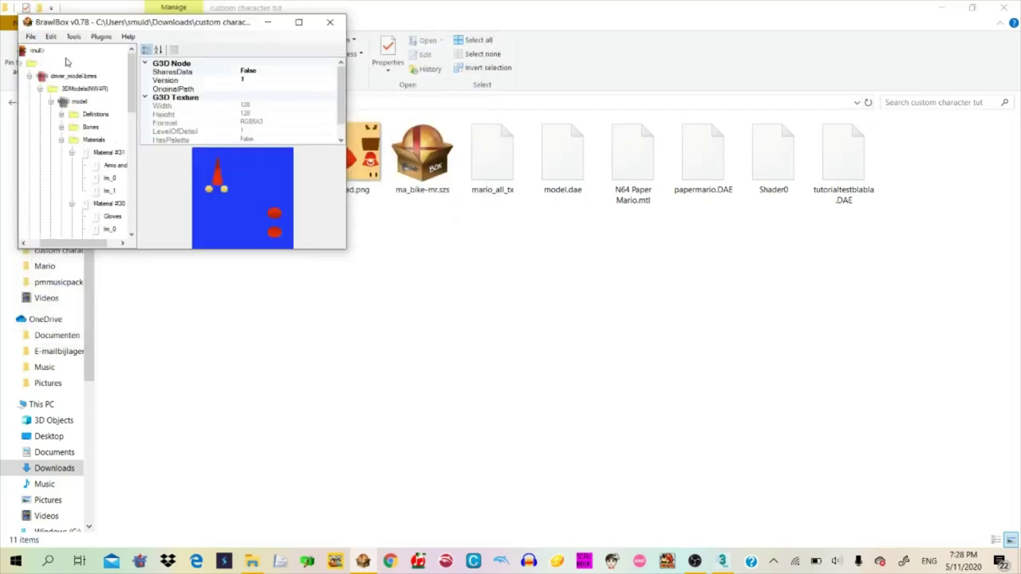
Import Gloves.png as a texture into driver_model.brres with the converter's offered settings
right_click(71, 77)
mouse_move(149, 98)
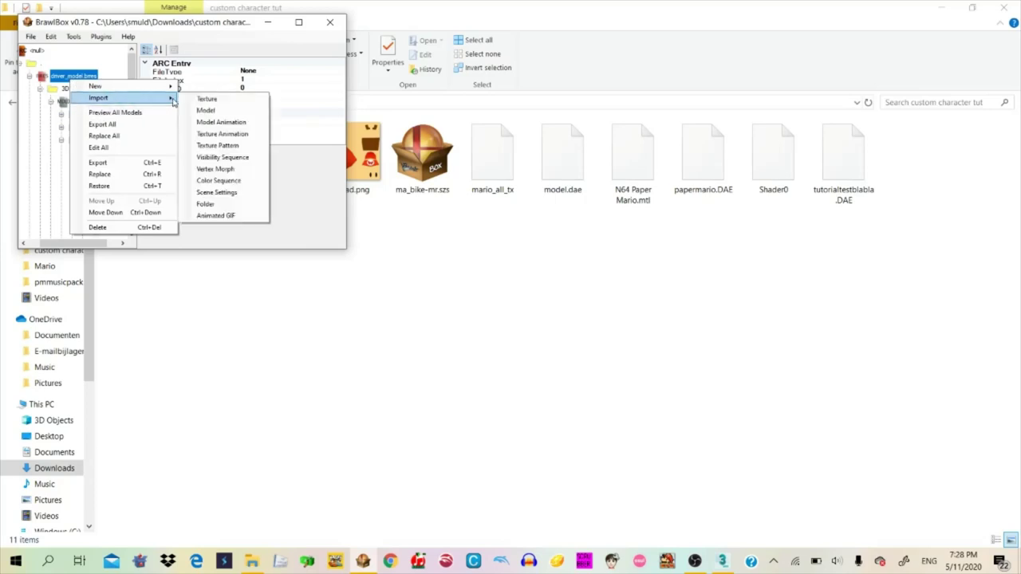
click(215, 98)
double_click(305, 162)
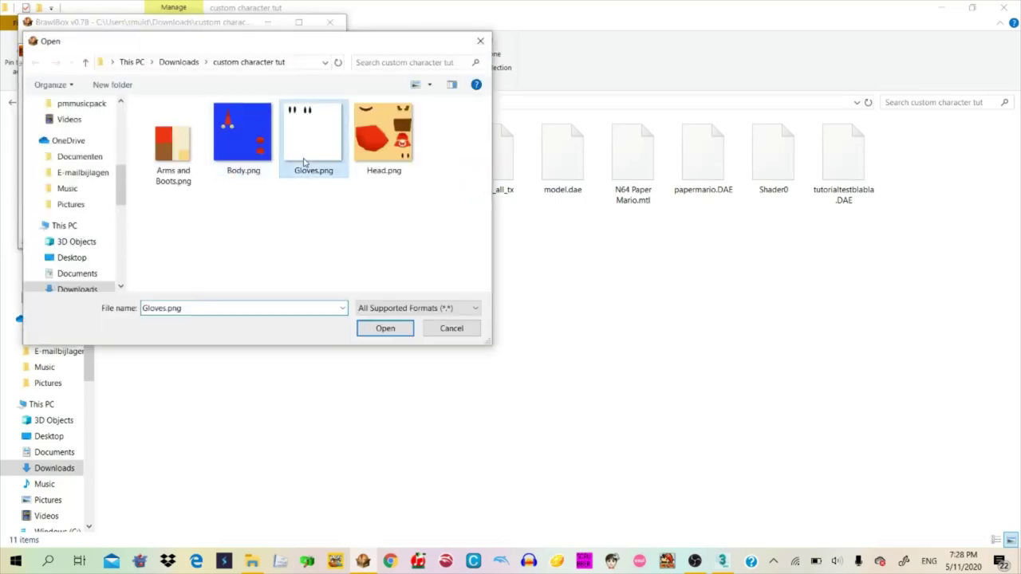
key(Return)
Import Head.png as a texture into driver_model.brres with the converter's offered settings
drag(133, 170, 133, 72)
click(90, 78)
right_click(90, 80)
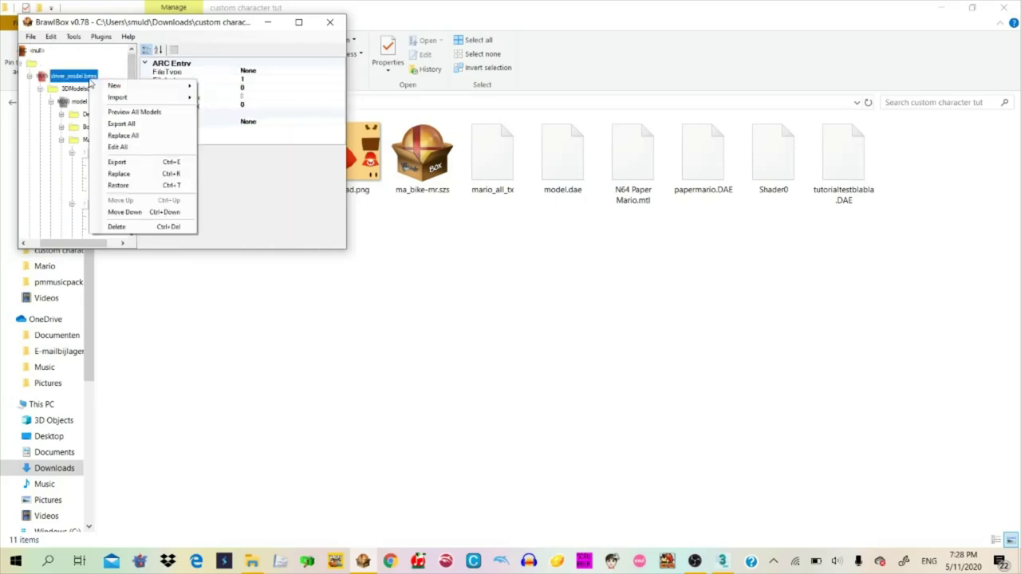
mouse_move(148, 97)
click(204, 99)
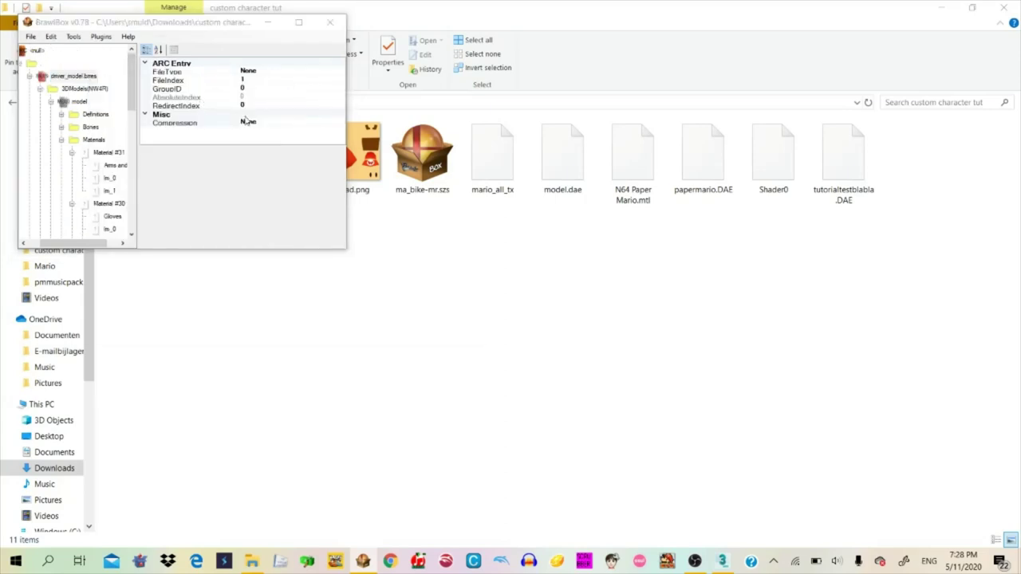
double_click(402, 164)
key(Return)
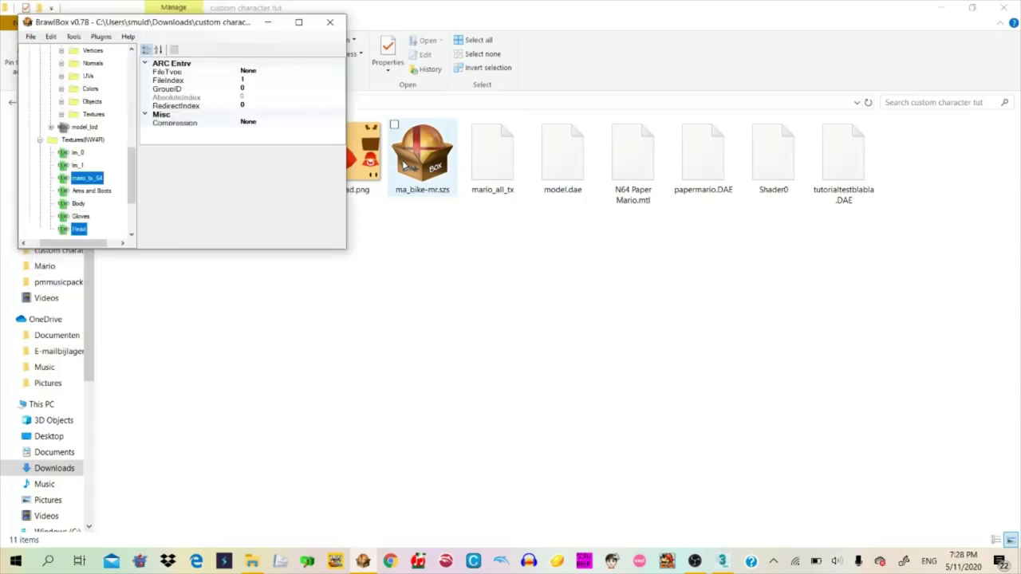
Replace Shader0 in the model's Shaders folder with the raw file Shader0
drag(131, 180, 104, 144)
click(62, 153)
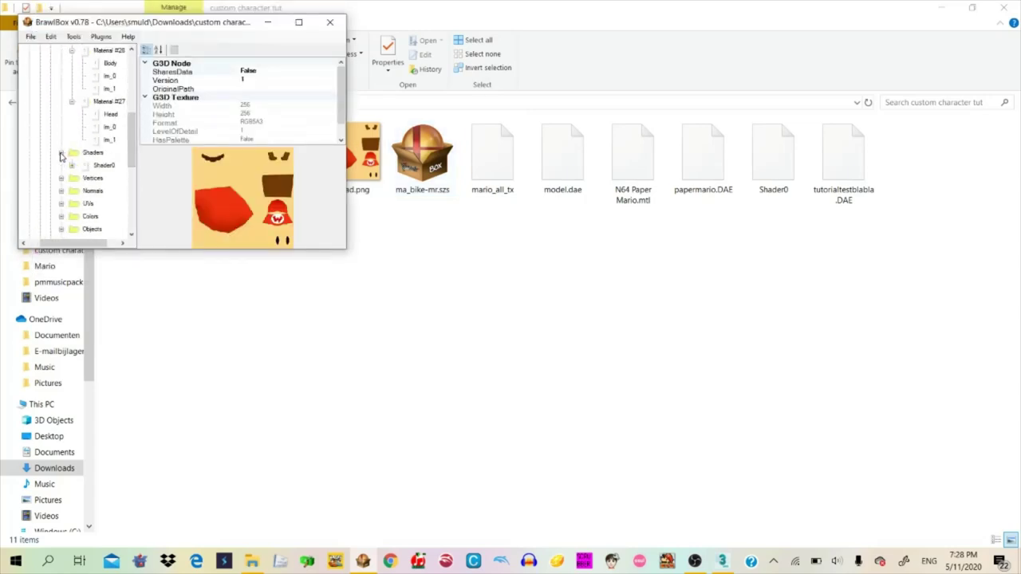
click(107, 165)
key(ctrl+r)
drag(485, 178, 485, 194)
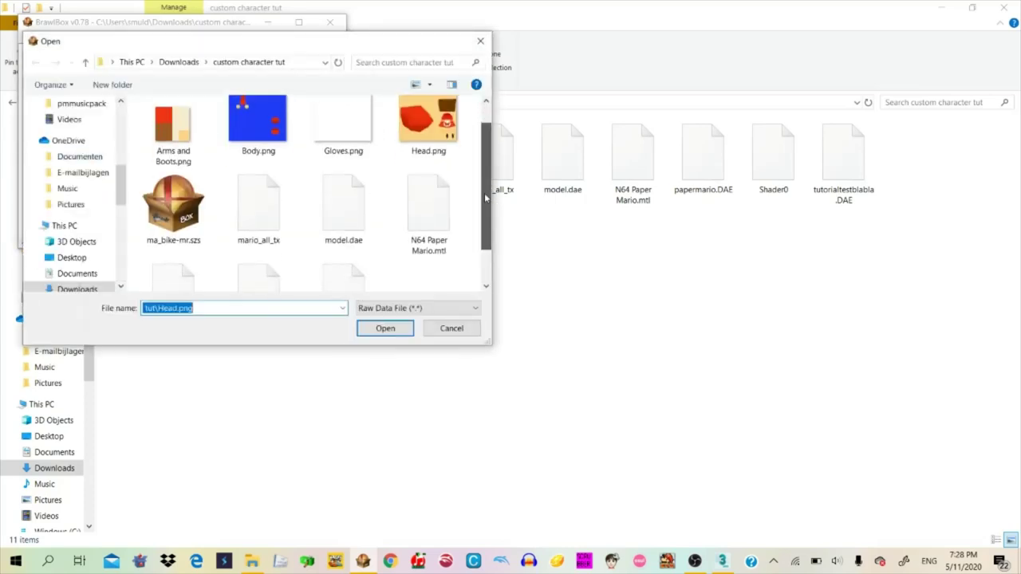
scroll(484, 198, down, 2)
double_click(258, 249)
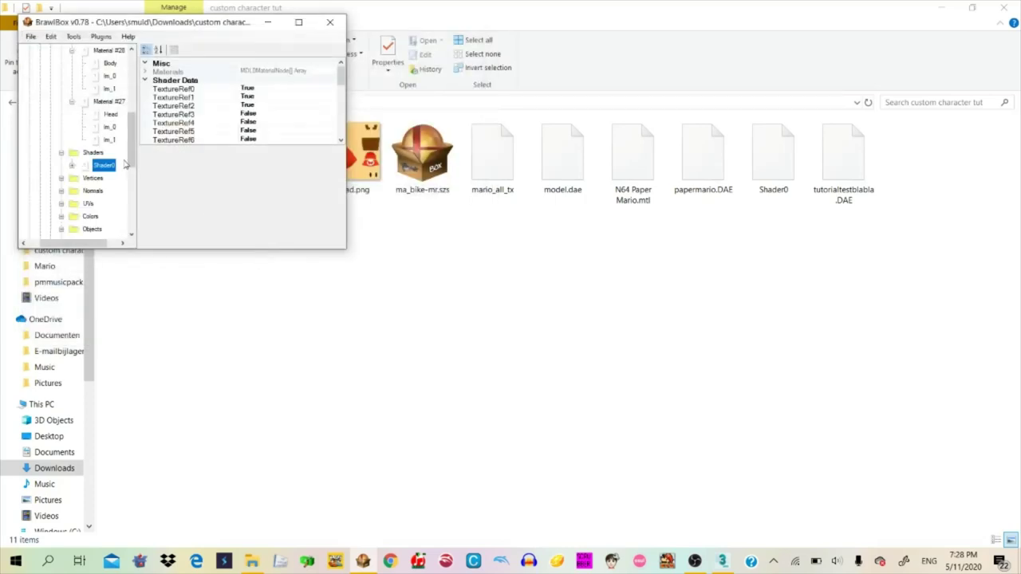
Set HasTextureMatrix to True for the lm_0 and lm_1 references of Material #31
drag(131, 160, 132, 112)
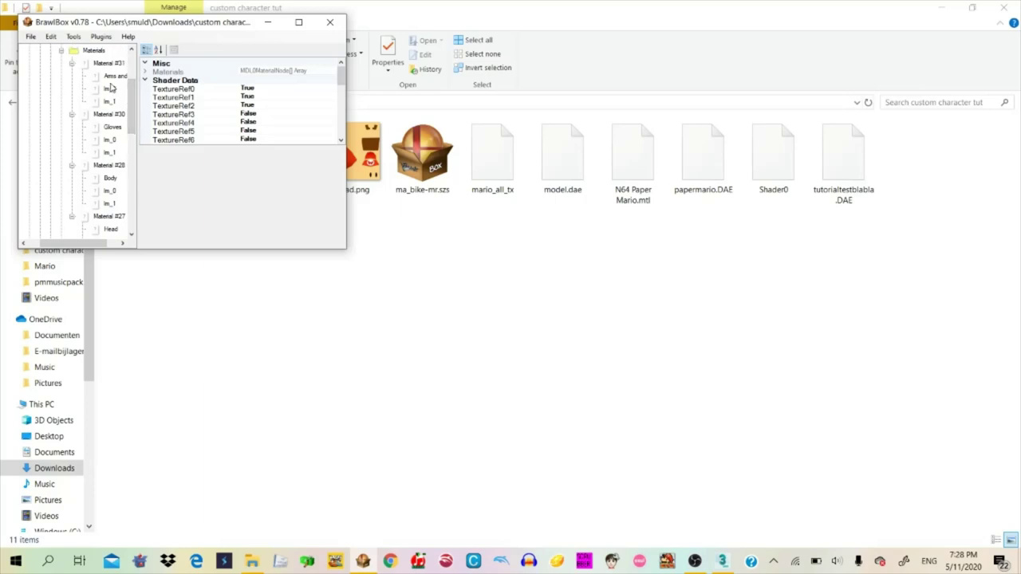
click(109, 89)
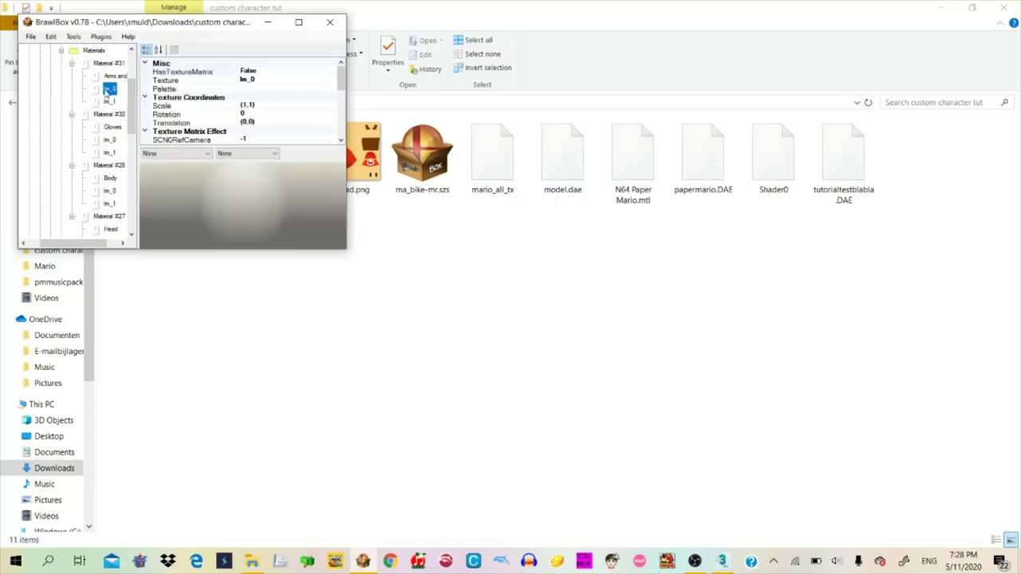
click(113, 101)
click(111, 91)
scroll(130, 104, up, 1)
click(323, 72)
click(333, 72)
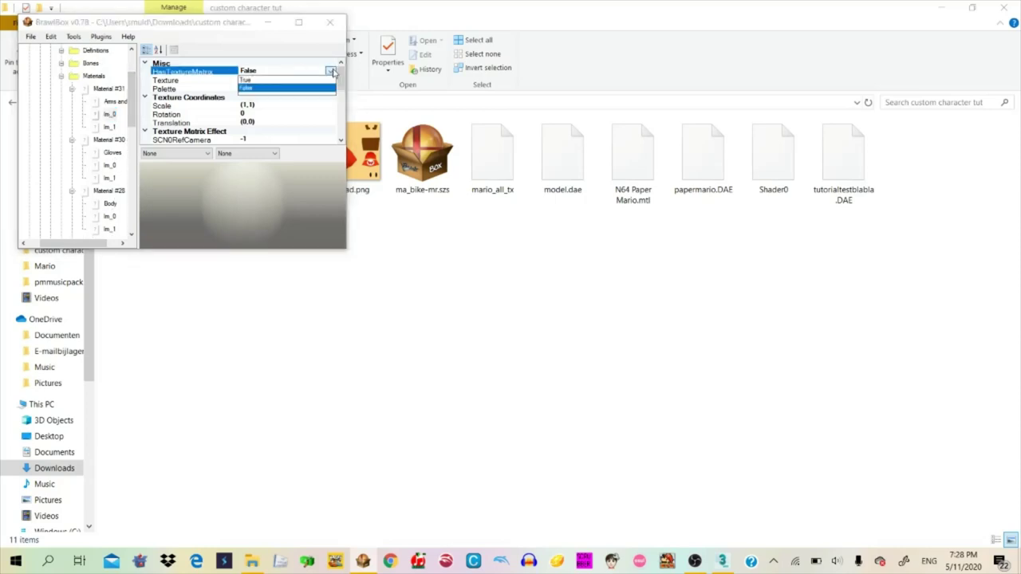
click(281, 81)
click(116, 128)
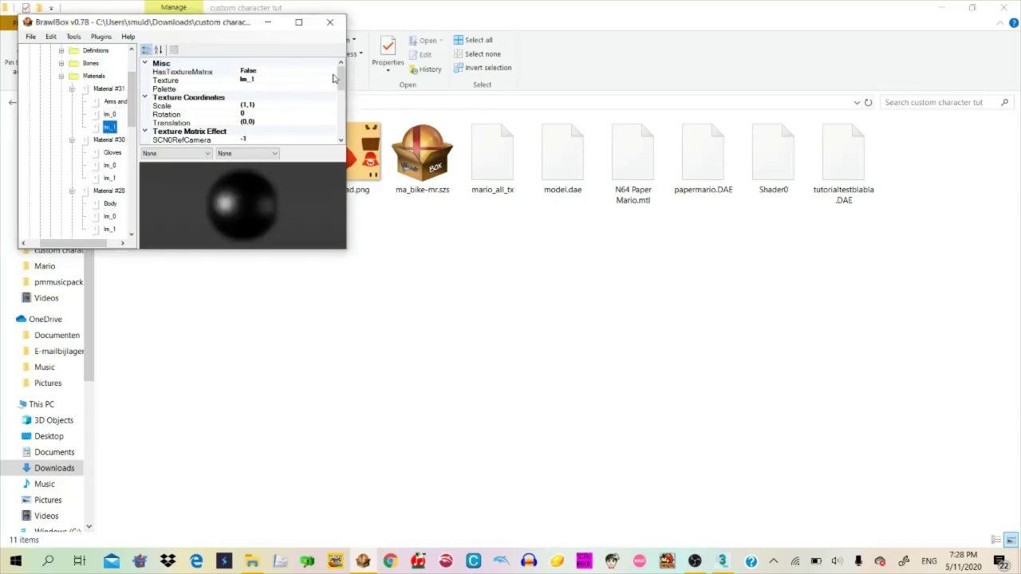
click(327, 72)
click(330, 71)
click(293, 83)
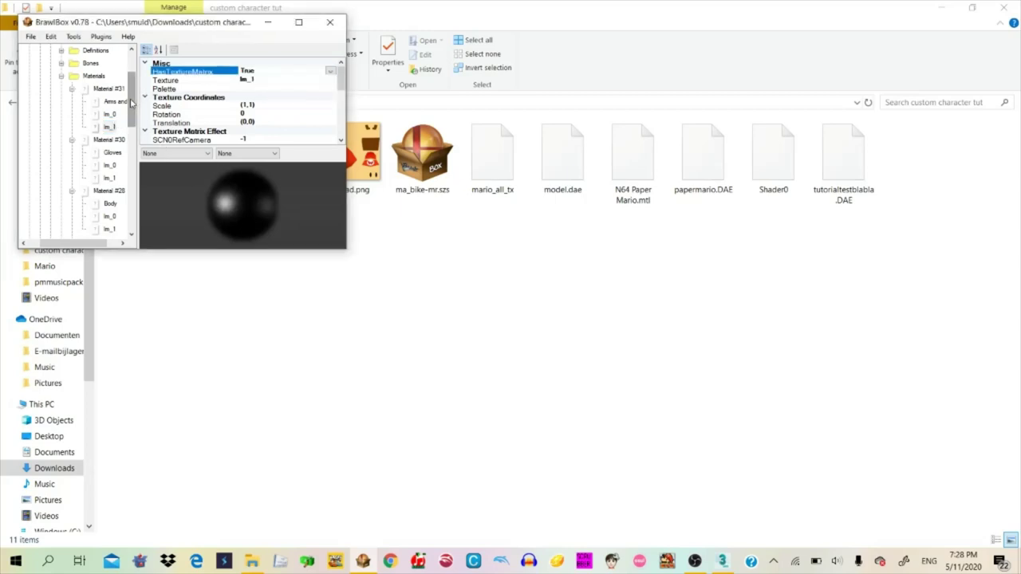
Set HasTextureMatrix to True for the lm_0 and lm_1 references of Material #30
scroll(131, 101, down, 1)
click(109, 127)
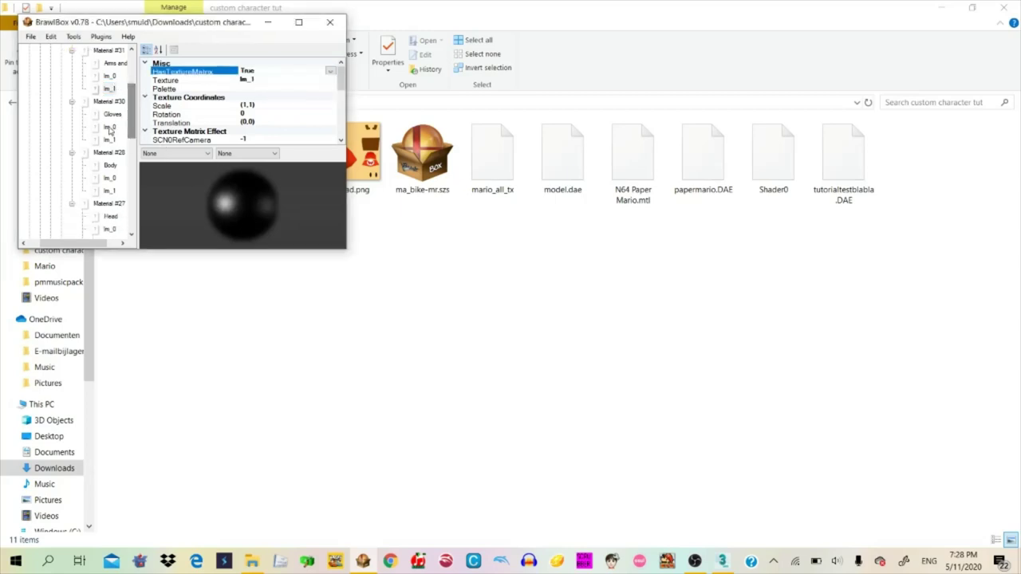
click(330, 71)
click(330, 71)
click(288, 86)
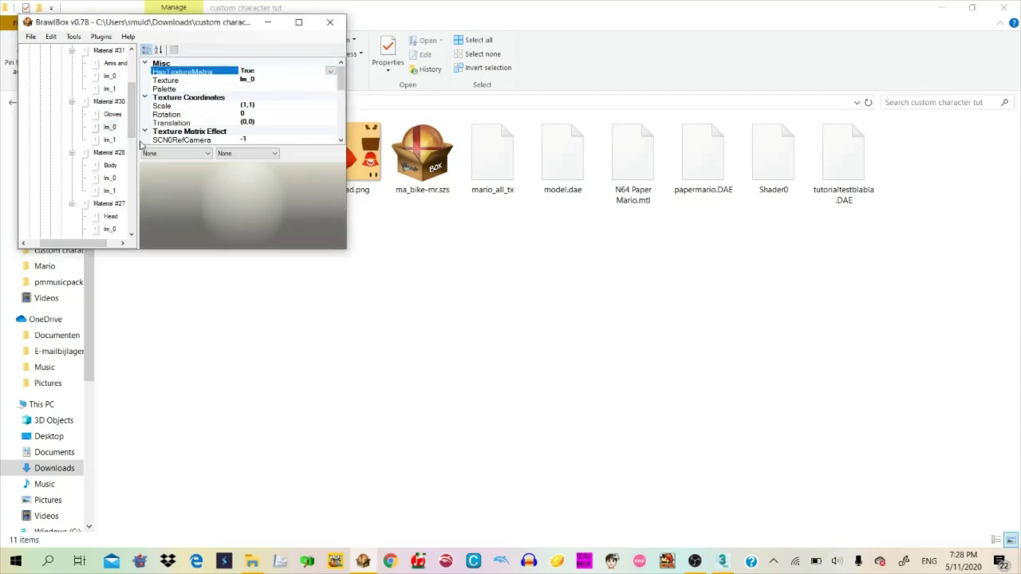
click(110, 140)
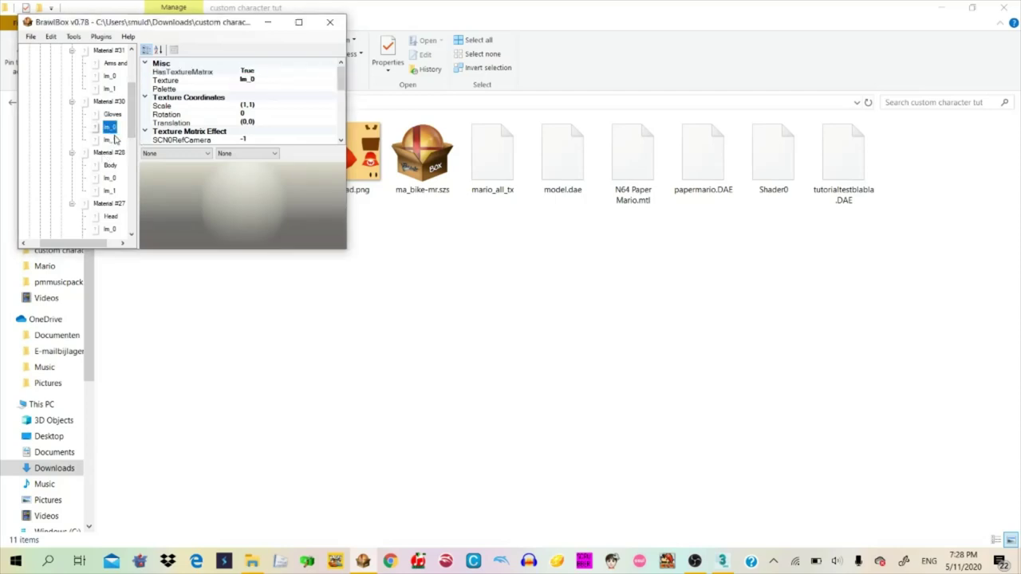
click(330, 72)
click(316, 81)
Set HasTextureMatrix to True for the lm_0 and lm_1 references of Material #28
click(109, 166)
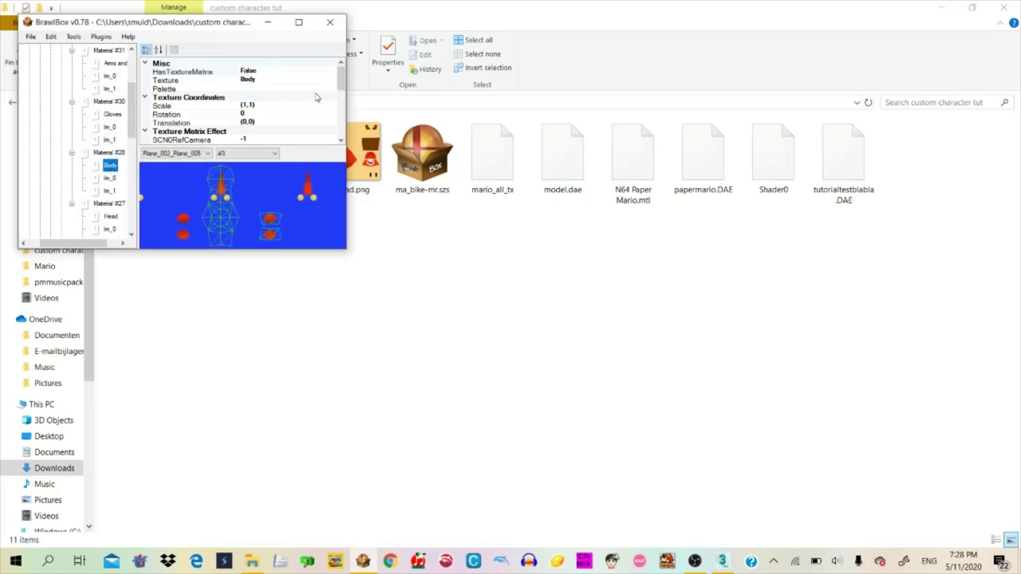
click(110, 178)
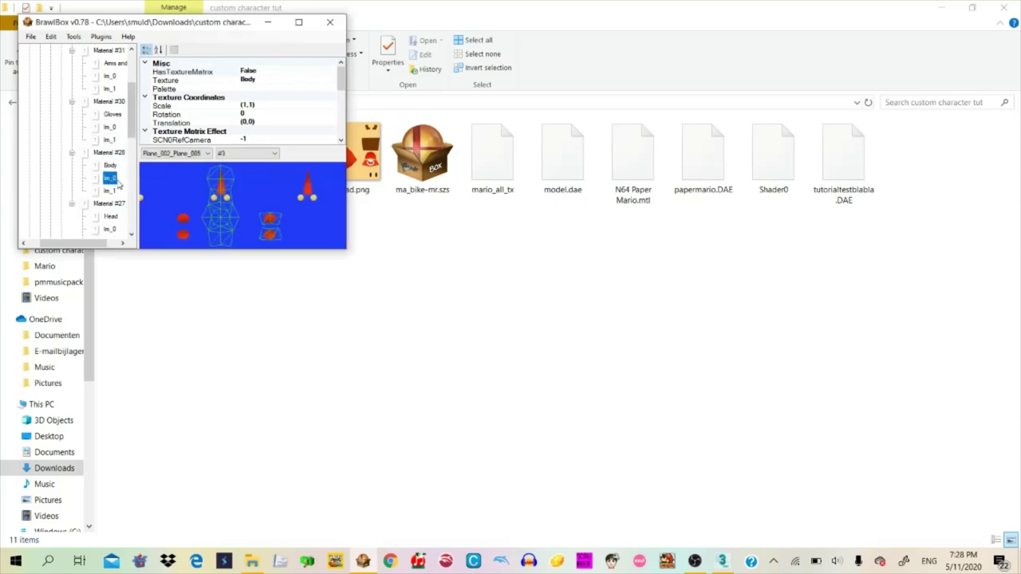
click(327, 72)
click(316, 81)
click(109, 192)
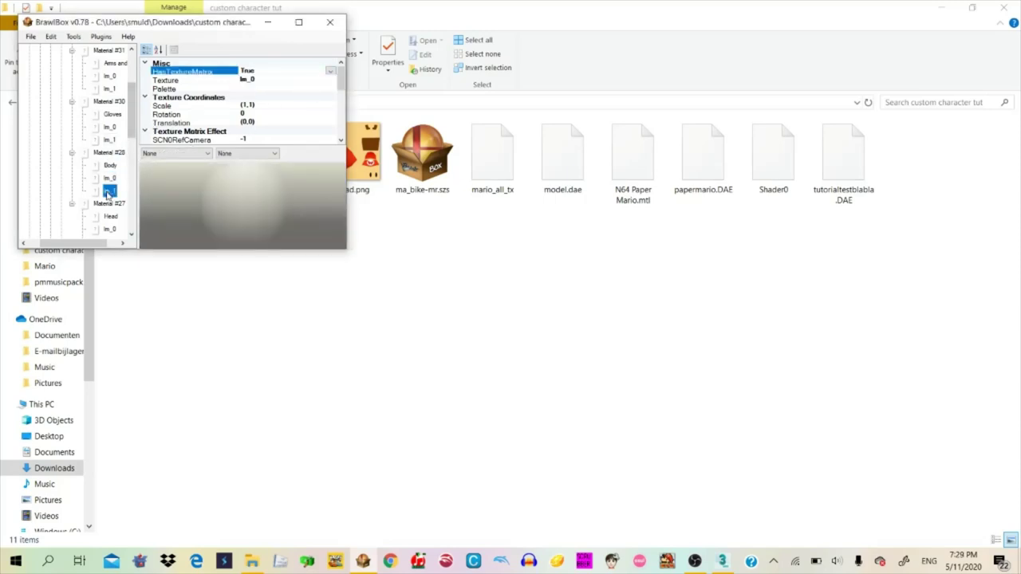
click(329, 71)
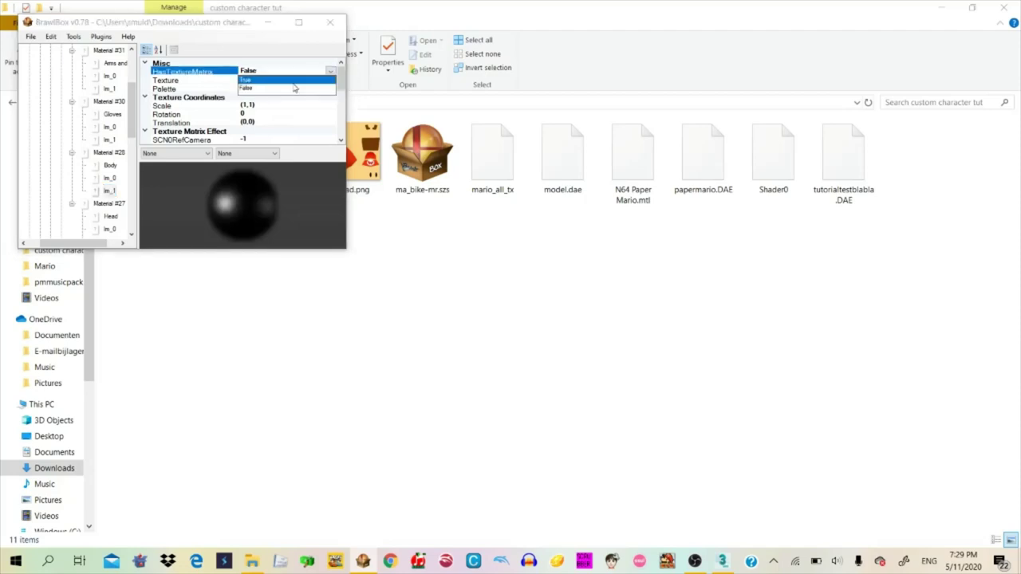
click(288, 80)
Set HasTextureMatrix to True for the lm_0 and lm_1 references of Material #27
scroll(107, 147, down, 2)
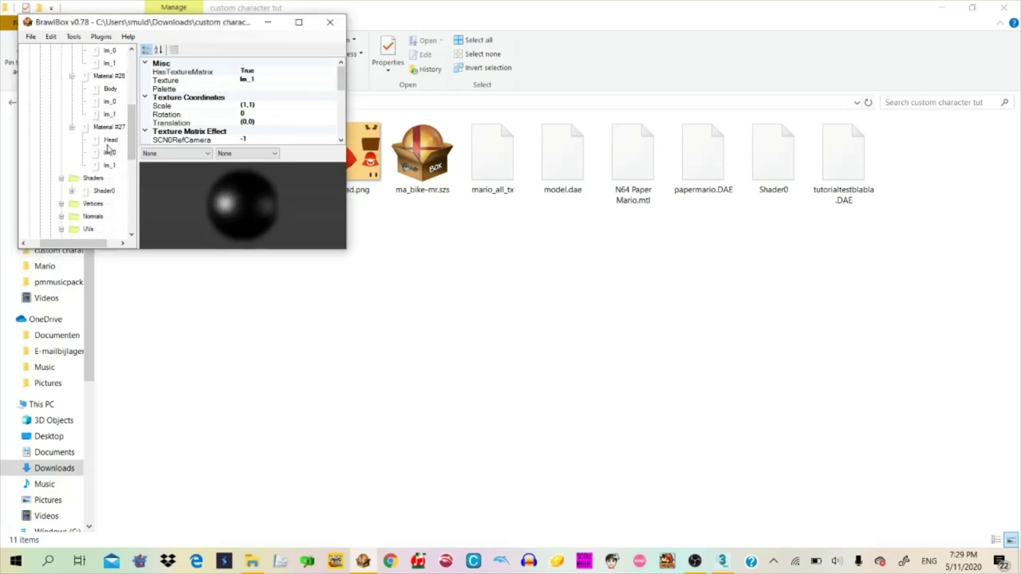
click(109, 153)
click(330, 71)
click(329, 71)
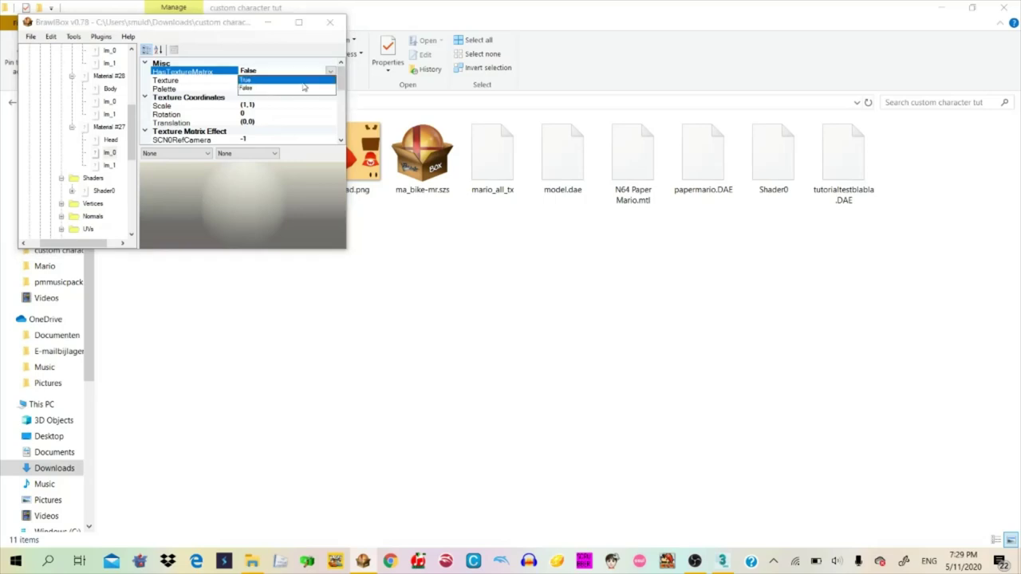
click(304, 87)
click(110, 165)
click(330, 71)
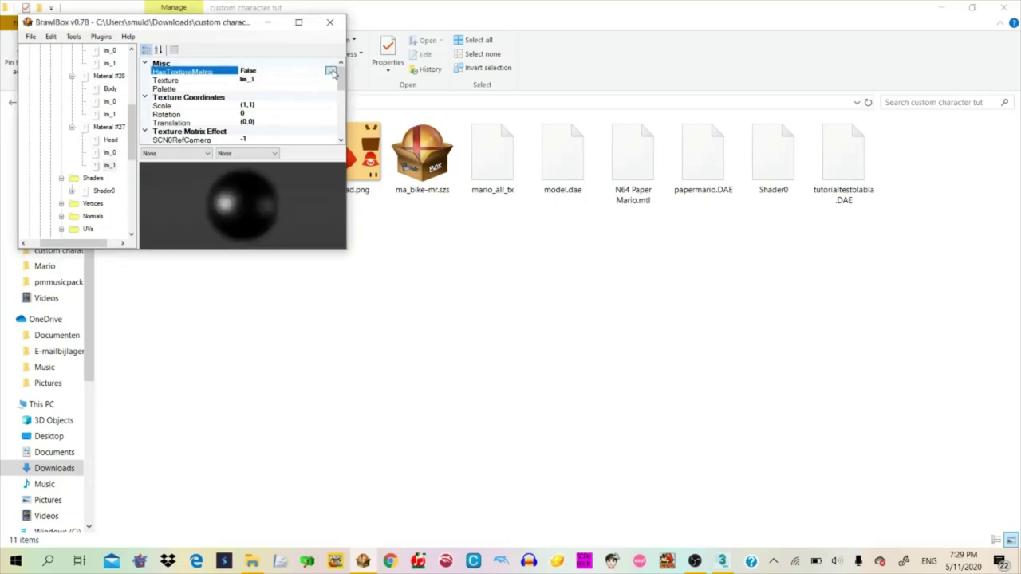
click(329, 71)
click(285, 83)
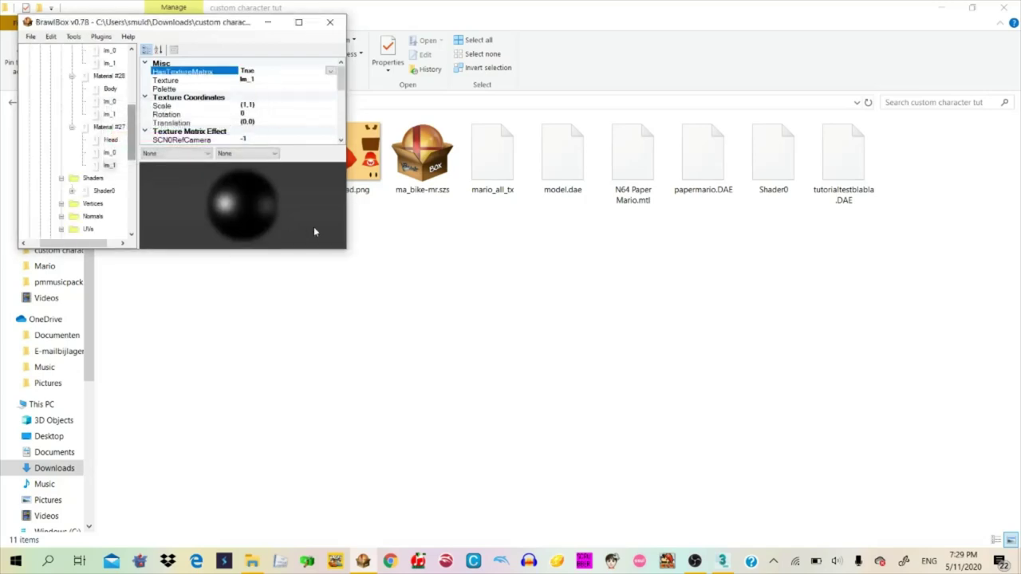
Close the archive window, reopen ma_bike-mr.szs, and preview the model inside driver_model.brres
click(329, 21)
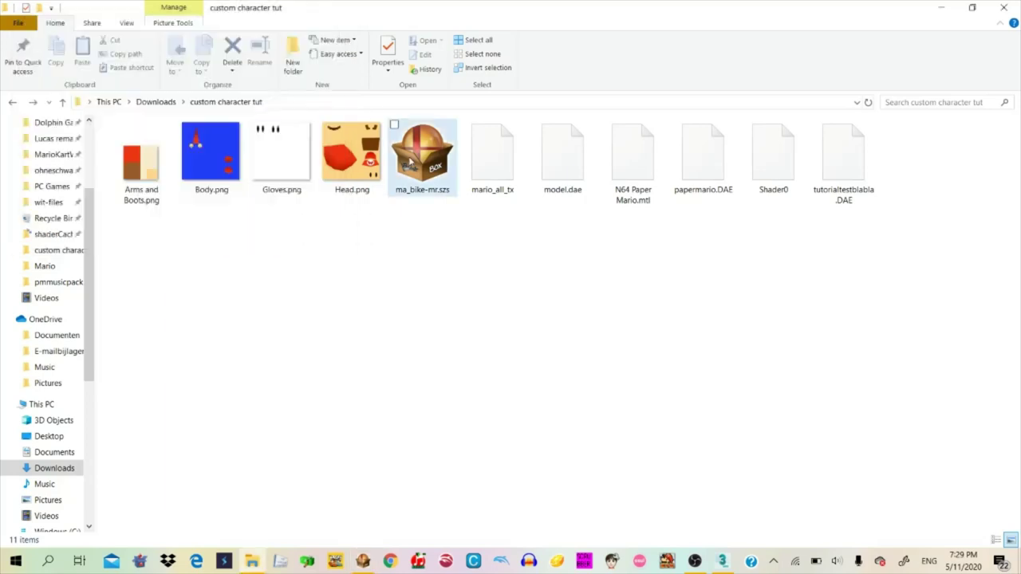
click(409, 162)
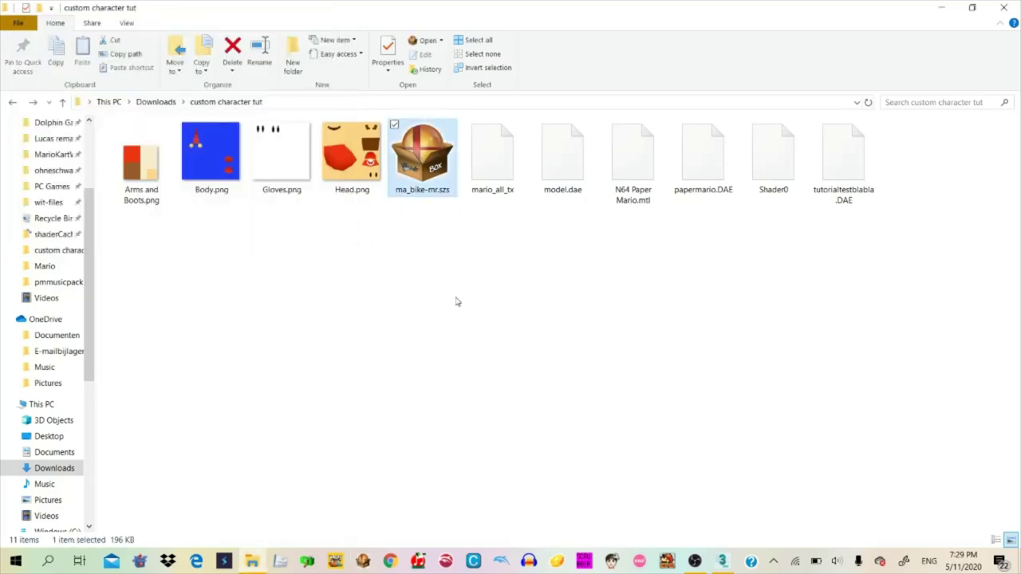
click(548, 320)
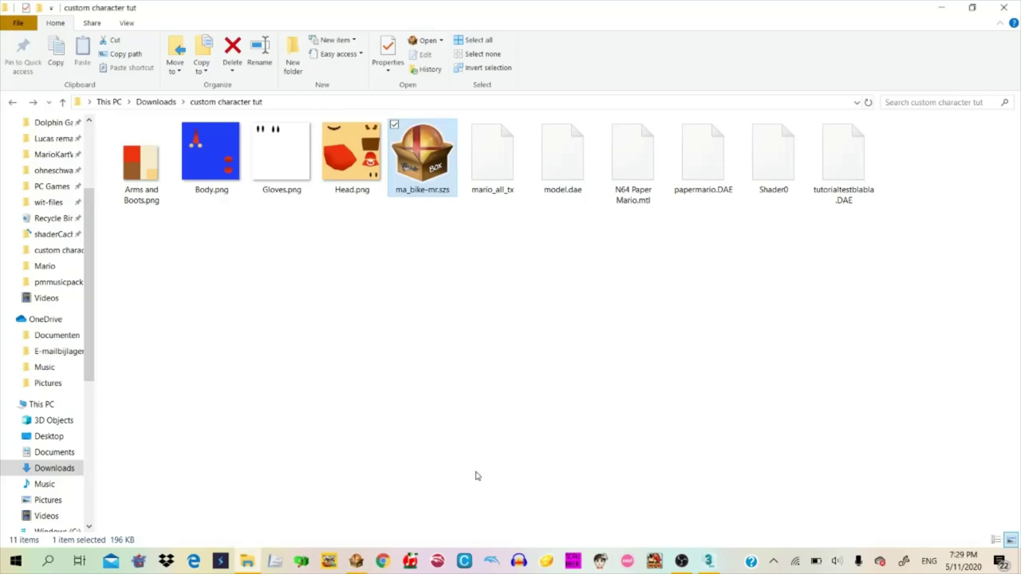
click(83, 116)
click(97, 131)
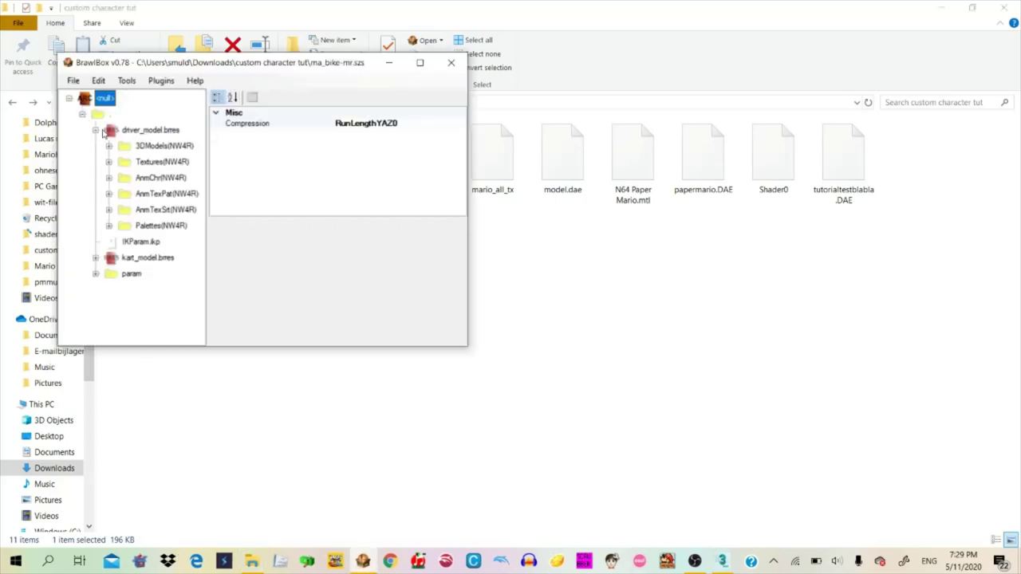
click(146, 150)
click(110, 146)
click(157, 162)
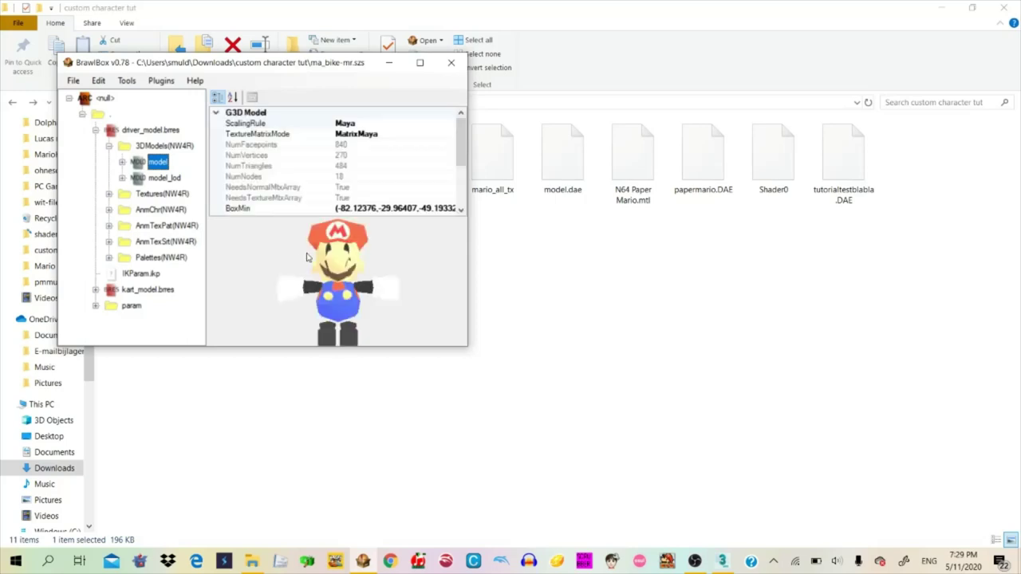
click(367, 306)
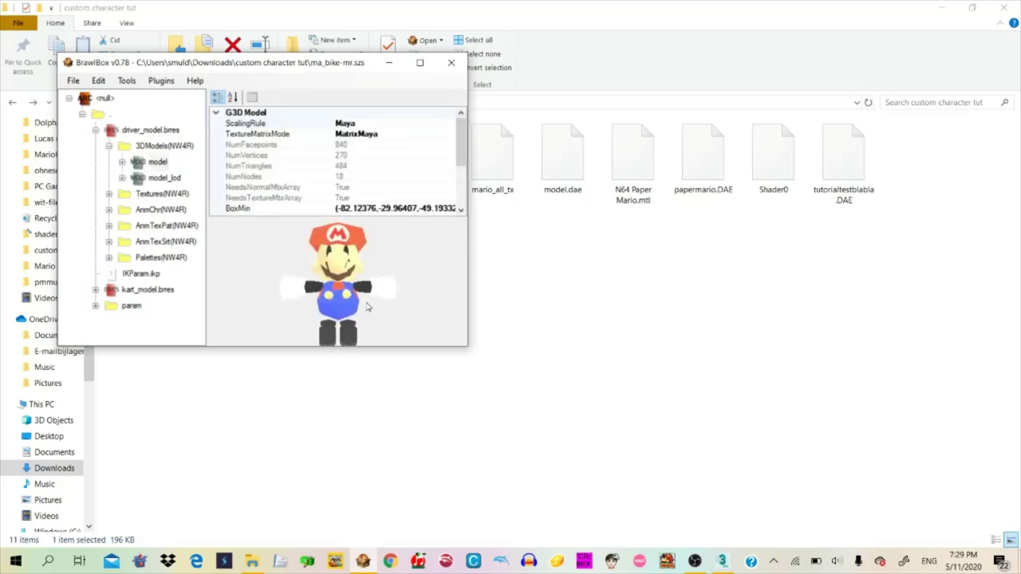
Examine the Arms and Boots and lm_0 texture references of Material #31, and return to the model preview
double_click(134, 162)
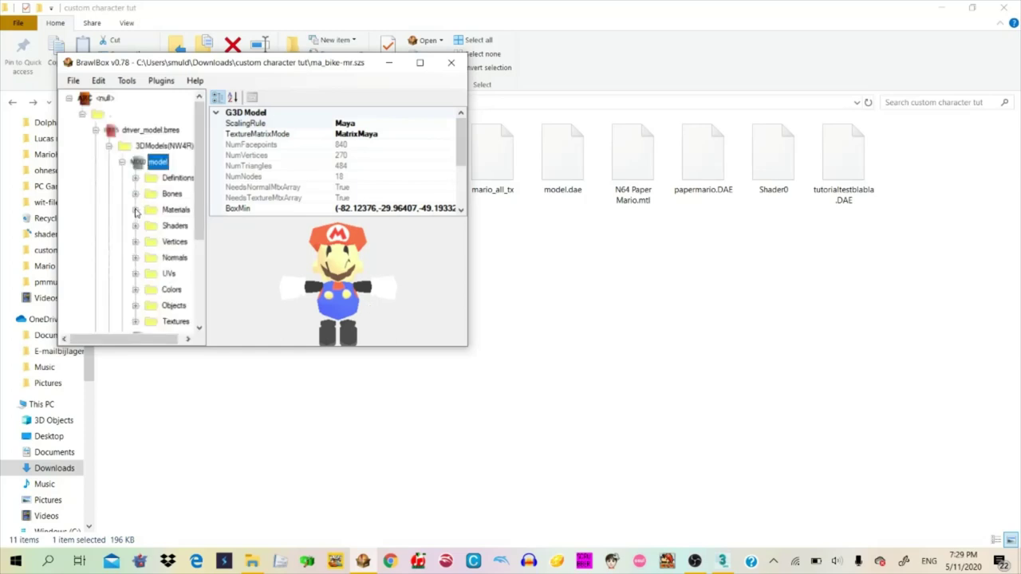
click(135, 210)
click(148, 226)
click(188, 242)
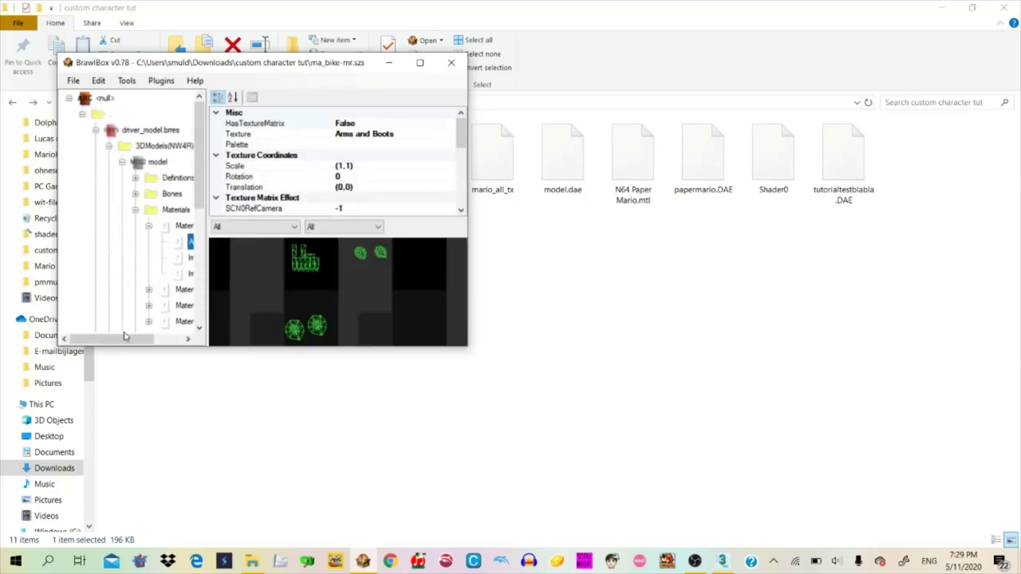
drag(123, 336, 153, 337)
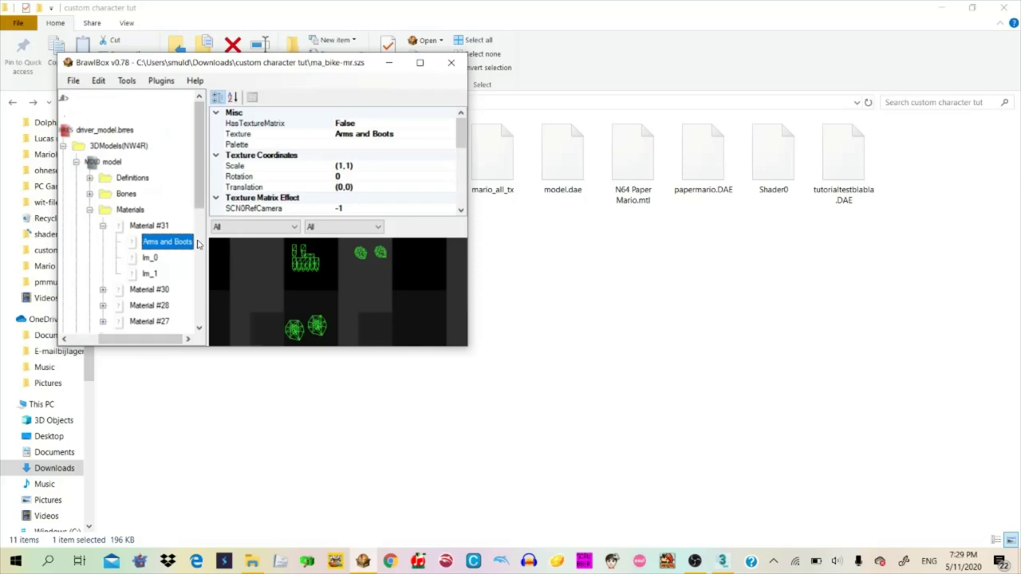
click(151, 260)
click(165, 243)
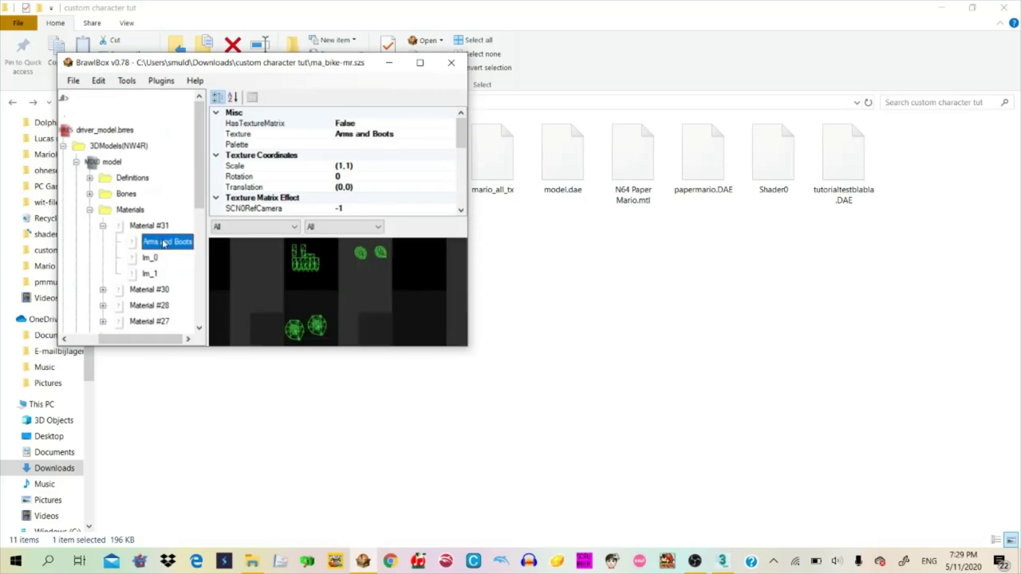
click(114, 162)
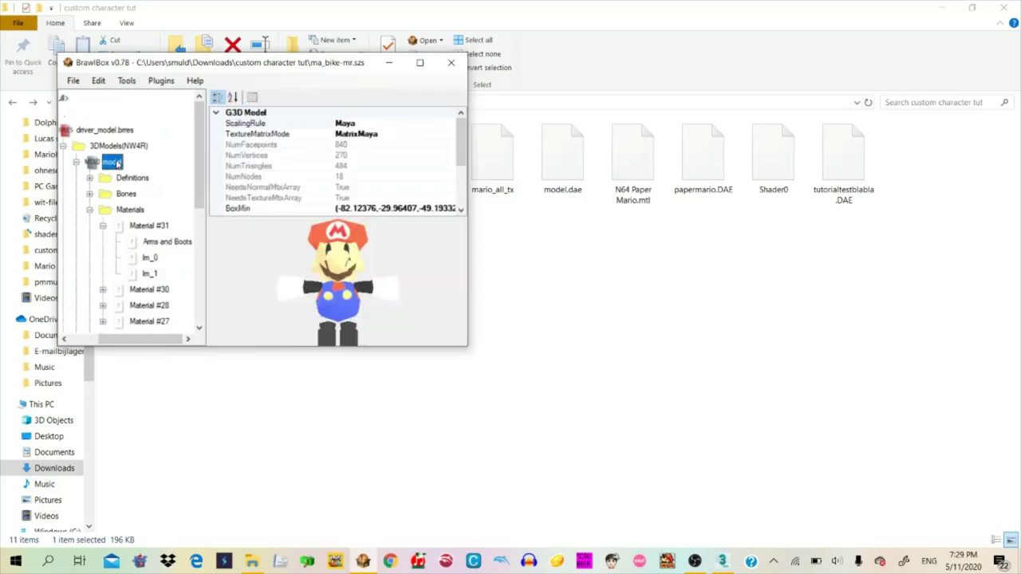
Examine the properties of the Arms and Boots texture reference of Material #31
click(168, 242)
drag(460, 137, 461, 162)
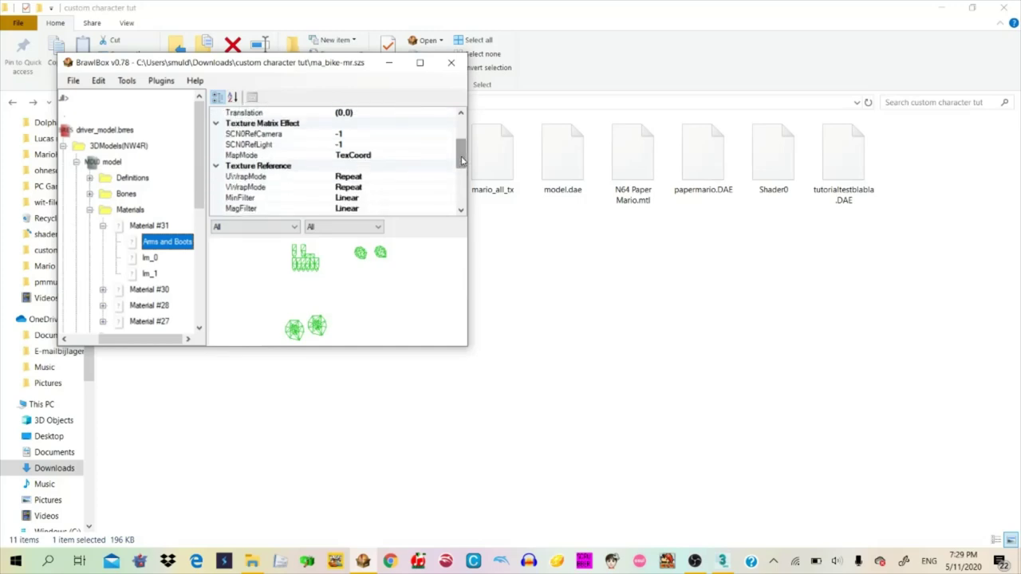
mouse_move(463, 148)
mouse_down()
mouse_move(448, 180)
mouse_move(451, 129)
mouse_move(450, 139)
mouse_up()
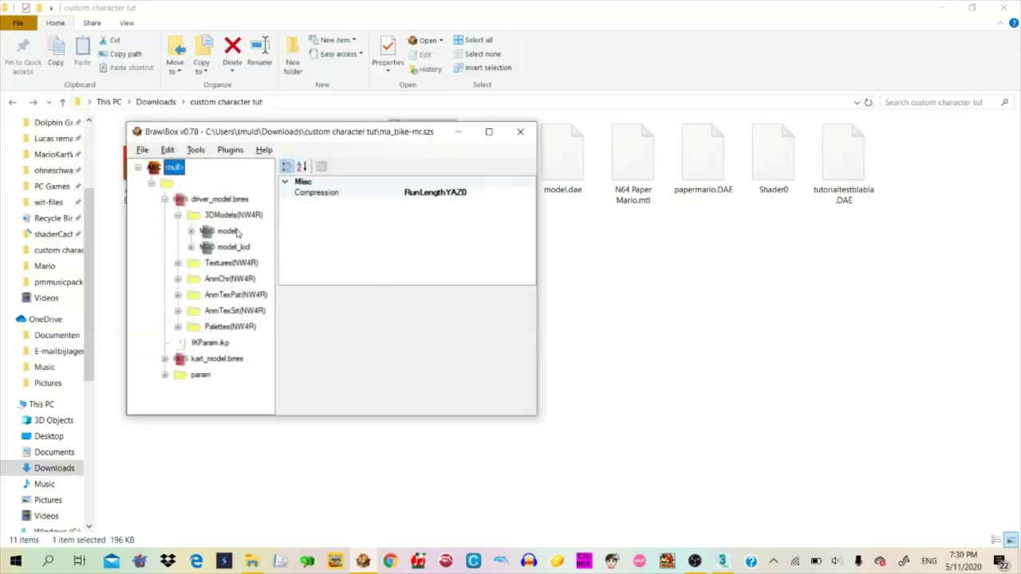
Preview the model in driver_model.brres and look through its texture and material lists
click(227, 231)
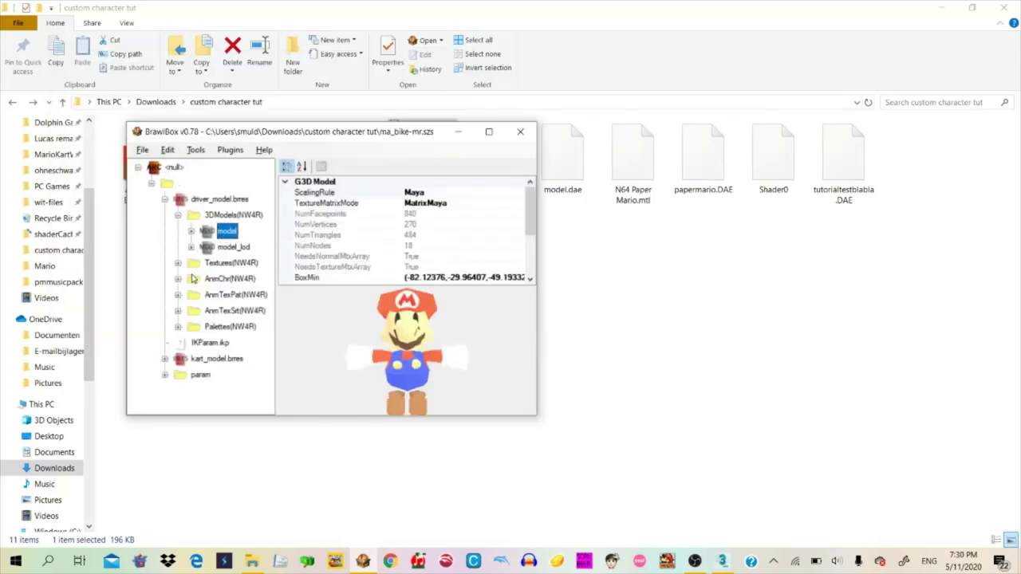
click(178, 263)
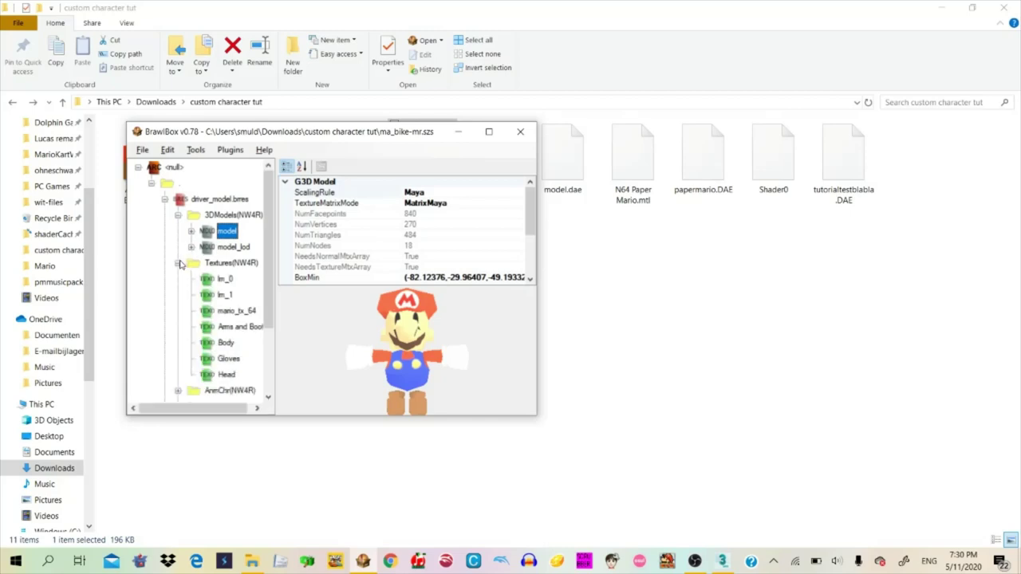
click(179, 264)
click(192, 231)
click(205, 263)
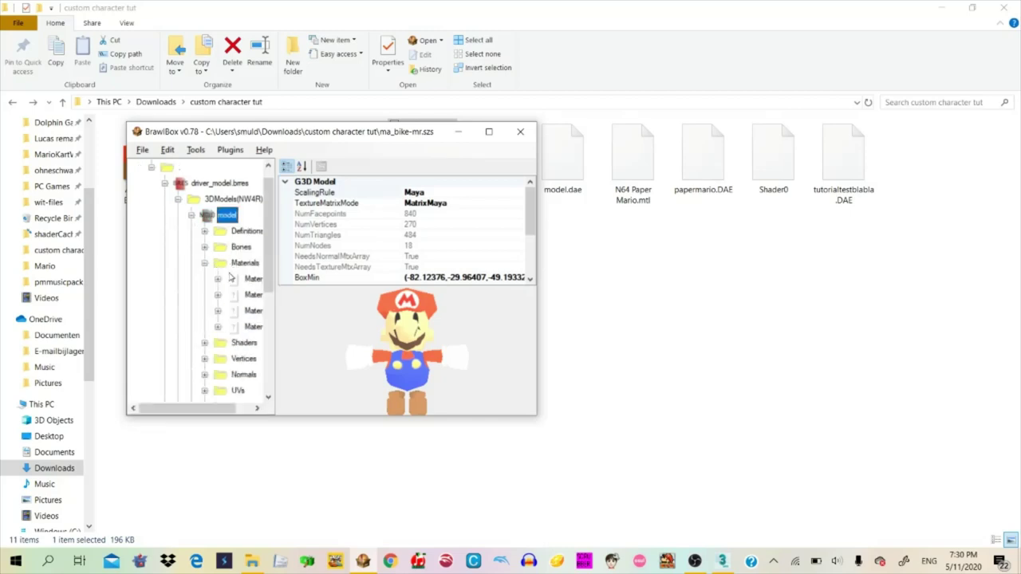
click(204, 263)
click(191, 216)
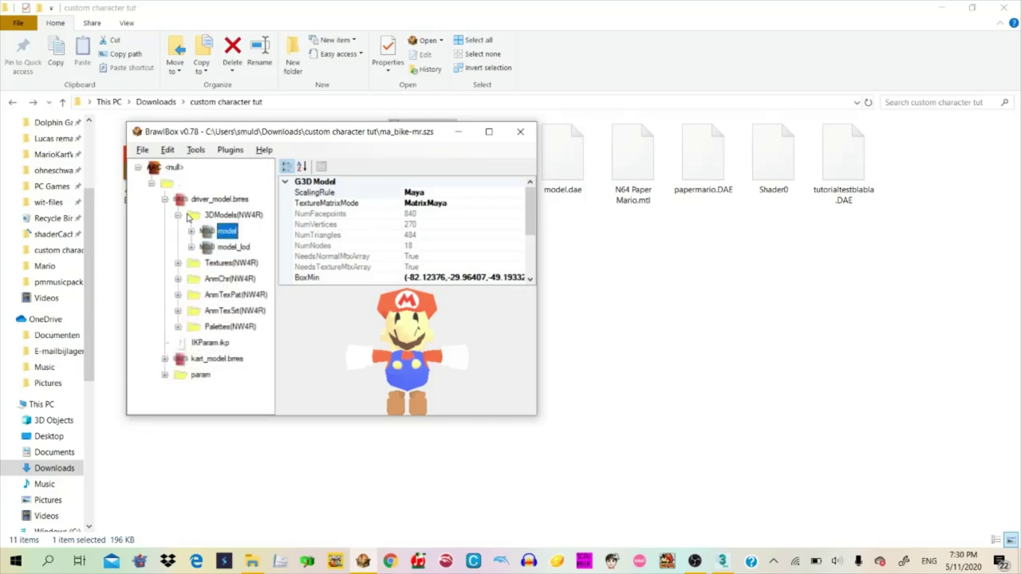
Open the model in the Advanced Model Editor and load its 1st animation
click(359, 355)
click(168, 251)
click(401, 27)
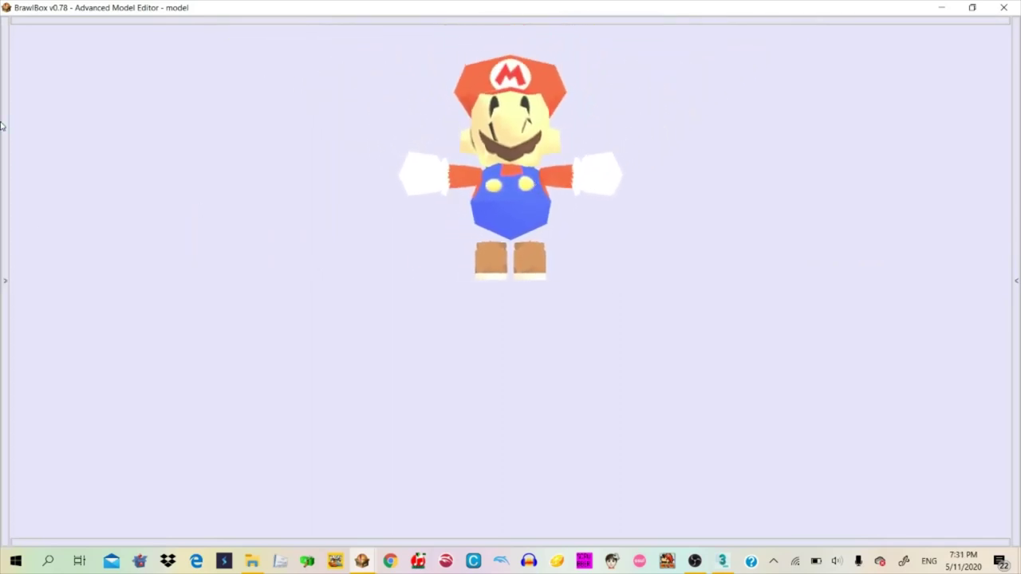
click(5, 94)
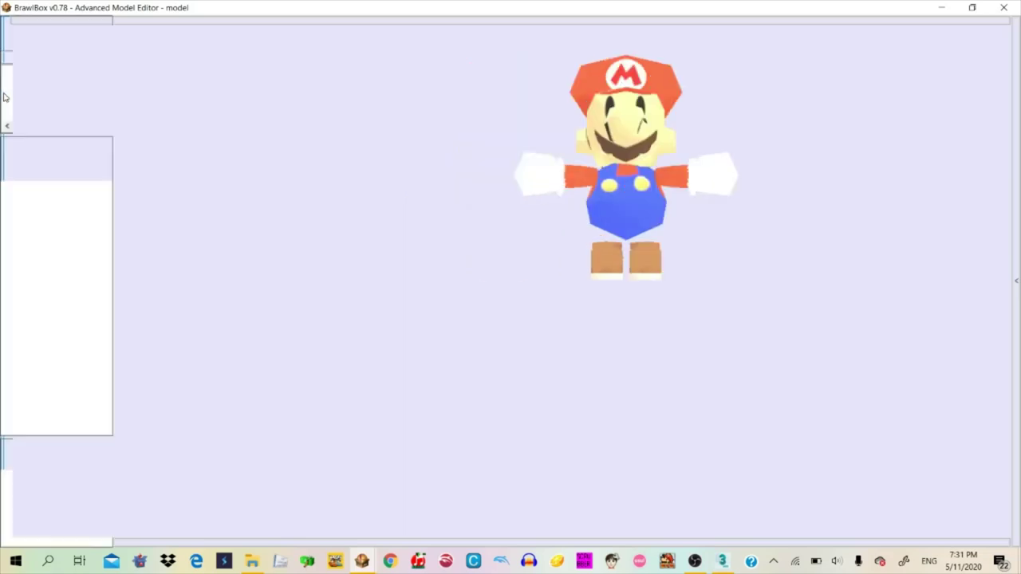
click(11, 86)
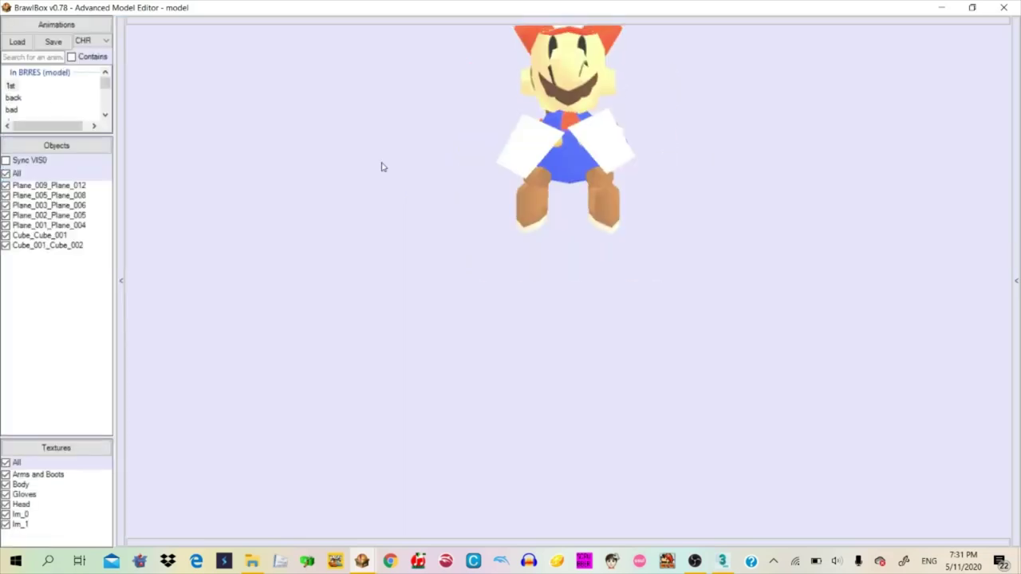
Show the playback controls and play the 1st animation with looping enabled
click(647, 542)
click(644, 526)
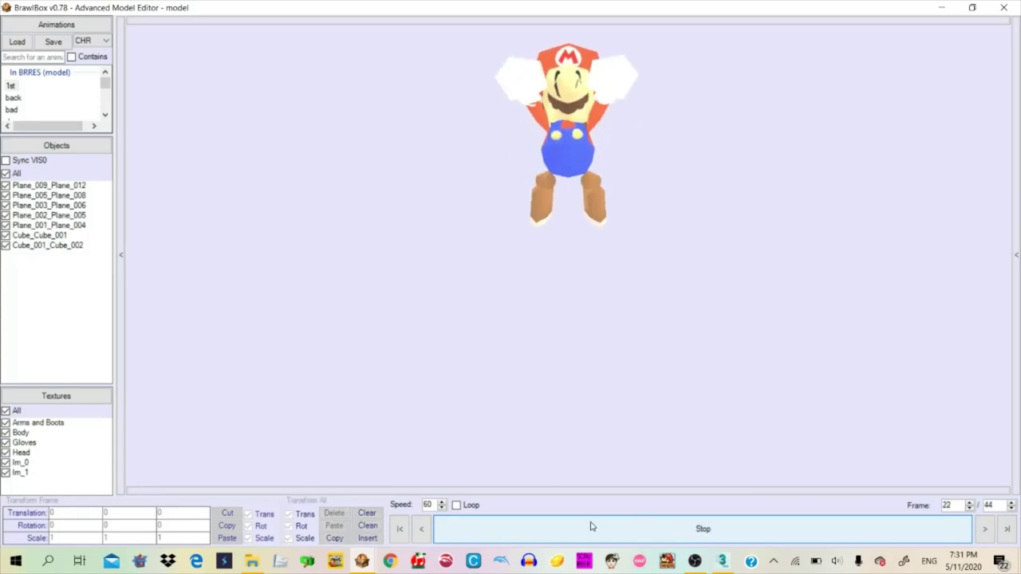
click(456, 505)
click(491, 528)
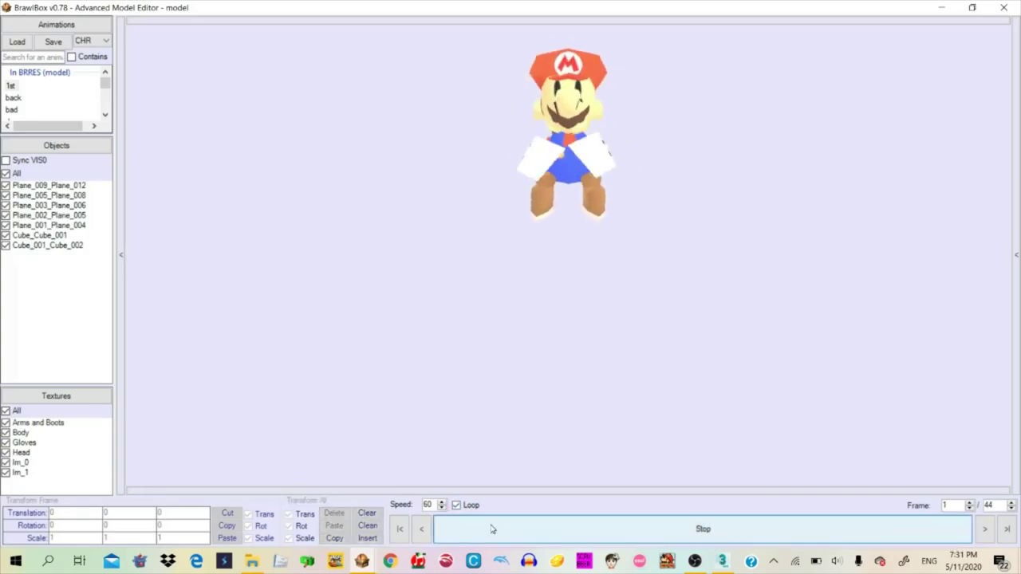
click(490, 529)
Preview the back animation on the model and close the Advanced Model Editor
click(14, 98)
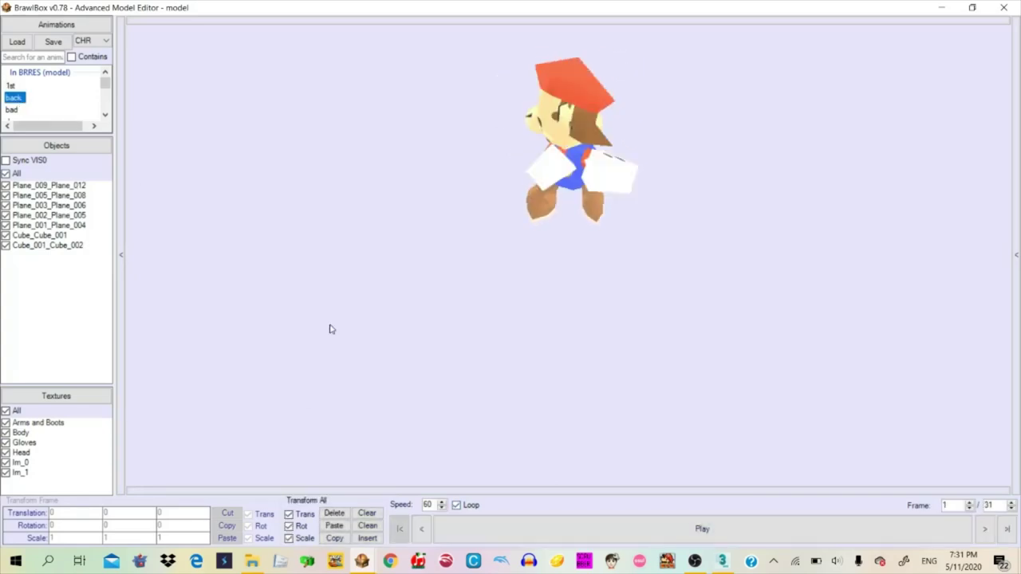
click(594, 523)
click(595, 523)
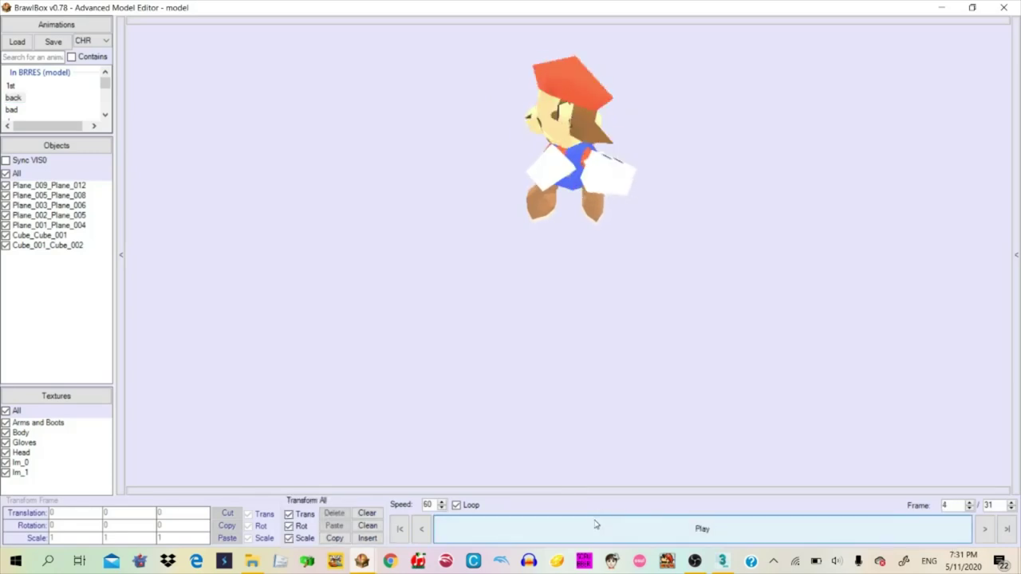
click(576, 248)
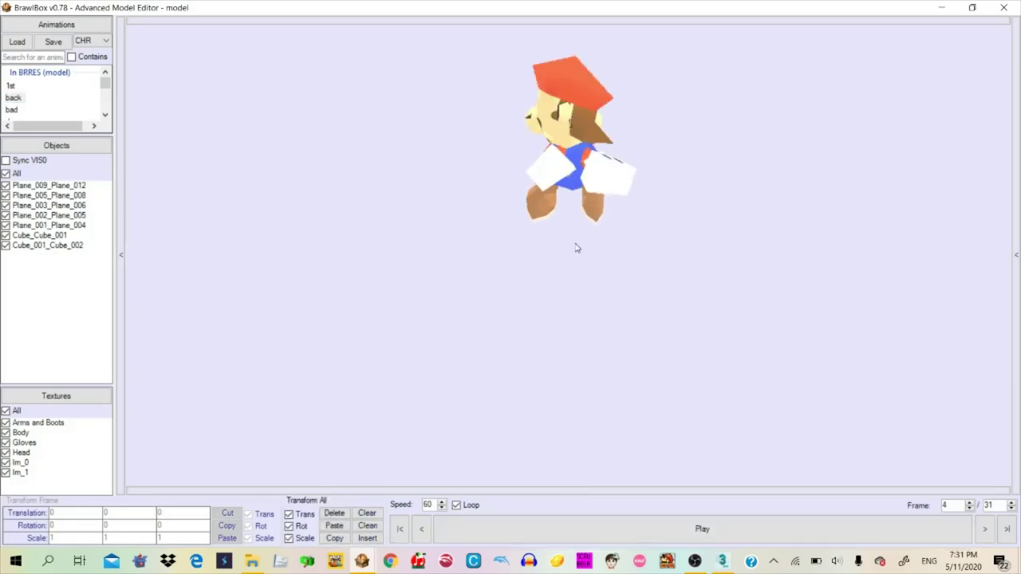
scroll(575, 248, up, 2)
key(alt+F4)
key(alt+F4)
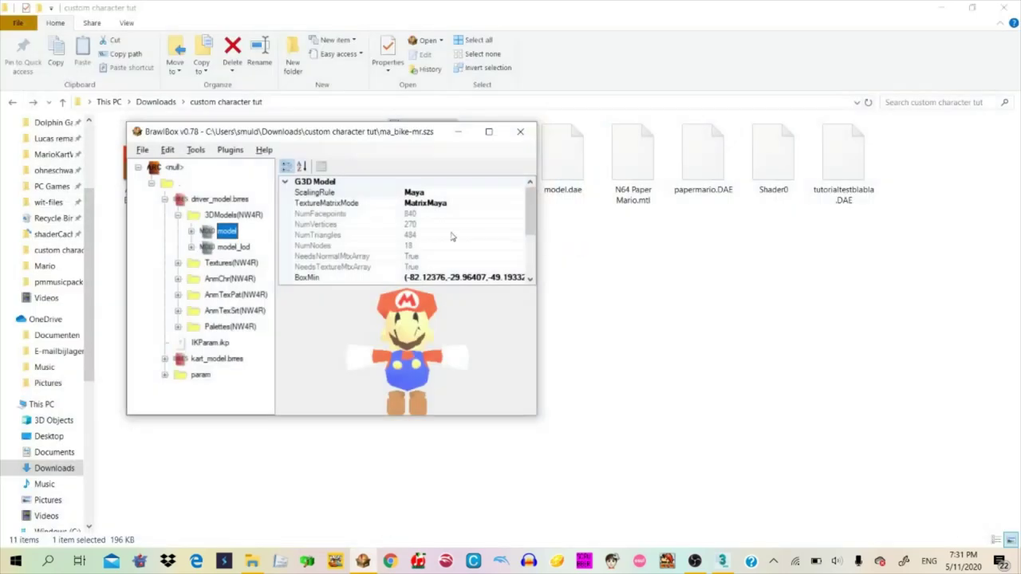
Save the ma_bike-mr.szs archive
click(142, 150)
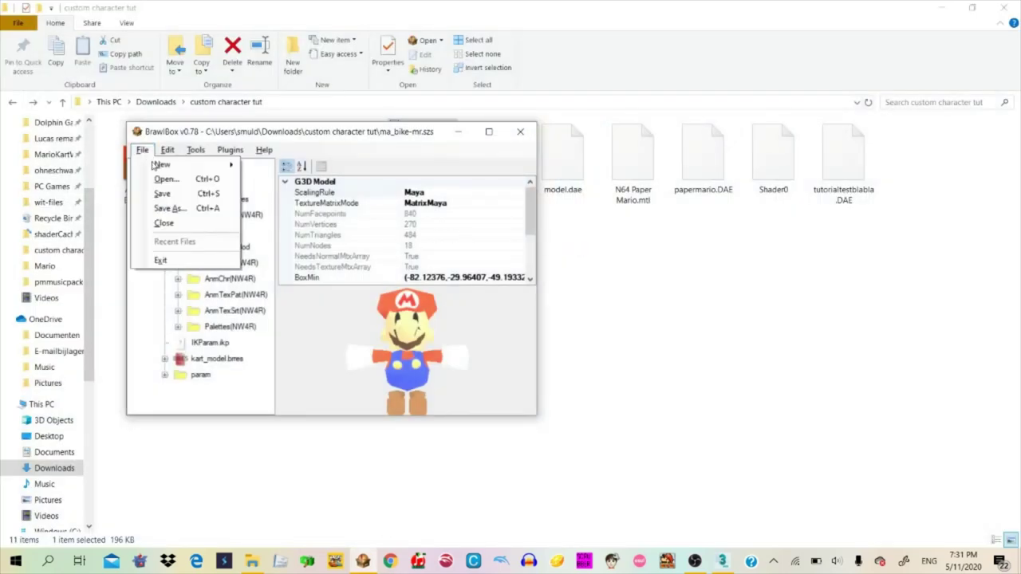
click(160, 193)
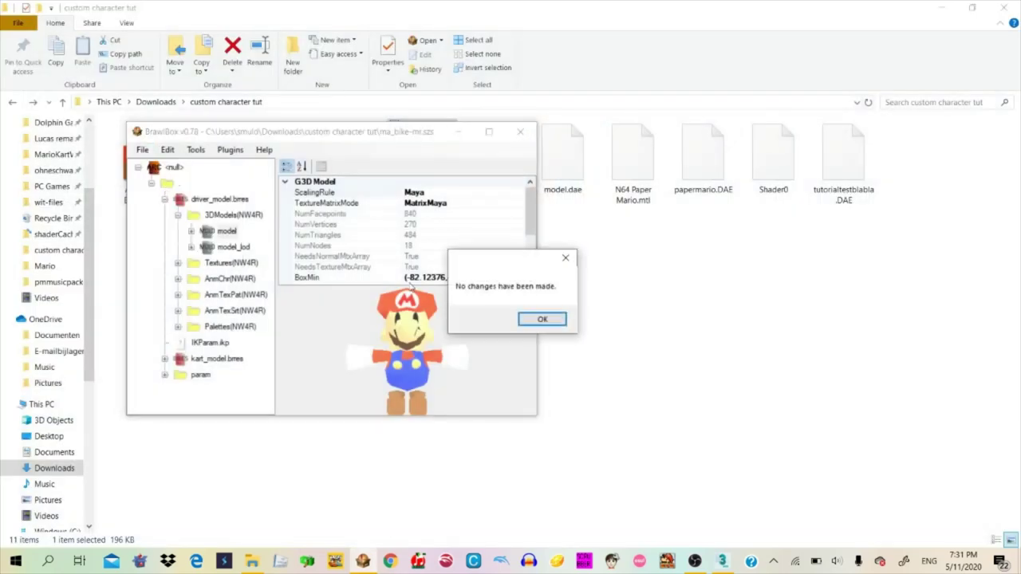
click(542, 319)
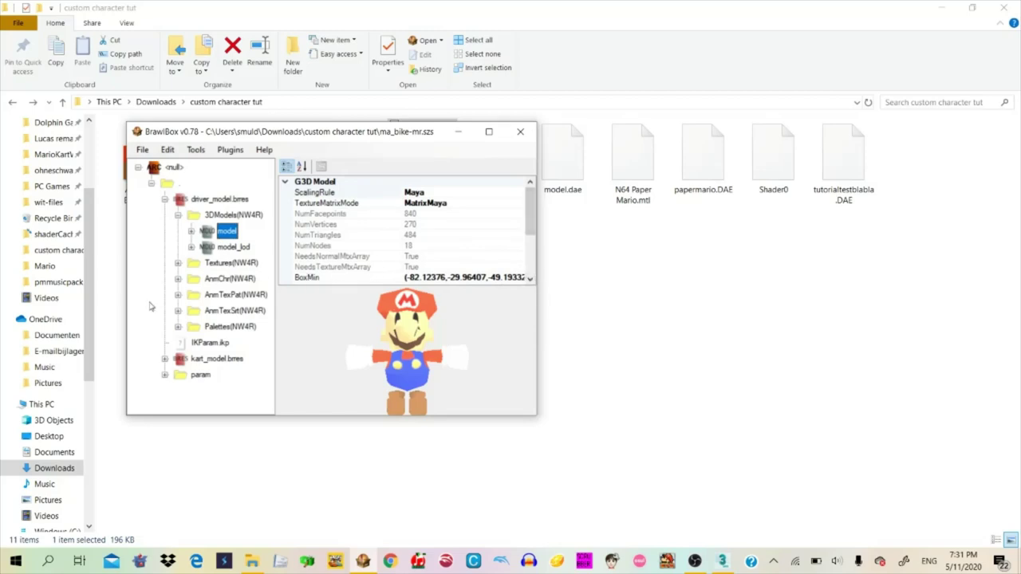
Expand the AnmTexPat folder and examine the 1st texture pattern animation and its entry
drag(299, 133, 386, 135)
click(271, 298)
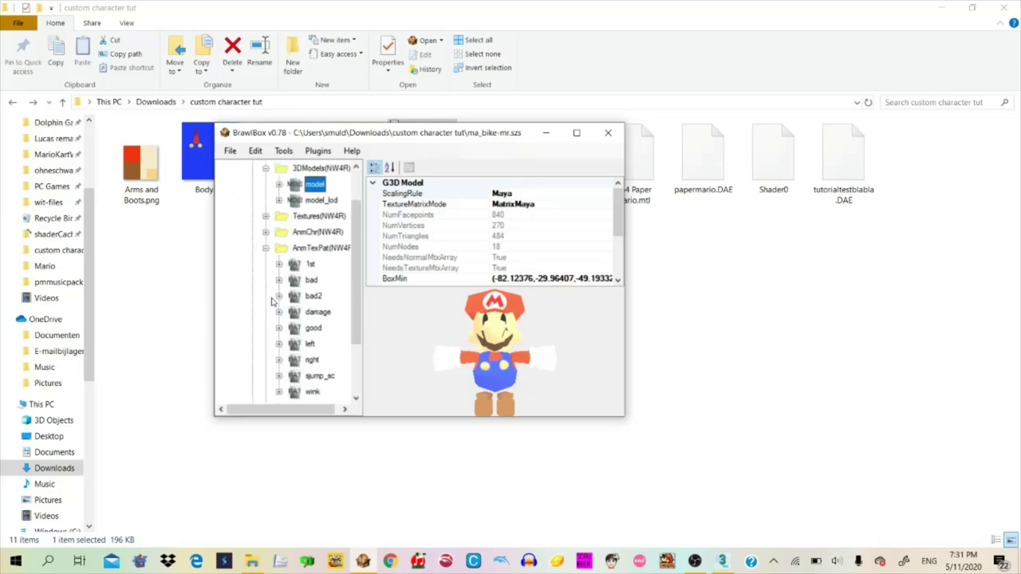
drag(355, 298, 355, 301)
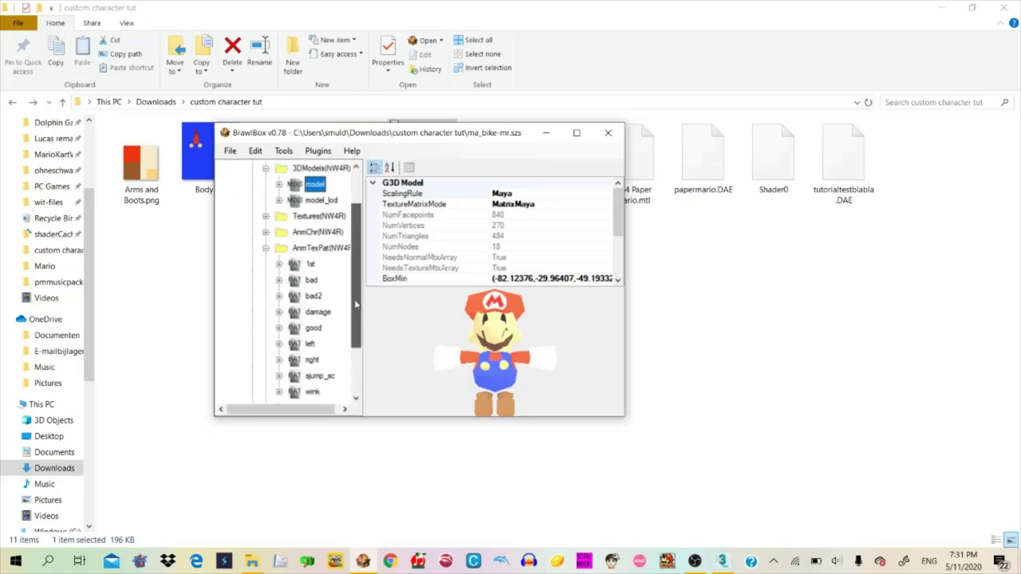
click(309, 265)
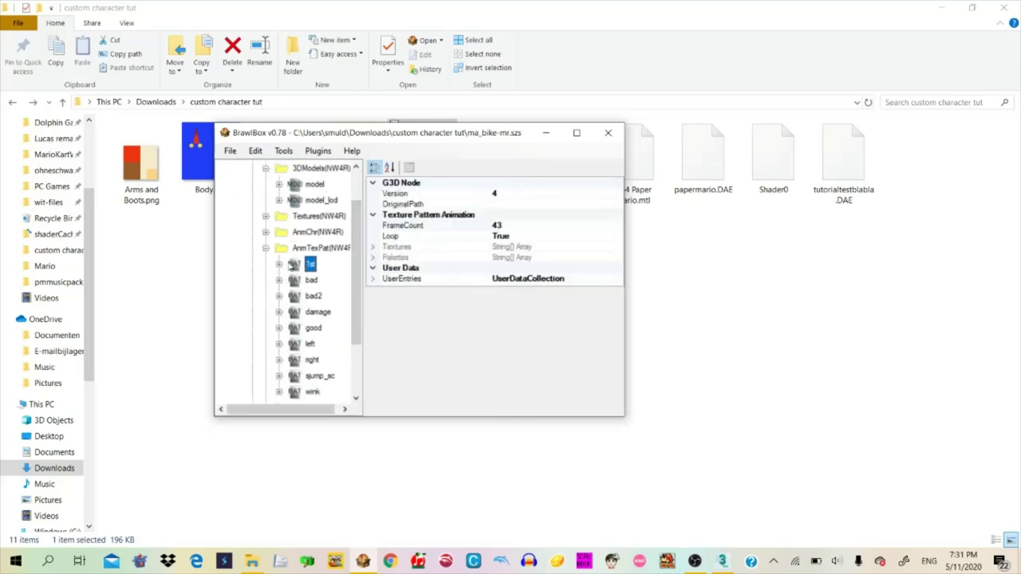
click(279, 264)
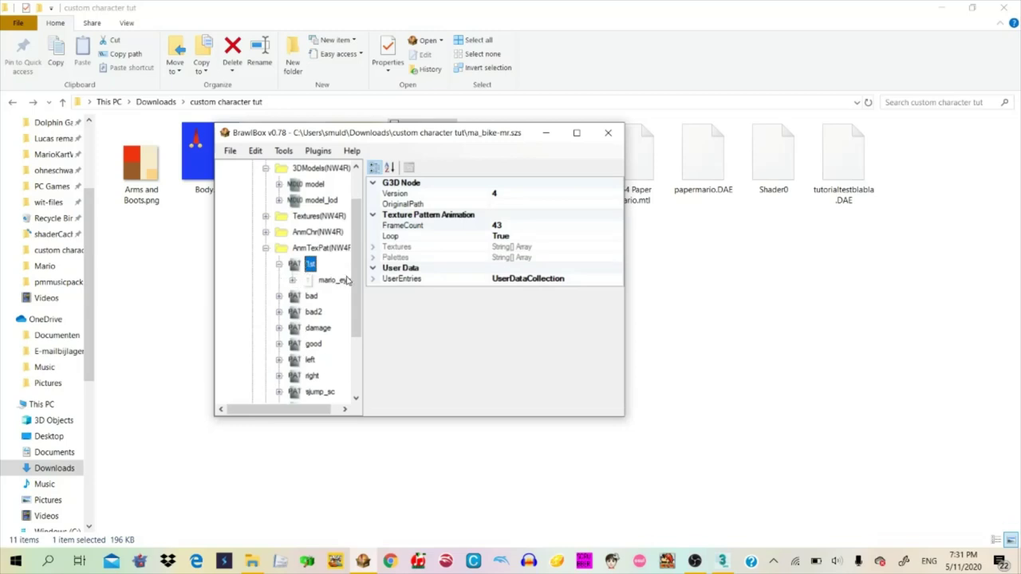
scroll(347, 280, up, 1)
Create a new texture pattern animation in driver_model.brres
right_click(318, 200)
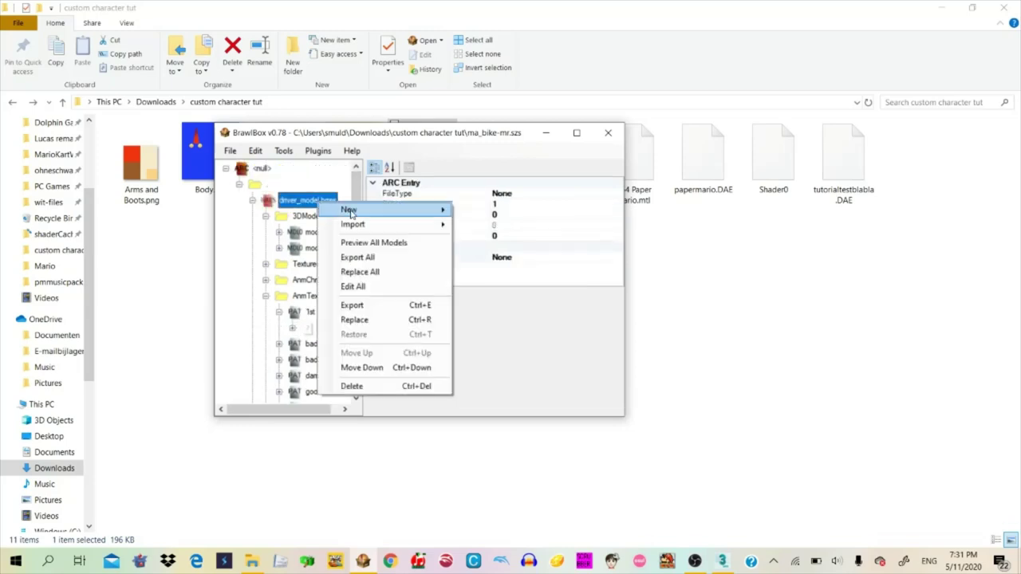
mouse_move(351, 211)
click(496, 254)
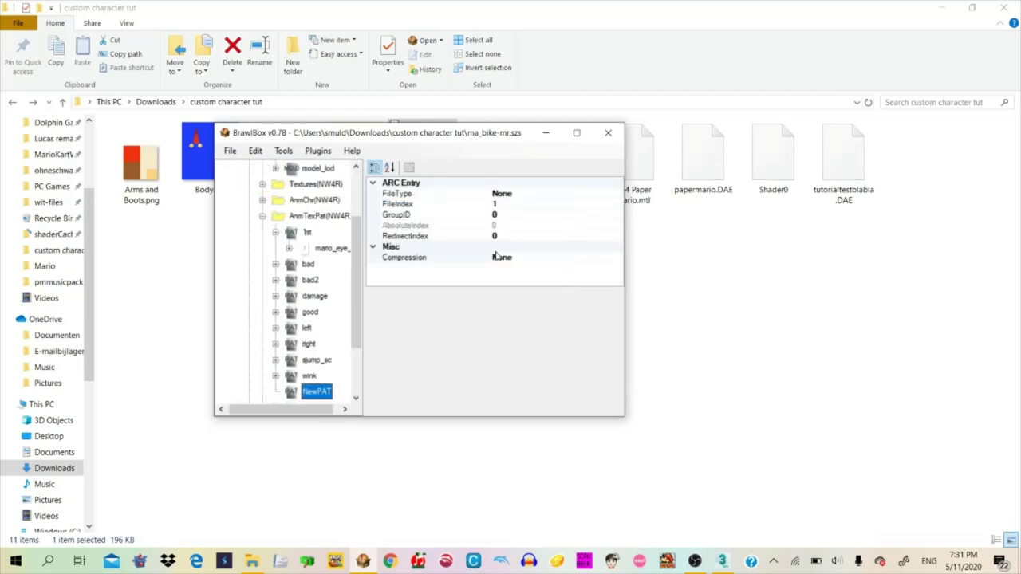
scroll(341, 302, down, 1)
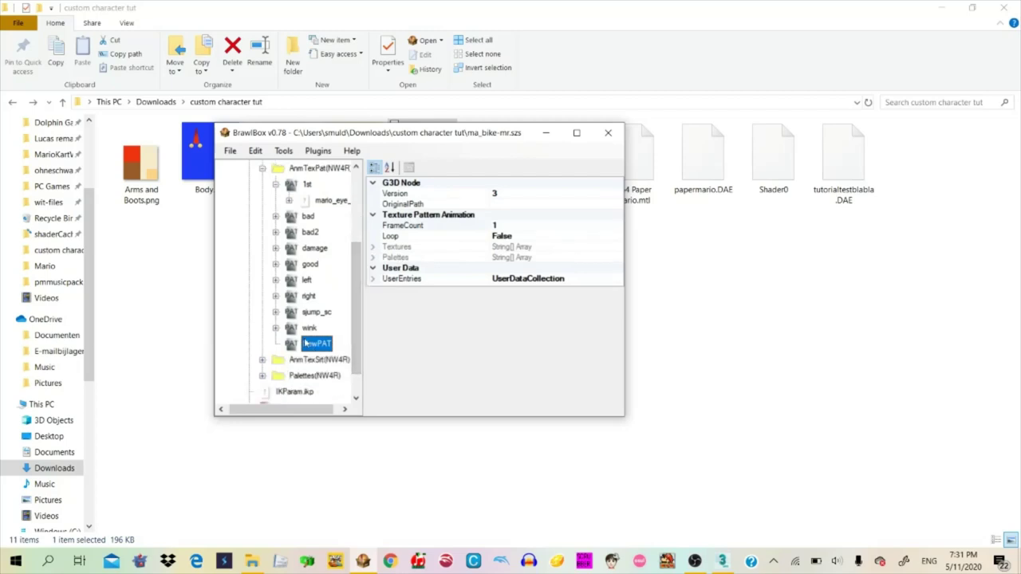
scroll(327, 287, up, 2)
scroll(334, 267, down, 1)
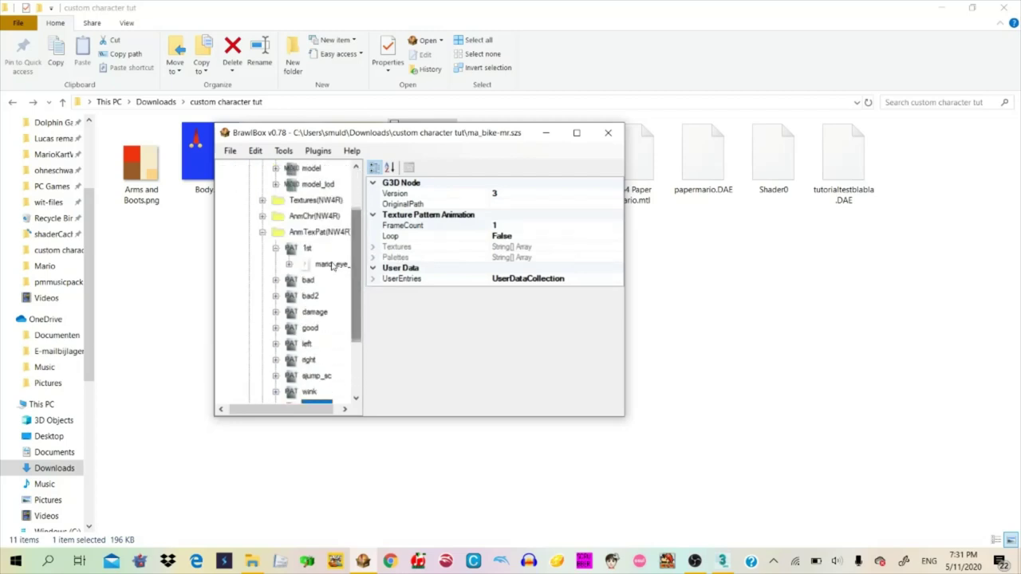
Delete the original 1st texture pattern animation and rename NewPAT to 1st
click(307, 249)
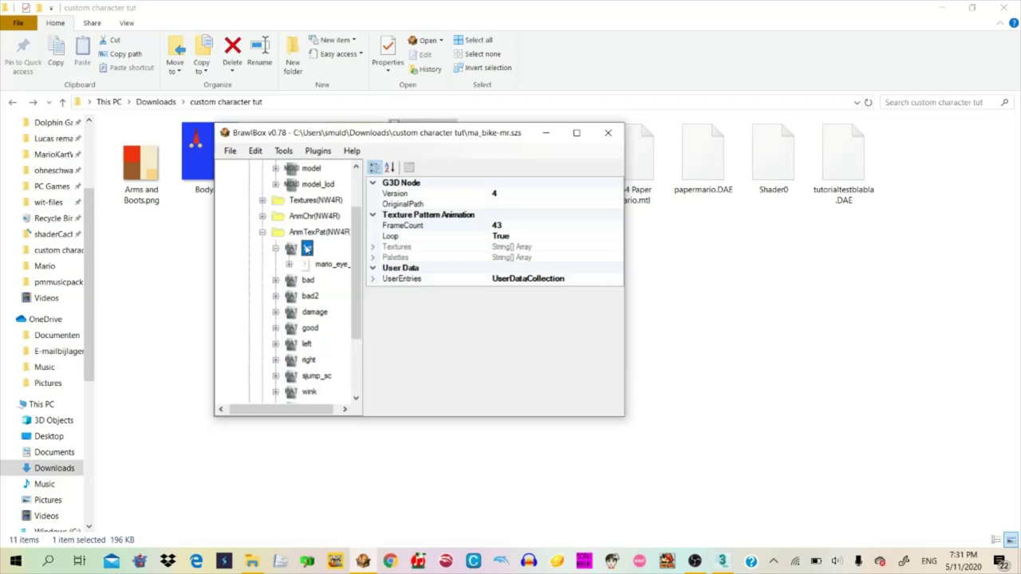
key(Delete)
scroll(325, 319, down, 1)
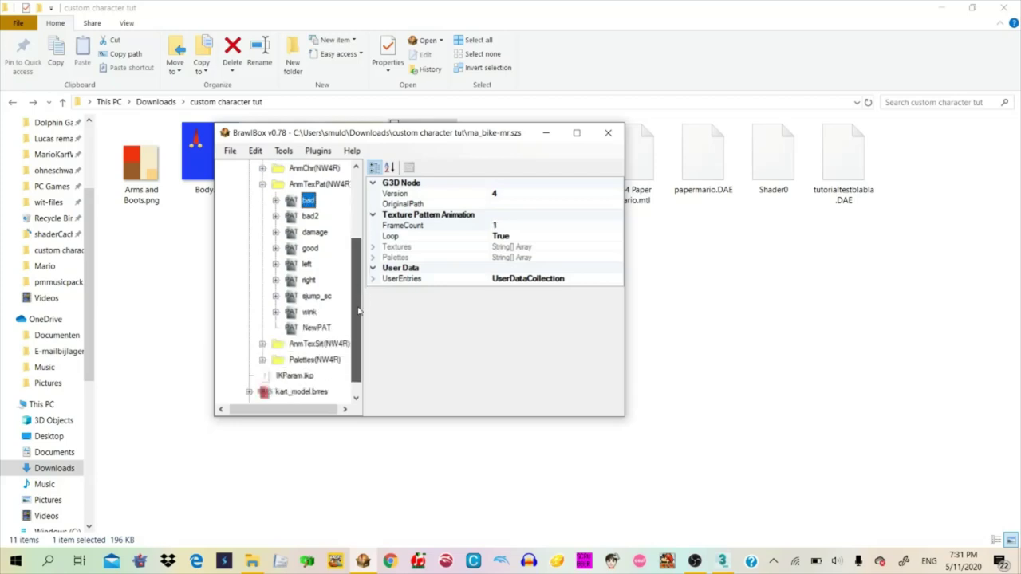
double_click(316, 327)
text(1st)
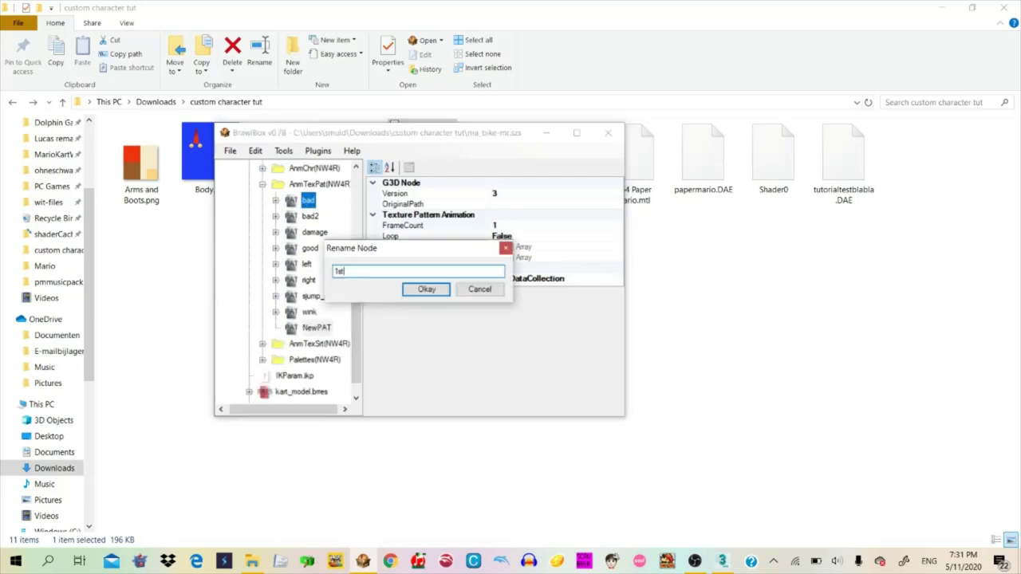
key(Return)
Add a new entry to the 1st texture pattern animation and expand it down to its texture
right_click(302, 333)
click(325, 342)
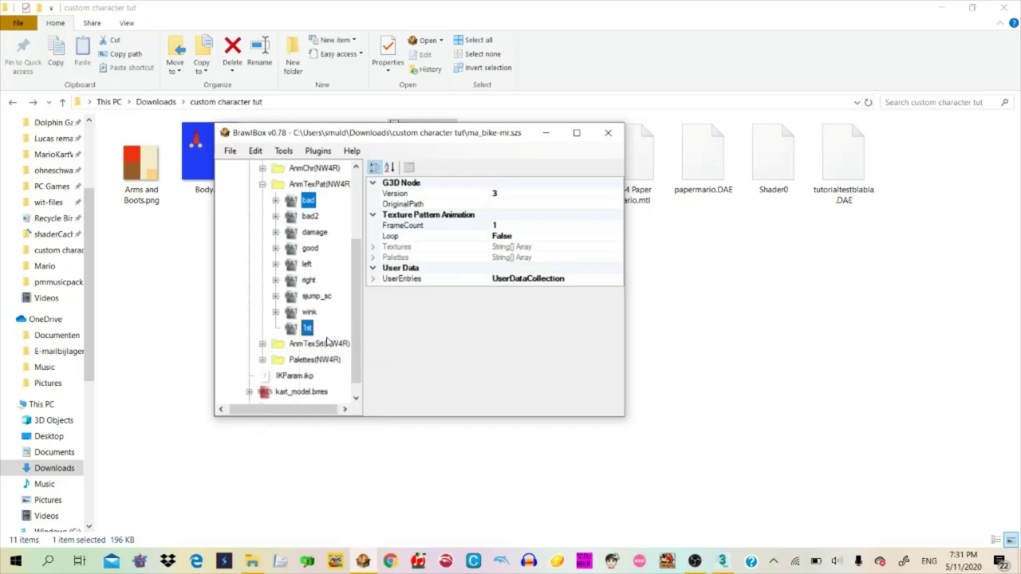
click(275, 329)
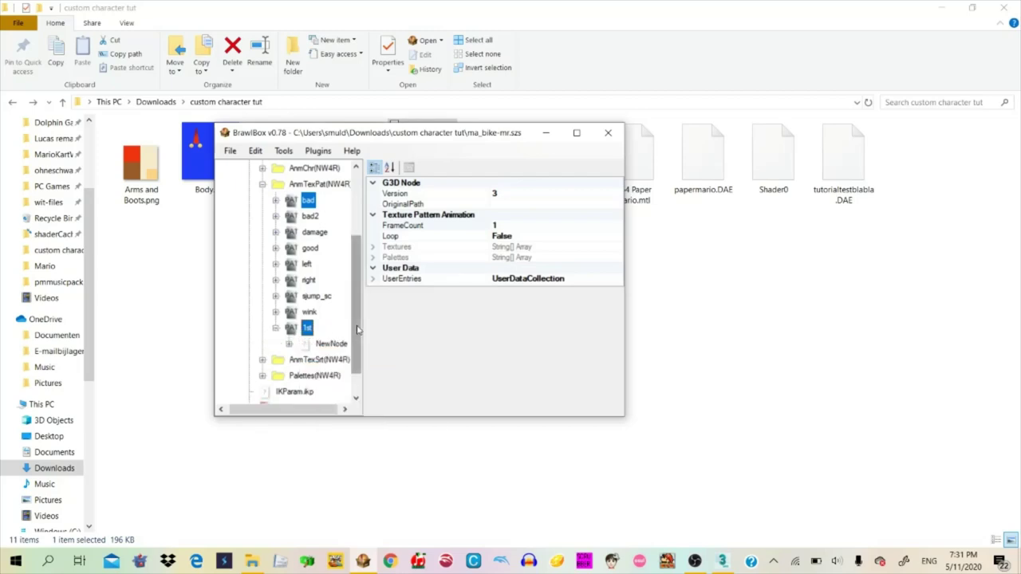
drag(358, 328, 351, 346)
click(288, 312)
click(302, 328)
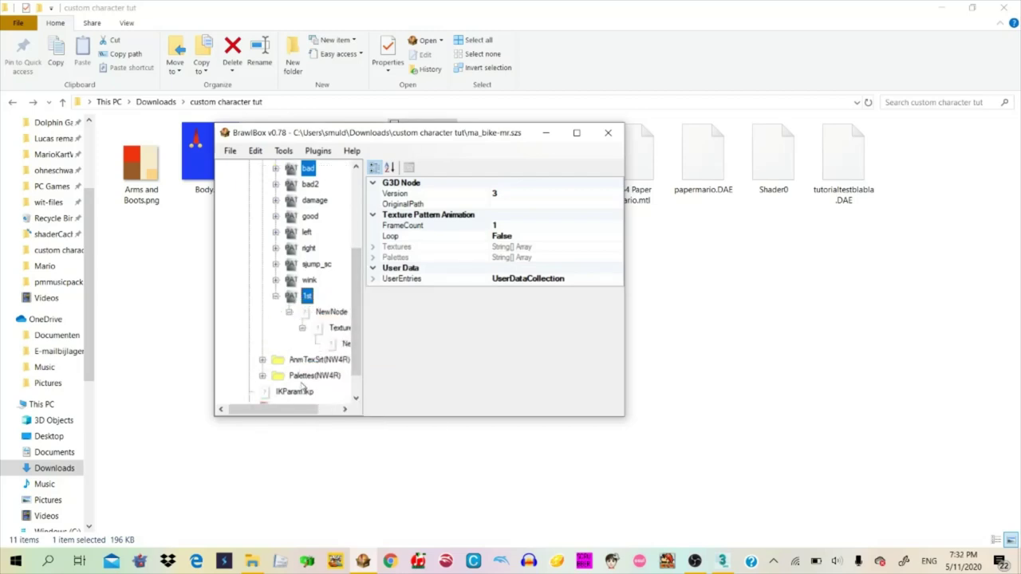
drag(314, 411, 336, 412)
Examine the texture references of Materials #31, #30, #28 and #27 to find which material uses the Head texture
click(299, 312)
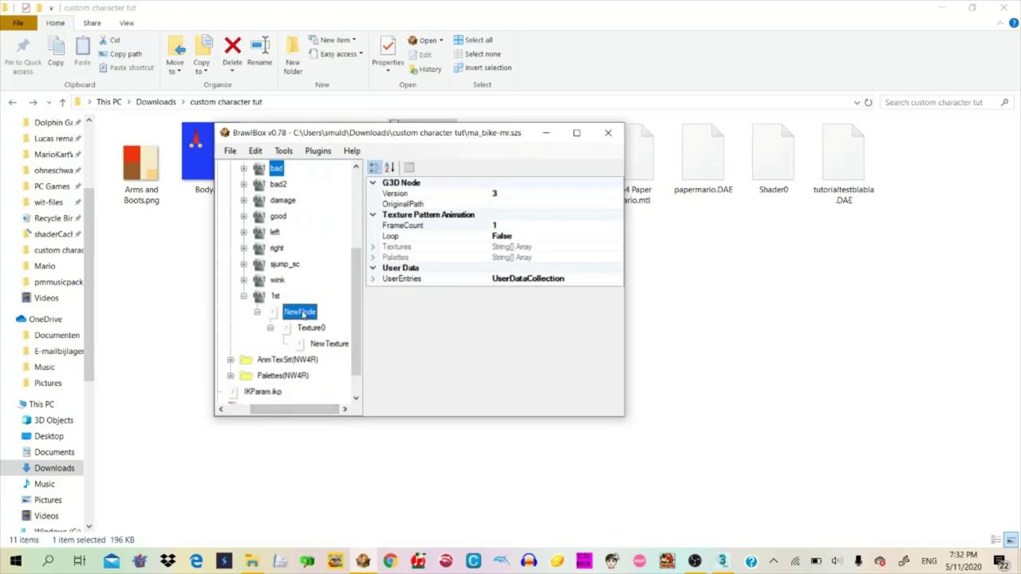
scroll(353, 336, up, 3)
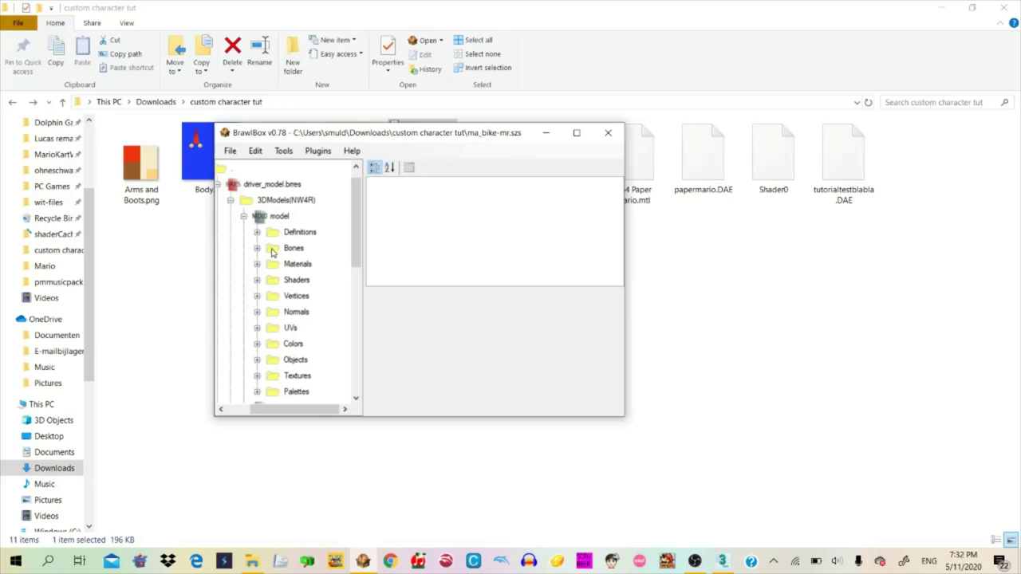
click(257, 264)
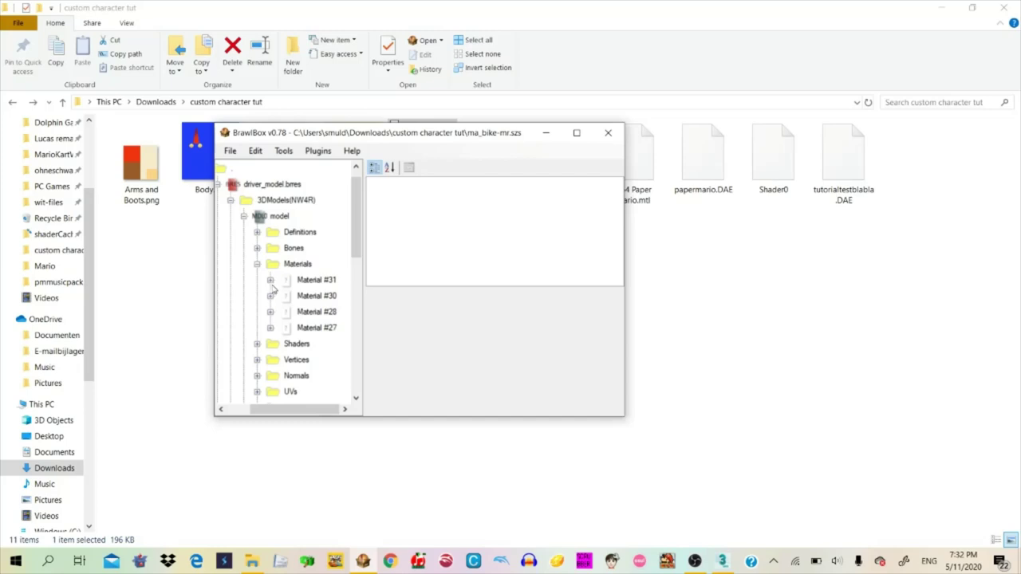
click(270, 280)
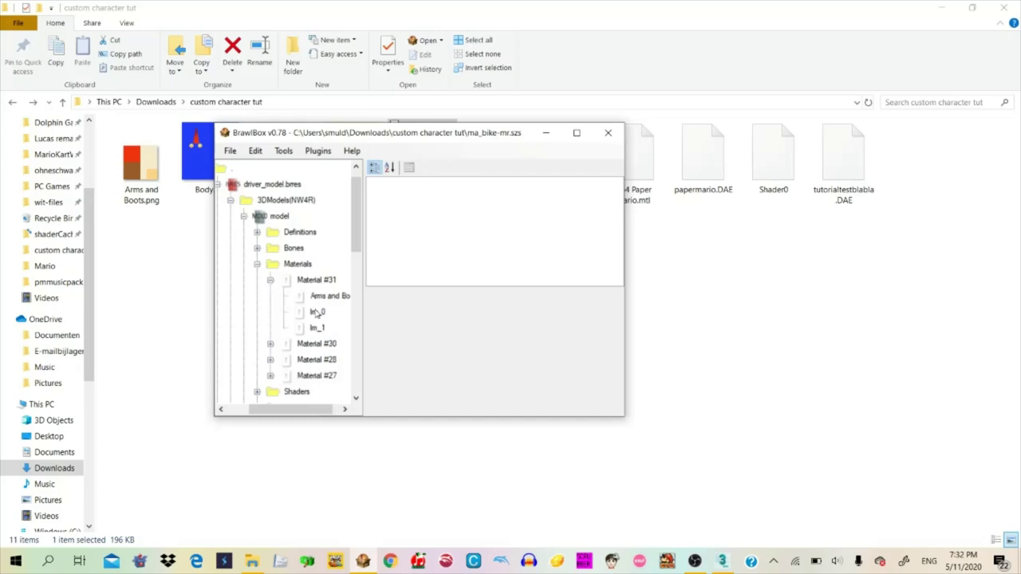
click(319, 297)
click(320, 360)
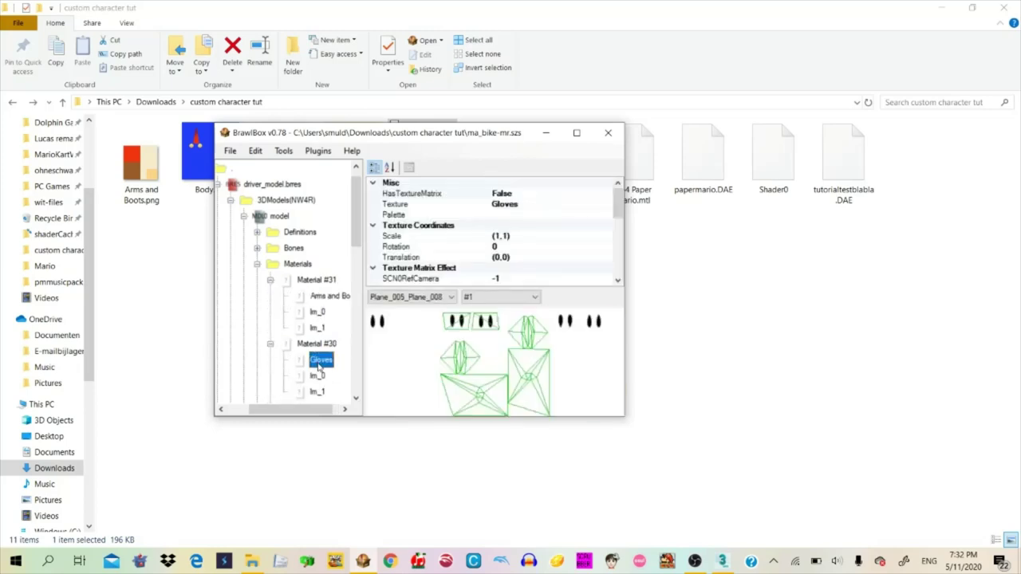
scroll(357, 244, down, 3)
click(271, 248)
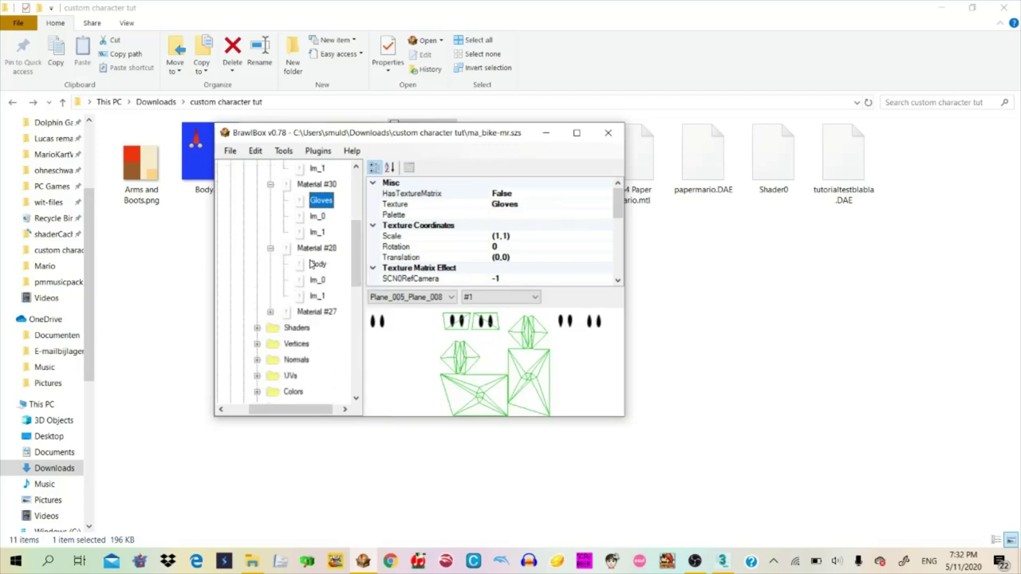
click(318, 264)
click(271, 312)
click(318, 328)
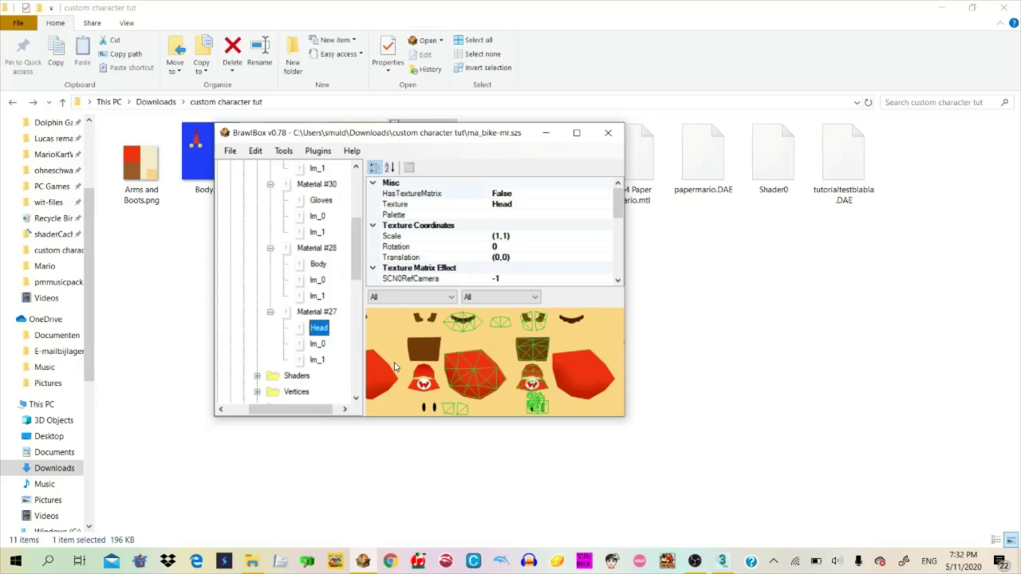
key(ctrl+n)
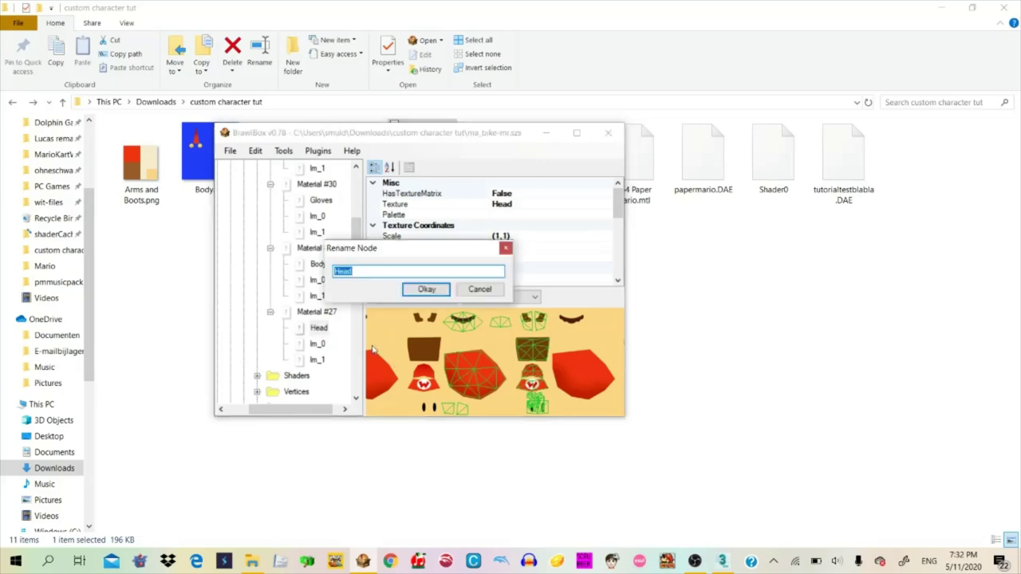
key(Escape)
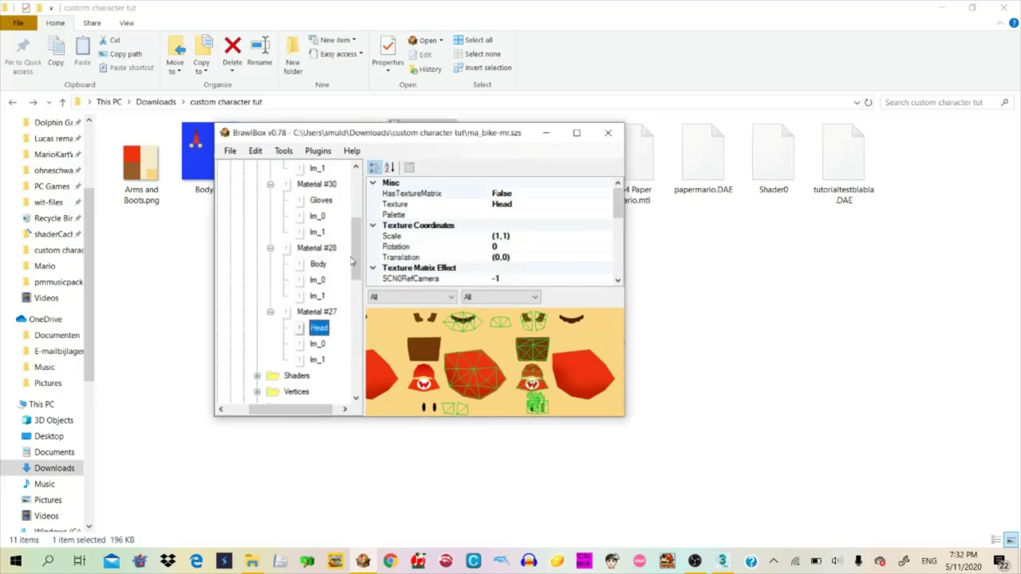
Copy the name of Material #27 and rename the new entry in the 1st texture pattern animation to Material #27
mouse_move(354, 259)
mouse_down()
mouse_move(364, 374)
mouse_move(361, 200)
mouse_move(354, 262)
mouse_up()
click(320, 266)
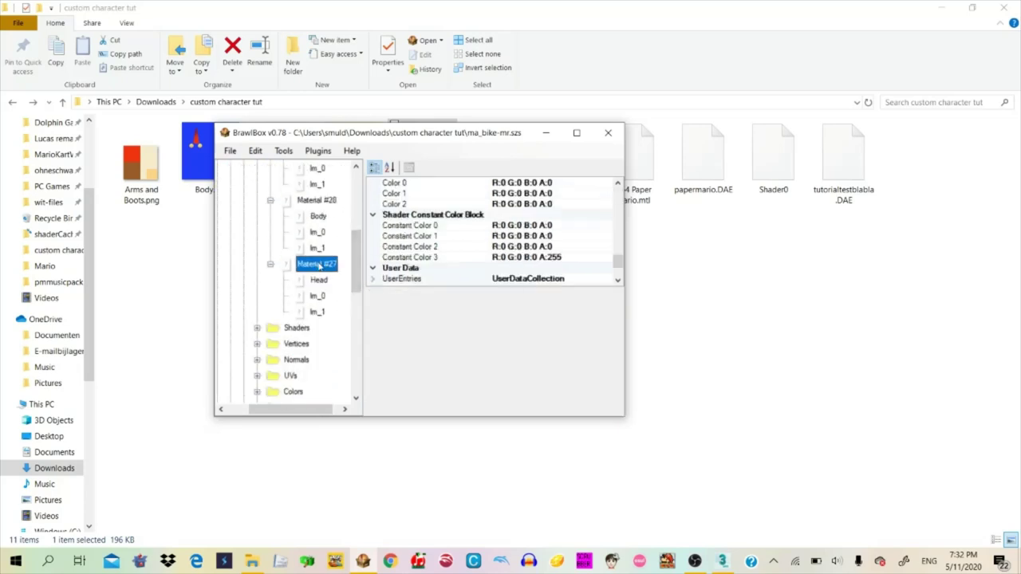
double_click(319, 266)
key(ctrl+c)
key(Escape)
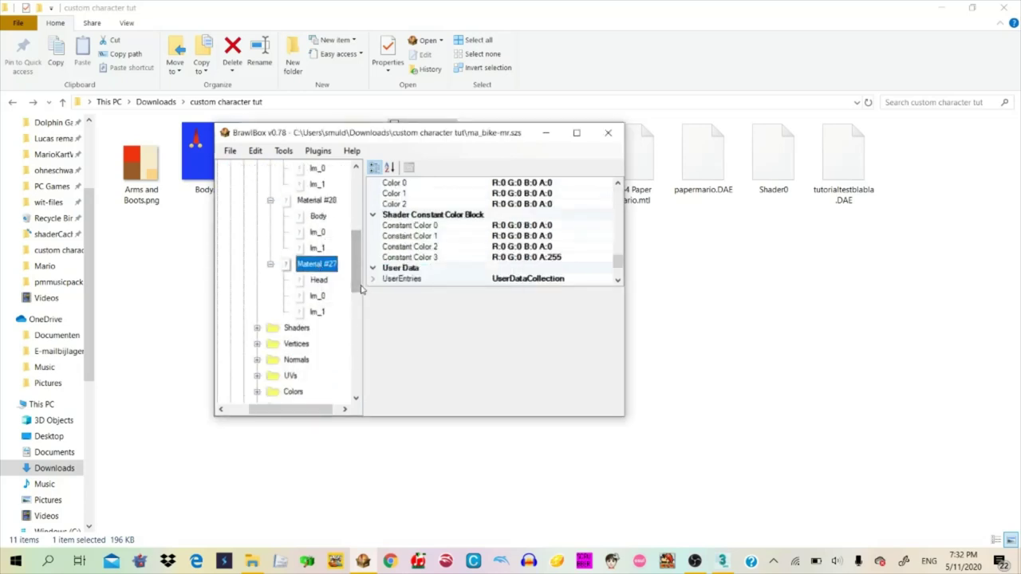
drag(362, 289, 359, 377)
double_click(300, 327)
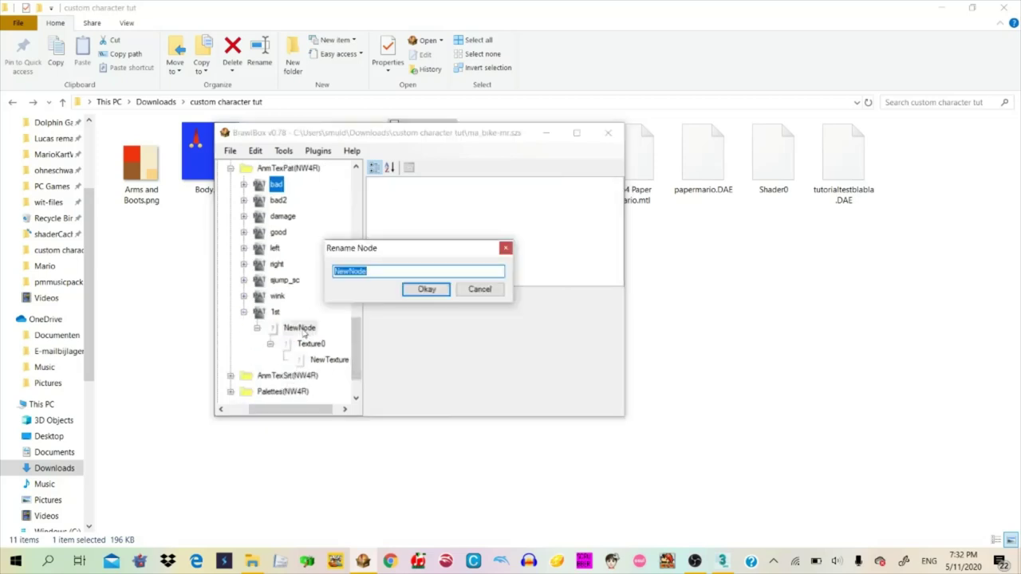
key(ctrl+v)
key(Return)
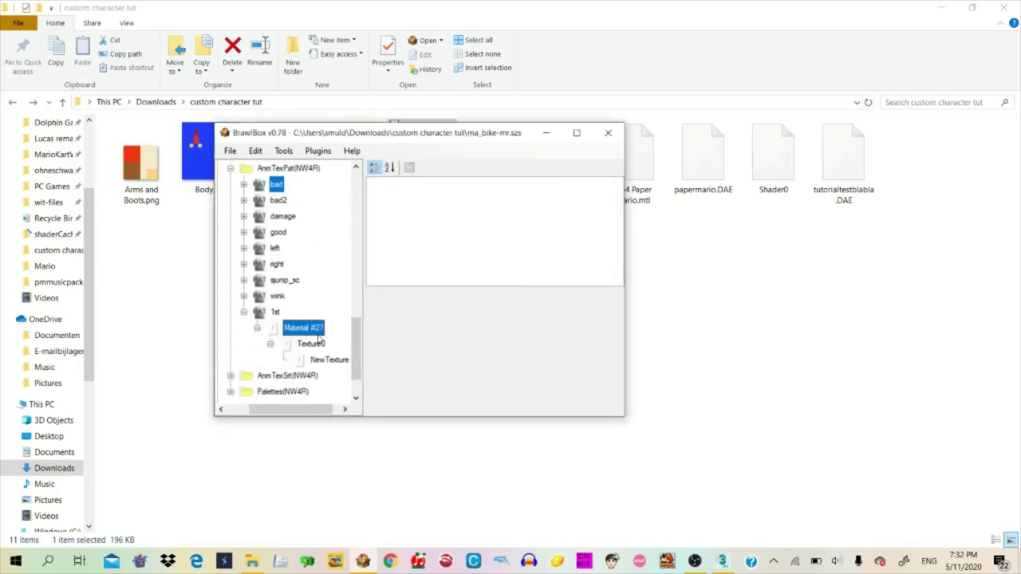
Inspect the NewTexture entry of the 1st animation and check the name of Material #27's Head texture reference
scroll(327, 339, down, 1)
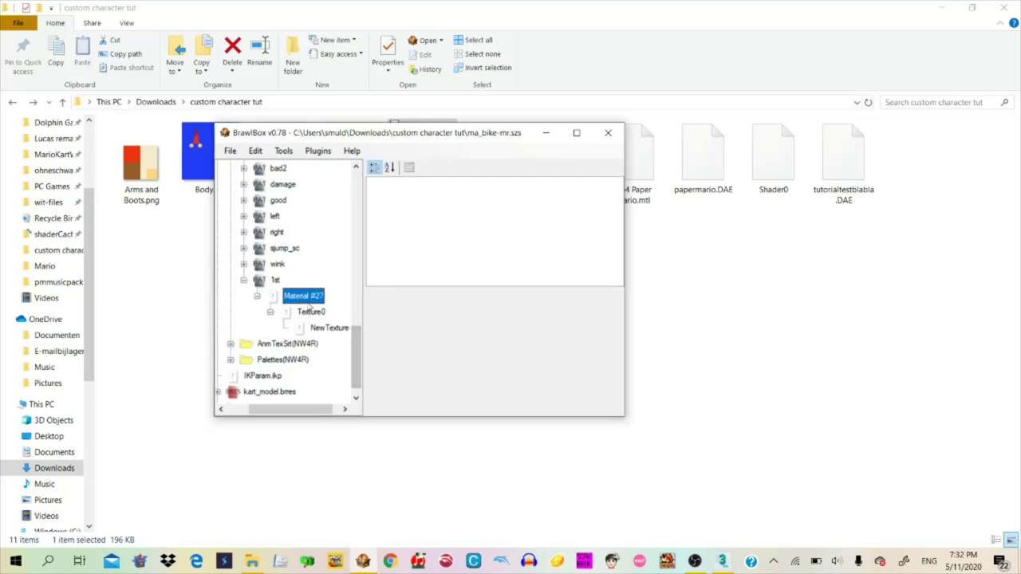
click(341, 333)
scroll(343, 341, up, 1)
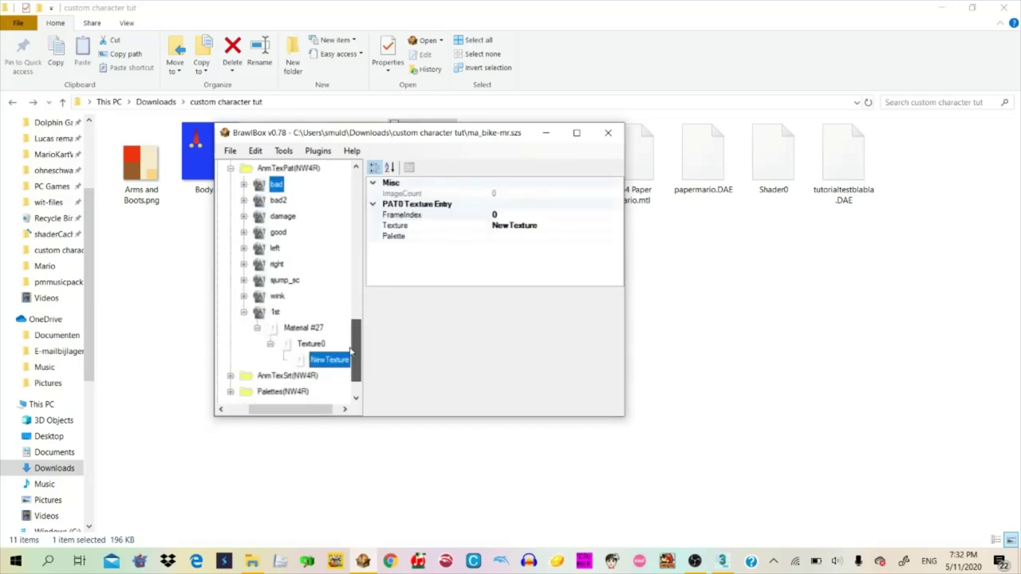
scroll(344, 248, up, 8)
scroll(344, 248, up, 1)
scroll(344, 248, down, 2)
click(319, 264)
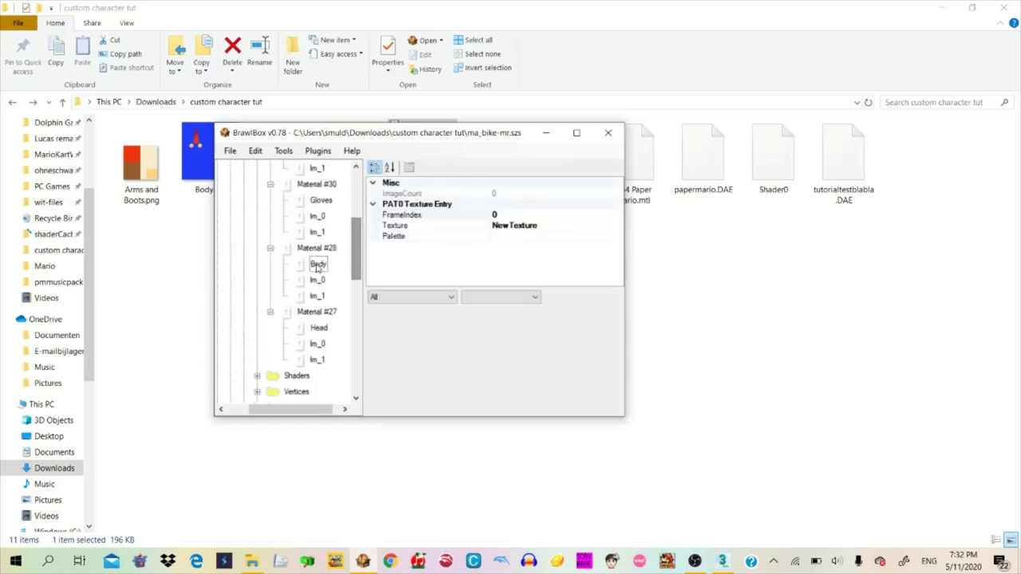
double_click(320, 327)
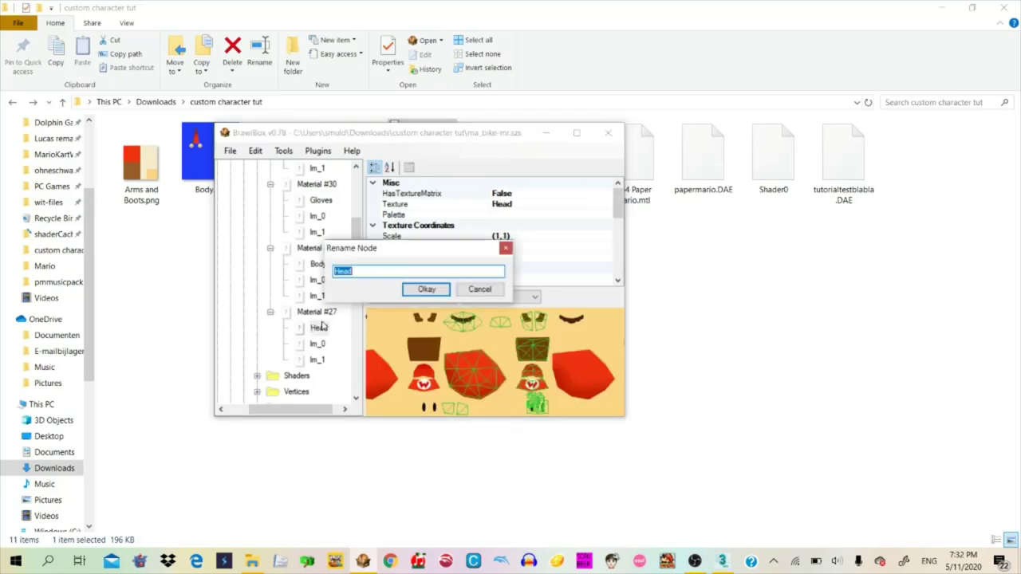
key(Return)
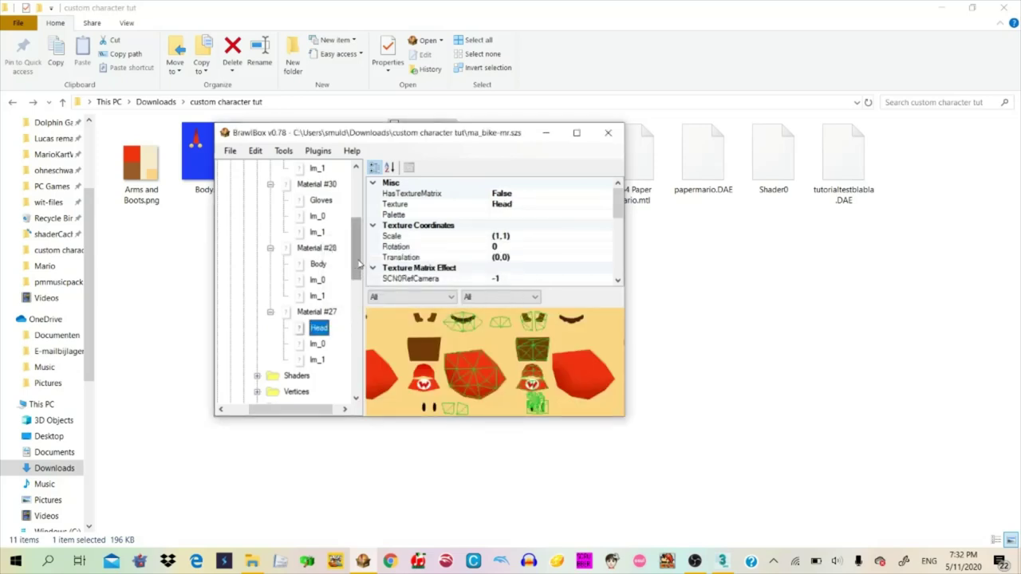
Open Head.png from the custom character tut folder in paint.net
click(802, 333)
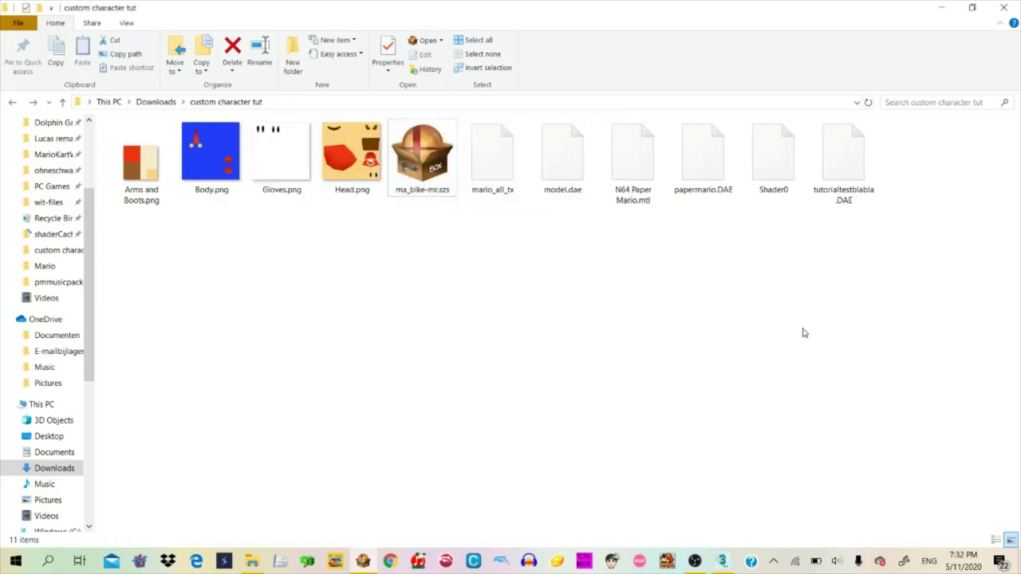
click(350, 165)
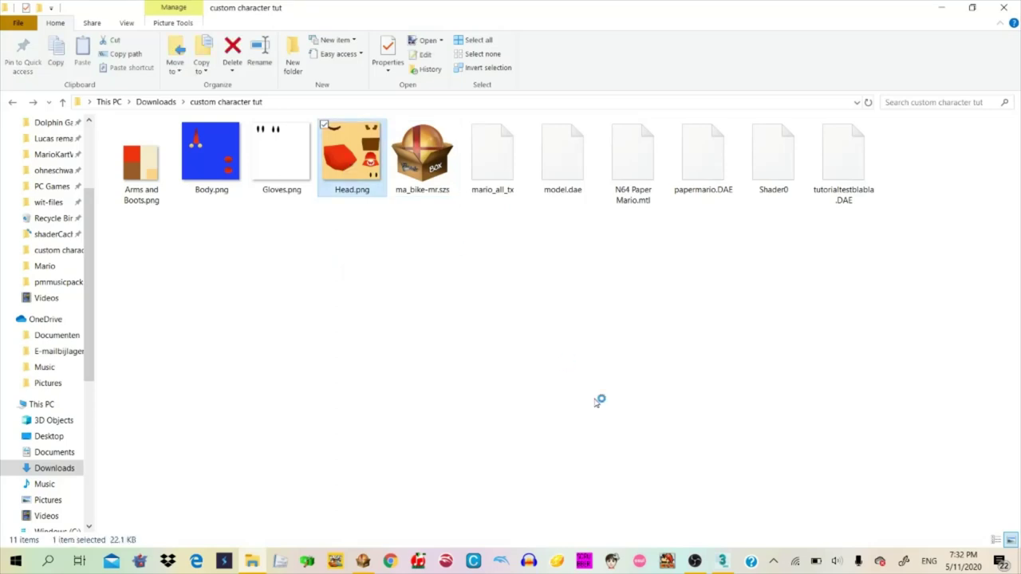
key(Return)
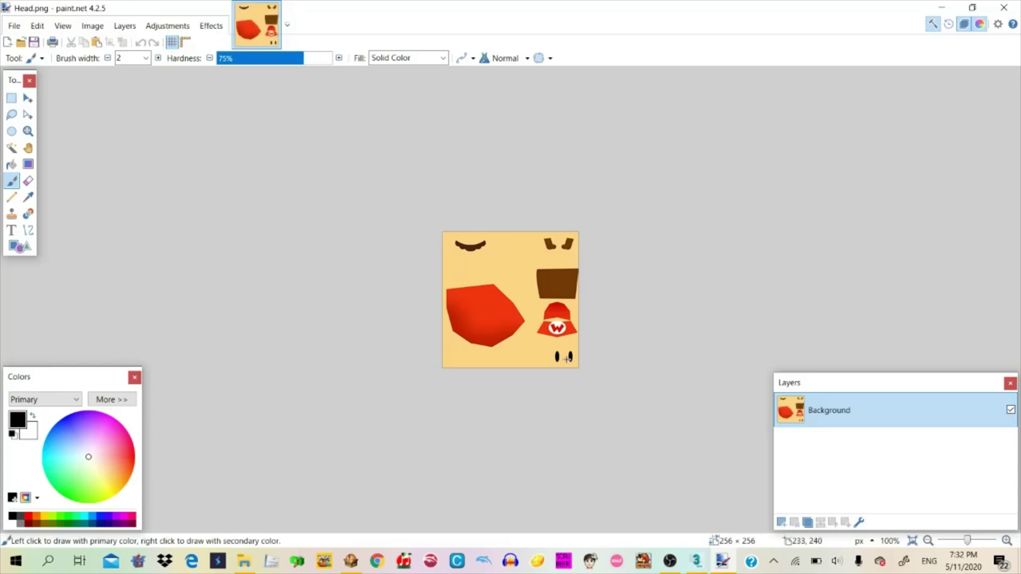
ctrl+scroll(556, 357, up, 2)
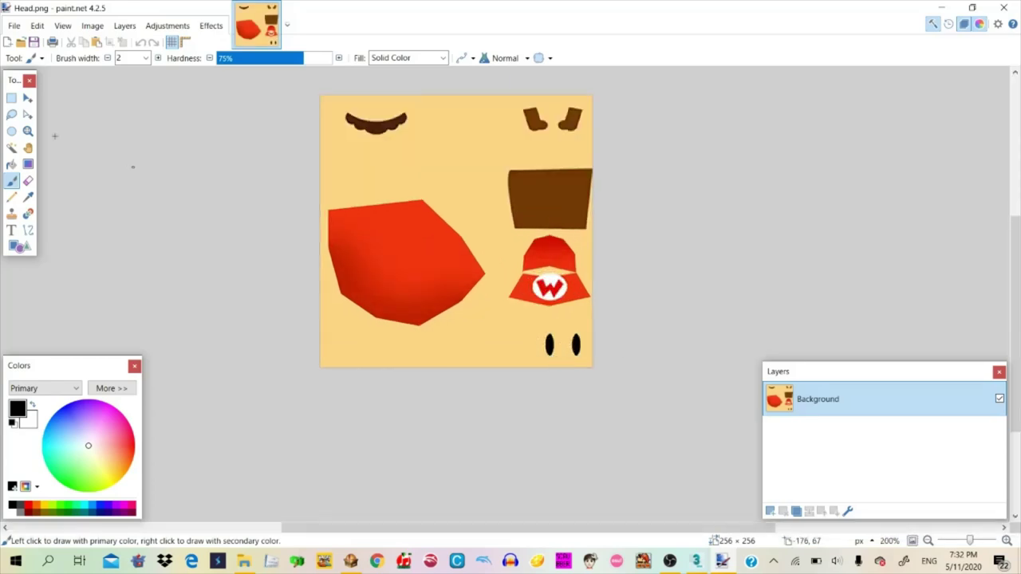
Delete the rectangular area of about 61 × 45 px around the eyes and cover the gap with a neighbouring patch of skin colour
click(12, 97)
drag(528, 321, 629, 393)
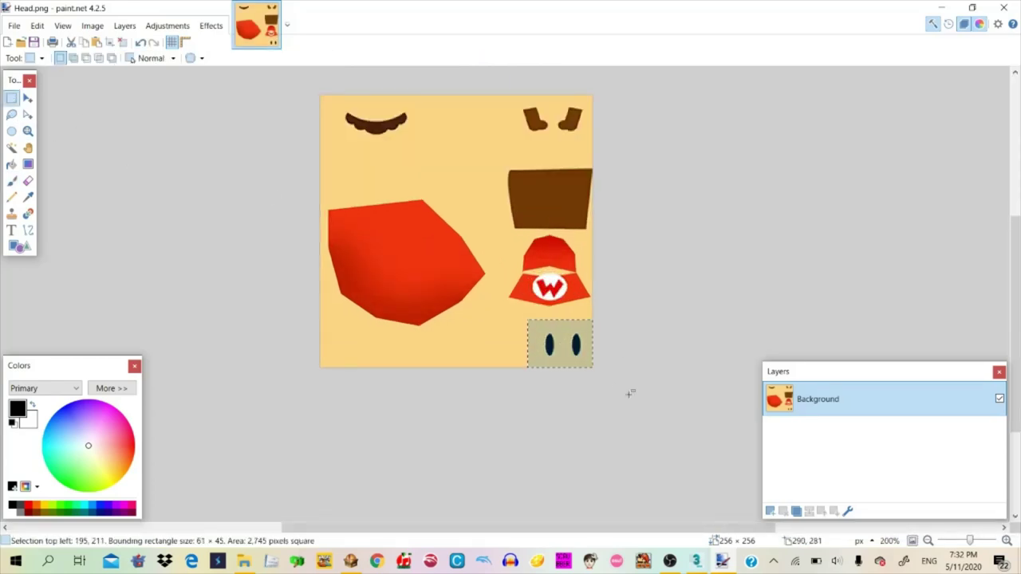
key(Delete)
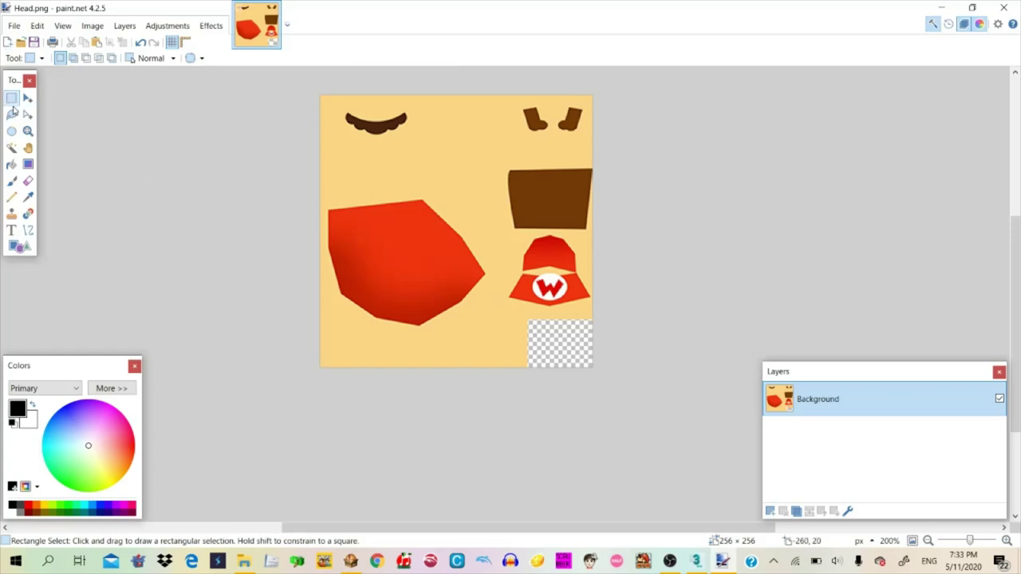
drag(459, 331, 567, 403)
key(m)
drag(547, 364, 593, 350)
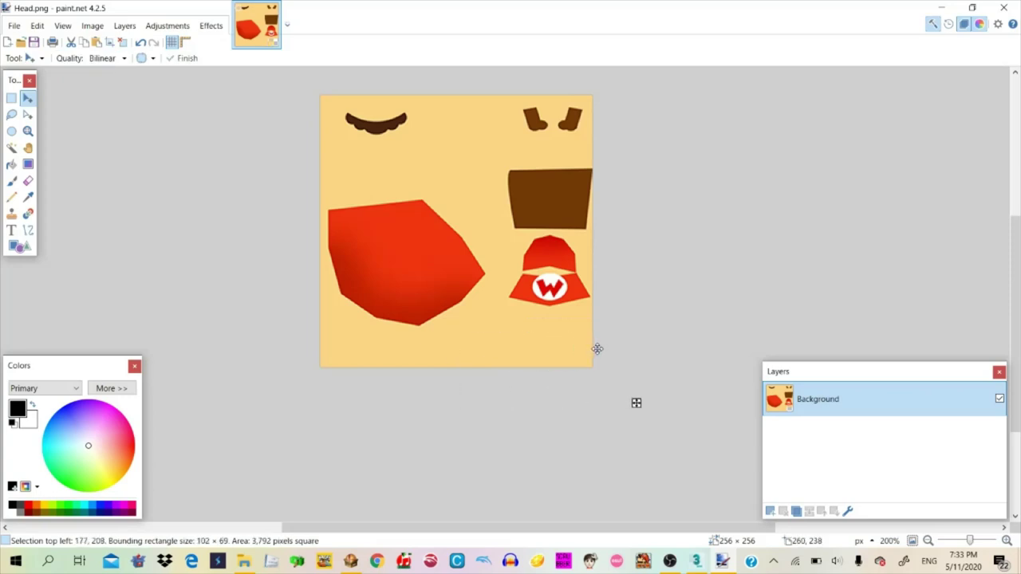
key(ctrl+d)
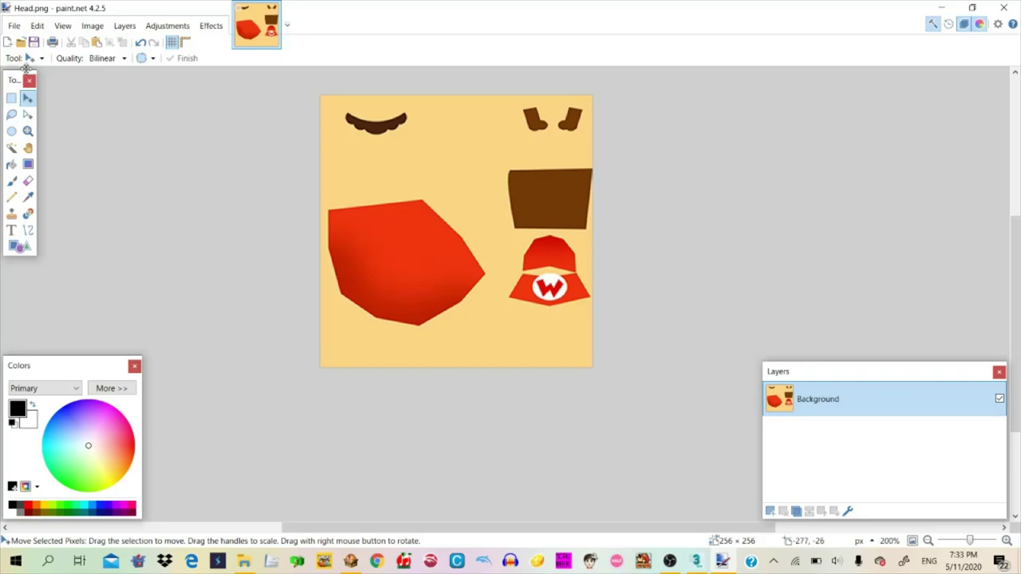
Paint squinting black eyes shaped like > and < over the cleared area with a brush width of 10
click(11, 181)
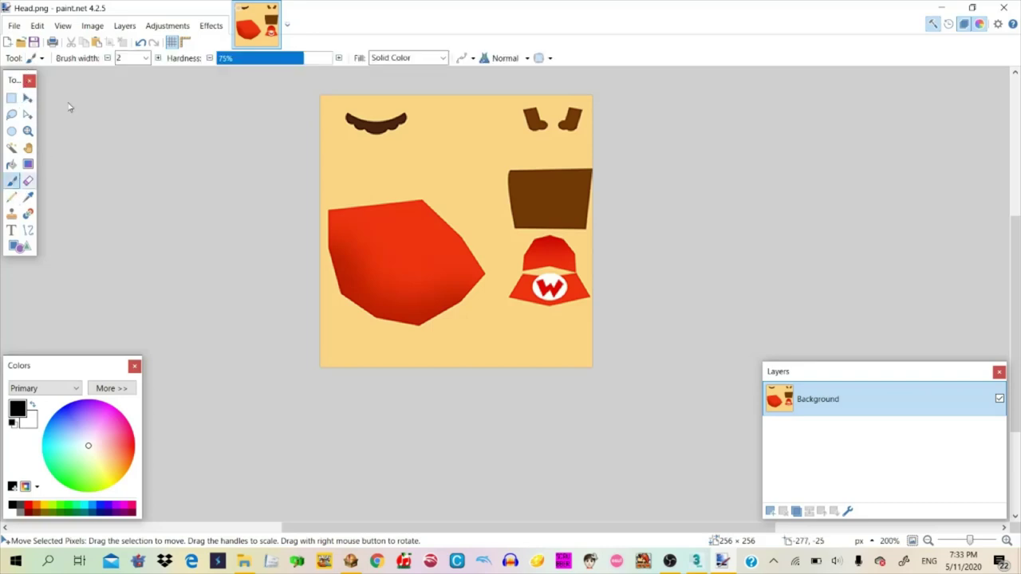
click(146, 58)
click(135, 162)
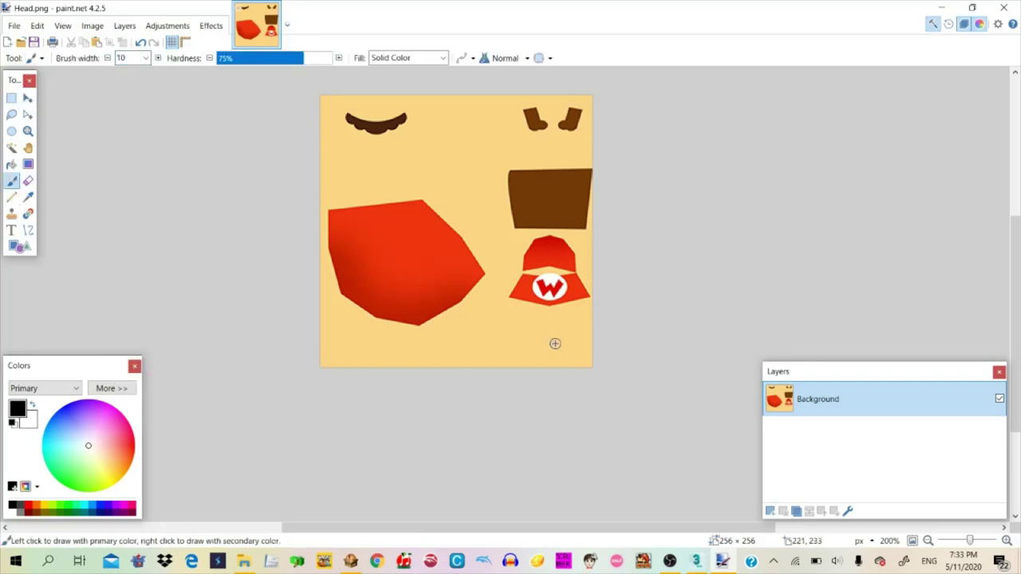
drag(515, 321, 514, 352)
mouse_move(568, 323)
mouse_down()
mouse_move(551, 351)
mouse_move(594, 363)
mouse_up()
Save the edited head texture as a separate file named Head2.png, keeping the auto-detect bit depth
key(ctrl+s)
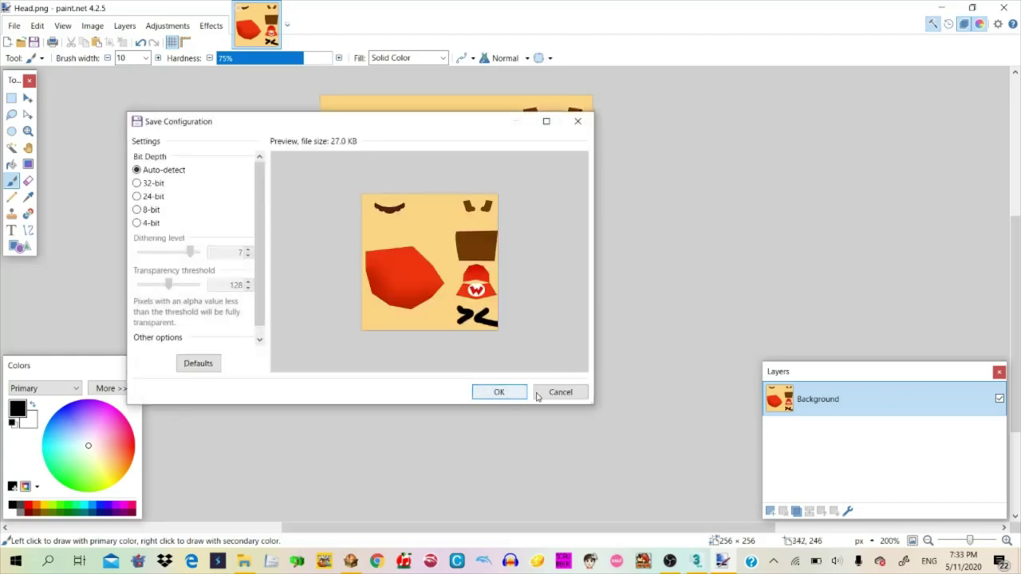
click(545, 392)
click(14, 26)
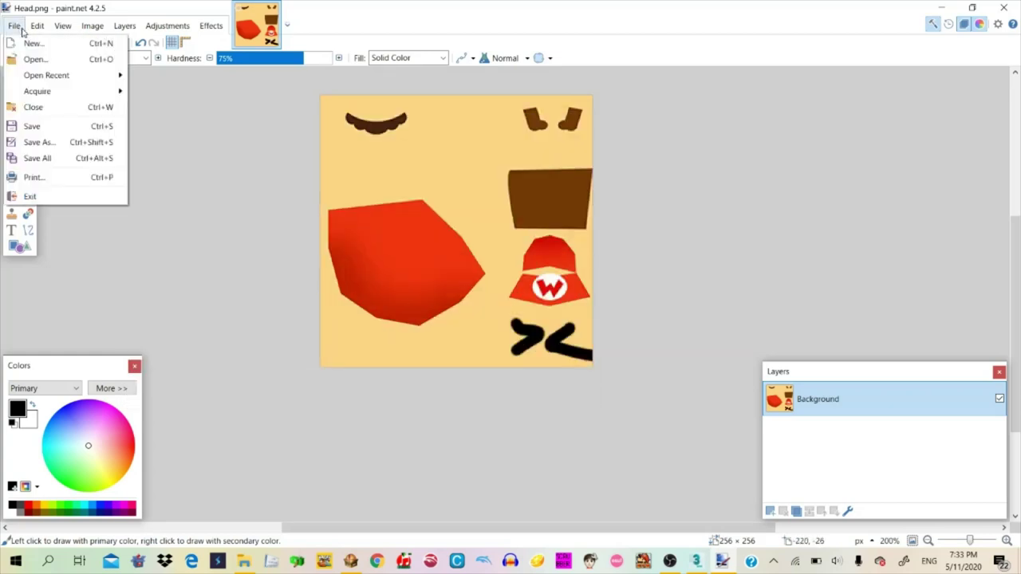
click(67, 141)
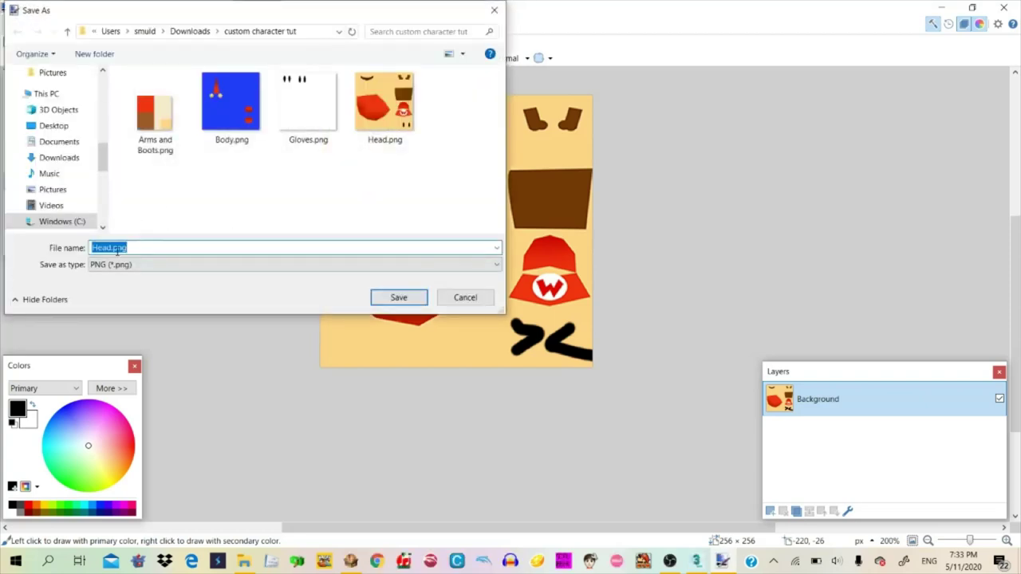
click(117, 251)
key(Return)
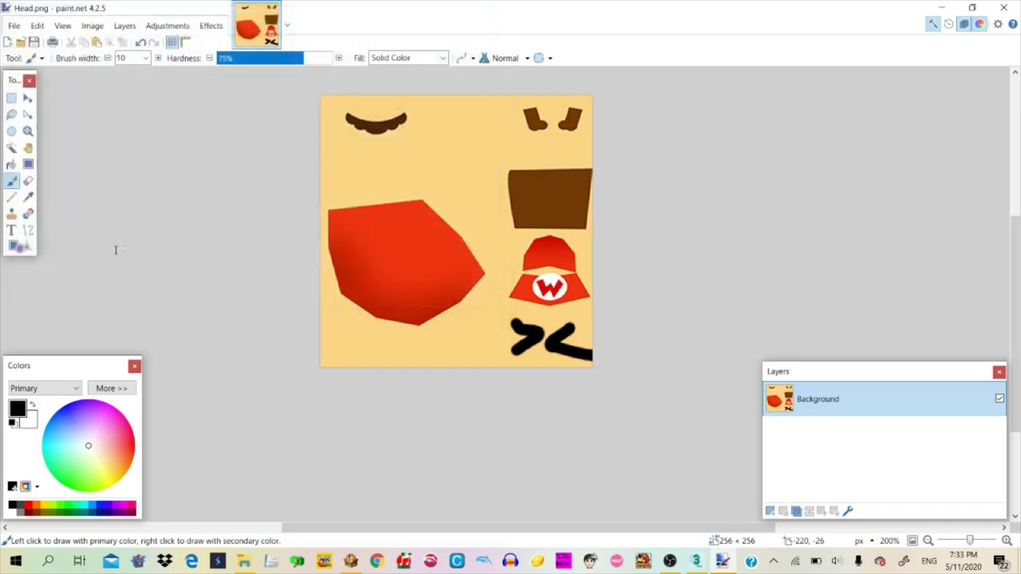
click(498, 392)
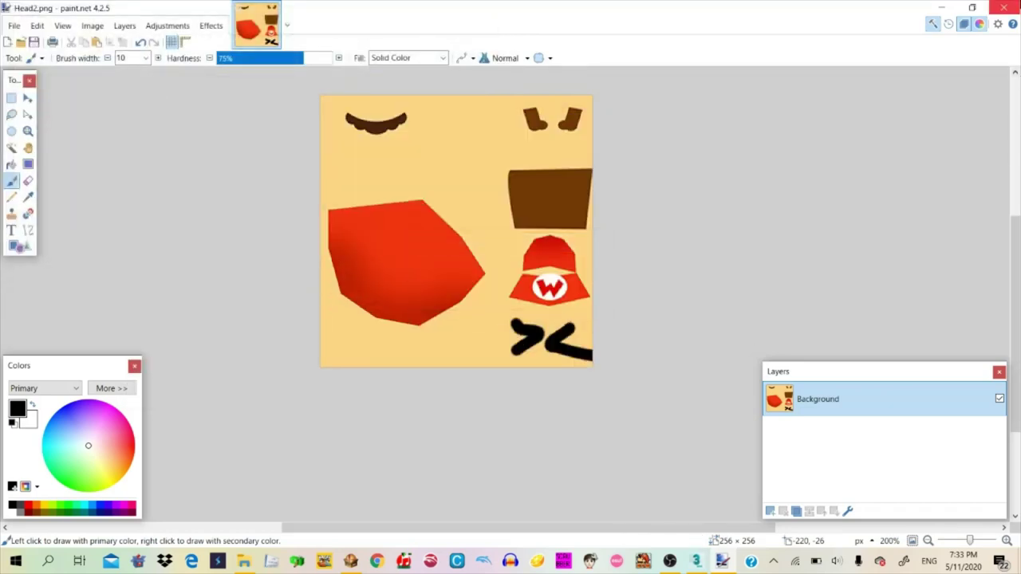
Switch to BrawlBox and import Head2.png as a new texture into driver_model.brres
key(alt+Tab)
key(alt+Tab)
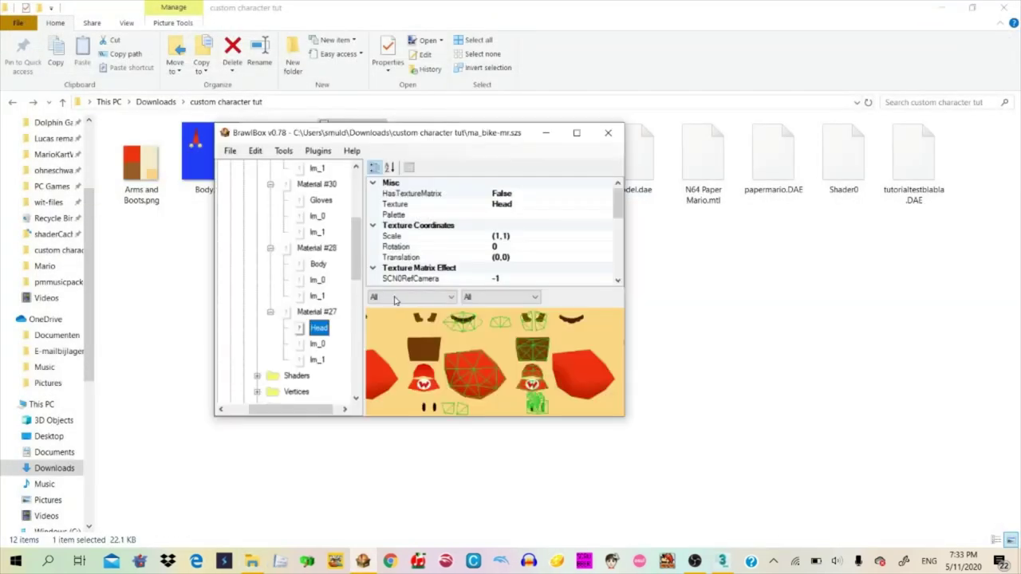
scroll(319, 263, up, 10)
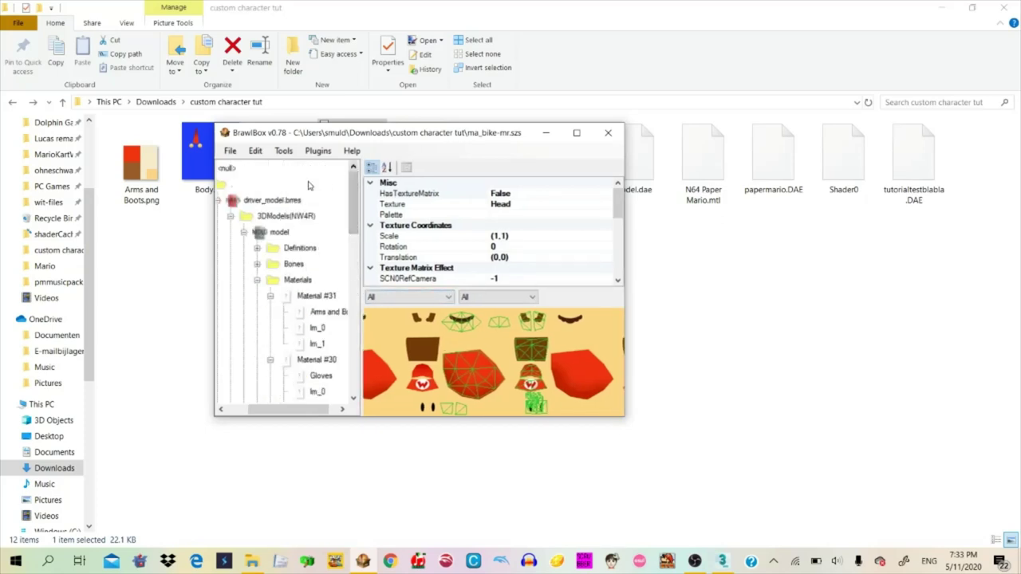
click(272, 200)
right_click(272, 201)
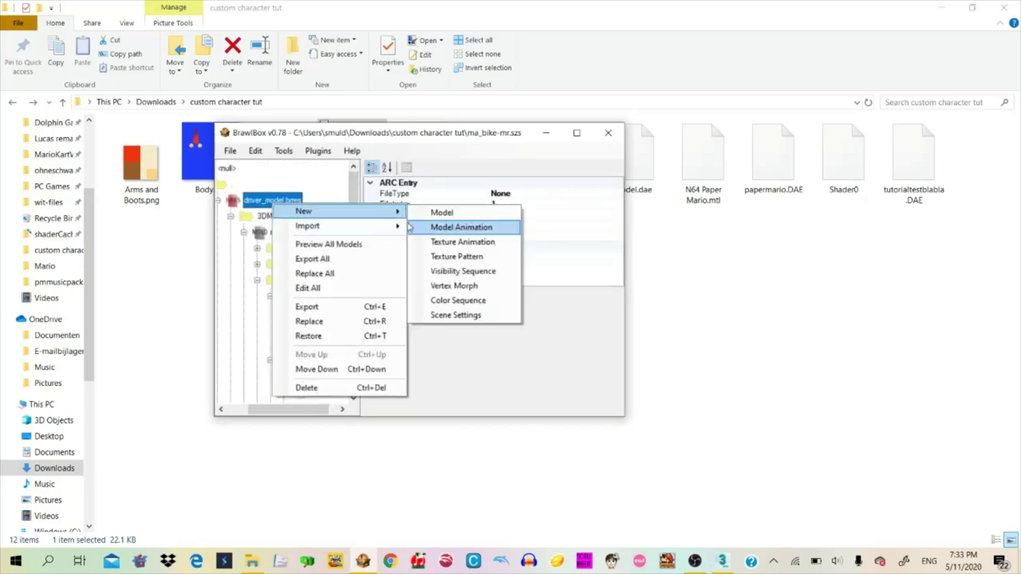
mouse_move(375, 226)
click(437, 228)
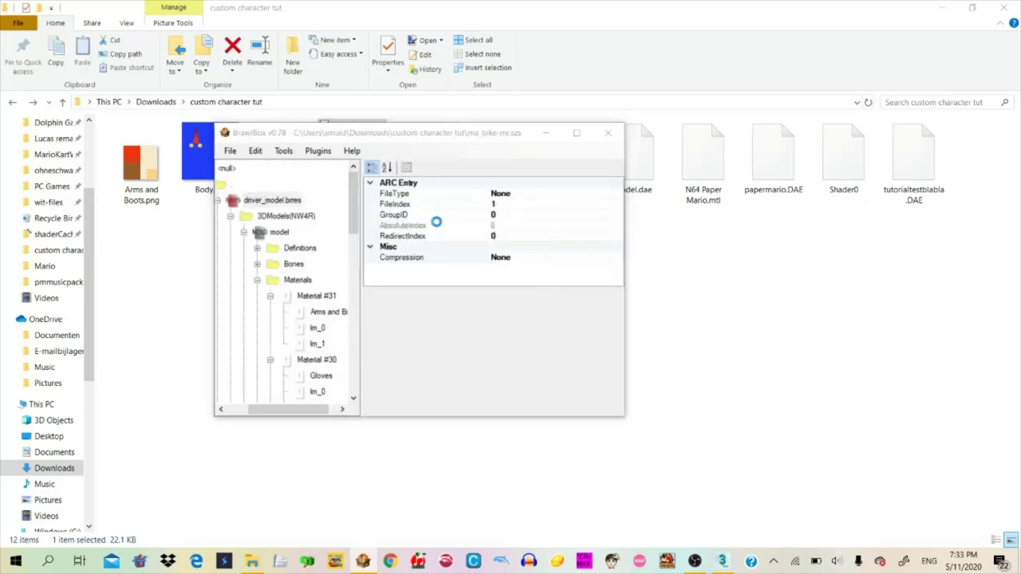
double_click(650, 247)
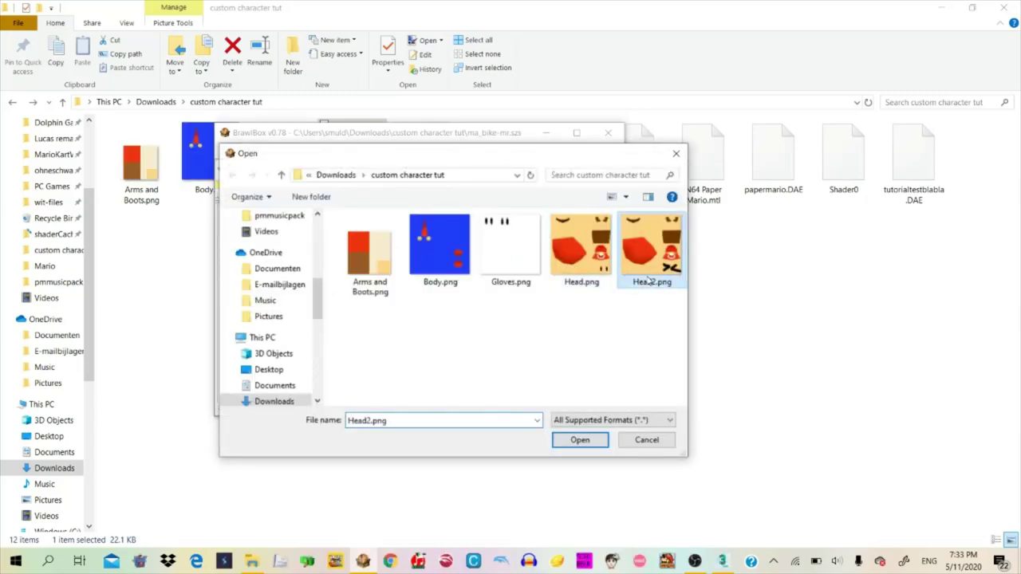
click(412, 338)
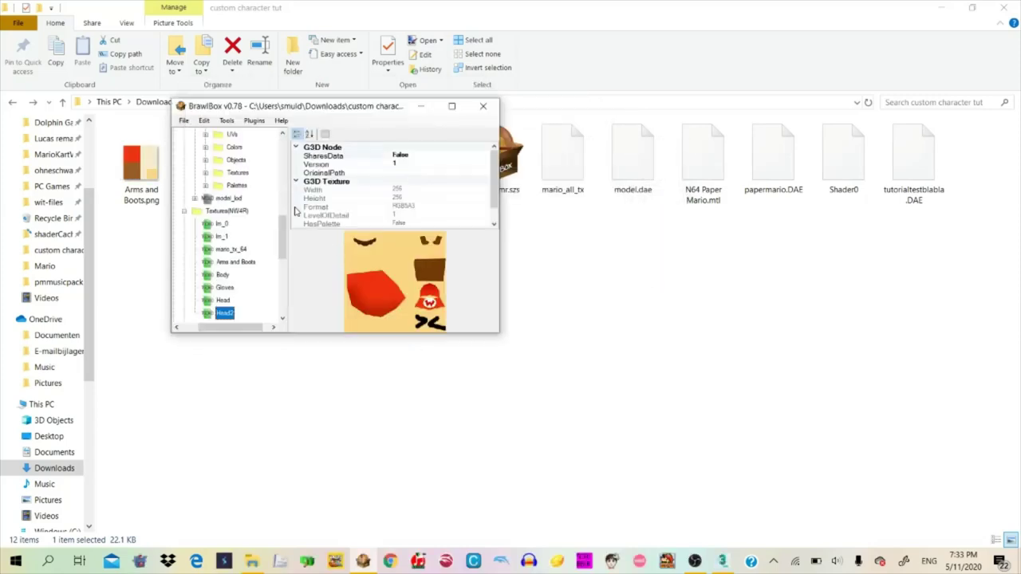
Rename the NewTexture entry under Material #27 in the 1st texture pattern animation to Head2
drag(286, 230, 287, 249)
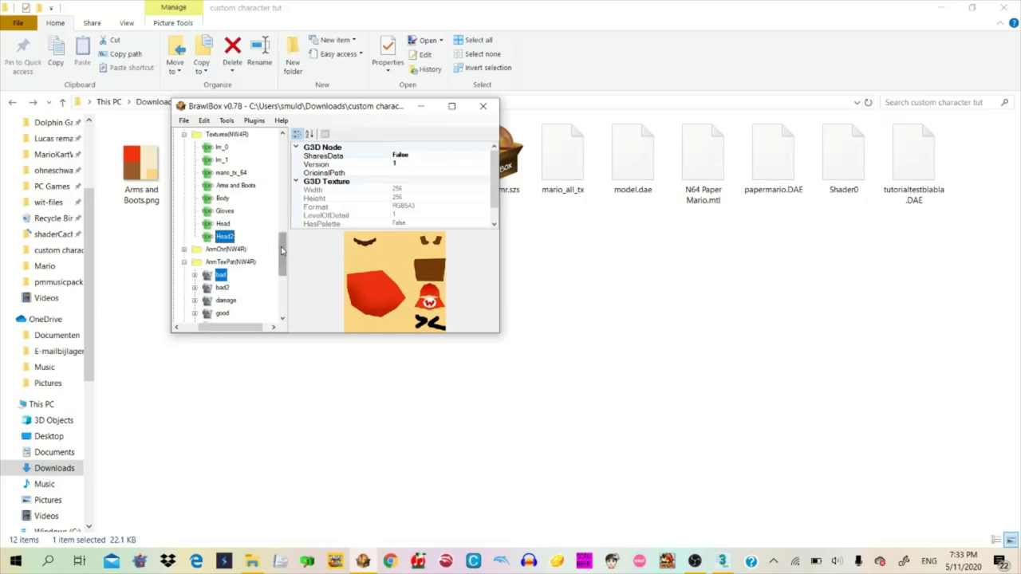
key(ctrl+n)
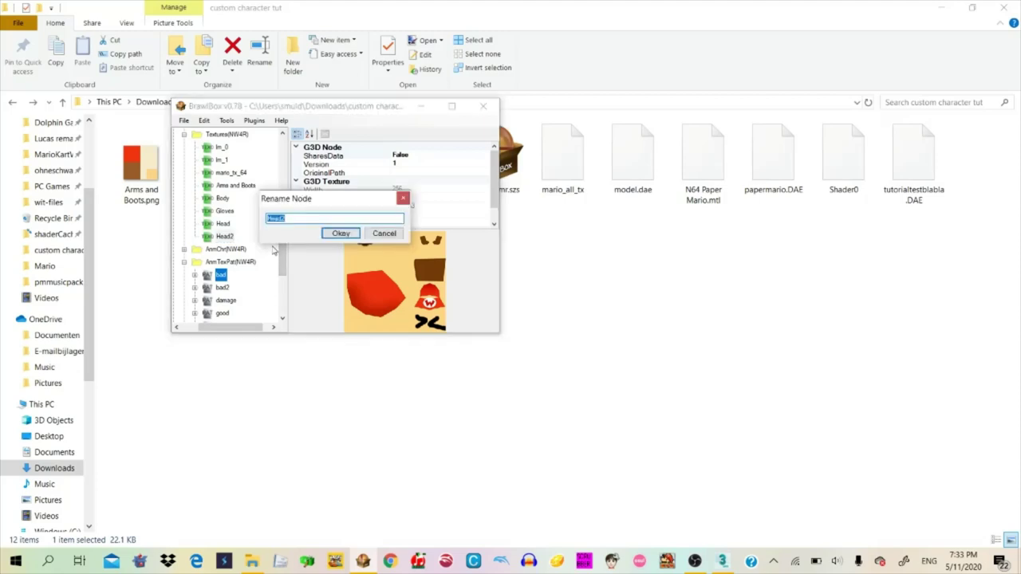
key(Return)
scroll(280, 255, down, 4)
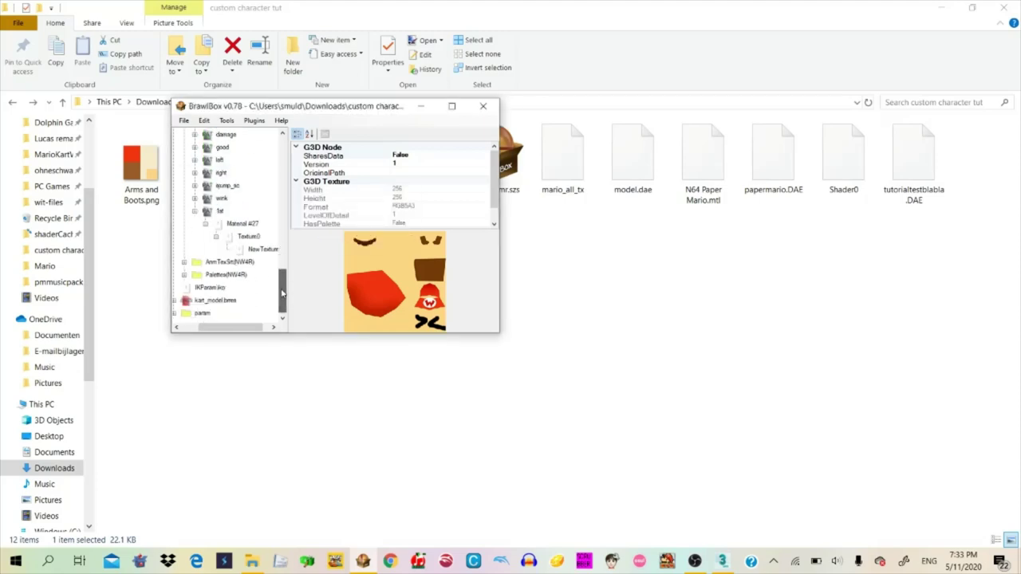
click(249, 237)
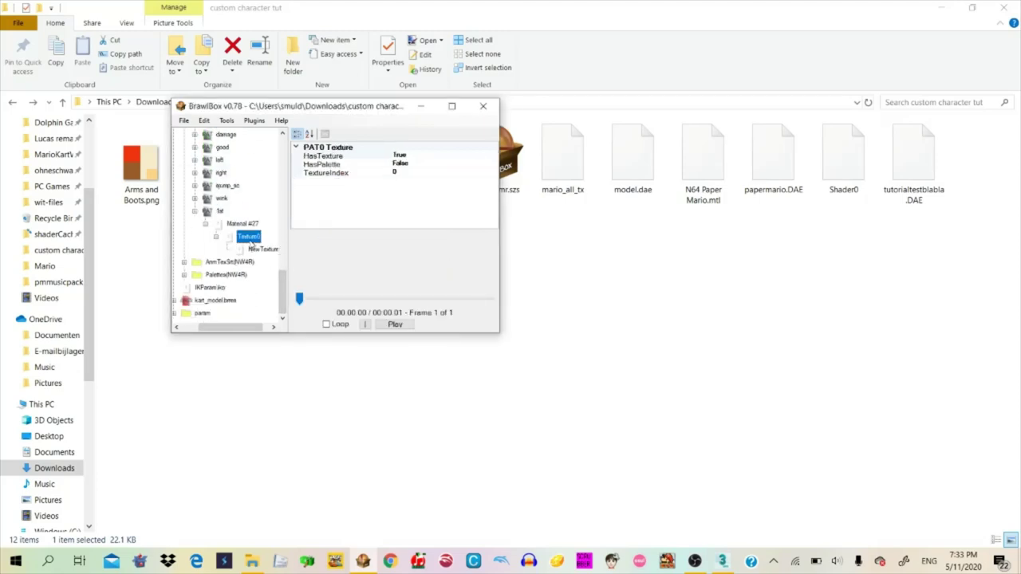
click(257, 249)
key(F2)
text(Head3)
key(Return)
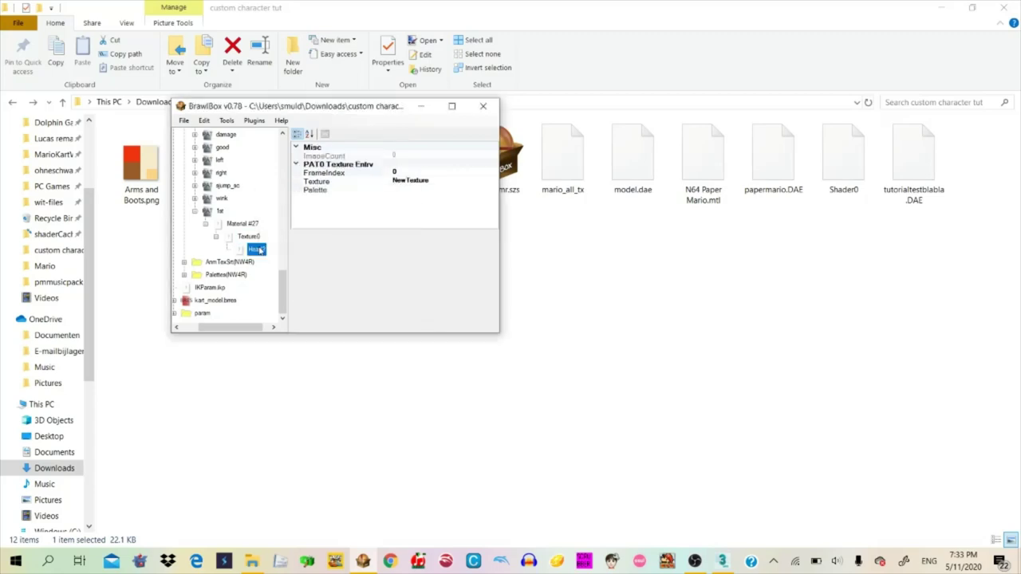
click(255, 239)
click(256, 249)
Set the version of the 1st texture pattern animation to 4
click(241, 225)
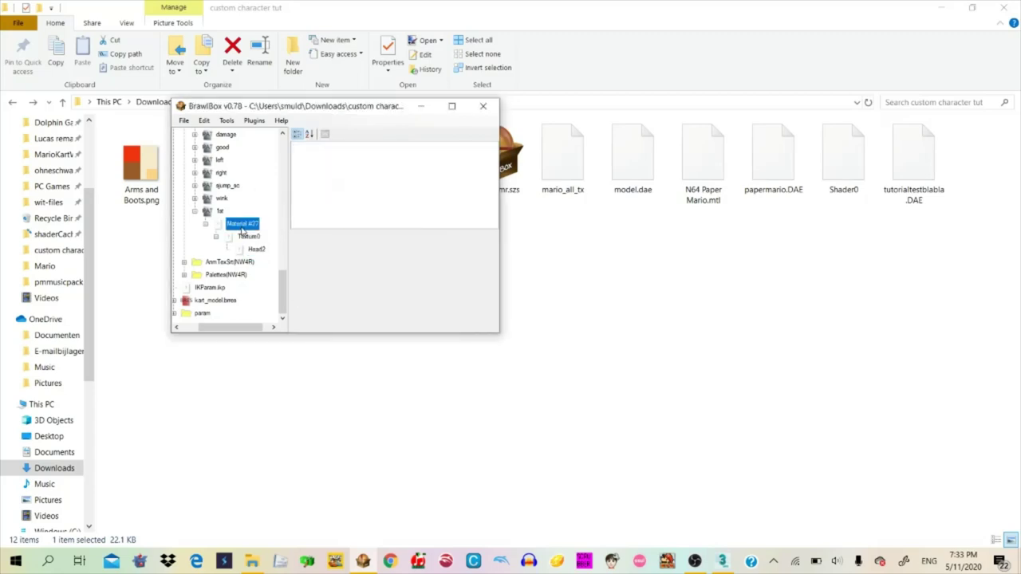
click(245, 237)
key(Down)
key(Up)
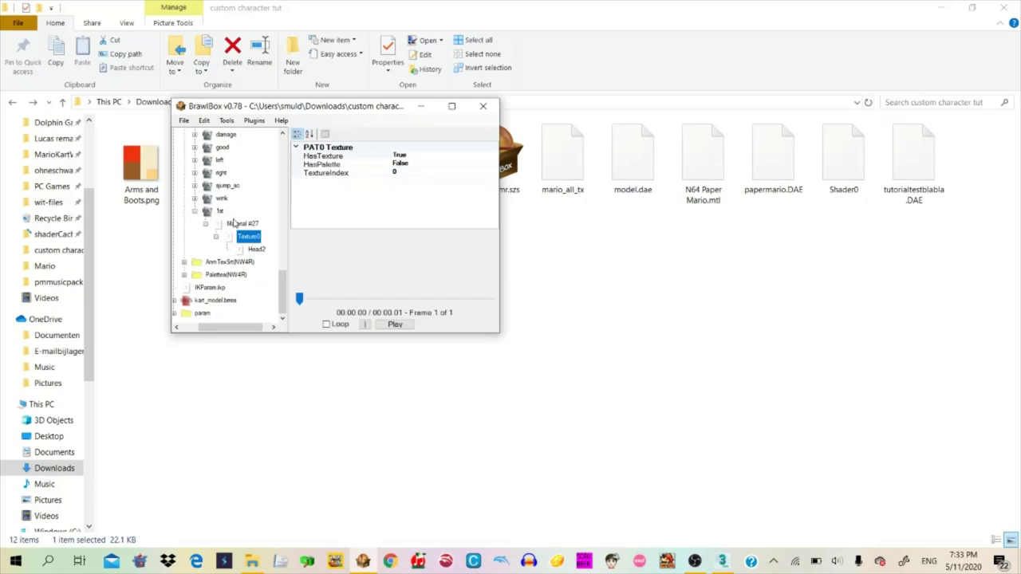
click(220, 211)
click(195, 212)
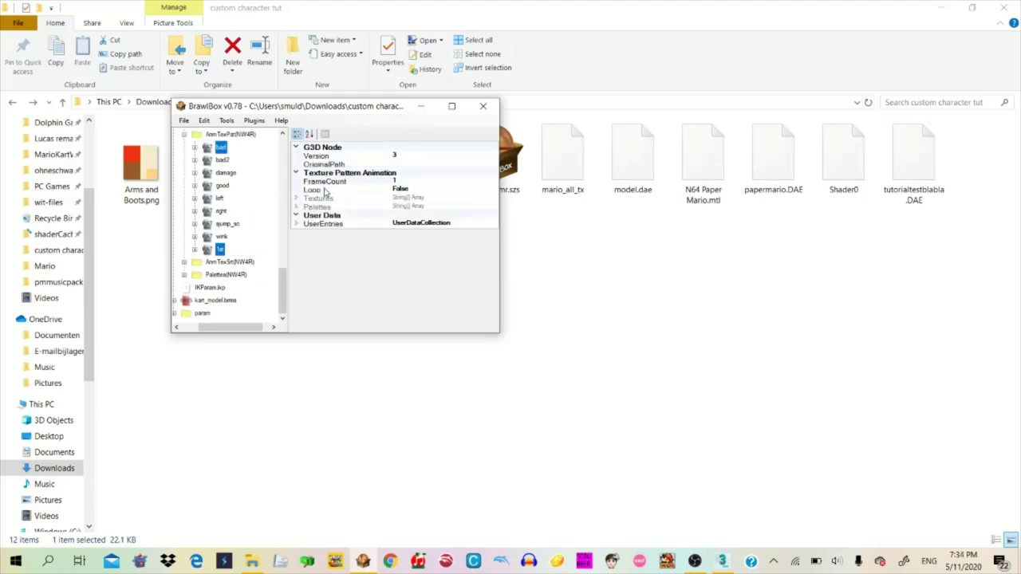
click(400, 157)
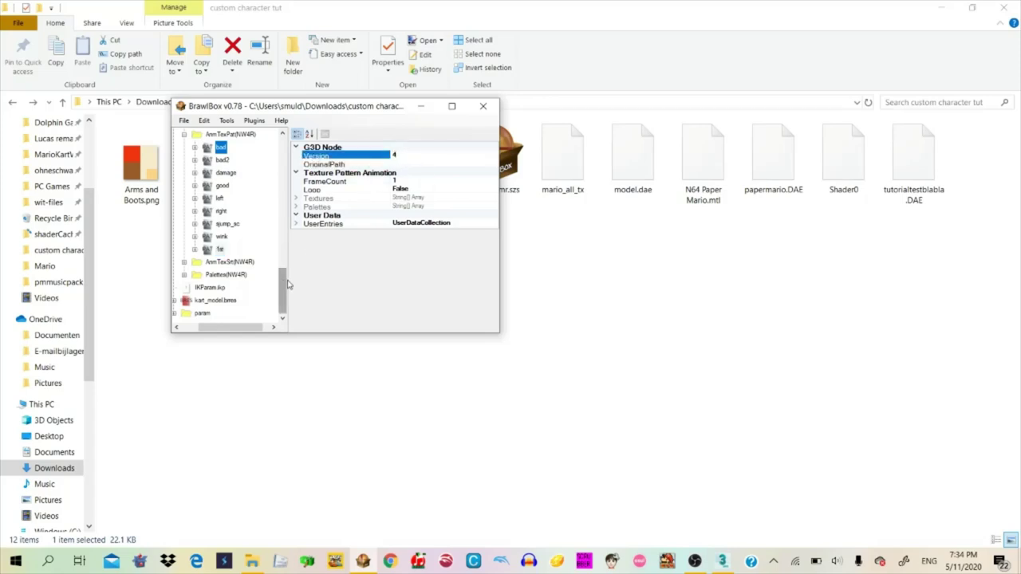
Preview the driver model in the Advanced Model Editor with the 1st animation applied, and close the preview
drag(285, 277, 258, 160)
click(227, 182)
click(223, 173)
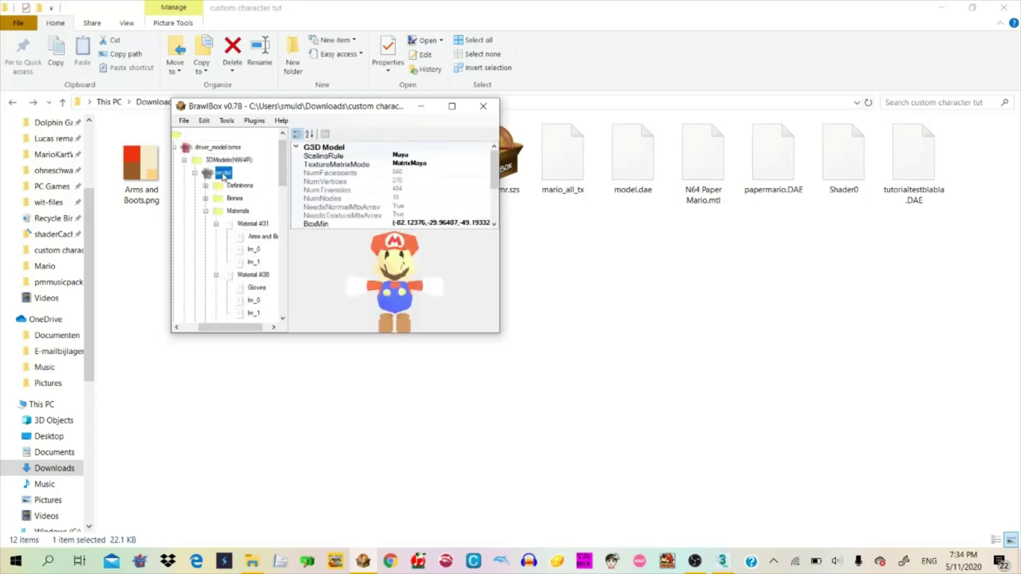
double_click(224, 174)
click(417, 128)
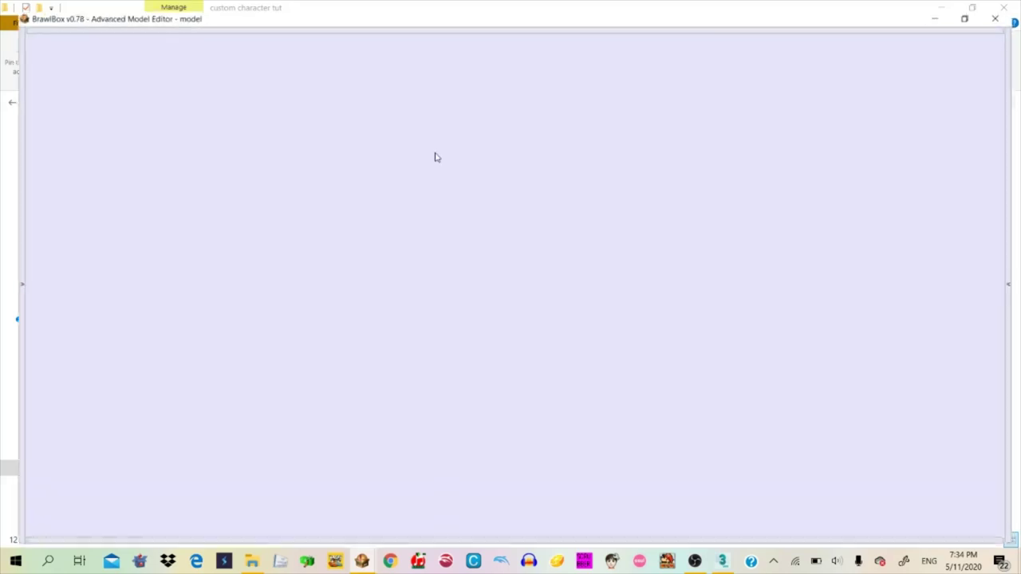
scroll(434, 157, down, 10)
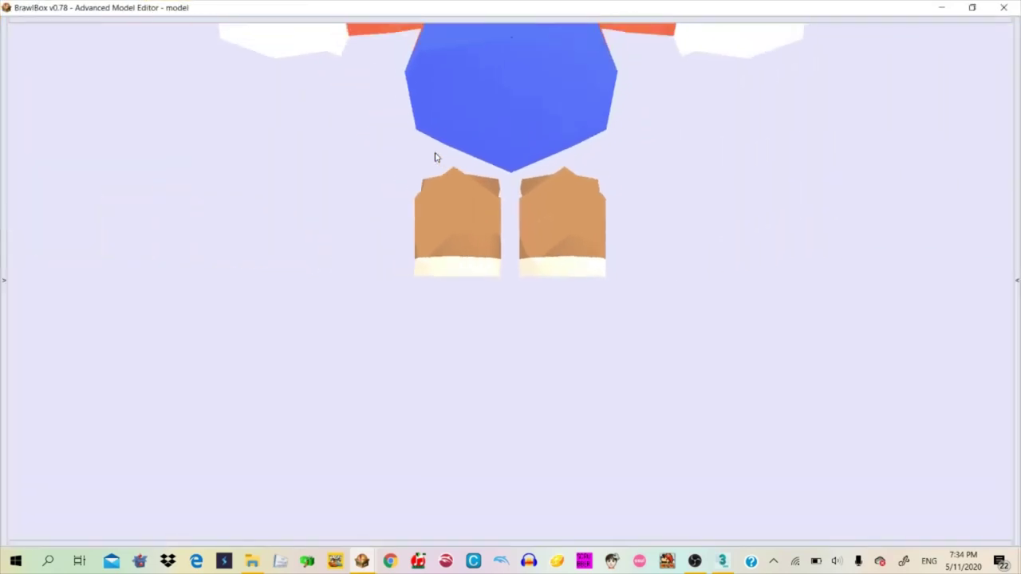
scroll(435, 157, down, 5)
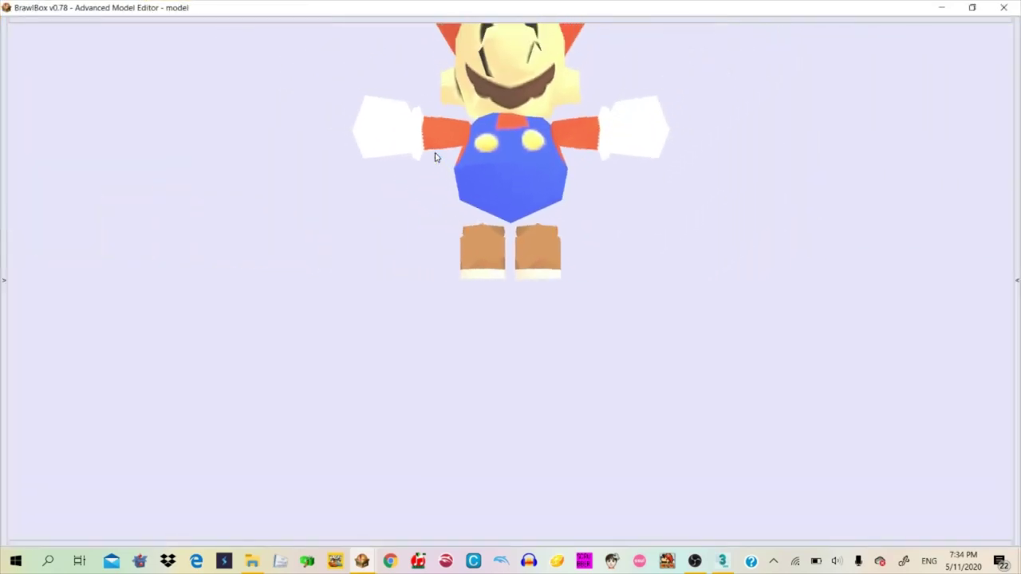
click(3, 135)
click(10, 75)
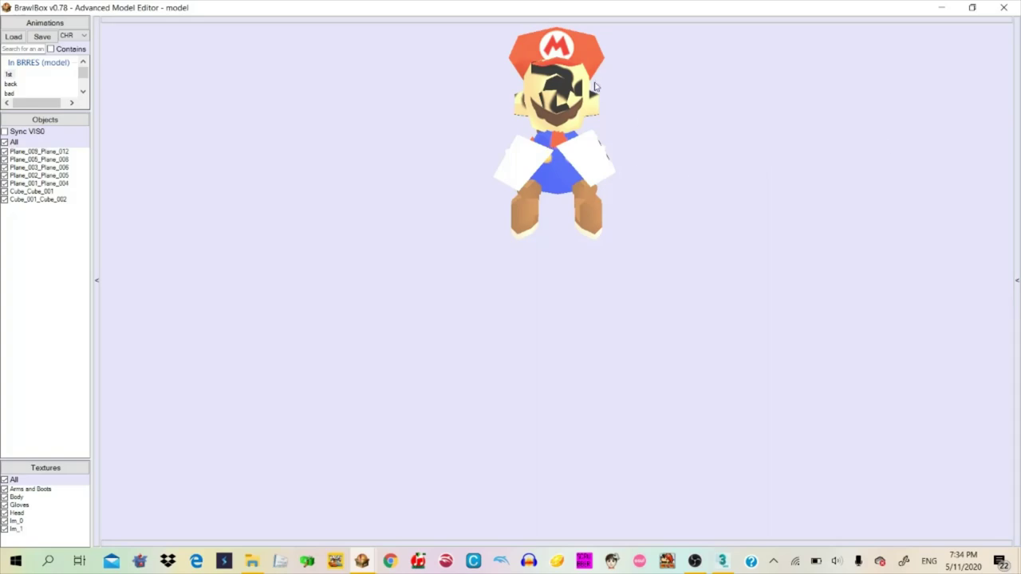
click(1003, 7)
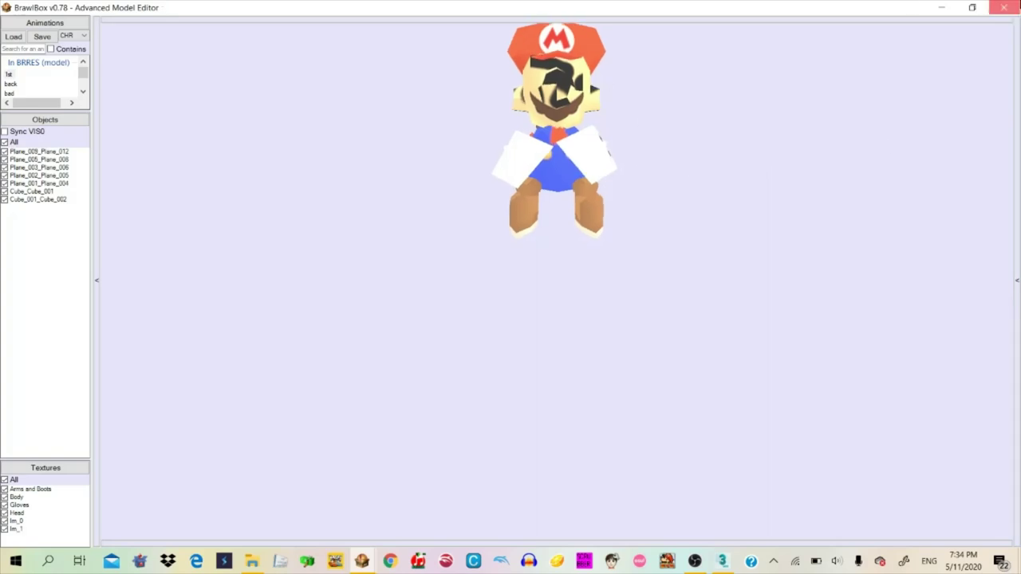
Delete the 1st texture pattern animation from AnmTexPat(NW4R)
scroll(224, 270, down, 5)
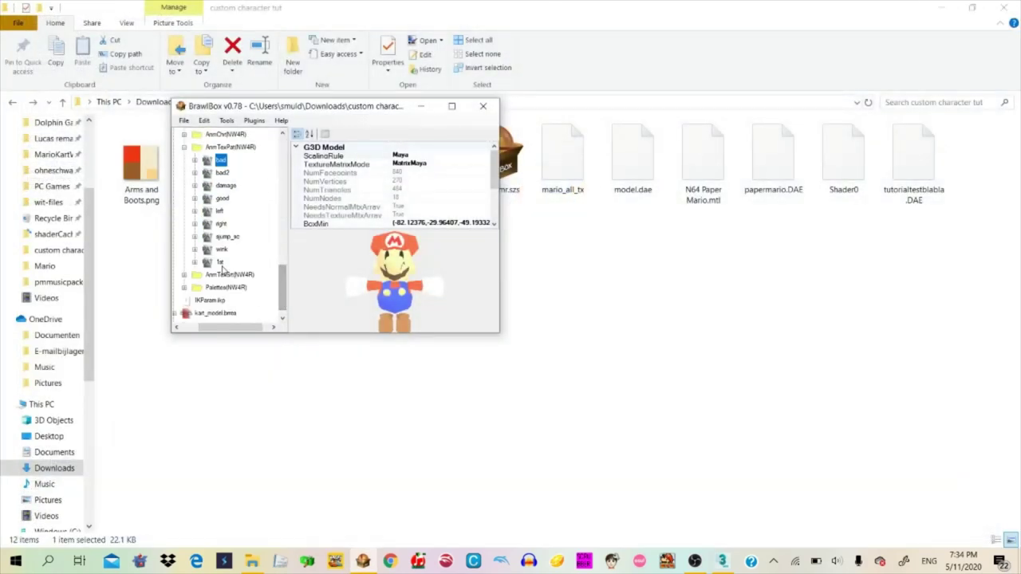
click(220, 263)
key(Delete)
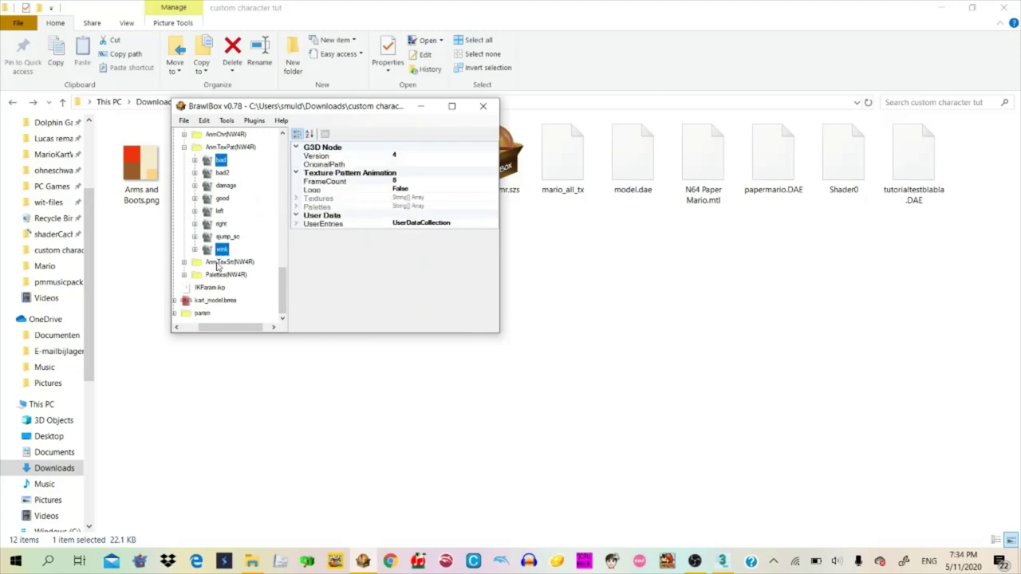
Collapse the driver model's node, save ma_bike-mr.szs and close BrawlBox
drag(282, 288, 261, 148)
click(207, 223)
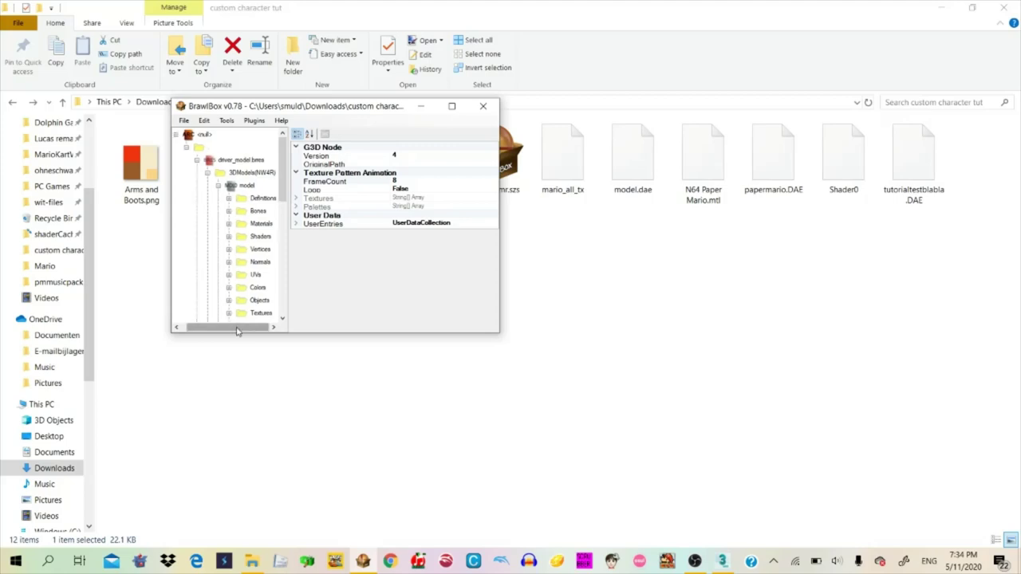
drag(236, 330, 231, 330)
click(224, 185)
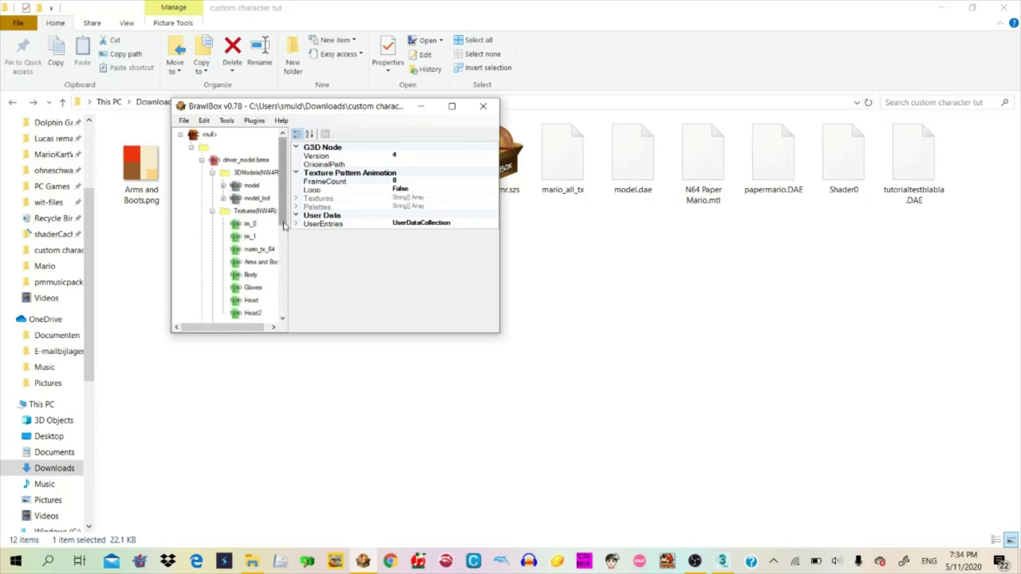
key(ctrl+s)
click(495, 110)
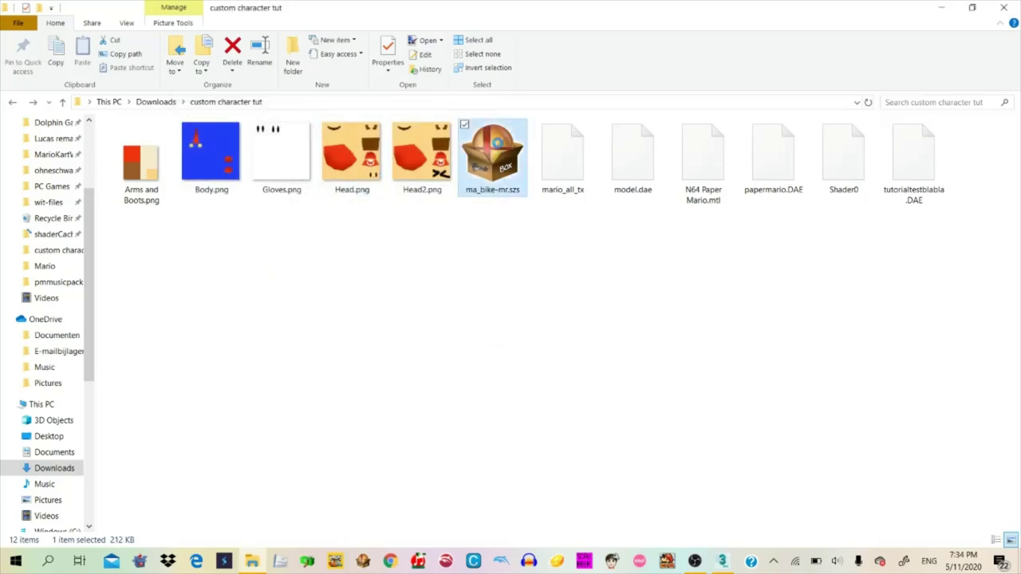
Check the file size of ma_bike-mr.szs in its properties
right_click(497, 142)
click(361, 469)
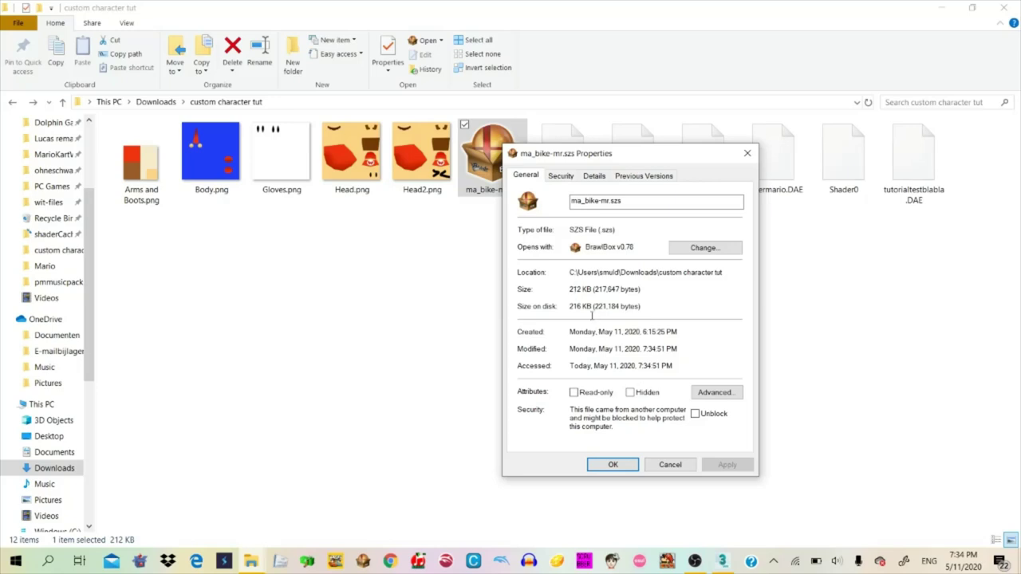
click(627, 469)
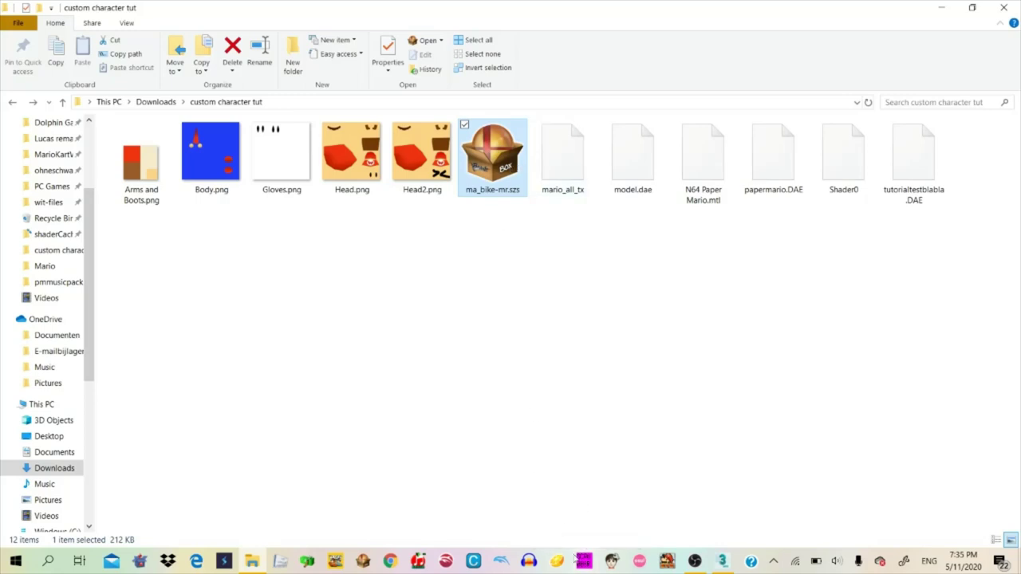
Switch to WiiScrubber and load the Mario Kart Wii ISO from the new-image folder inside wit-files in Downloads
click(584, 561)
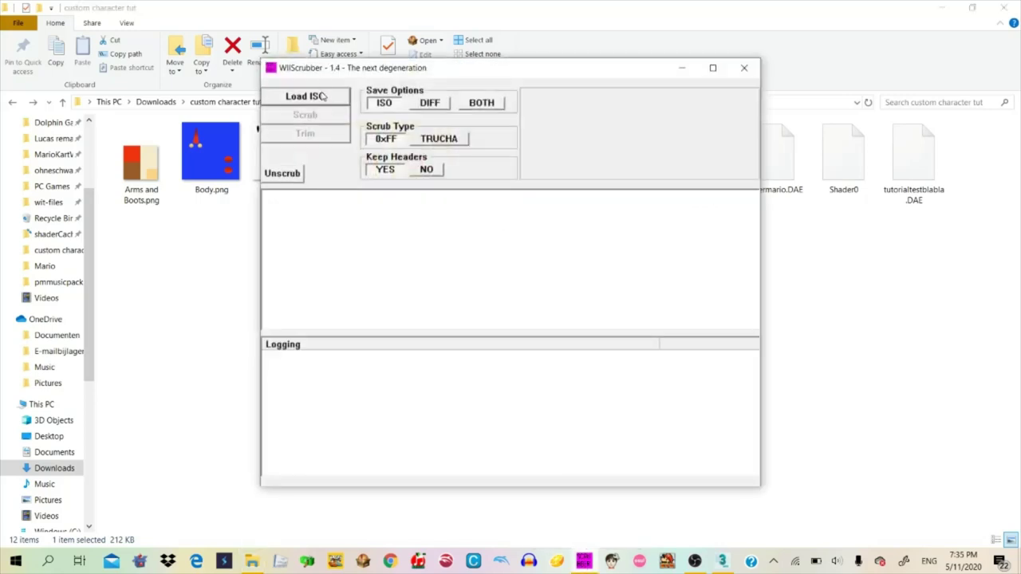
drag(312, 76, 299, 91)
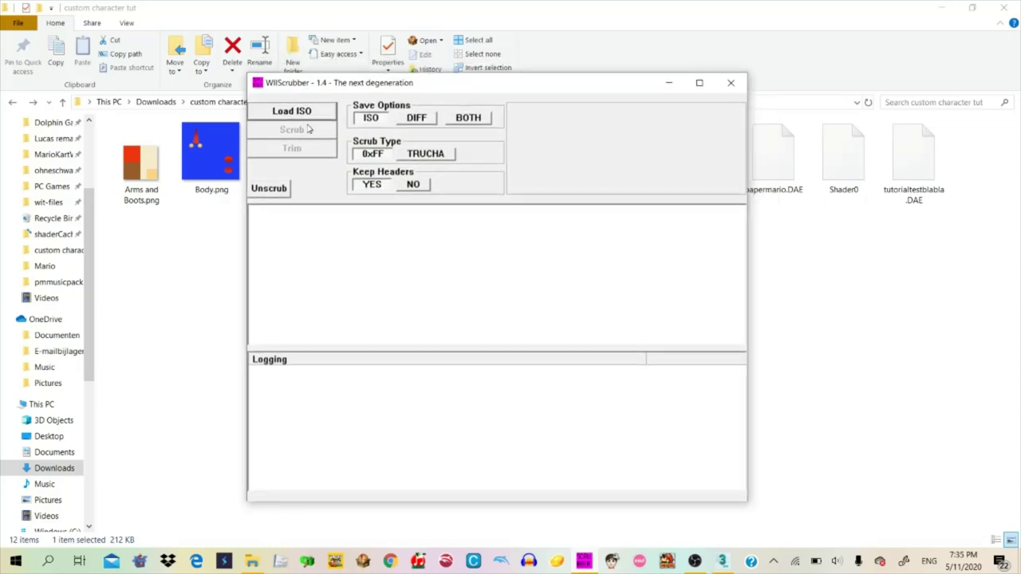
click(309, 116)
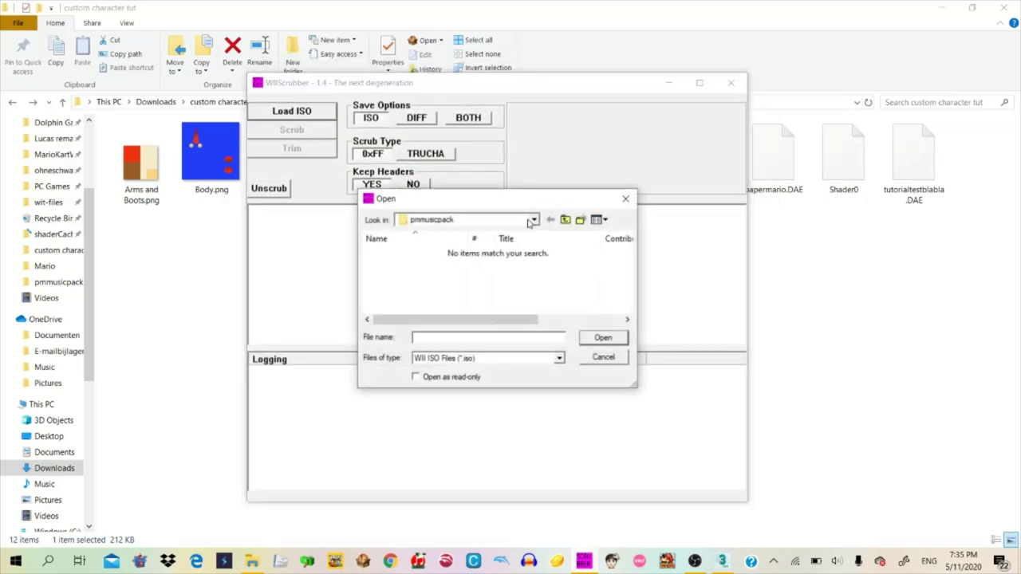
click(511, 221)
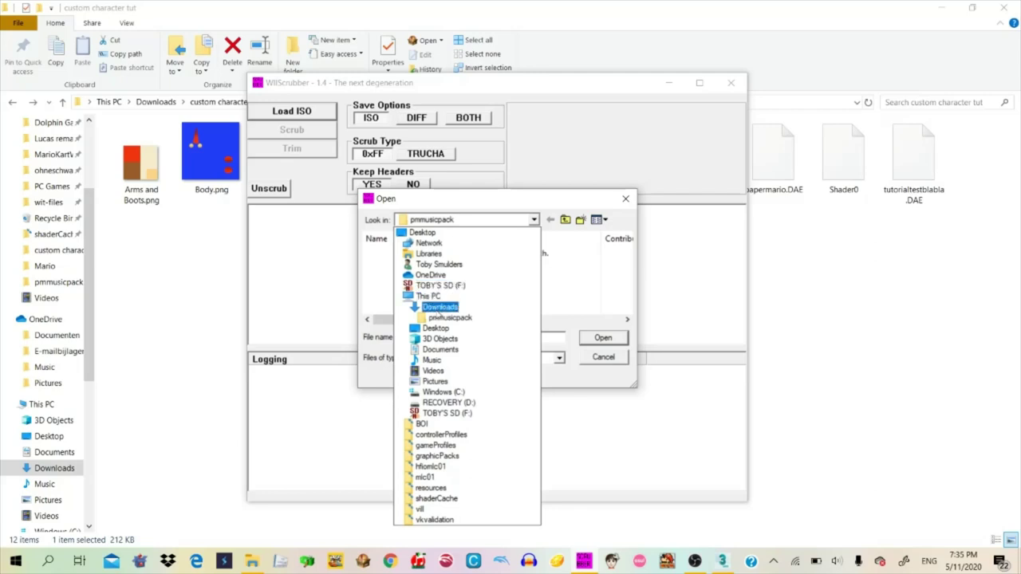
click(439, 308)
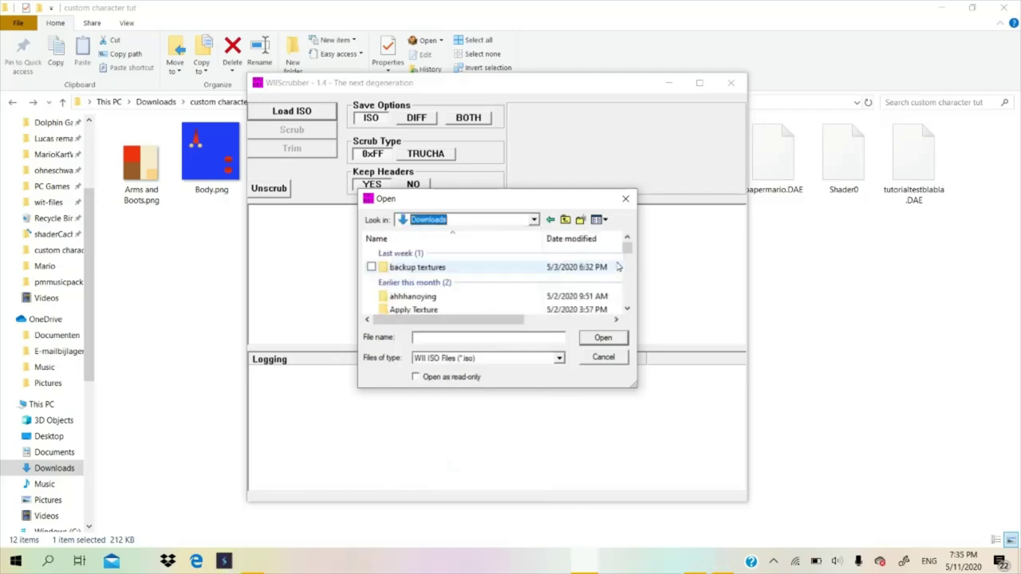
click(626, 309)
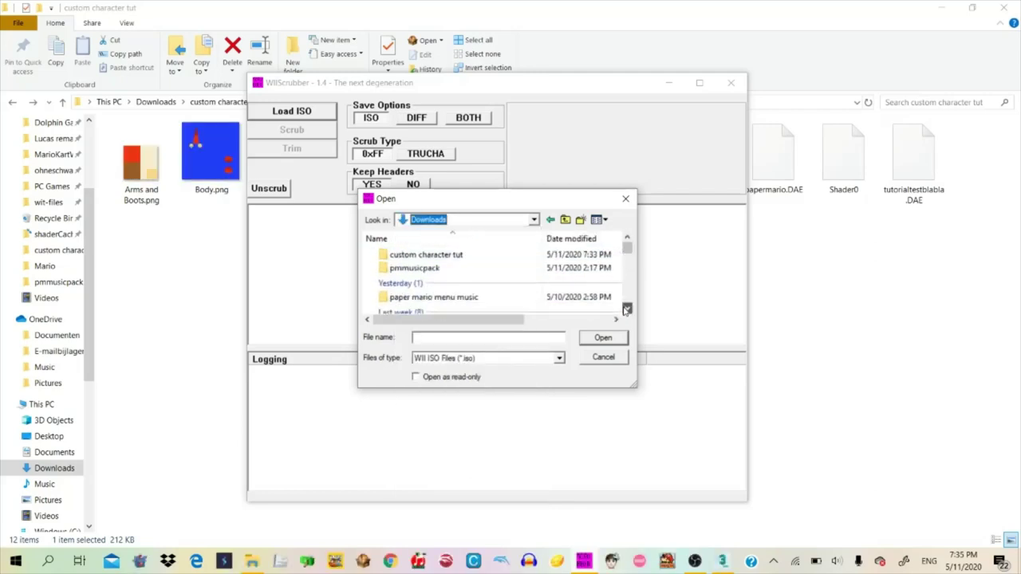
click(628, 237)
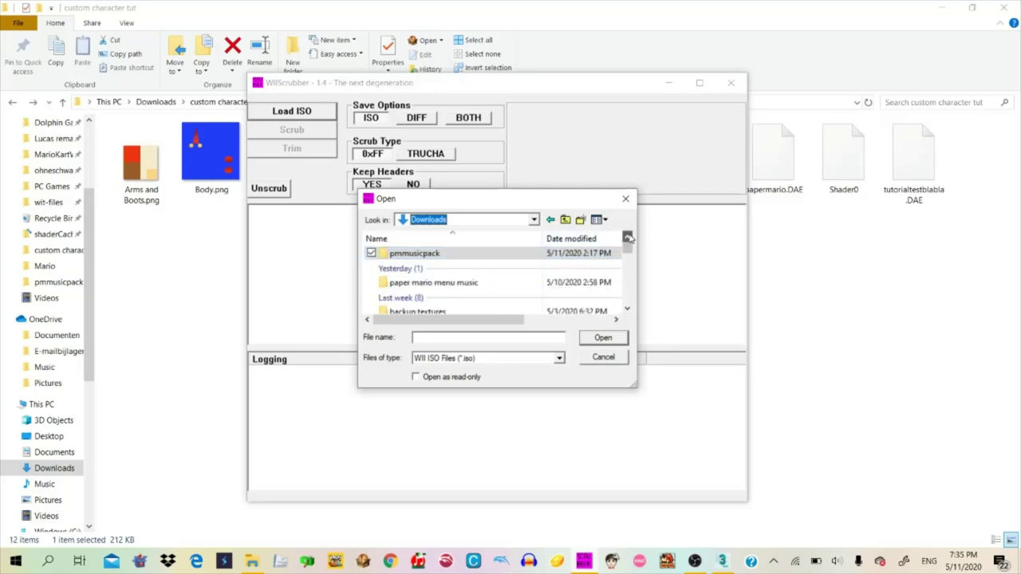
click(628, 238)
scroll(625, 308, down, 3)
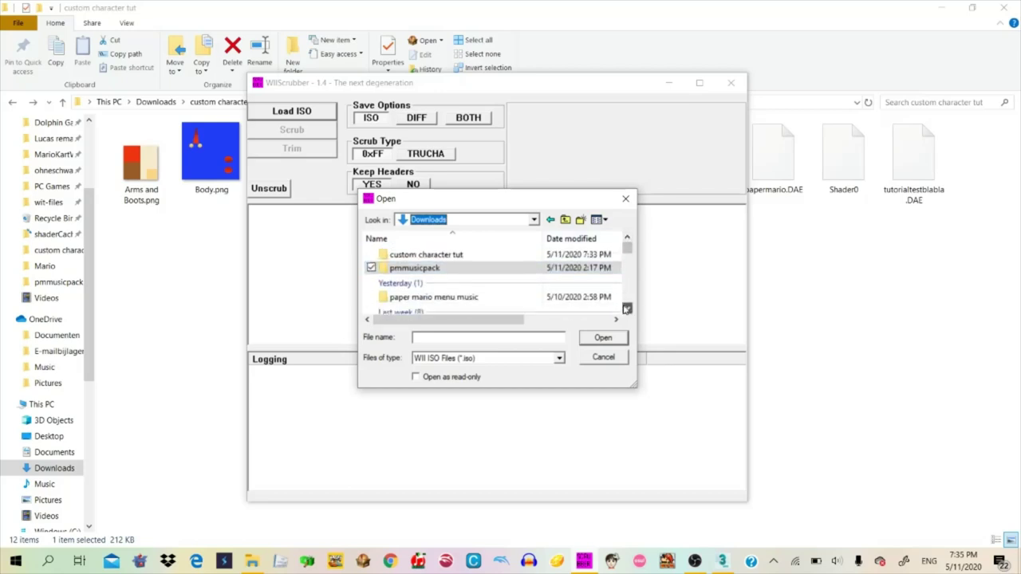
double_click(550, 279)
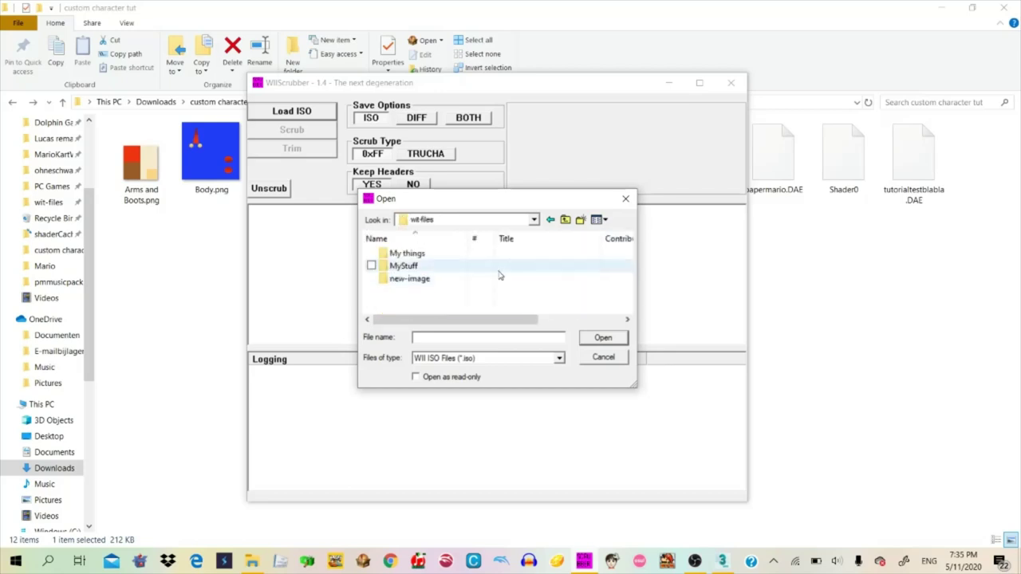
double_click(467, 279)
double_click(475, 269)
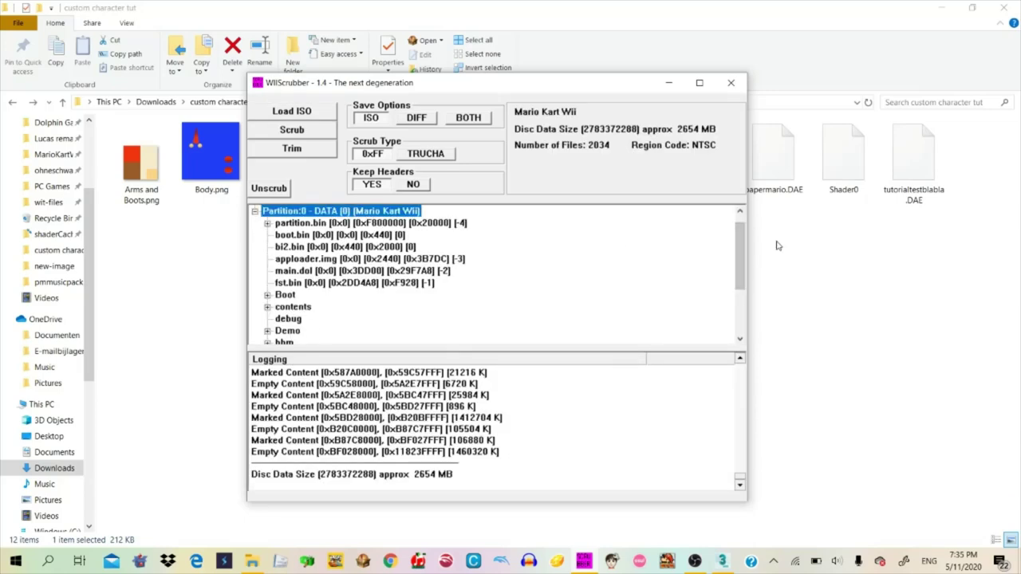
Expand the Race folder and its Kart subfolder in the data partition to reach ma_bike-mr.szs
scroll(731, 262, down, 3)
click(267, 282)
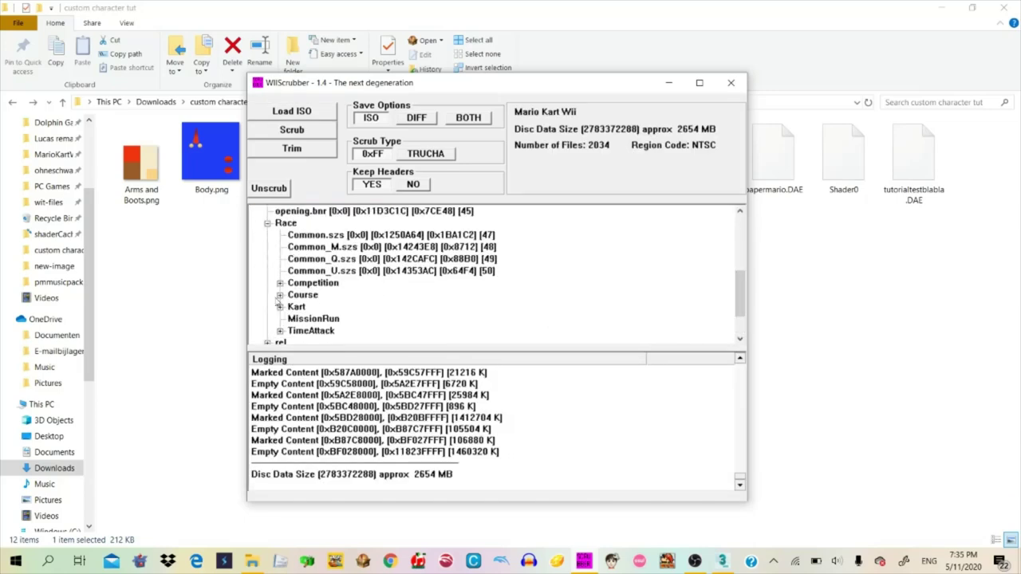
click(279, 318)
drag(739, 224, 739, 259)
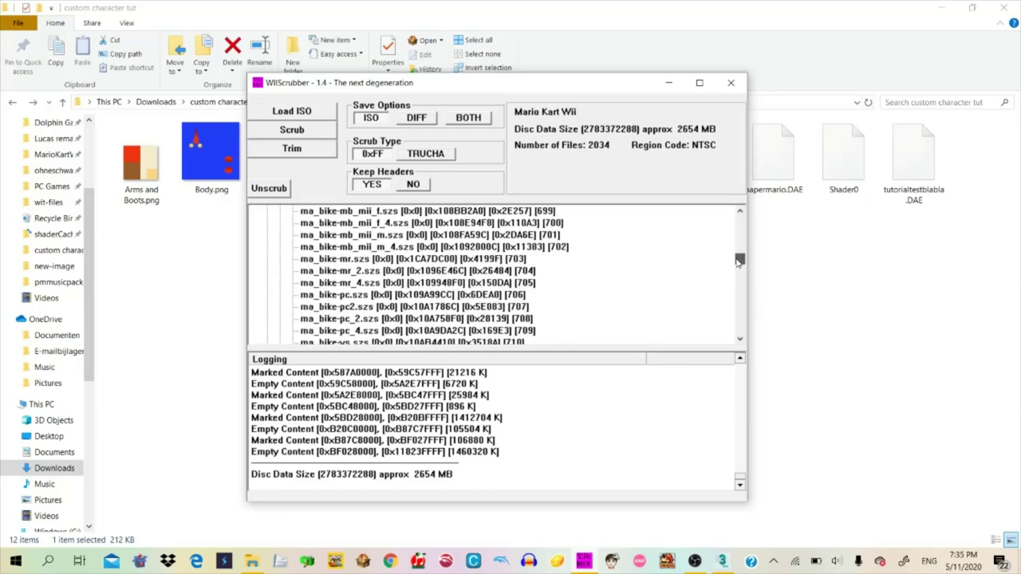
Replace ma_bike-mr.szs in the ISO with the edited file from the custom character tut folder, and exit WiiScrubber
click(339, 259)
right_click(340, 260)
click(355, 283)
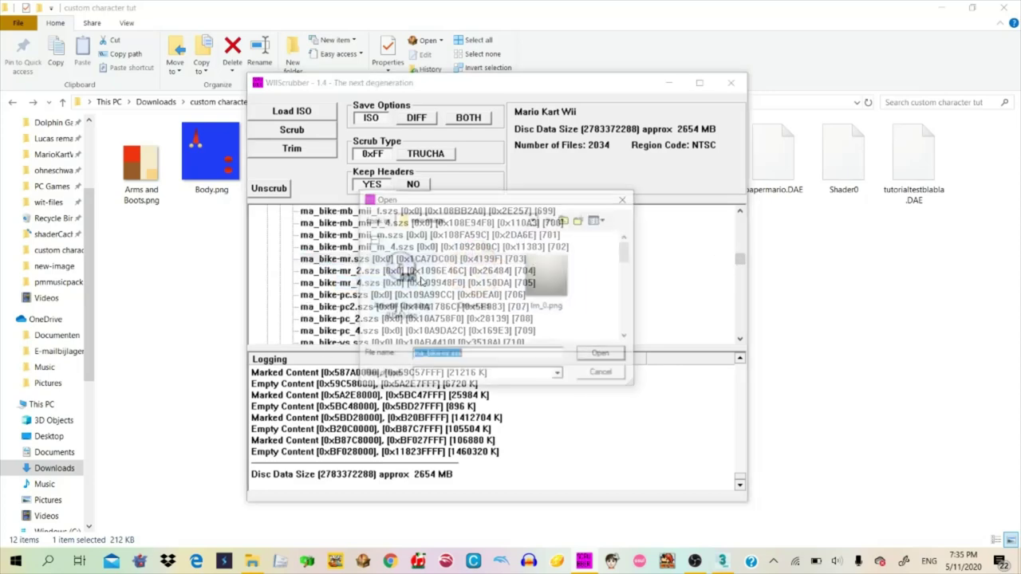
click(533, 219)
click(435, 296)
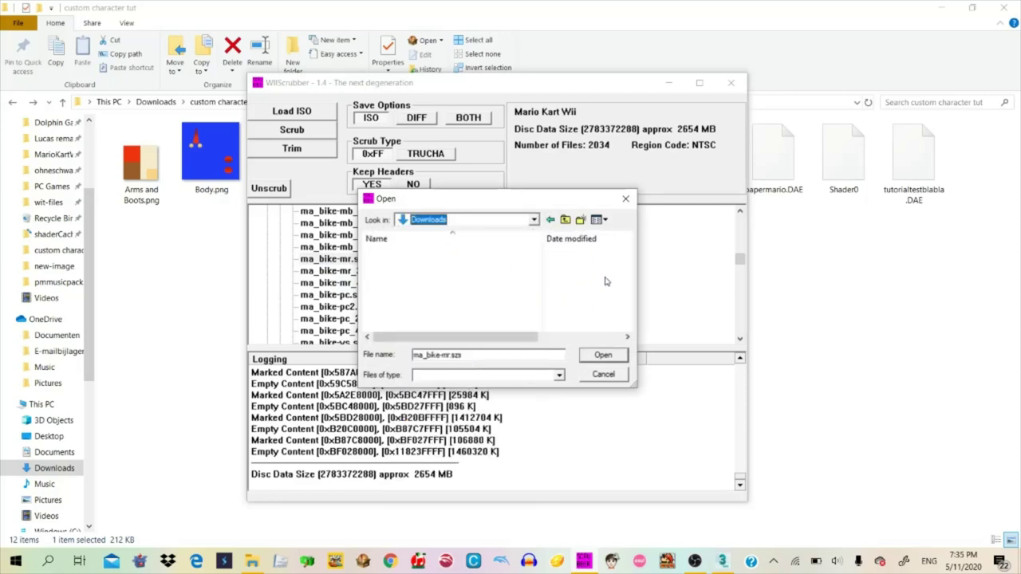
drag(628, 248, 629, 240)
double_click(527, 268)
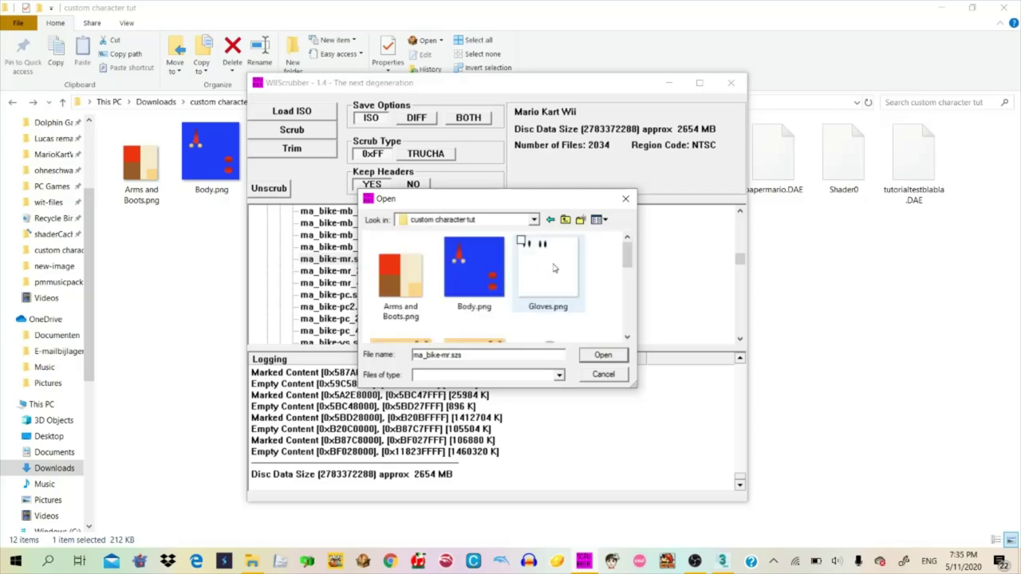
scroll(539, 263, down, 3)
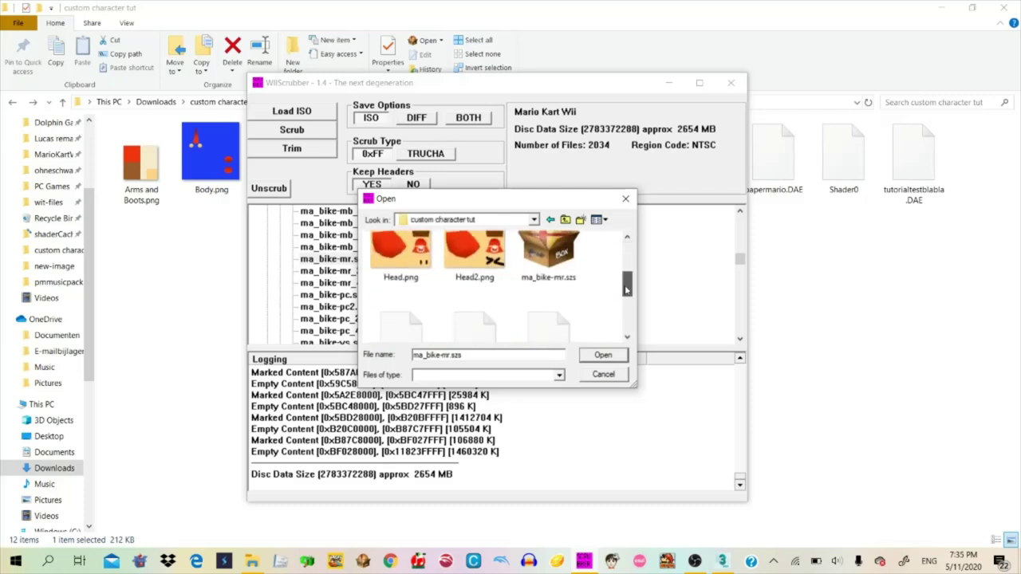
double_click(558, 267)
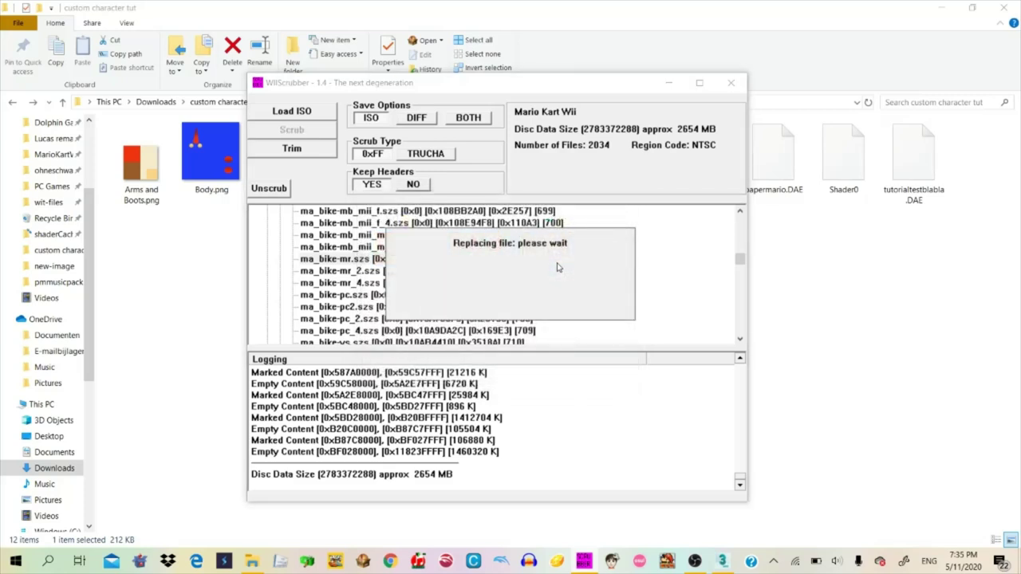
key(Return)
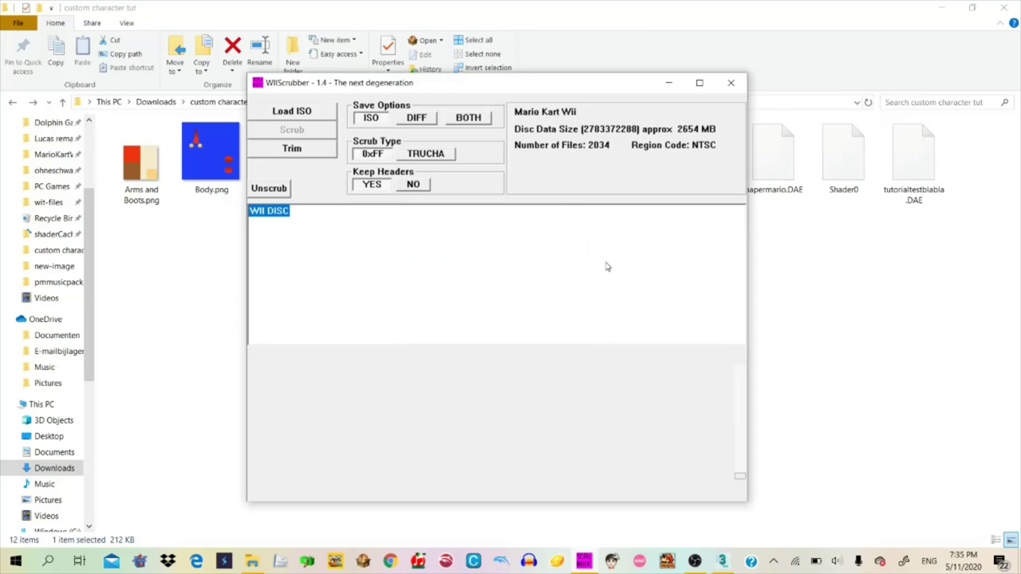
click(730, 81)
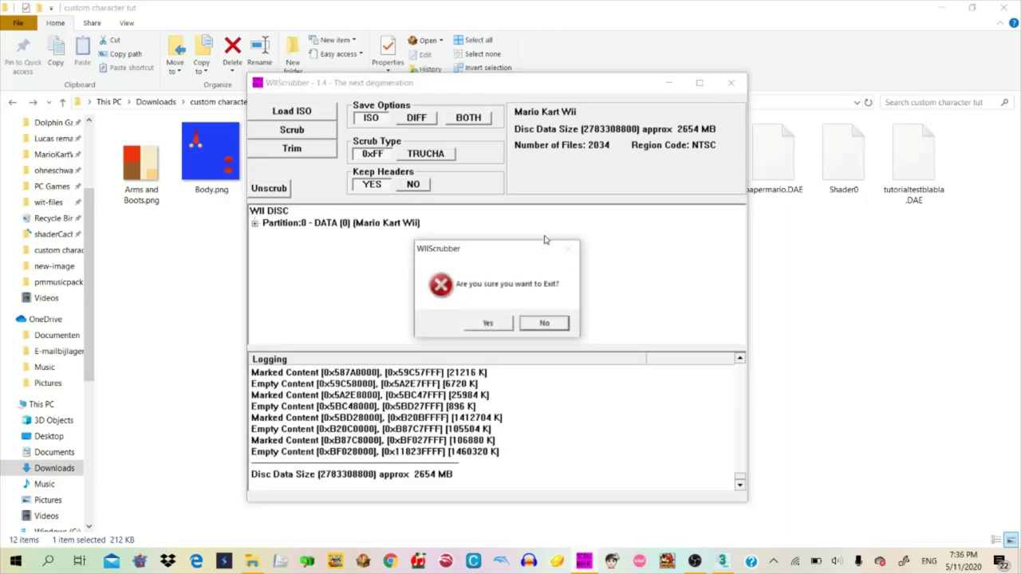
click(489, 323)
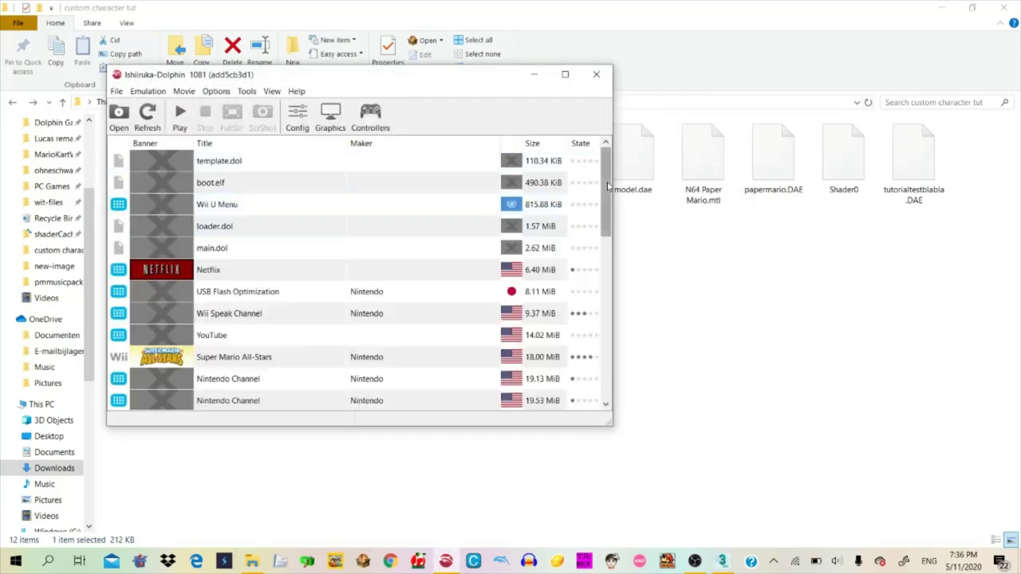
Switch to Ishiiruka-Dolphin and look at the controller settings
drag(606, 198, 598, 249)
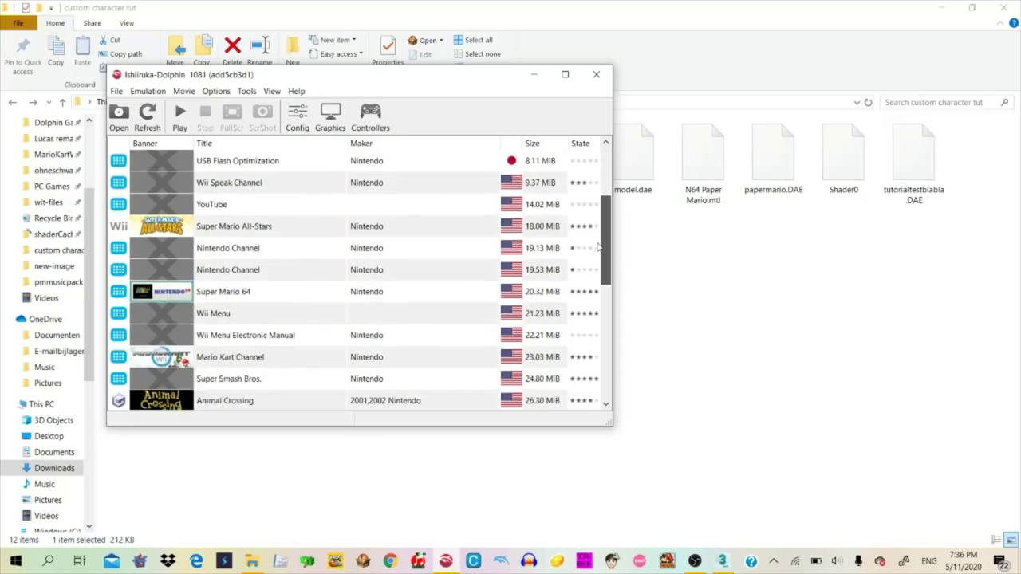
click(370, 116)
click(448, 443)
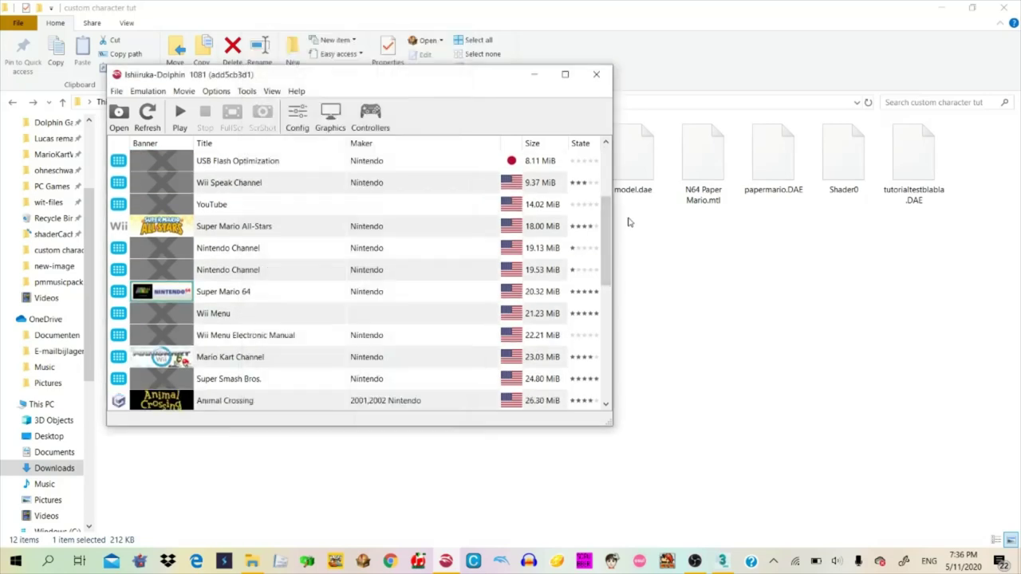
Lower Dolphin's audio volume all the way down in its configuration and close the settings
drag(608, 246, 607, 352)
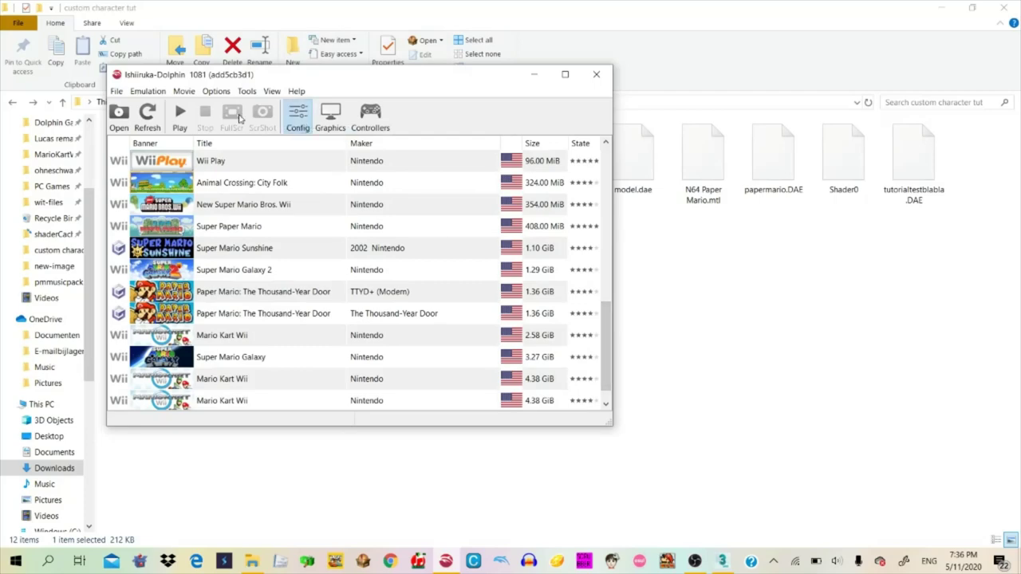
click(297, 120)
click(169, 110)
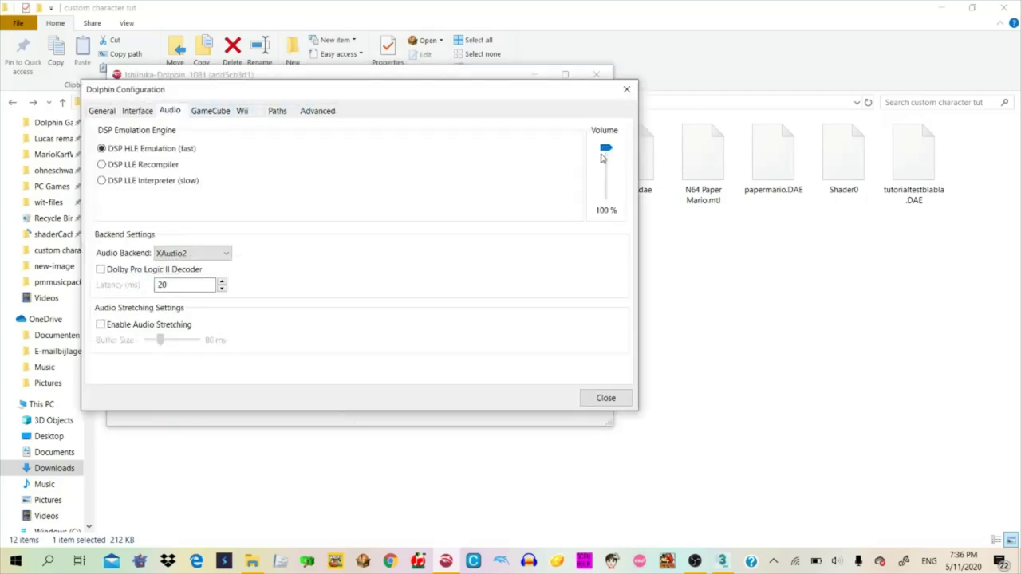
drag(605, 159, 612, 265)
click(605, 397)
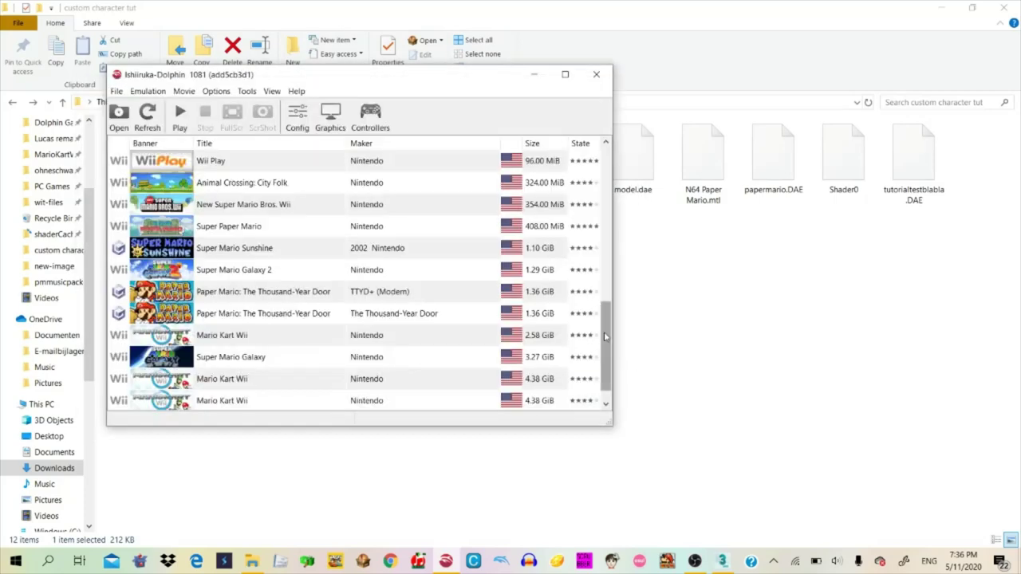
Launch the last 4.38 GiB Mario Kart Wii entry in the game list and go to the Single Player menu
scroll(605, 358, down, 1)
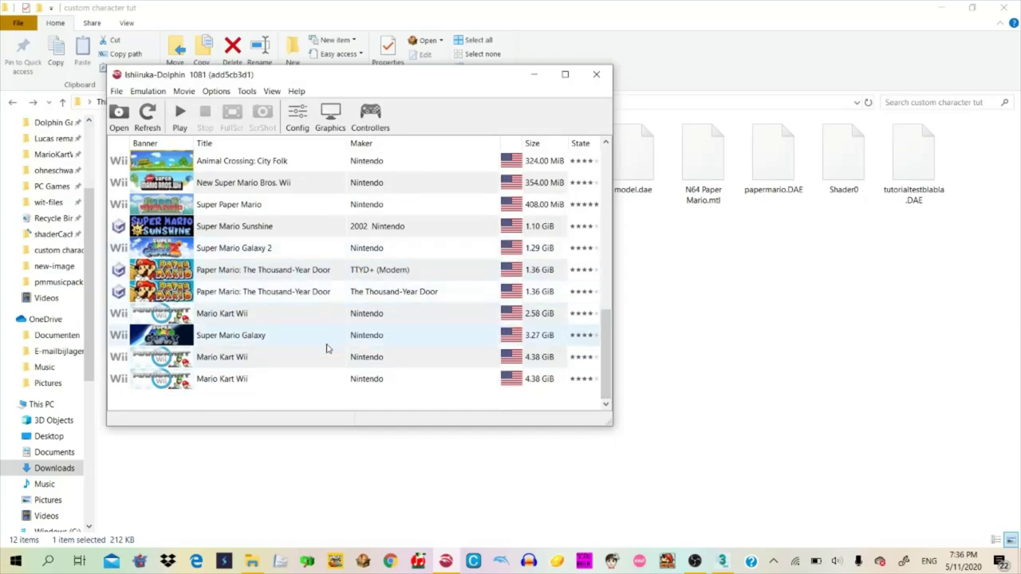
double_click(321, 378)
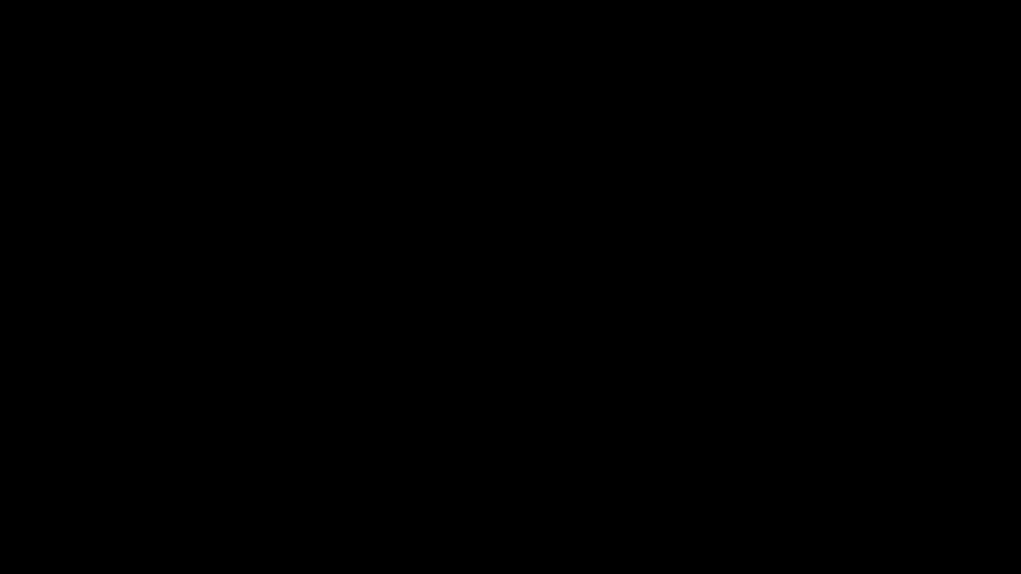
key(a)
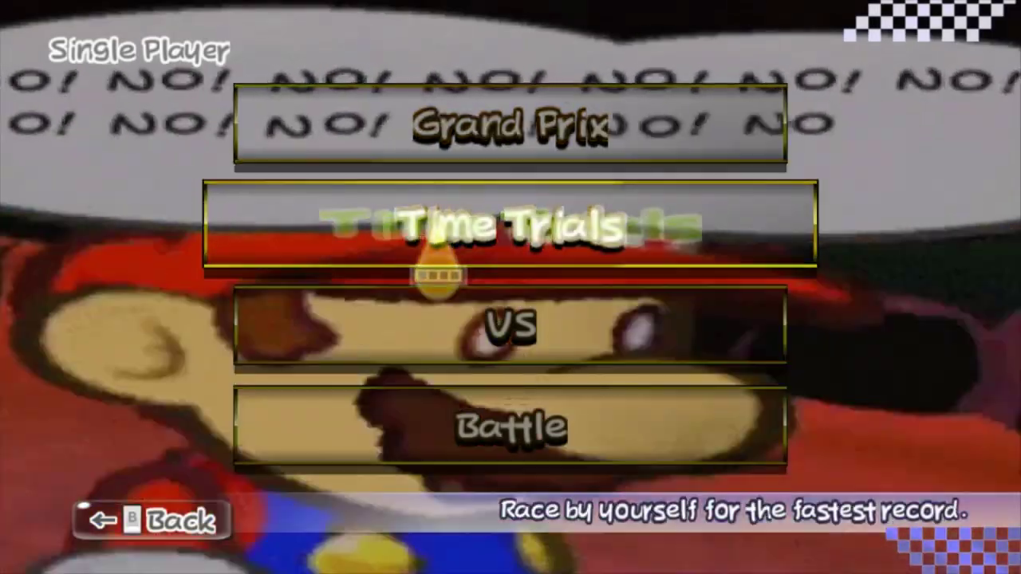
Start a solo time trial on Luigi Circuit in the Mushroom Cup with Mario on the Mach Bike
click(428, 243)
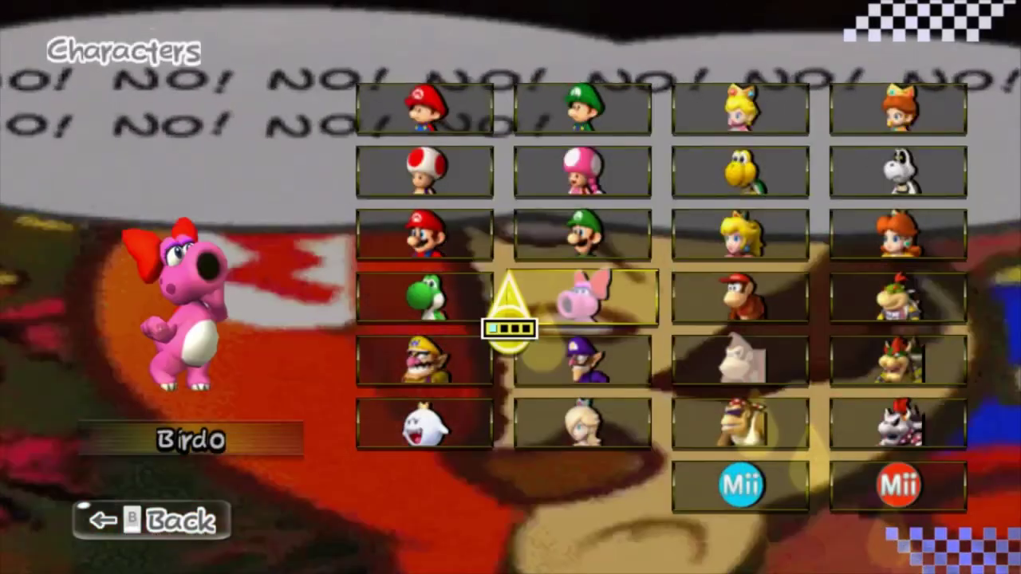
click(421, 239)
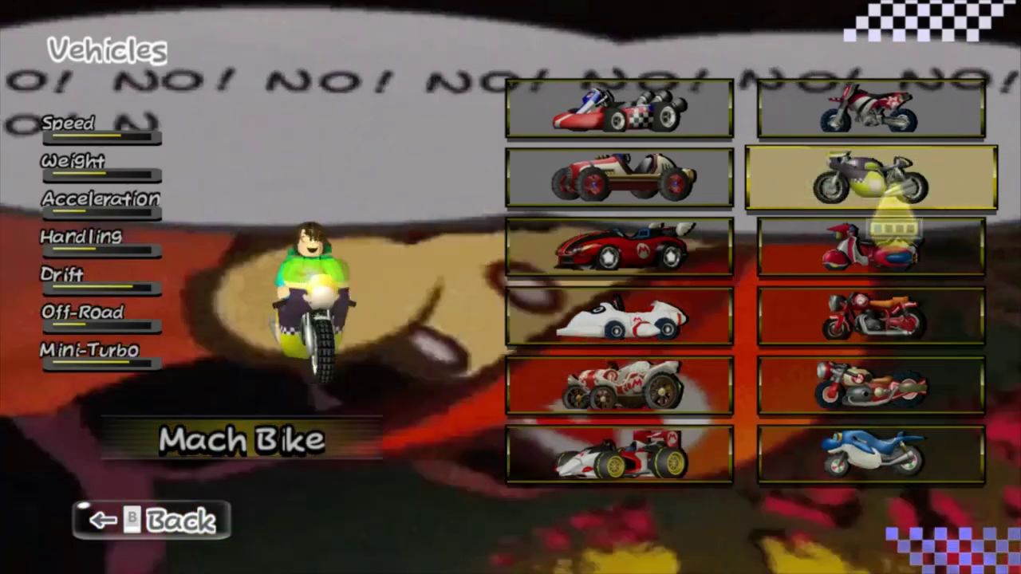
click(865, 214)
click(691, 419)
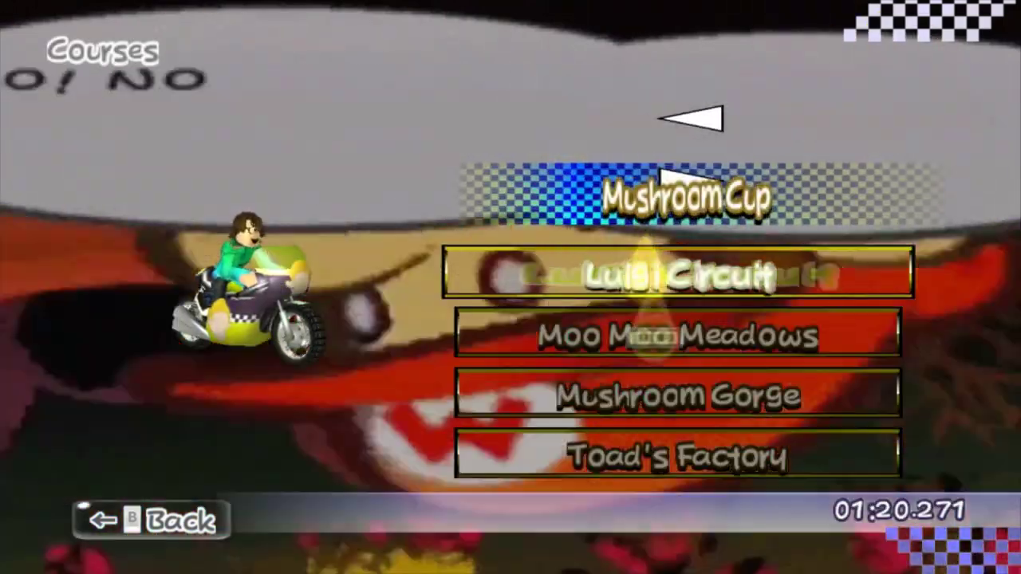
click(650, 271)
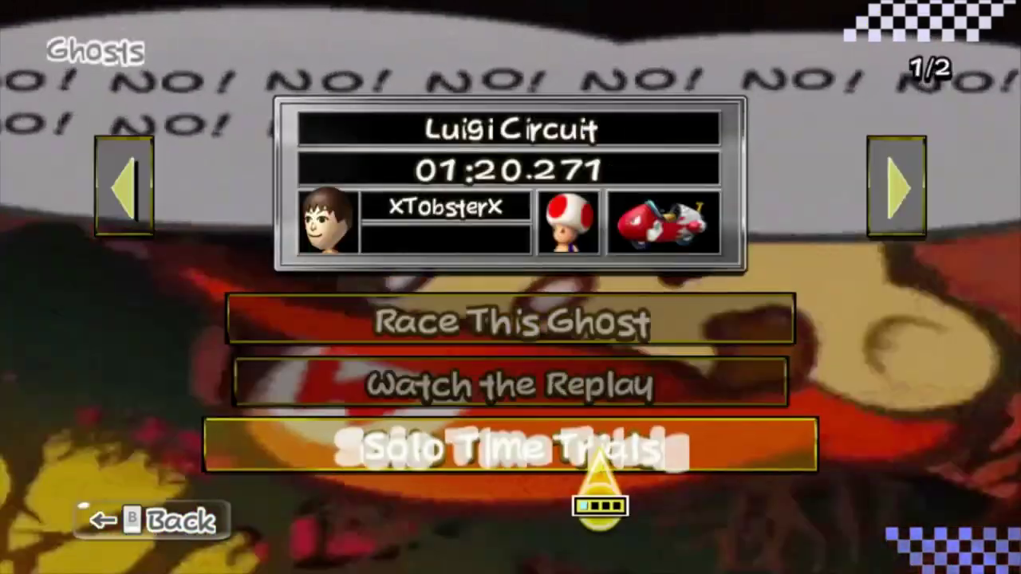
click(602, 466)
key(Return)
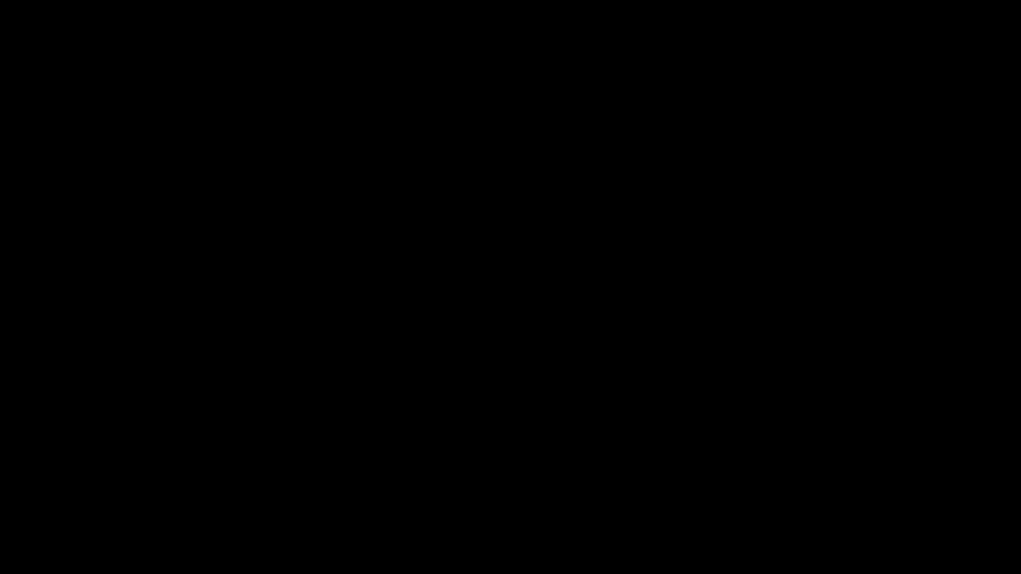
Switch from the race to Dolphin's main window and enable Free Look in the advanced graphics configuration
key(alt+Tab)
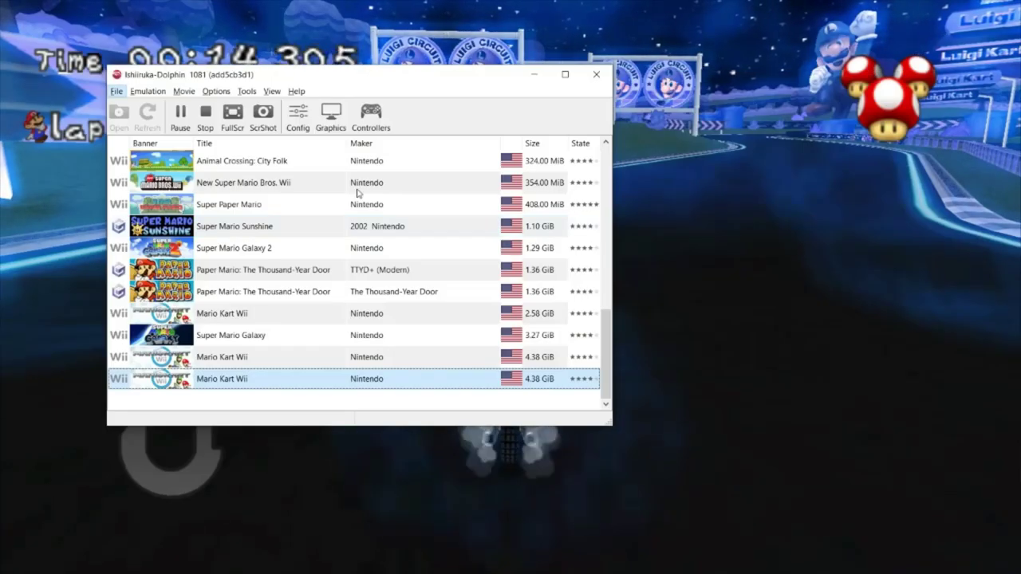
key(alt+Tab)
click(295, 185)
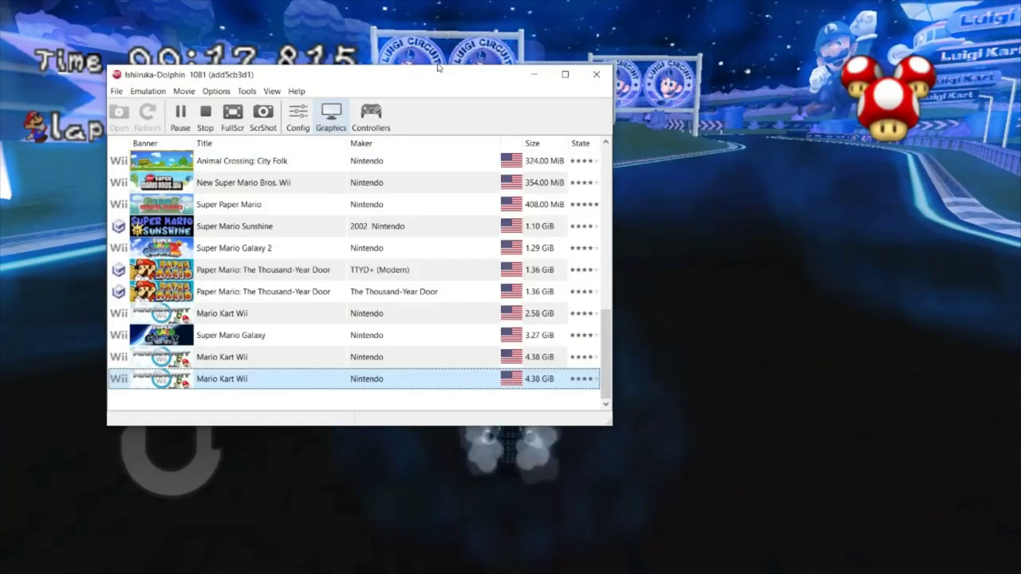
click(331, 117)
click(455, 35)
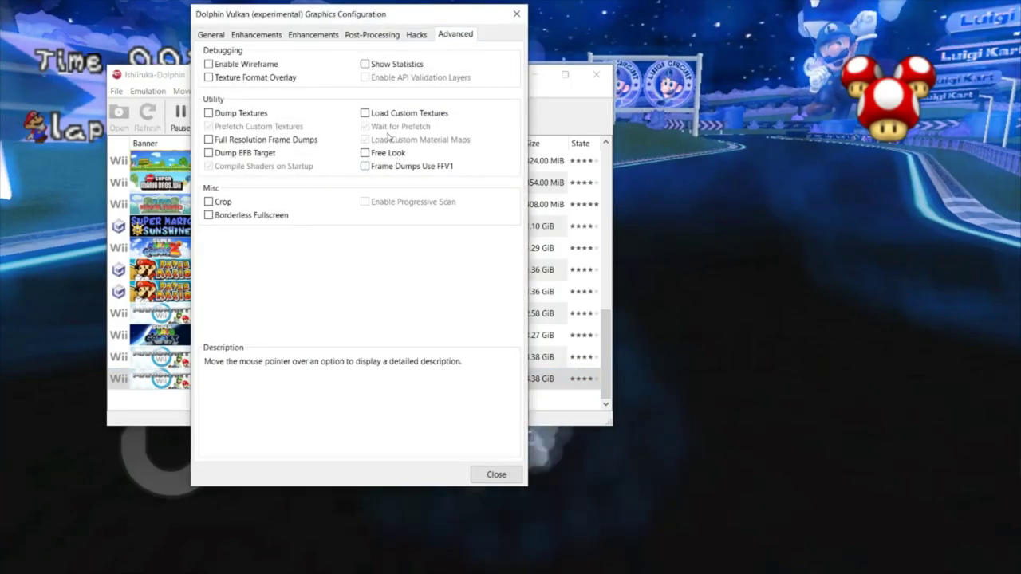
click(386, 154)
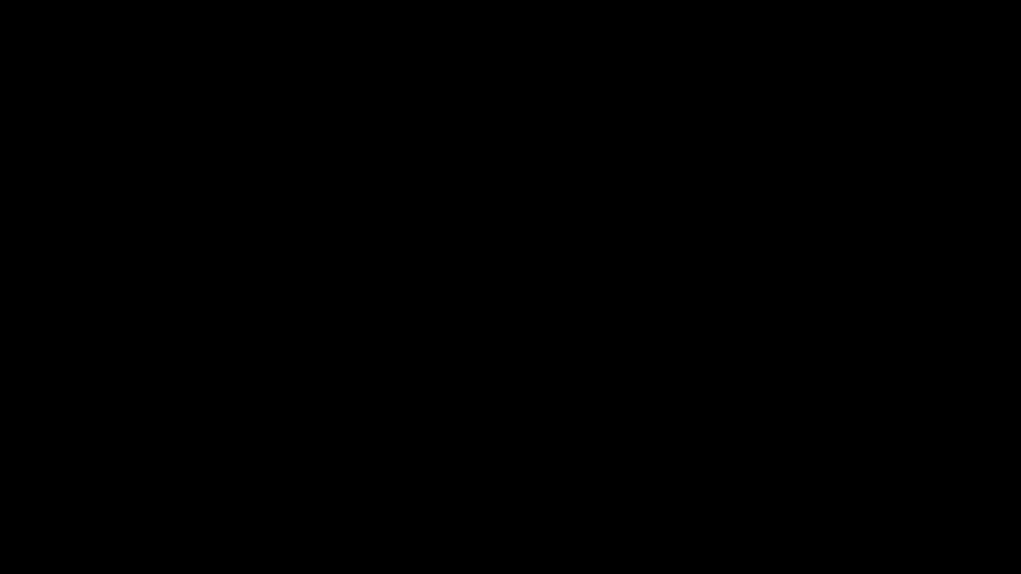